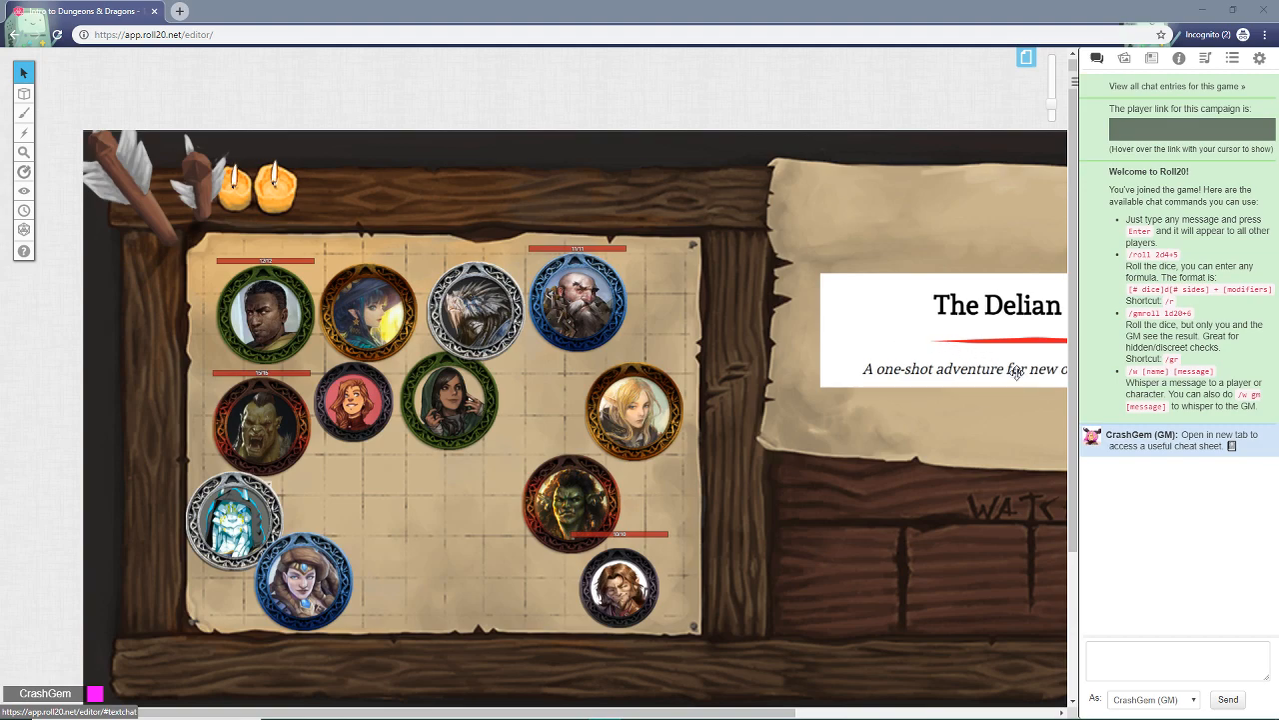
Step: Open the CrashGem character's sheet from the journal and start the Charactermancer, advancing to the race choice
left_click(975, 453)
left_click_drag(975, 453, 907, 439)
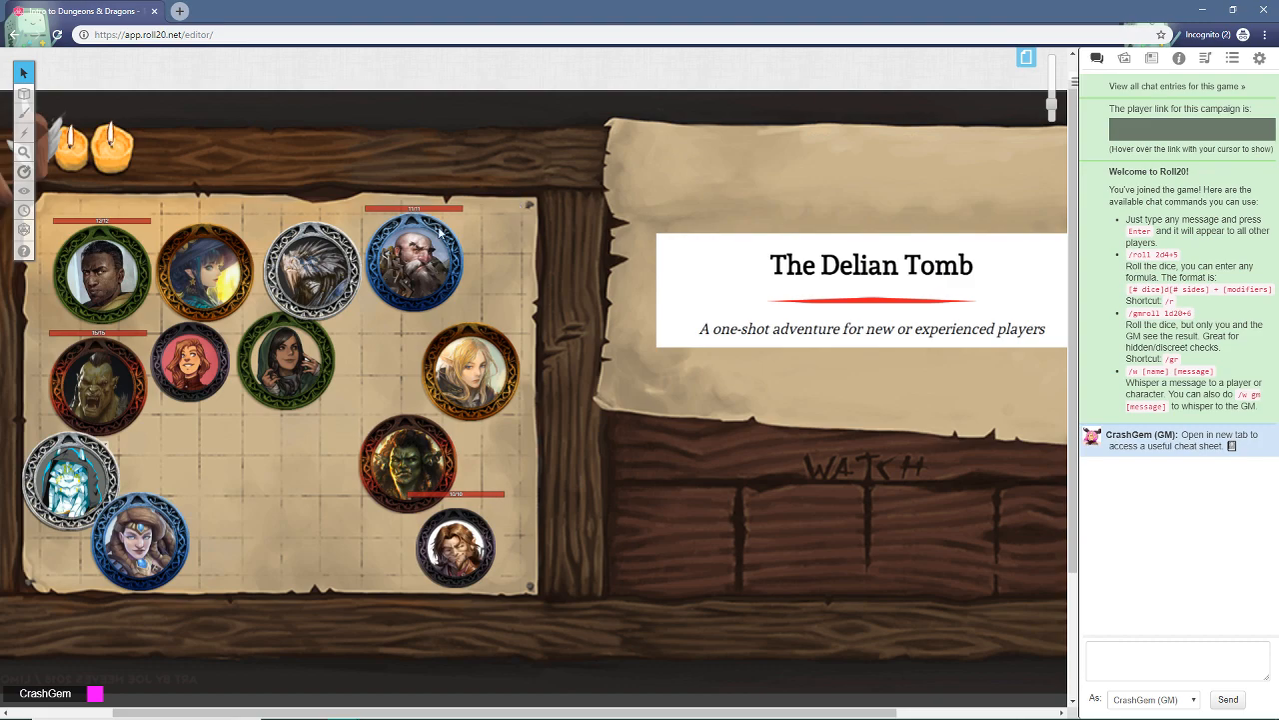
left_click(1151, 62)
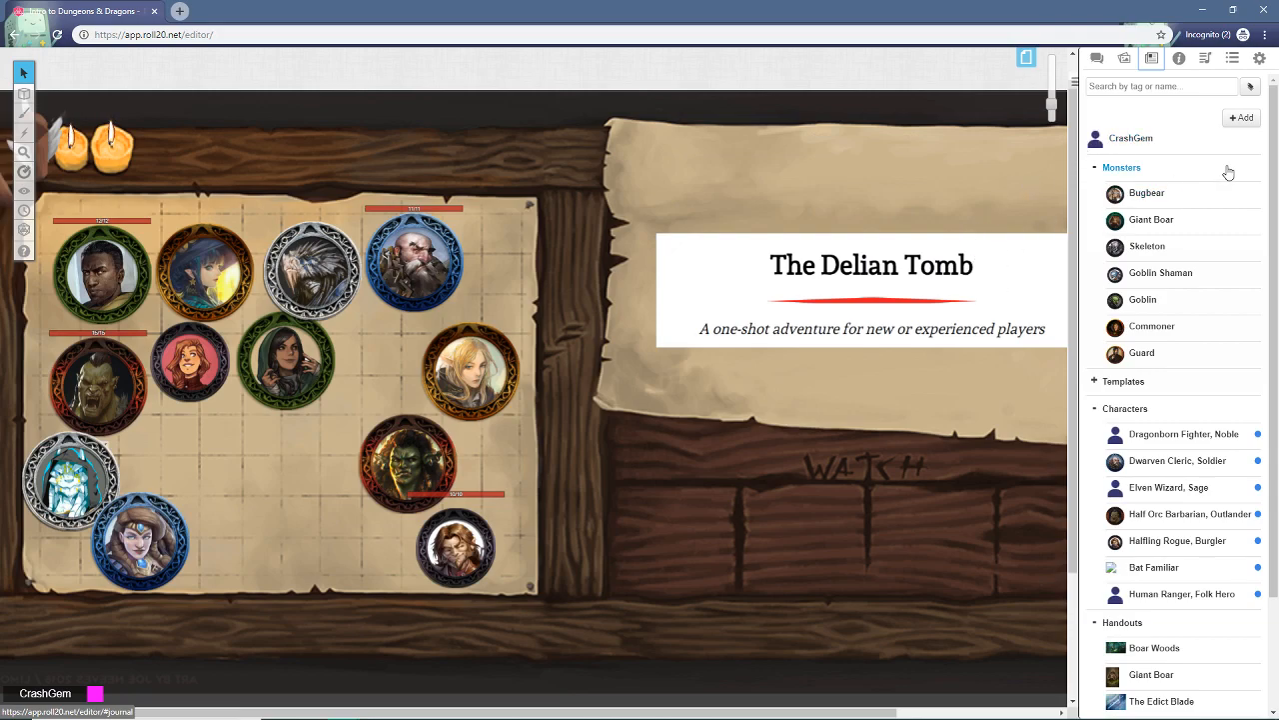
left_click(1127, 140)
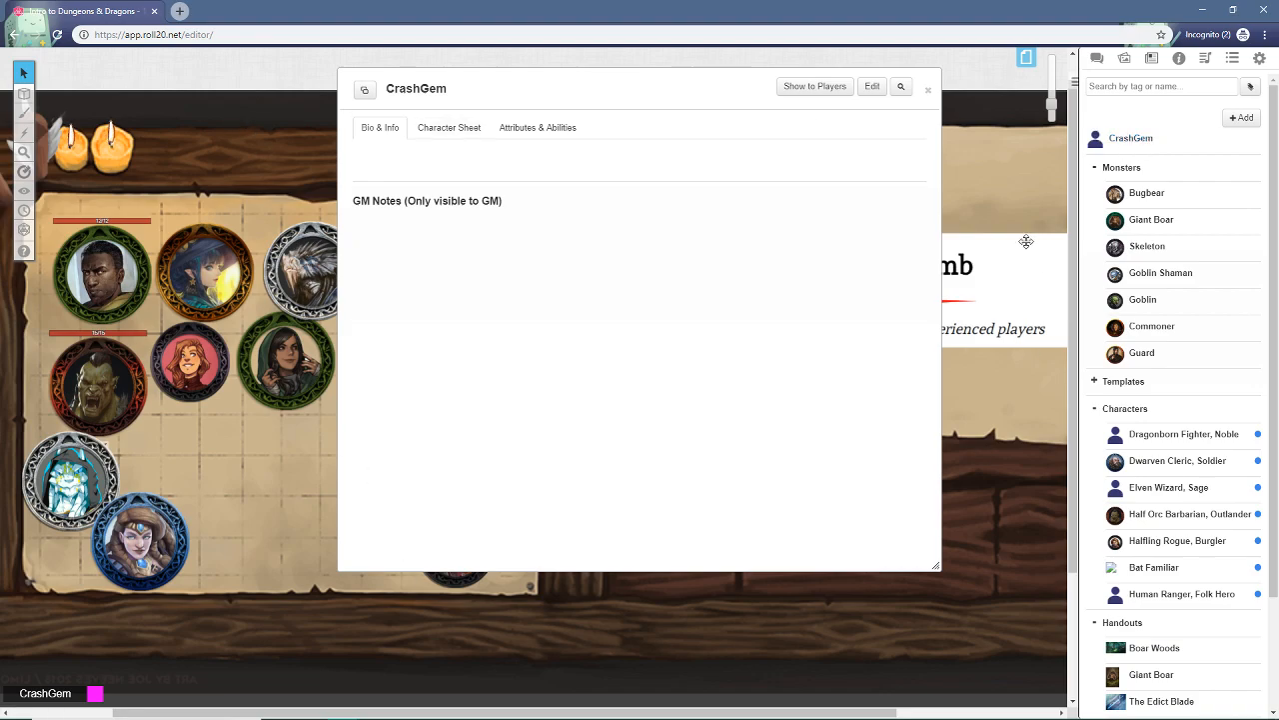
left_click(449, 130)
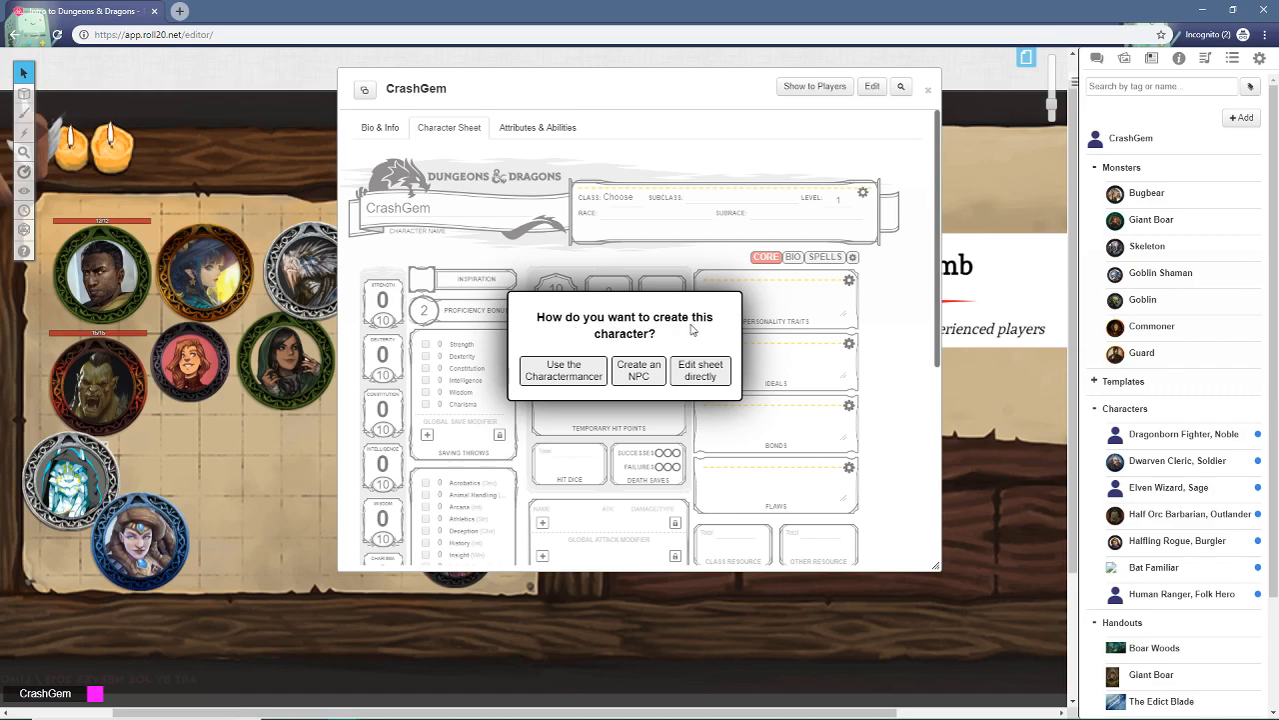
left_click(561, 370)
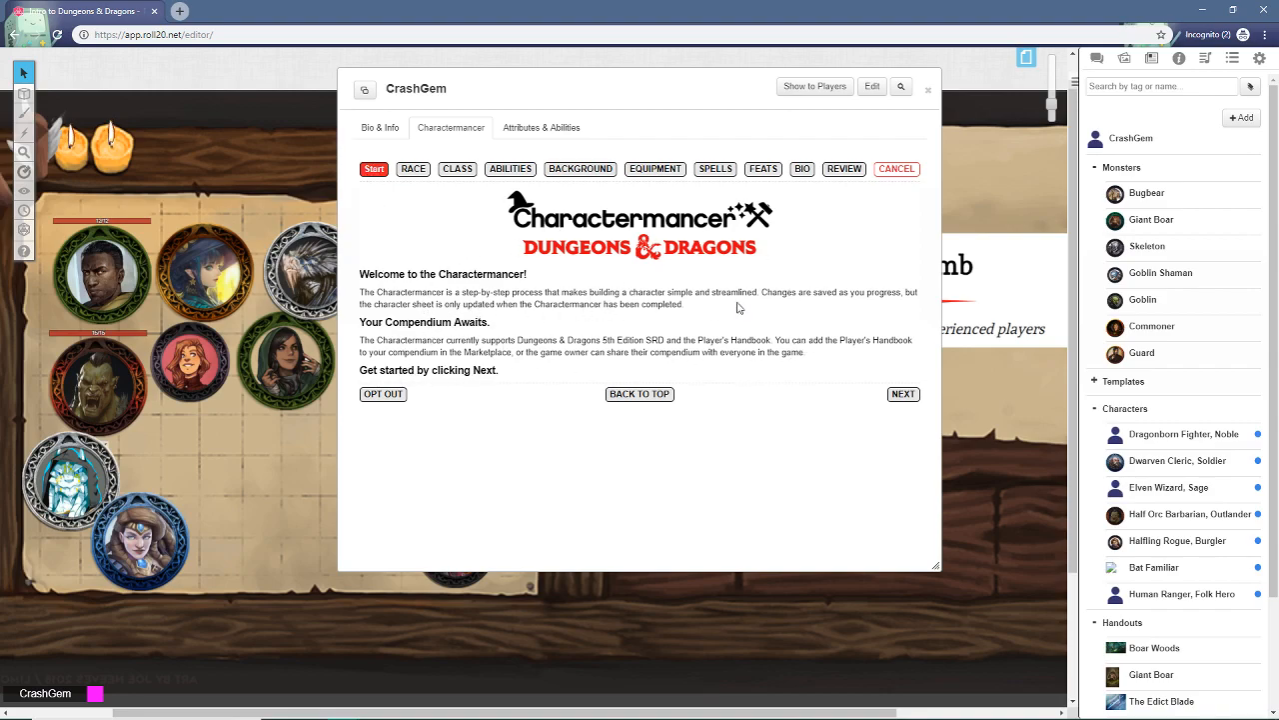
left_click(904, 395)
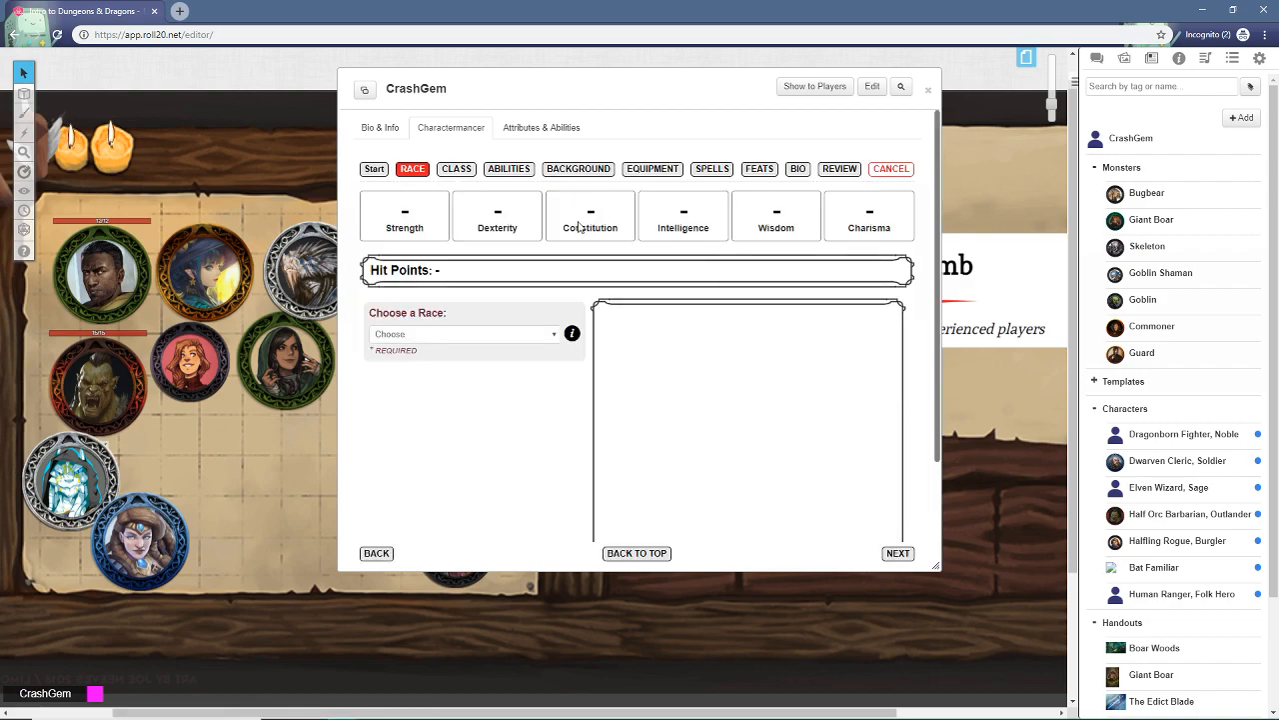
Step: Look through the Charactermancer's race, background, equipment and abilities pages
scroll(374, 220, "down", 2)
scroll(578, 332, "up", 2)
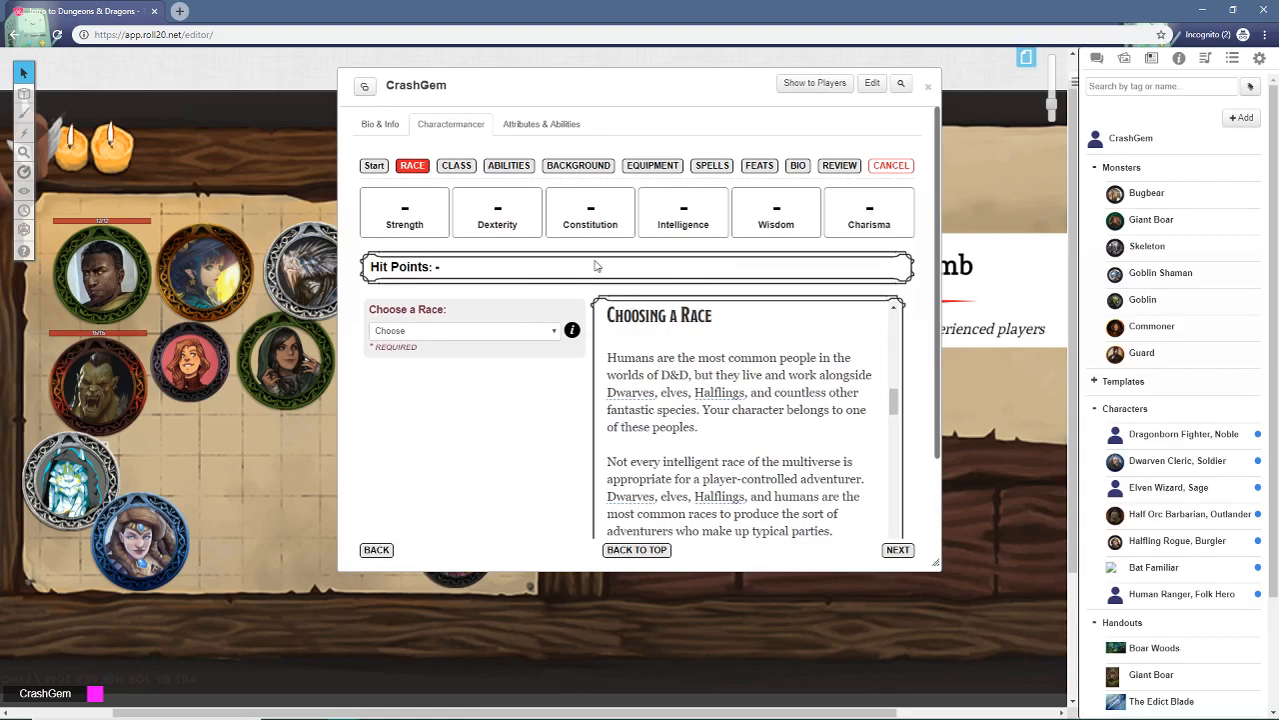
left_click(596, 167)
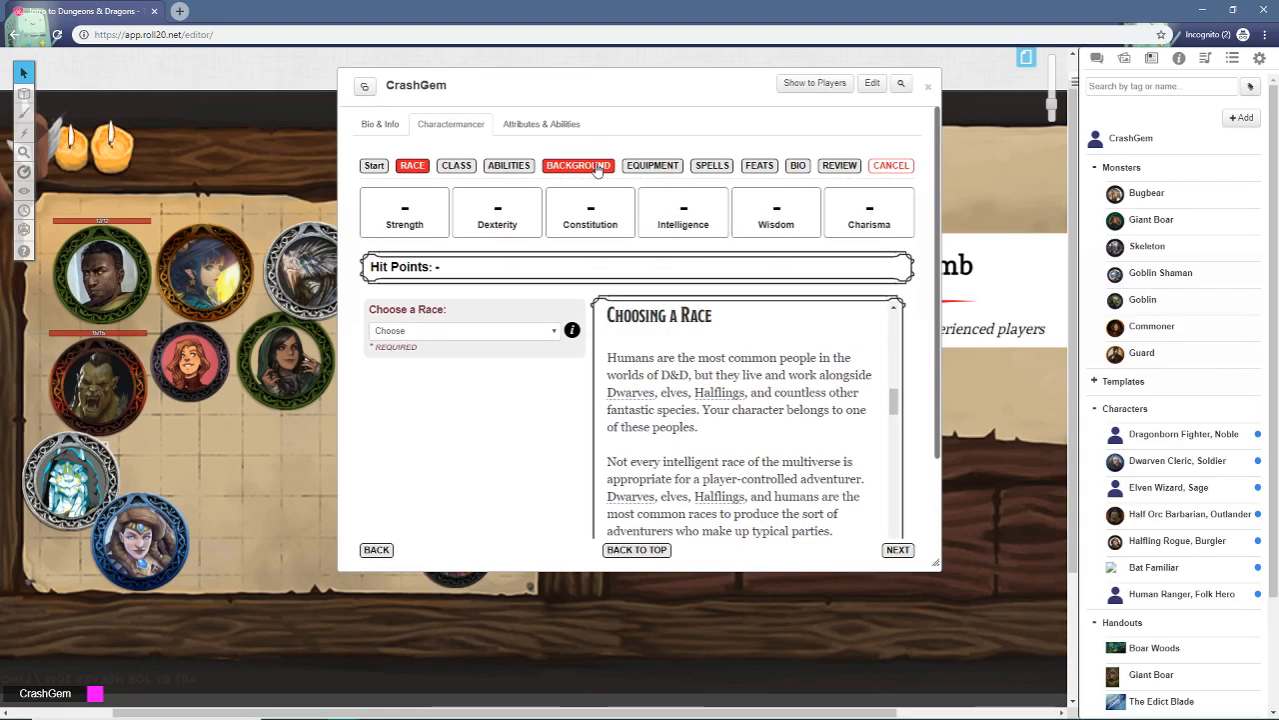
scroll(424, 168, "down", 2)
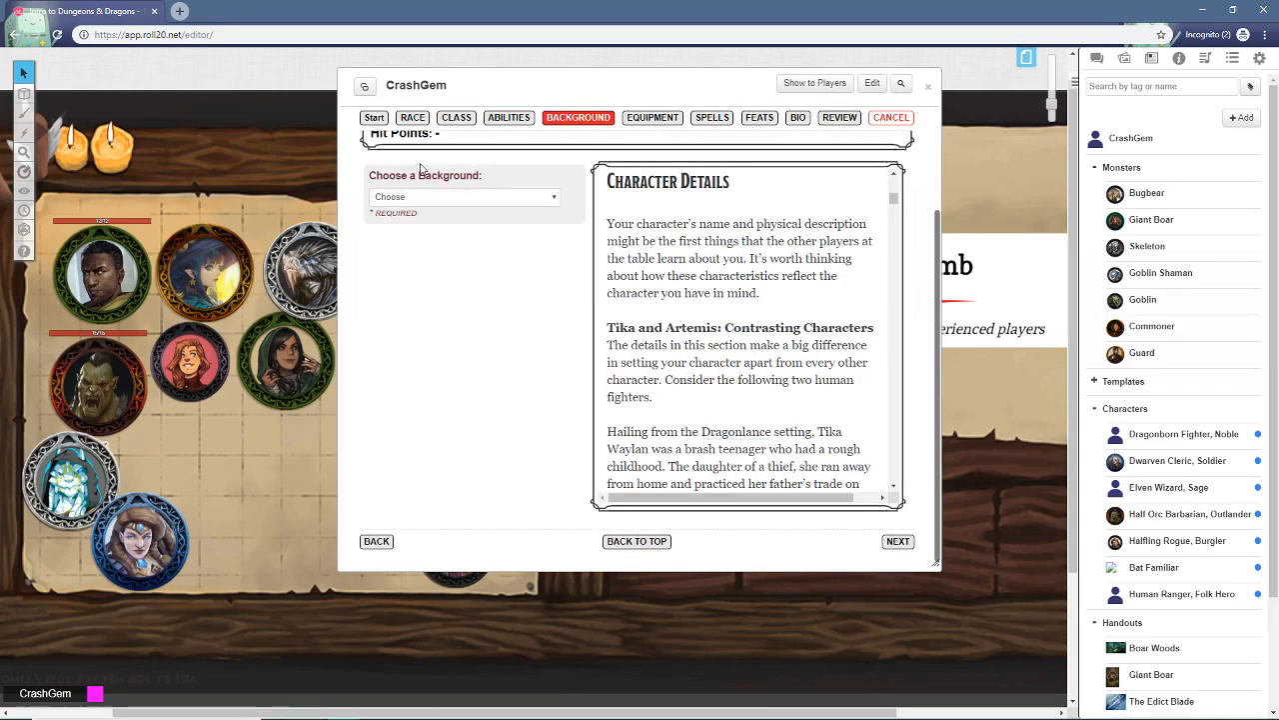
left_click(418, 122)
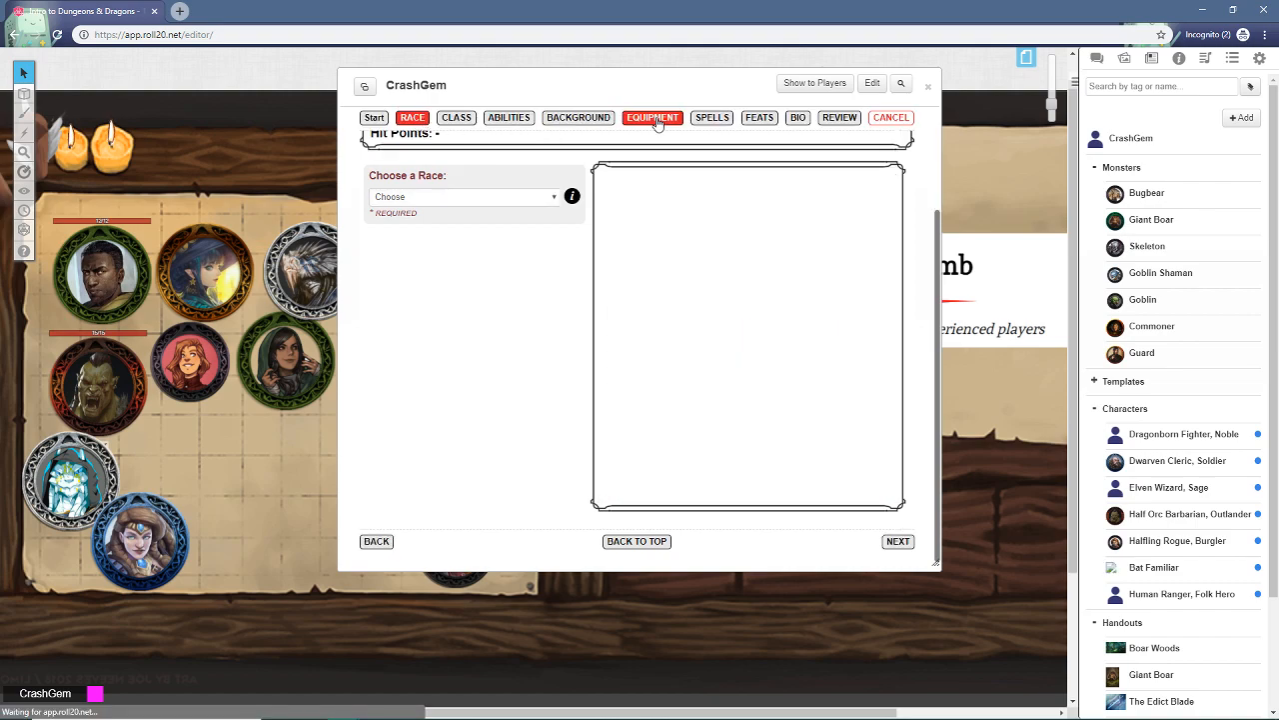
left_click(668, 127)
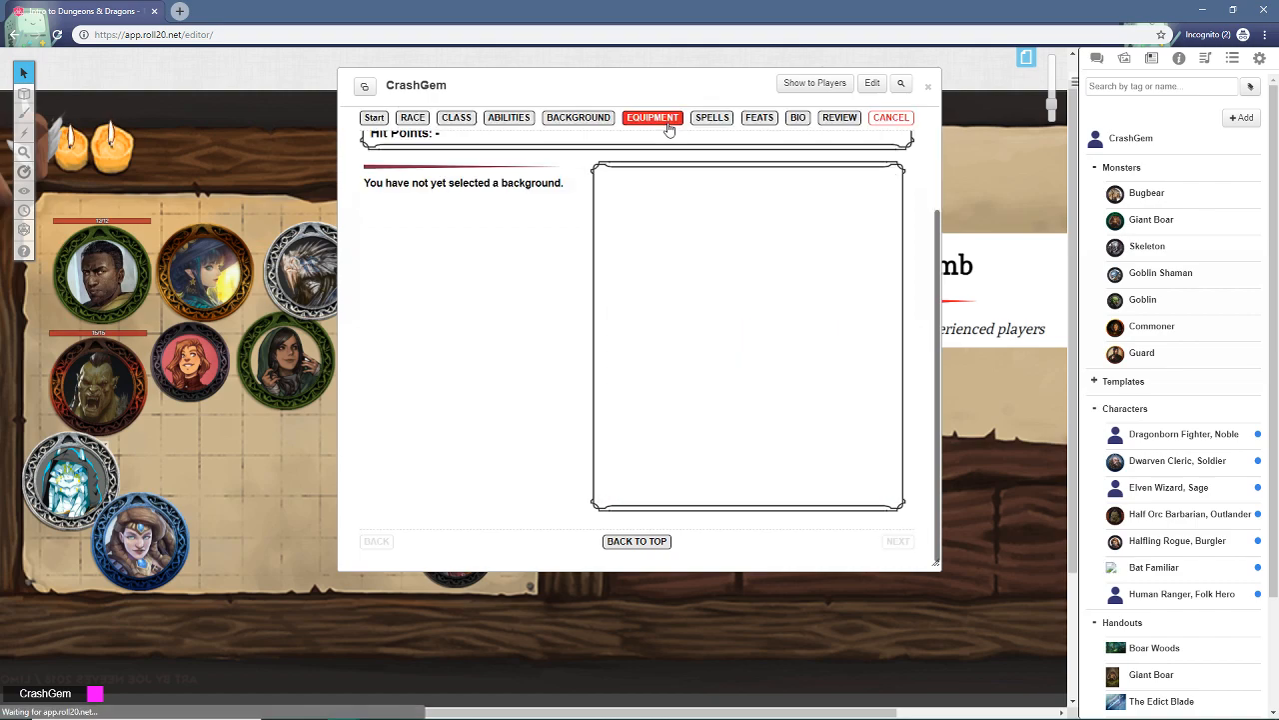
left_click(509, 128)
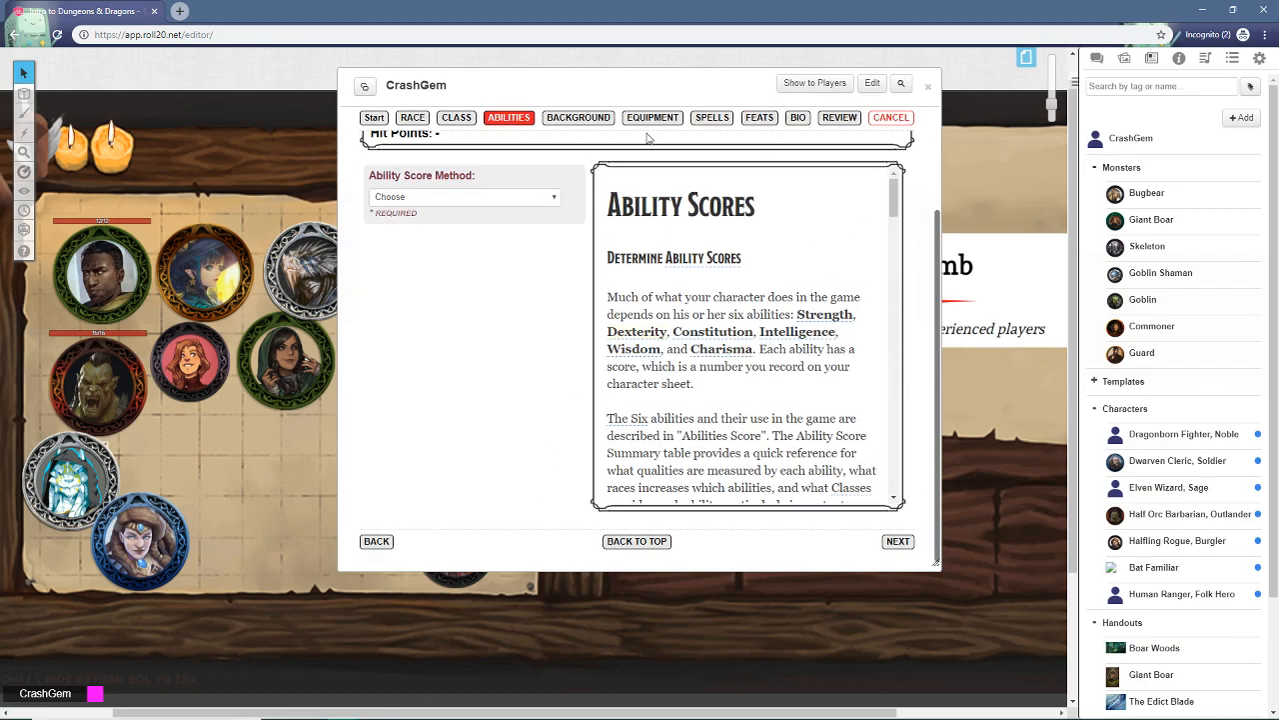
scroll(553, 215, "up", 2)
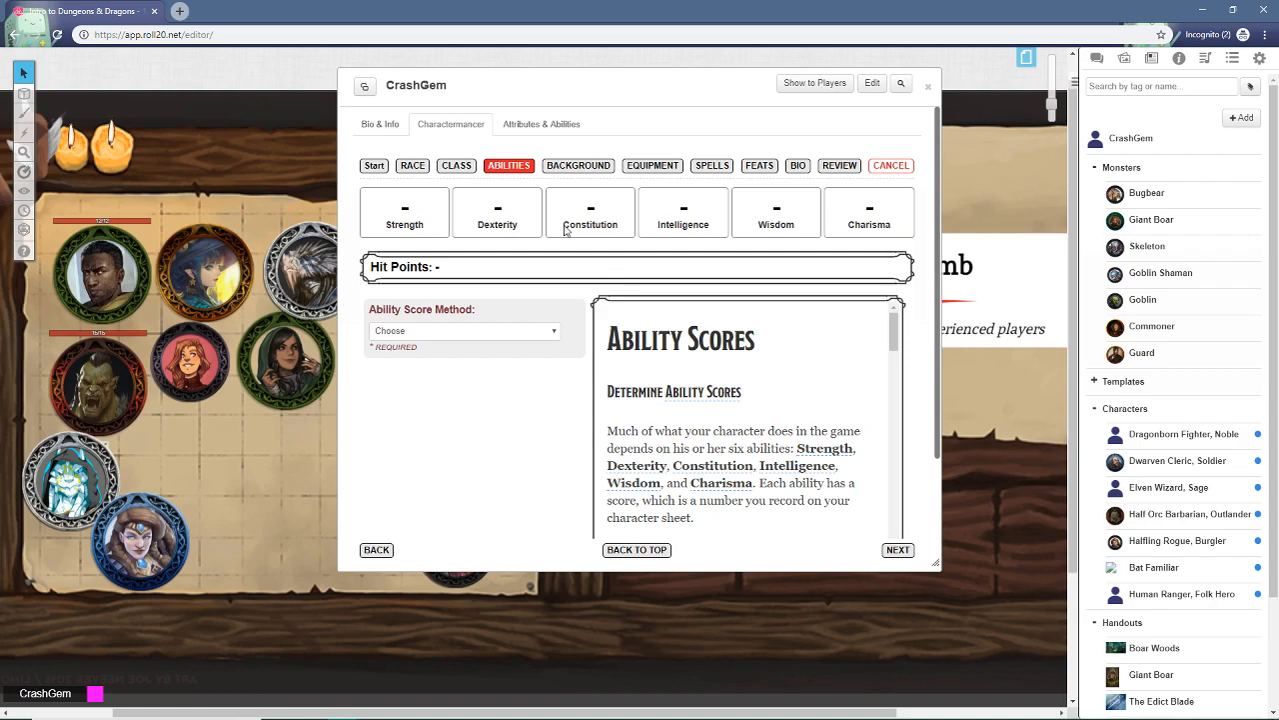
Step: Choose Bard (PHB) as the character's class in the Charactermancer
left_click(457, 166)
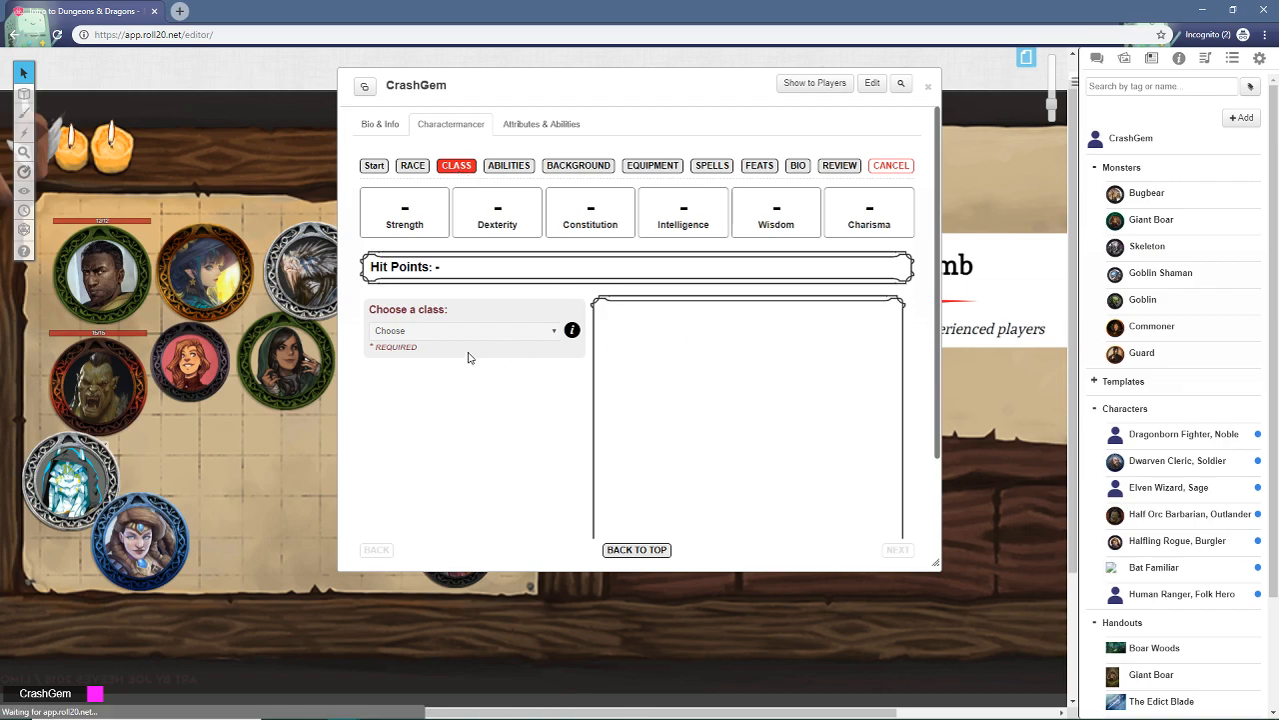
left_click(551, 334)
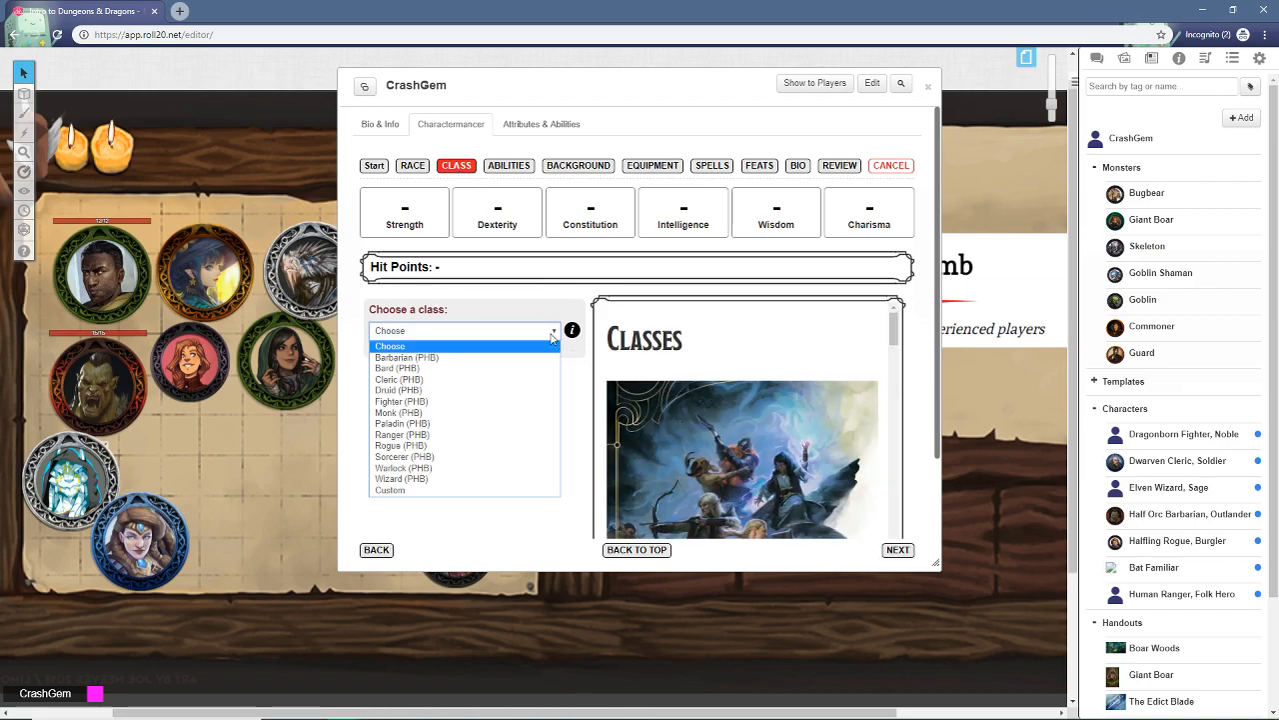
left_click(449, 367)
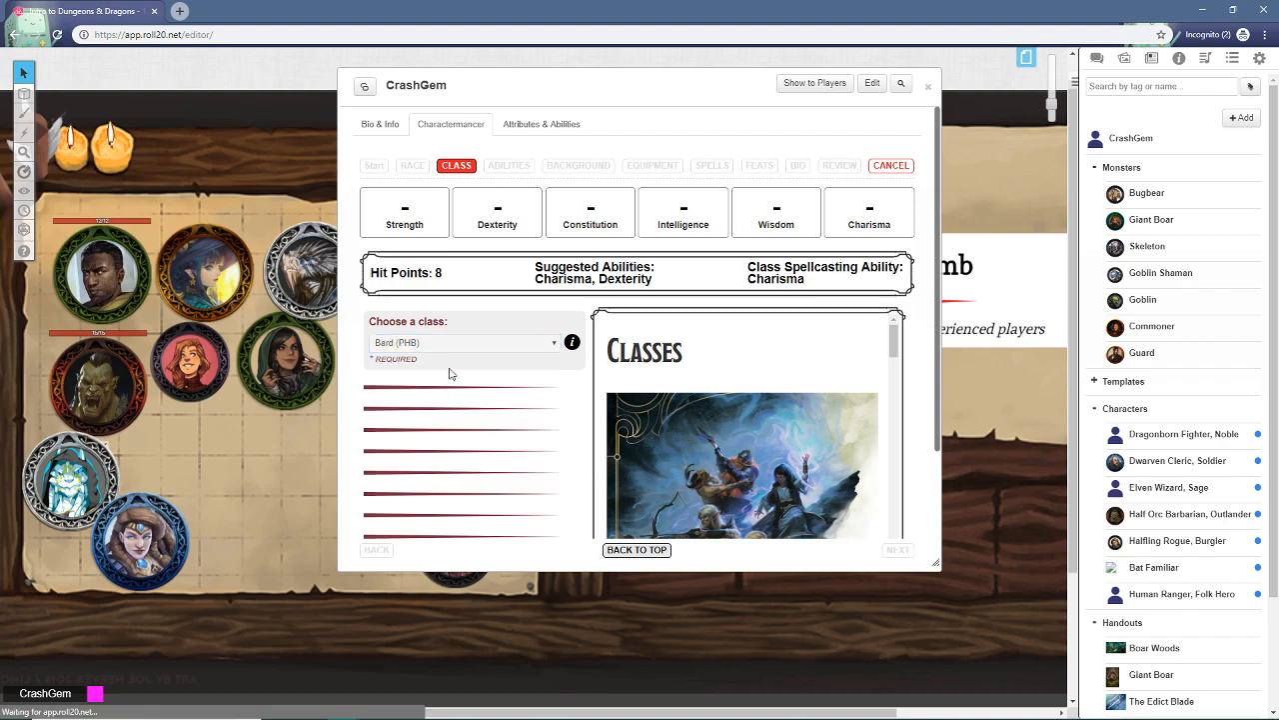
Step: Read through the Bard class description, including its backstory, level table, spellcasting, class features and colleges
scroll(510, 361, "down", 2)
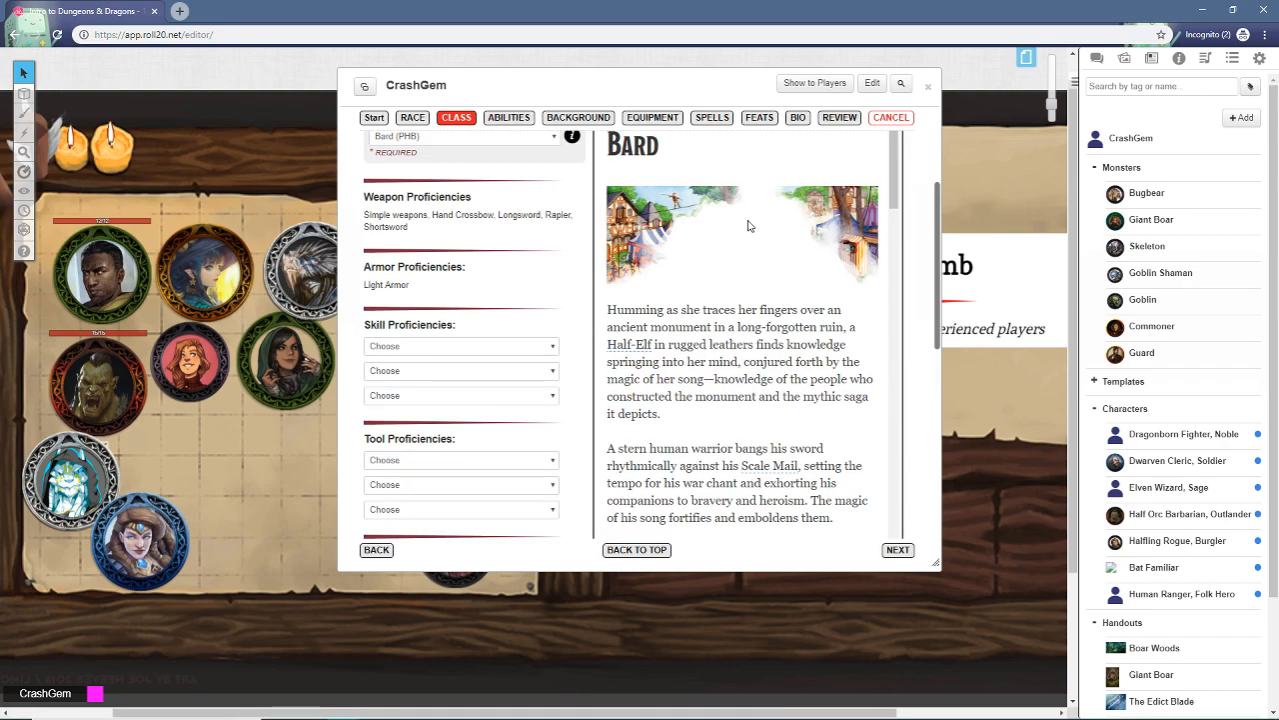
scroll(742, 344, "down", 10)
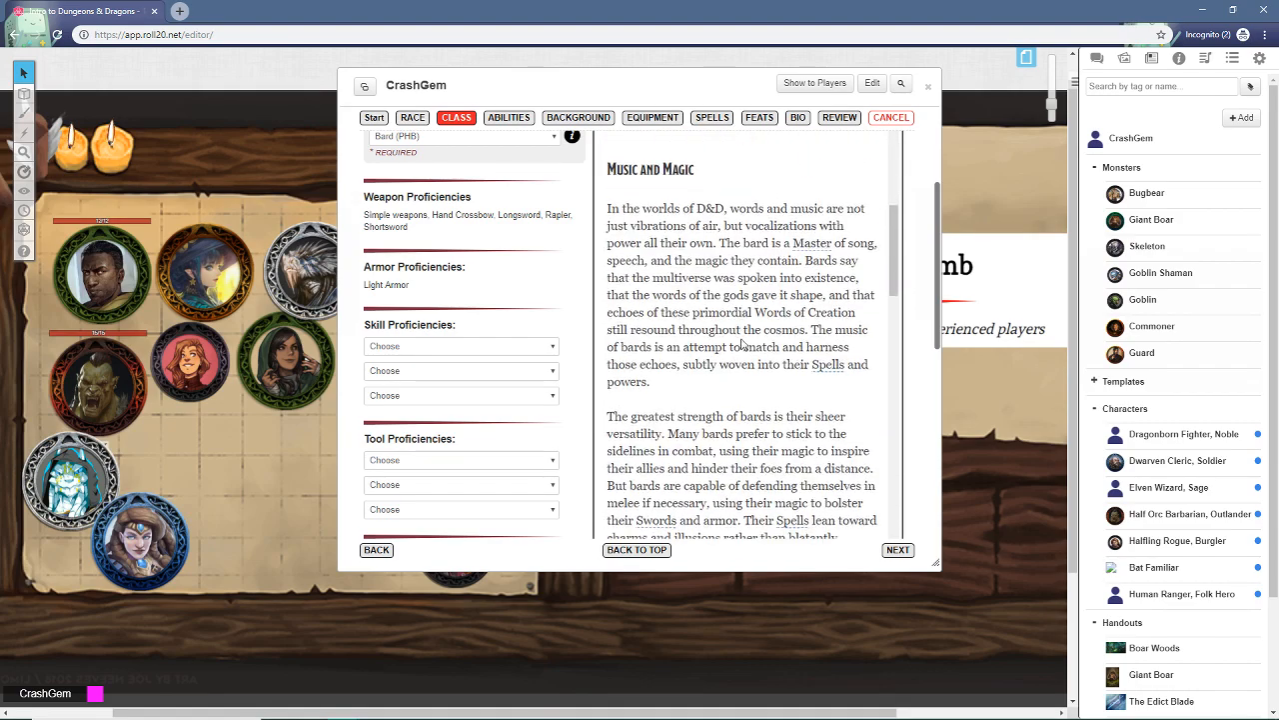
scroll(741, 344, "down", 12)
scroll(743, 345, "down", 4)
scroll(744, 340, "up", 7)
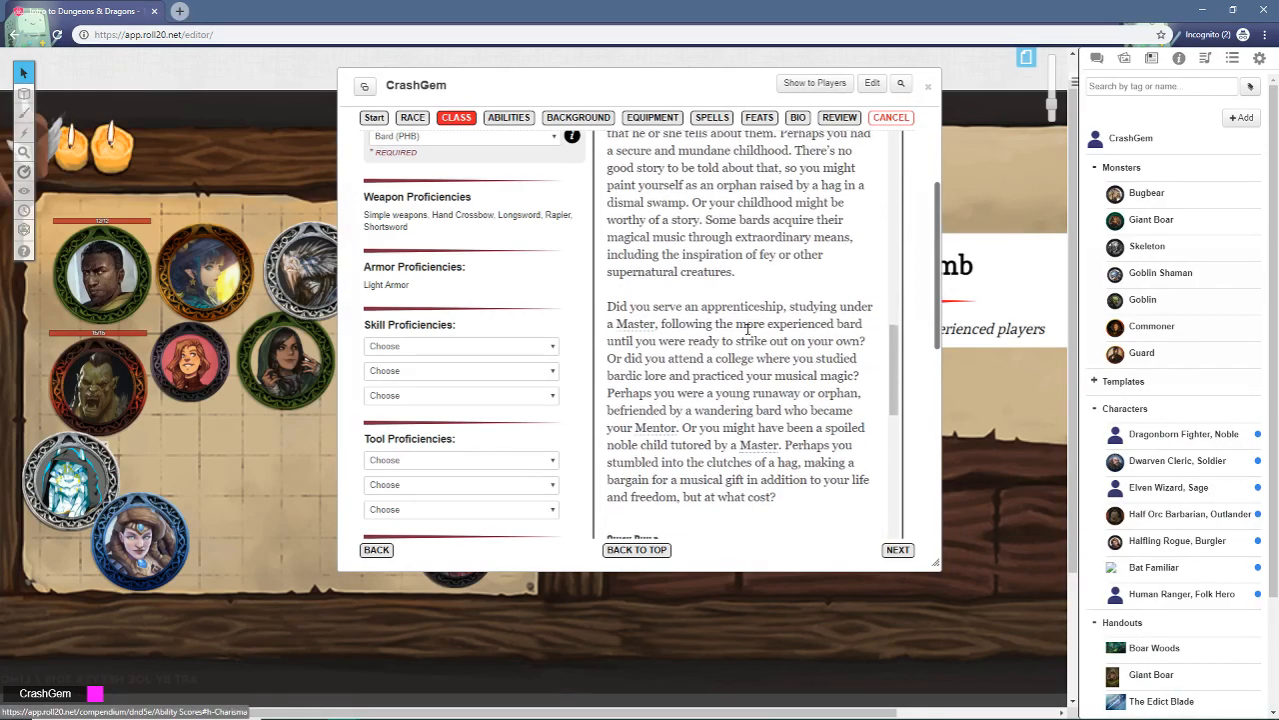
scroll(746, 330, "up", 4)
scroll(740, 336, "down", 4)
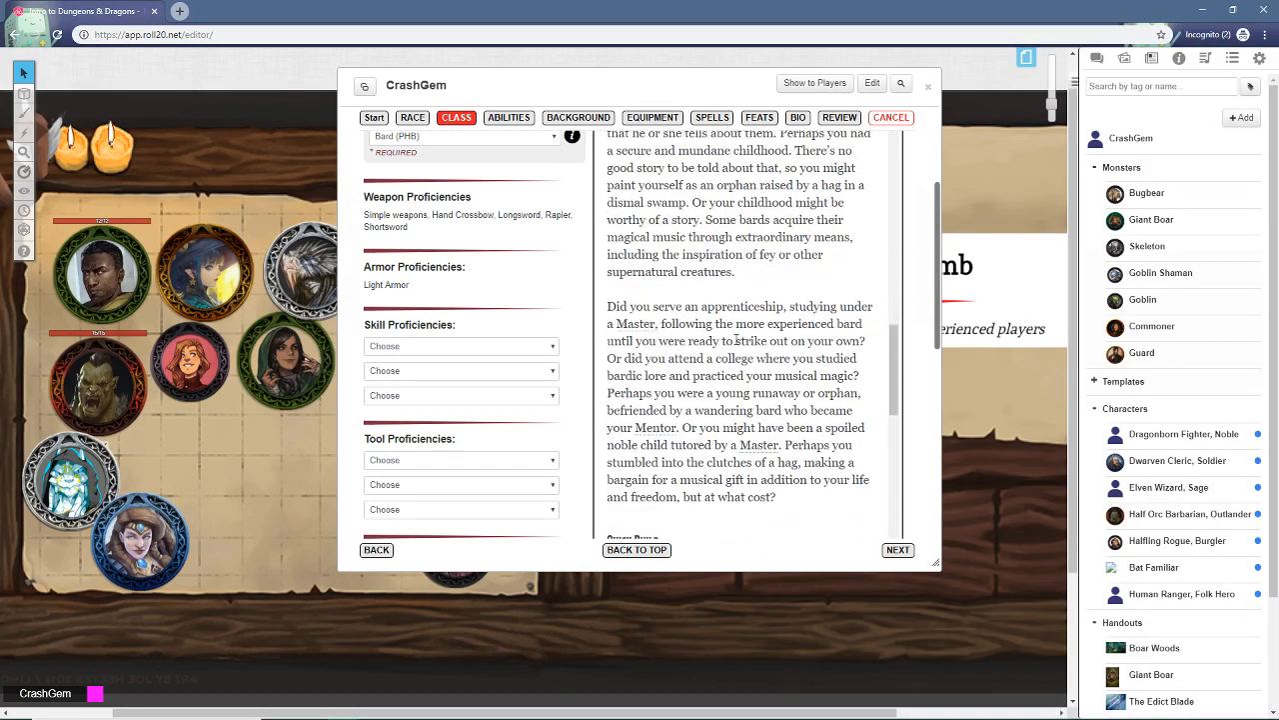
scroll(737, 339, "down", 8)
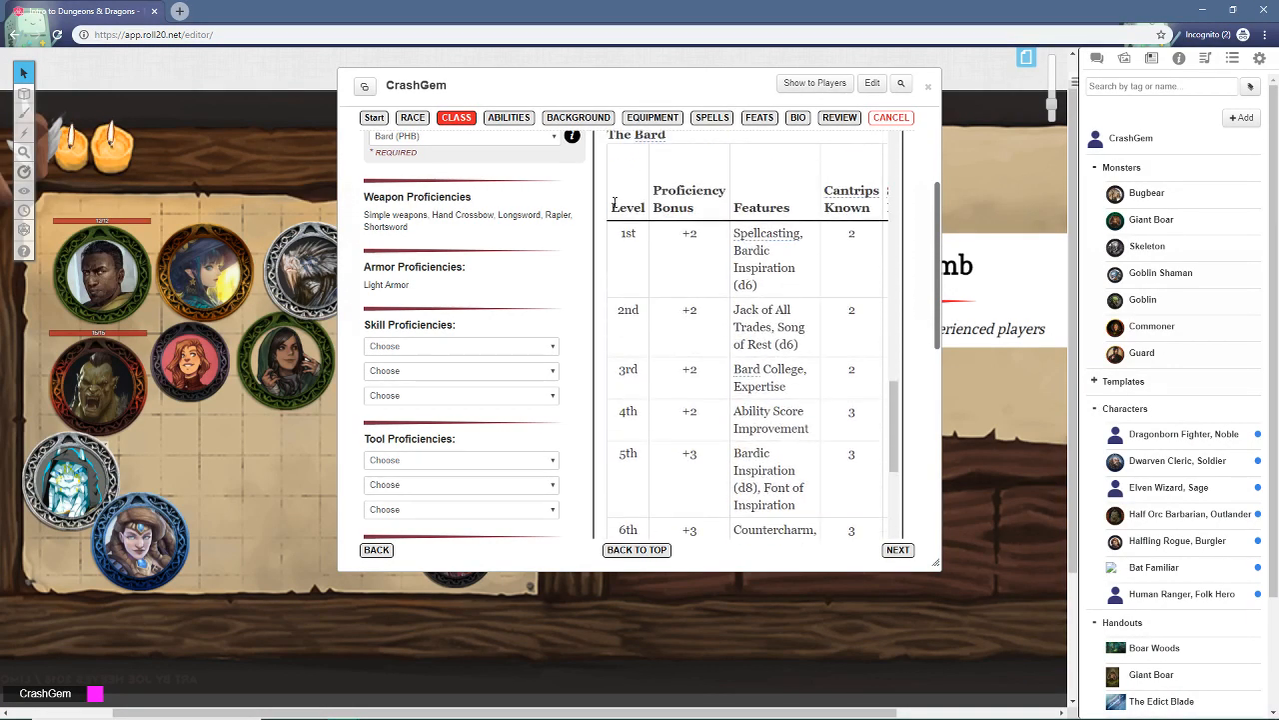
scroll(739, 280, "down", 10)
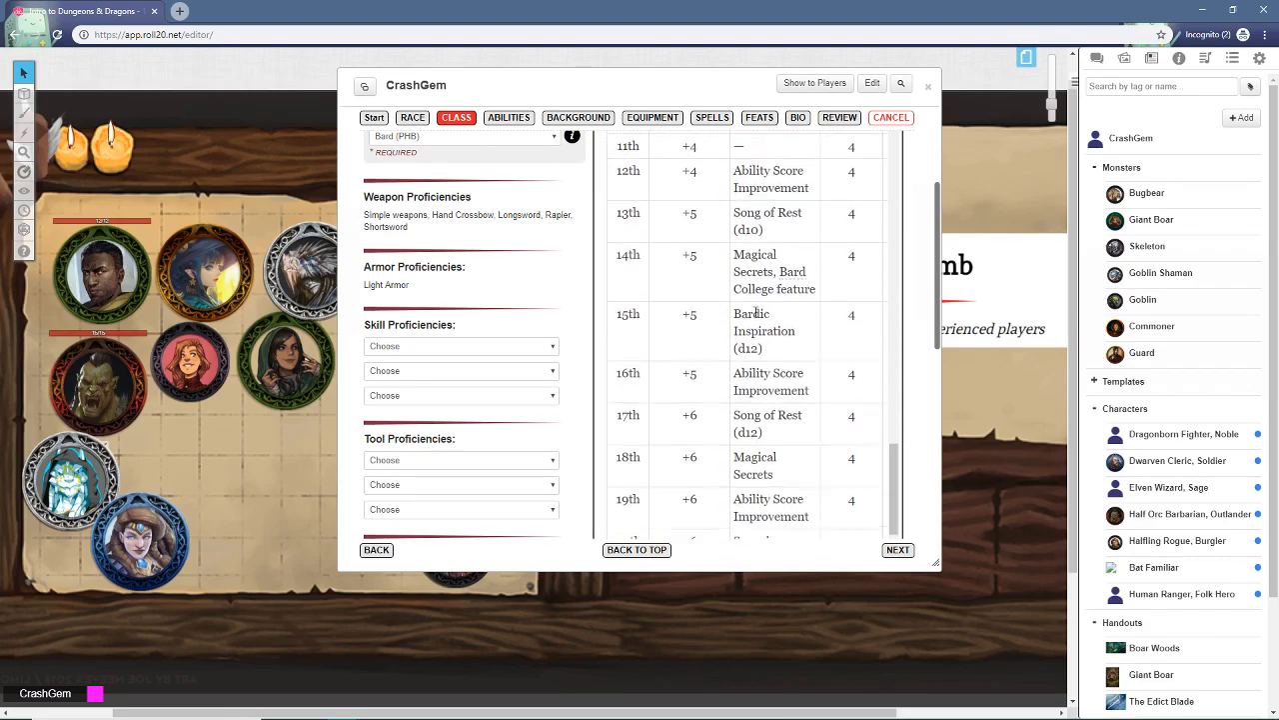
scroll(753, 317, "down", 15)
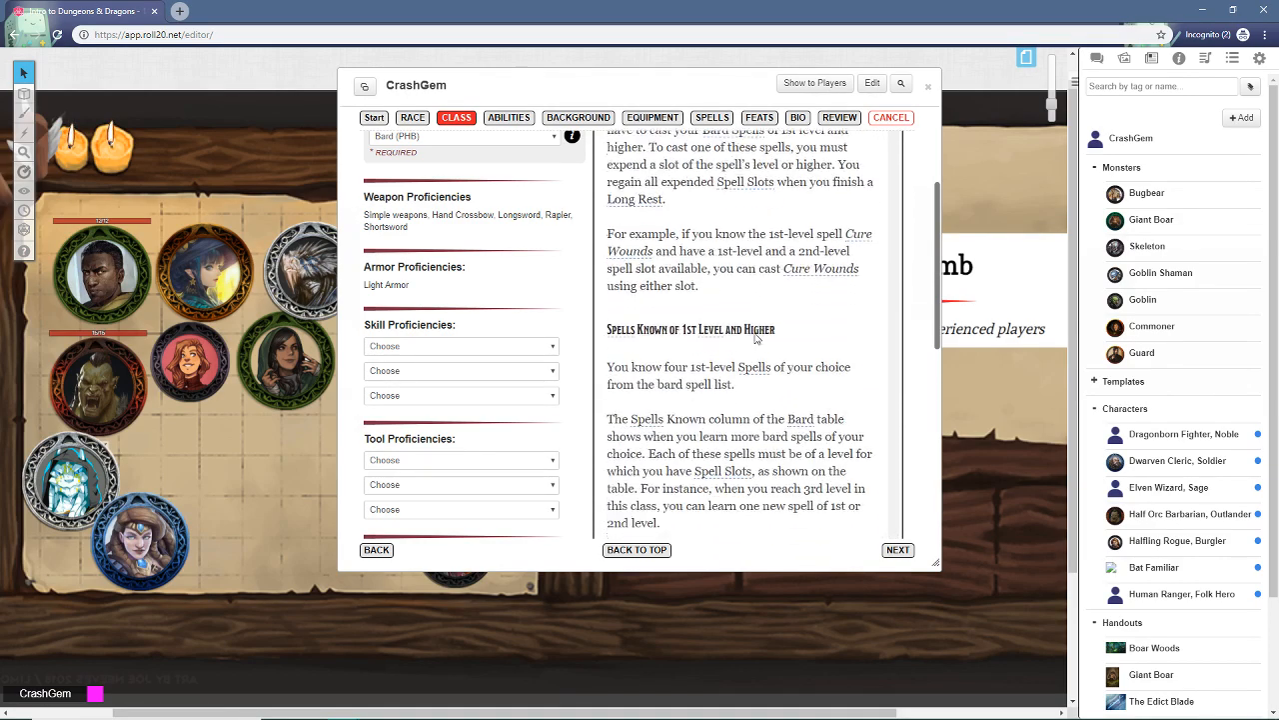
scroll(756, 339, "down", 15)
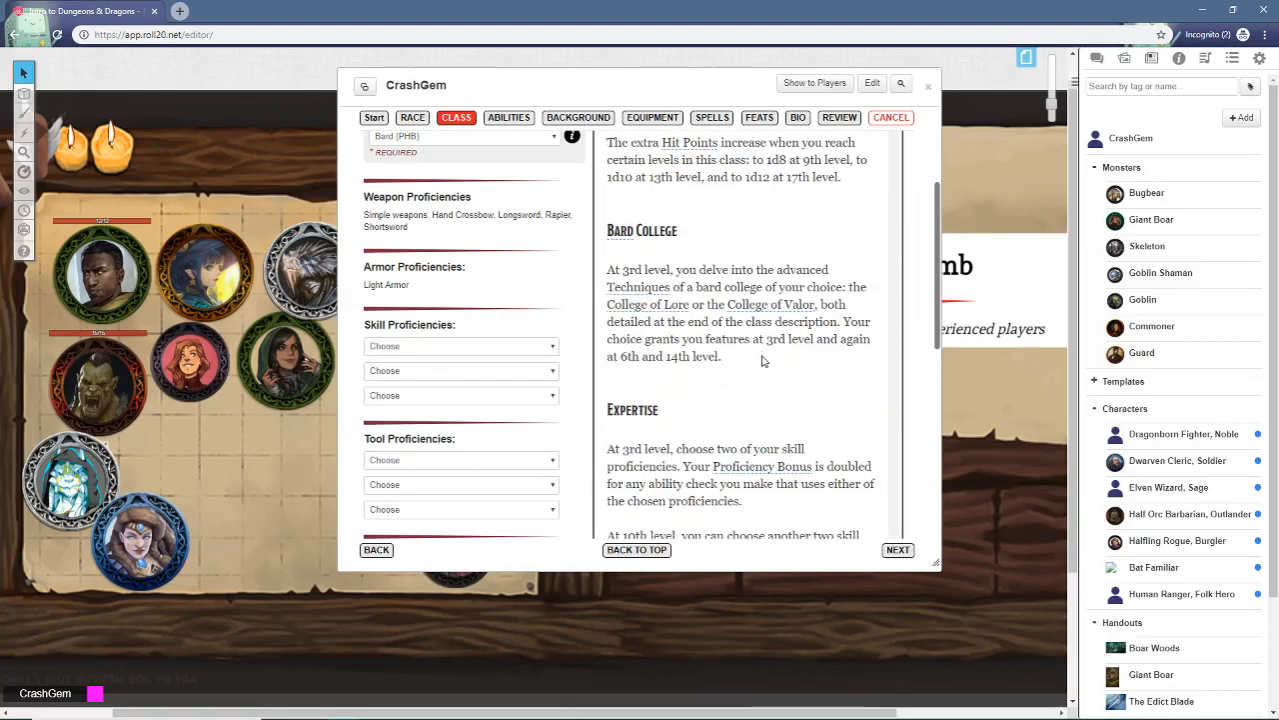
scroll(762, 361, "down", 10)
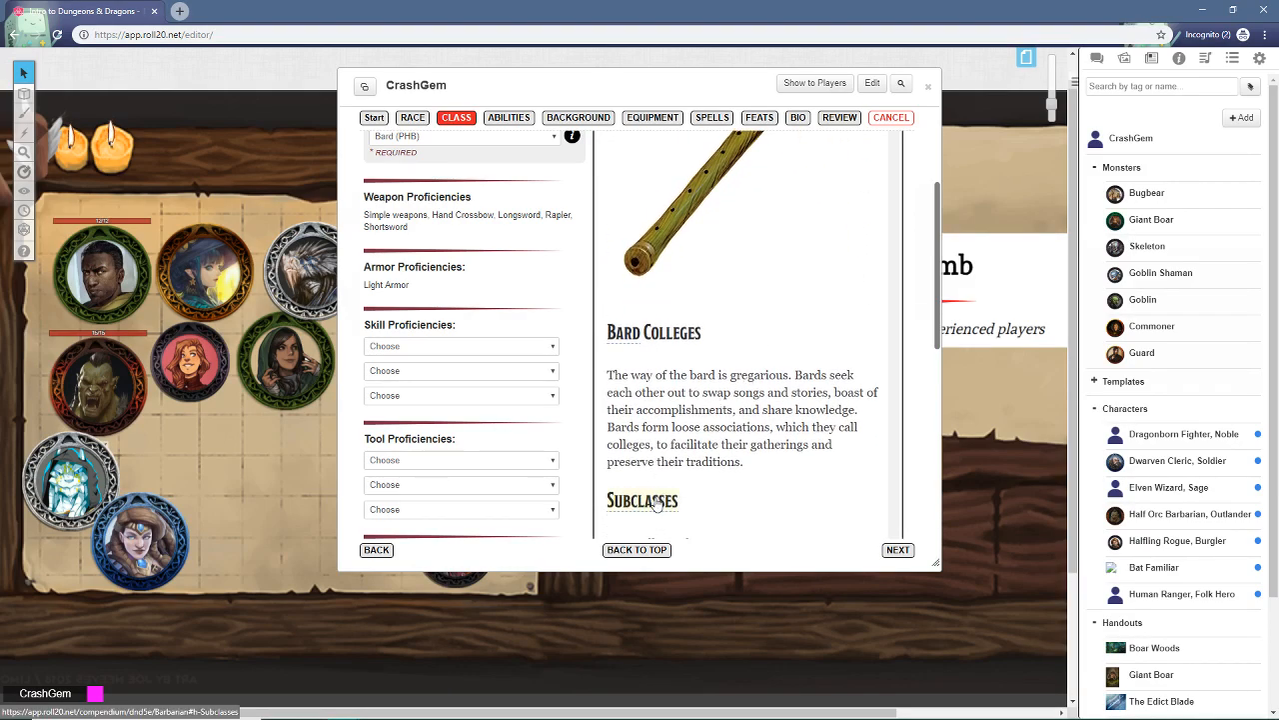
scroll(665, 430, "up", 20)
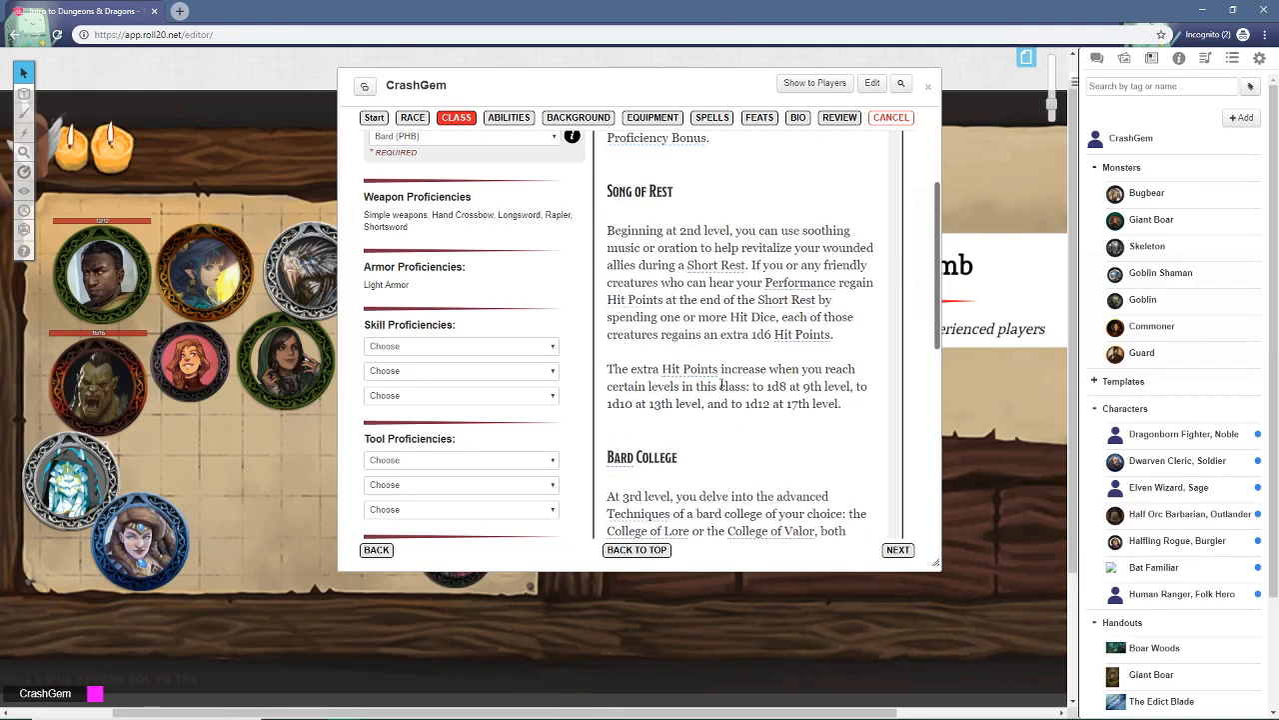
scroll(522, 317, "up", 5)
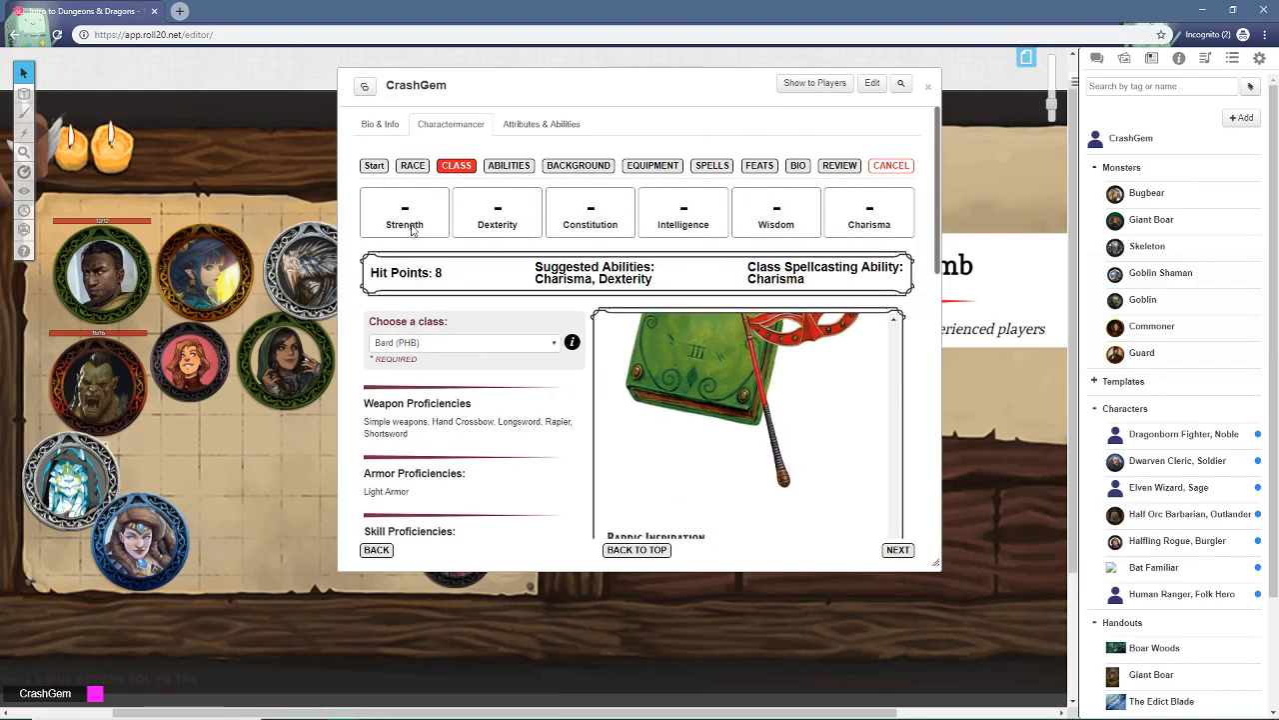
Step: Review the Bard's weapon, armor, skill and tool proficiencies, spells, cantrips, Bardic Inspiration and starting equipment
scroll(479, 378, "down", 2)
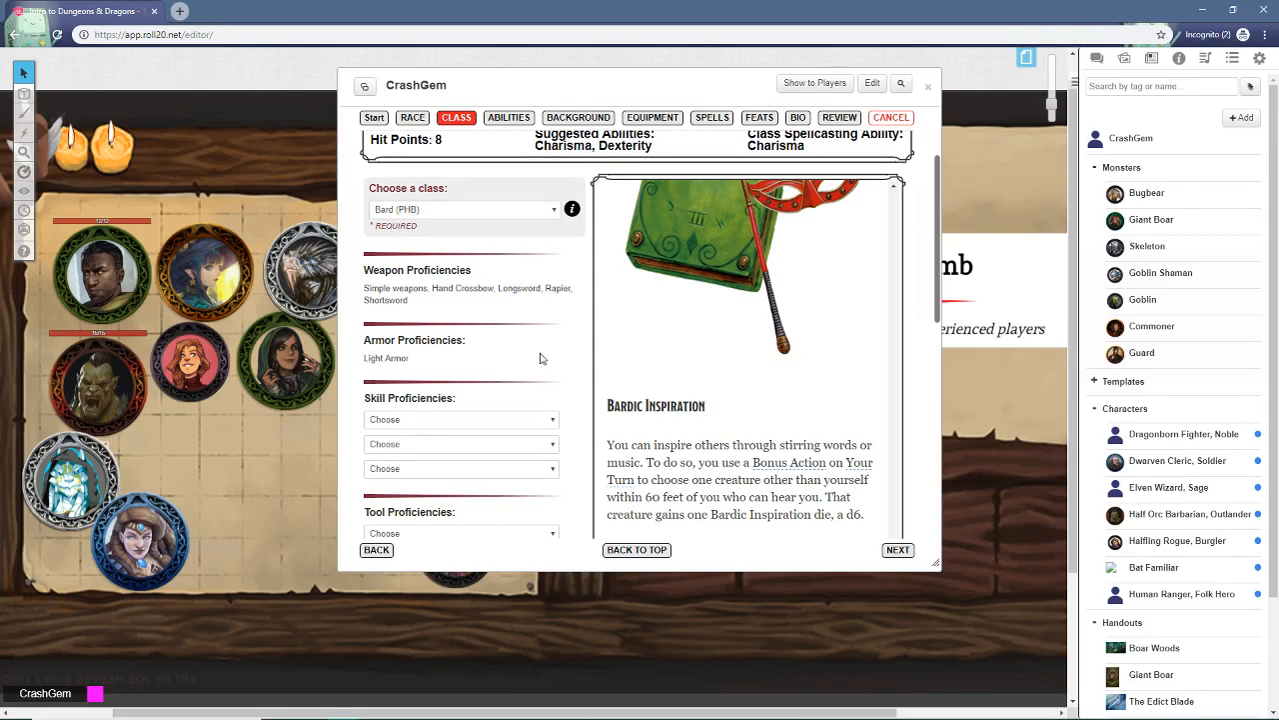
scroll(514, 378, "down", 2)
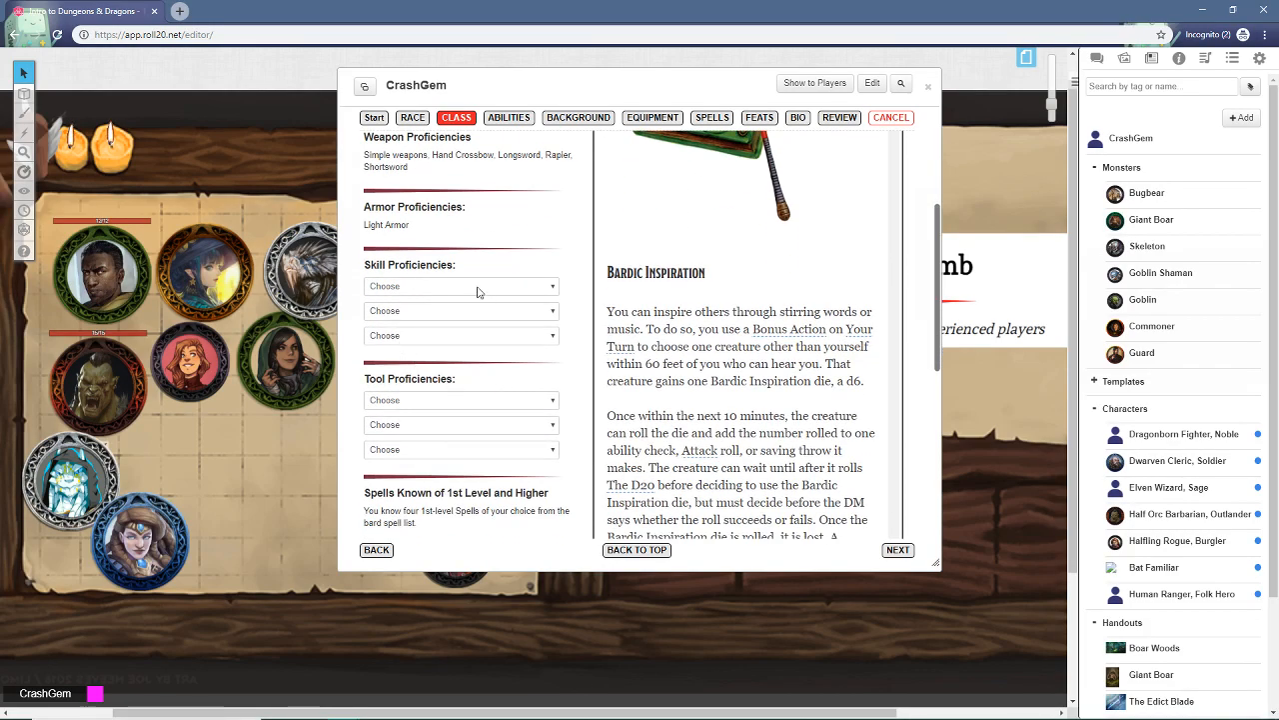
scroll(478, 292, "down", 3)
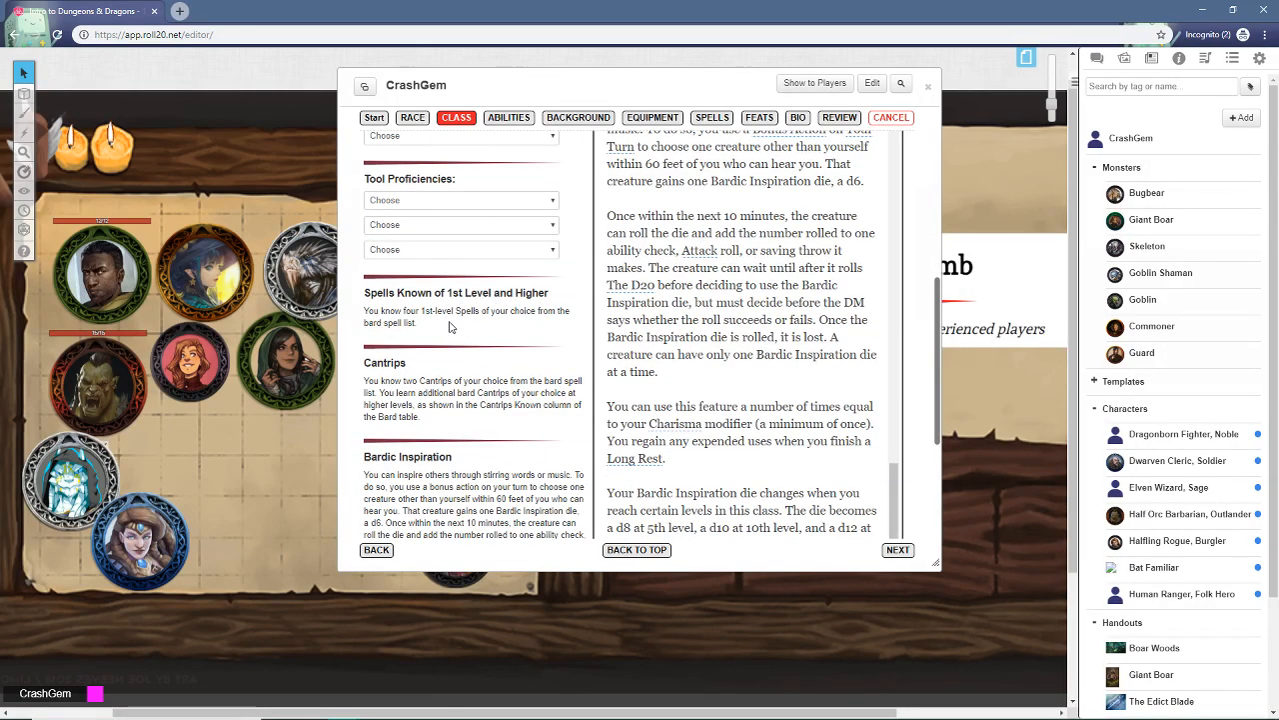
scroll(463, 315, "down", 3)
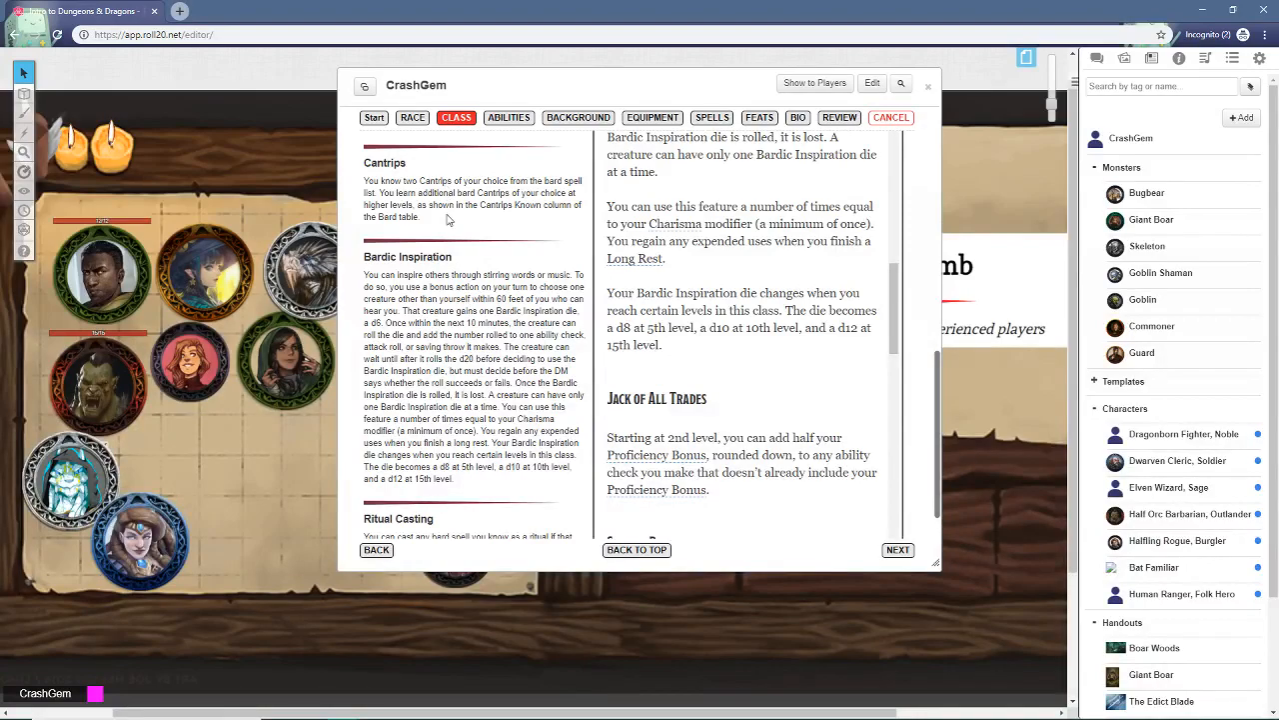
scroll(470, 315, "down", 2)
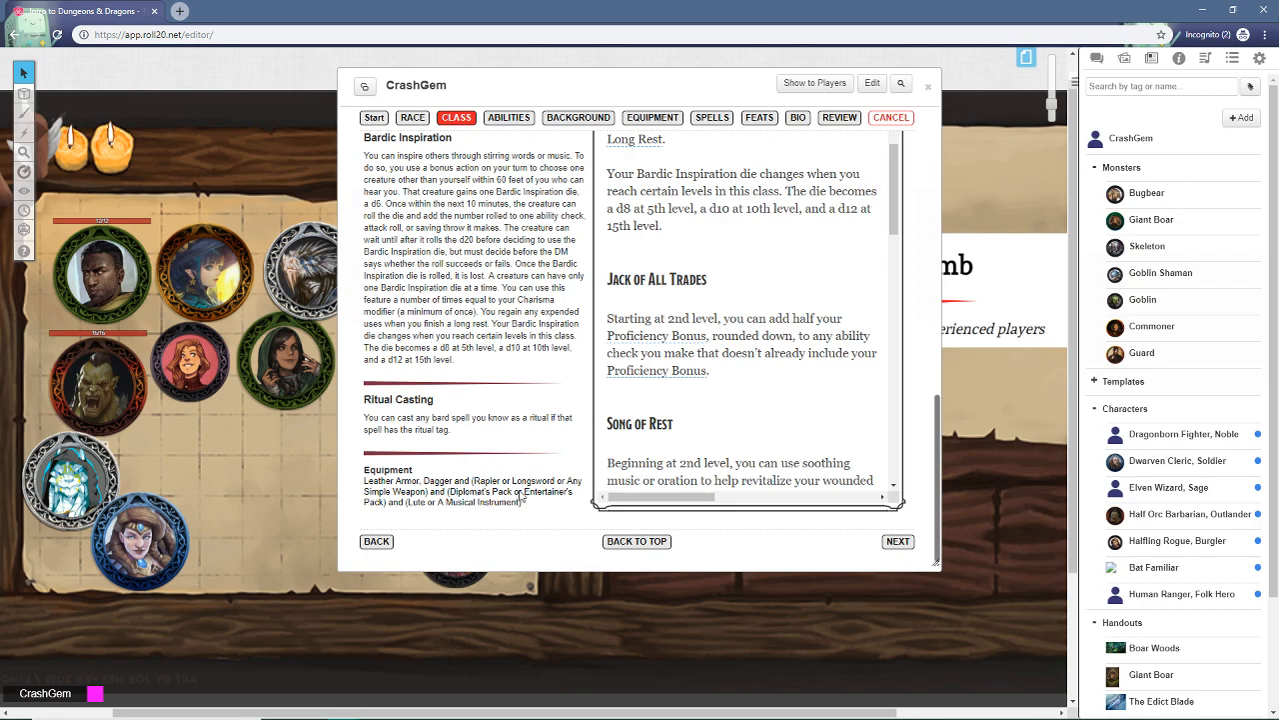
scroll(531, 416, "up", 6)
scroll(533, 417, "up", 1)
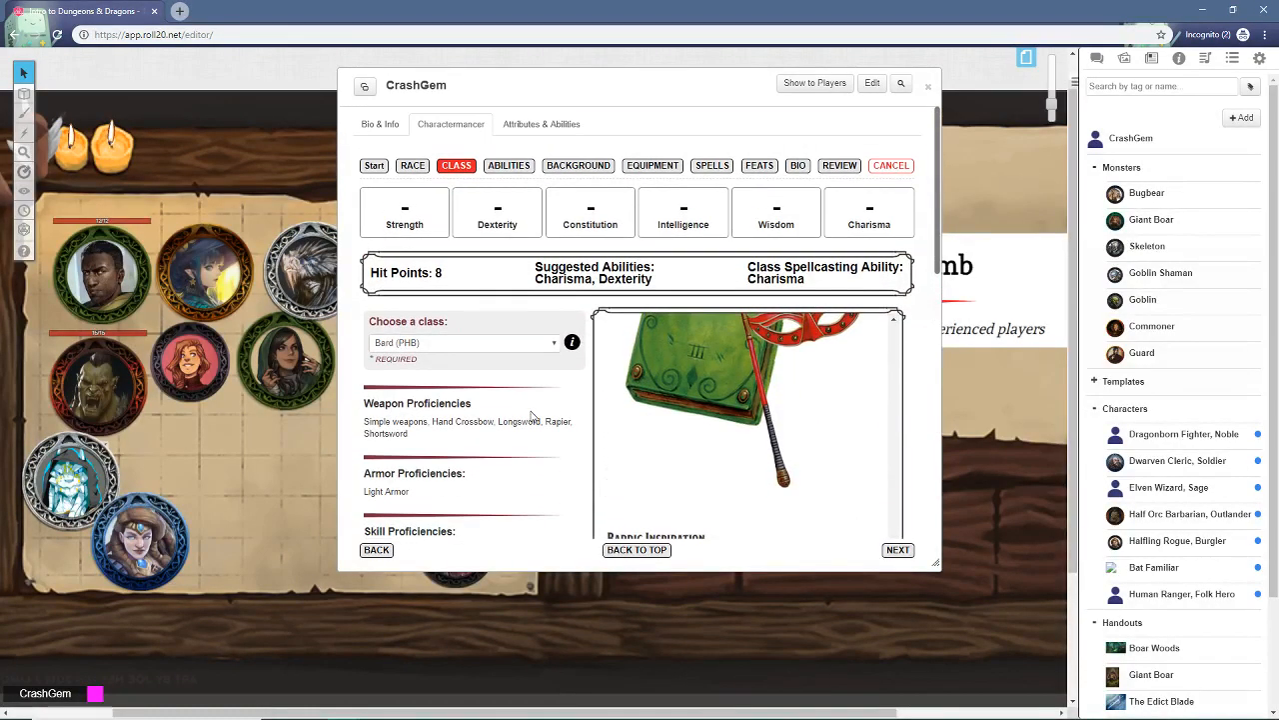
scroll(491, 347, "down", 5)
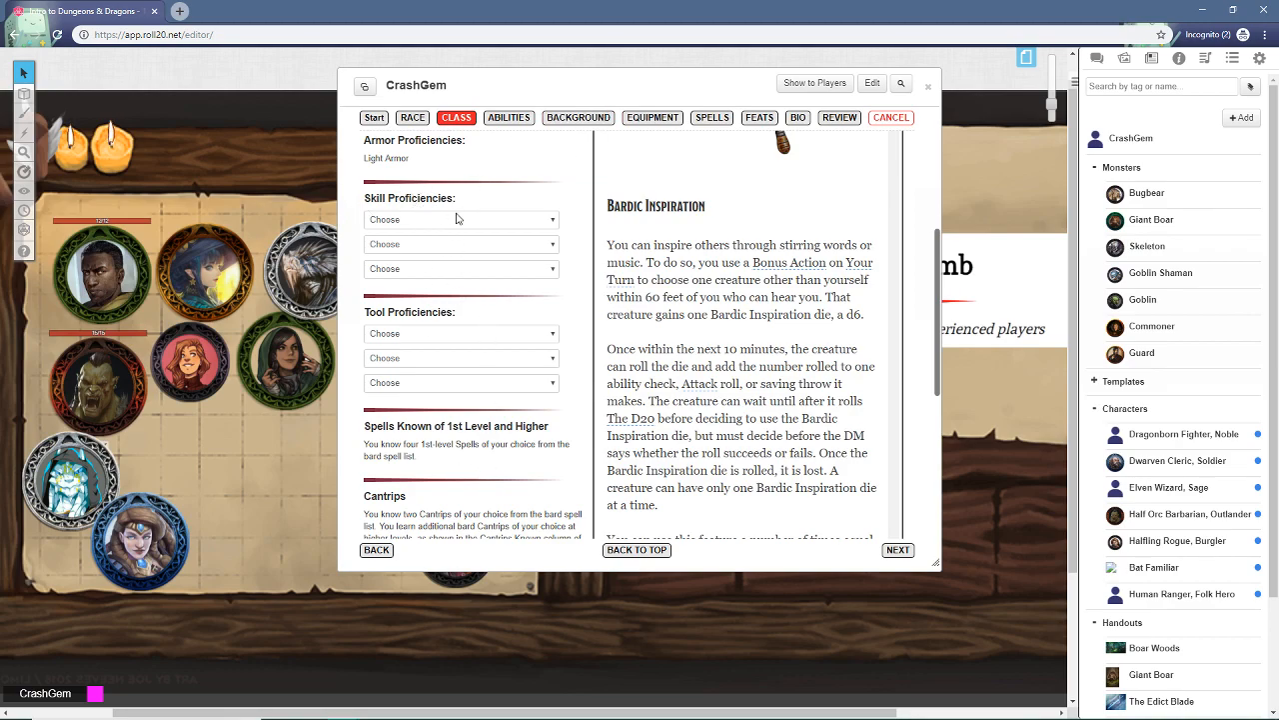
scroll(476, 372, "up", 1)
scroll(487, 300, "down", 1)
scroll(660, 317, "up", 5)
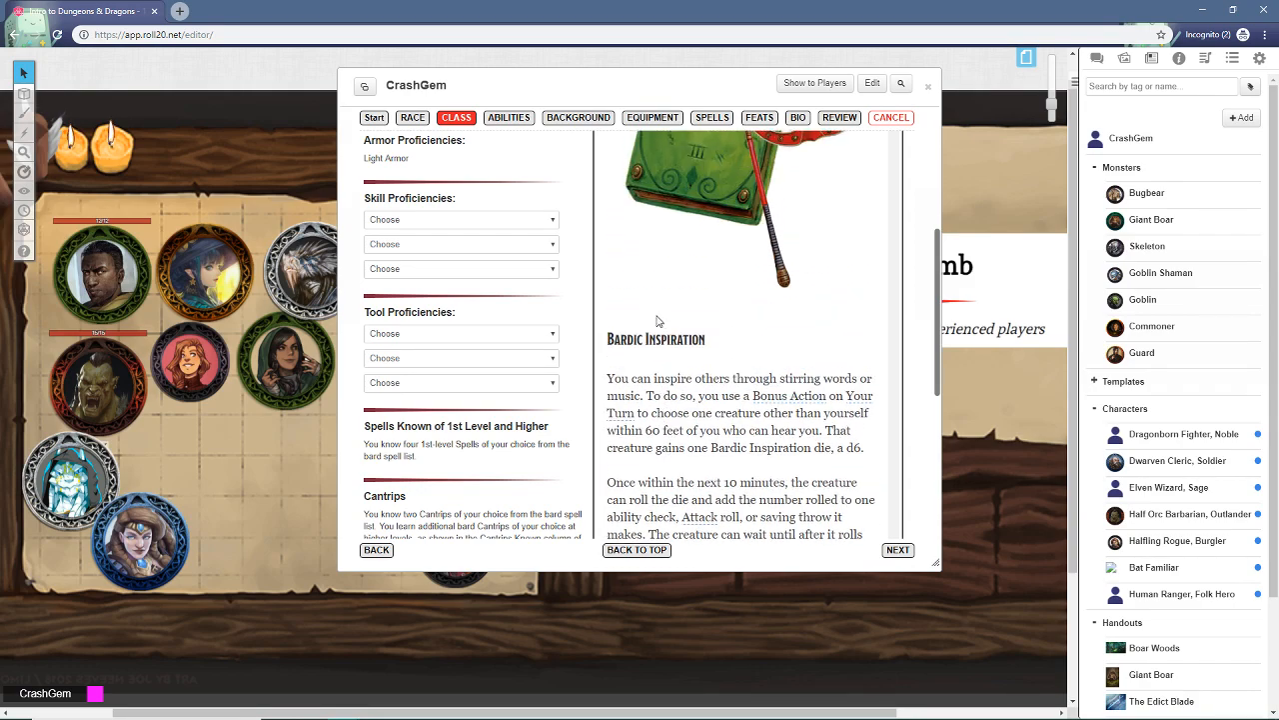
Step: Reread the Bard's proficiencies alongside the spellcasting ability, ritual casting and spellcasting focus rules
scroll(499, 210, "up", 3)
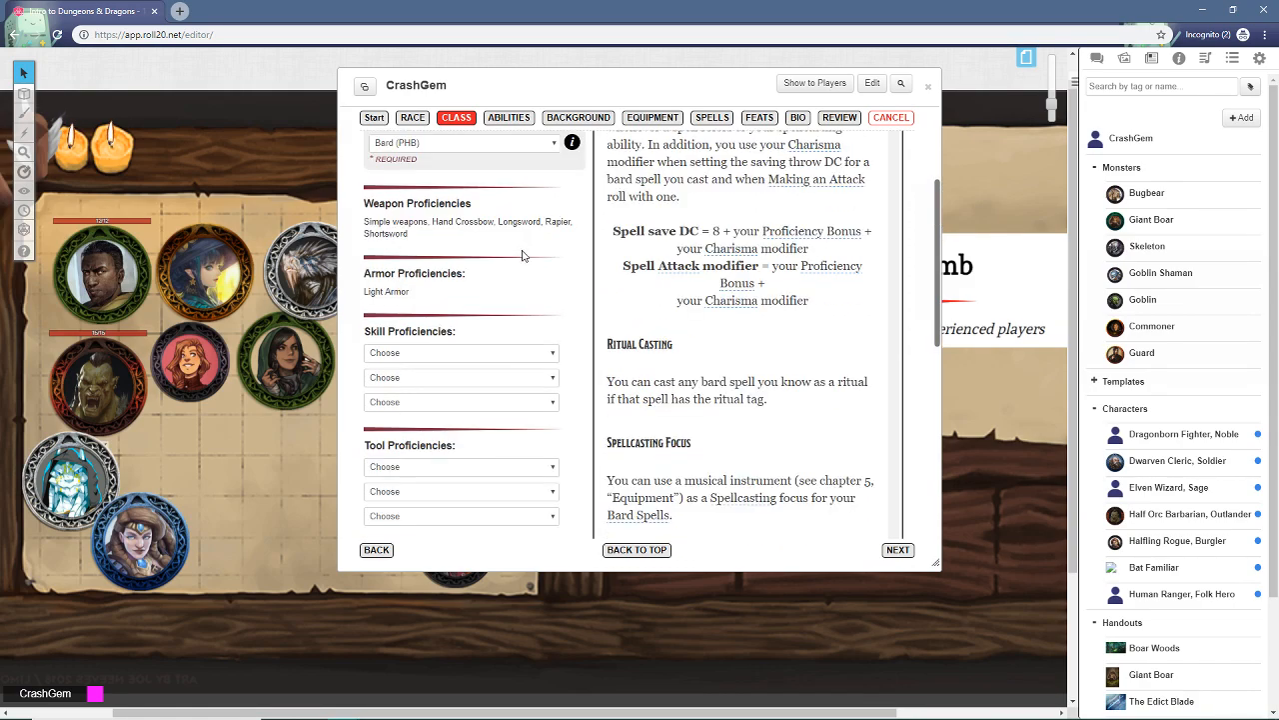
scroll(519, 258, "down", 3)
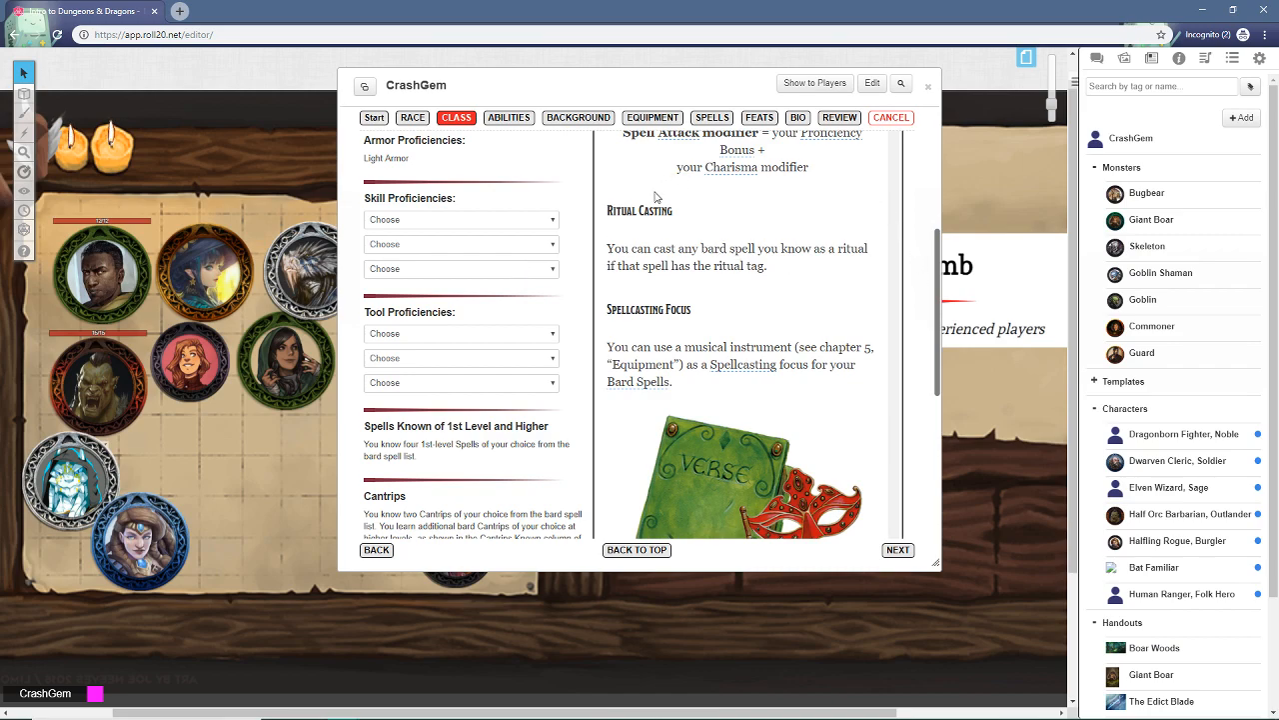
scroll(715, 324, "up", 5)
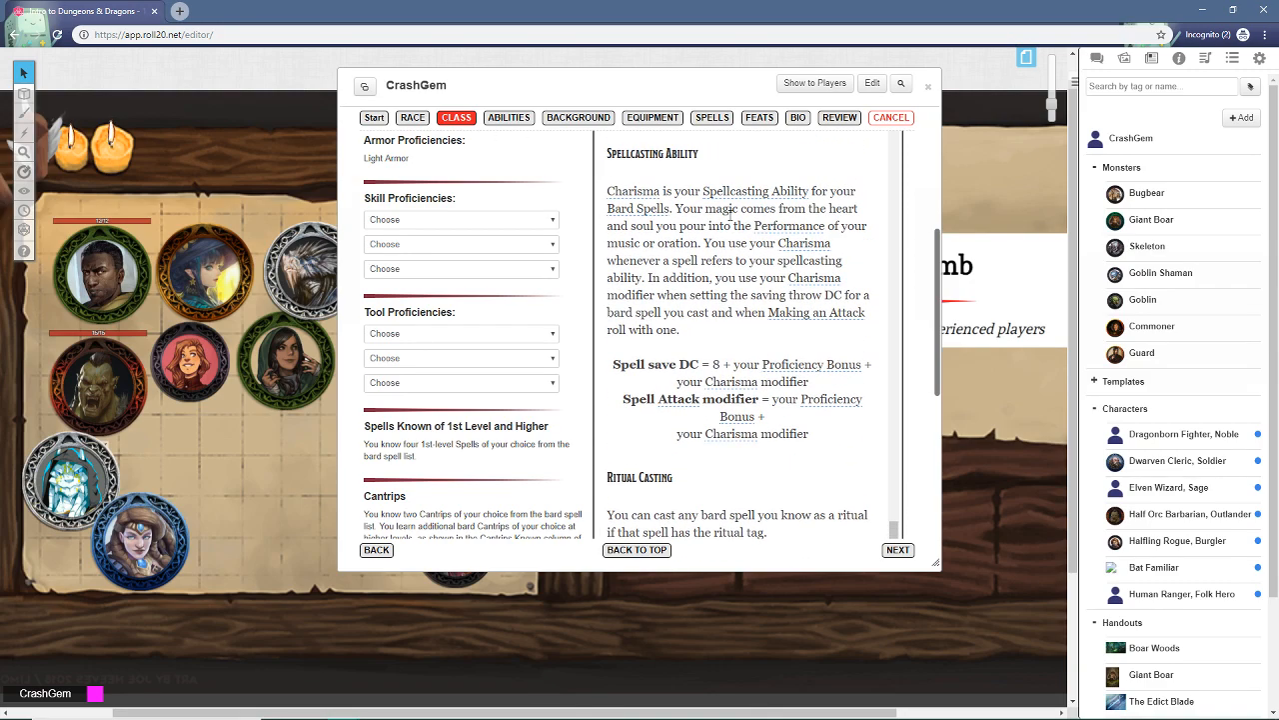
Step: Browse the available races and choose Dragonborn (PHB) as the character's race
left_click(413, 119)
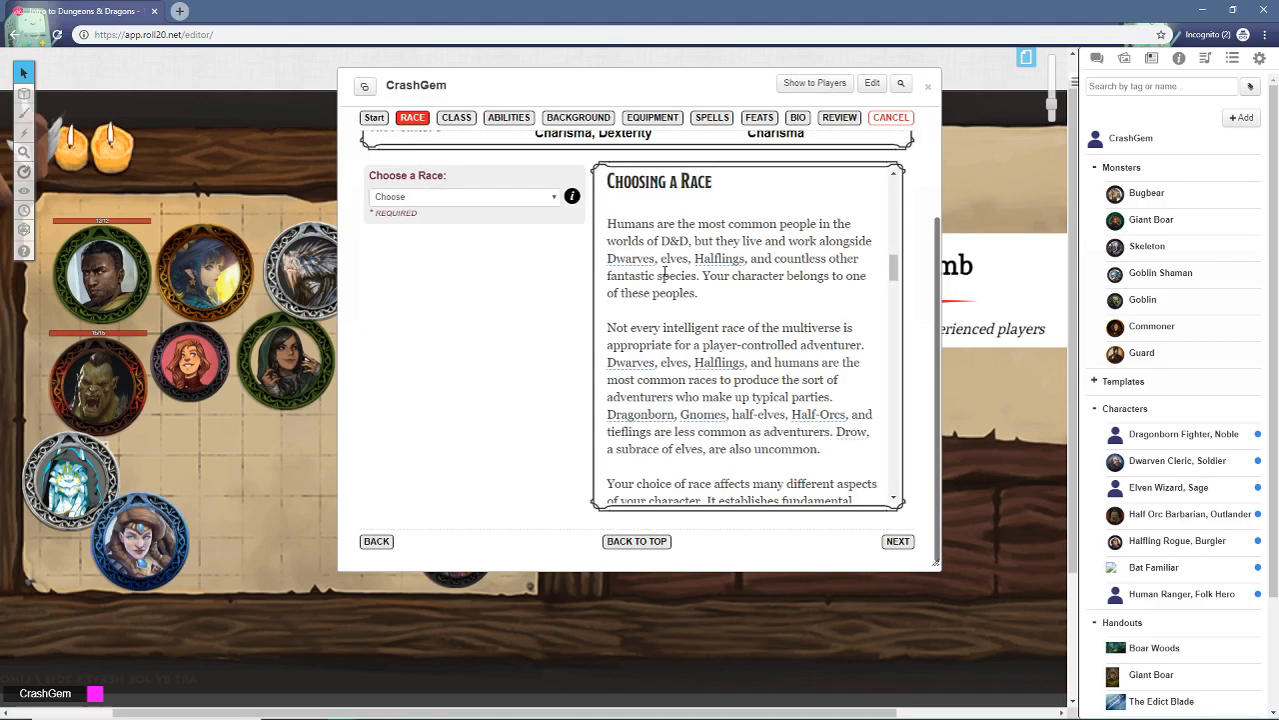
scroll(489, 330, "up", 3)
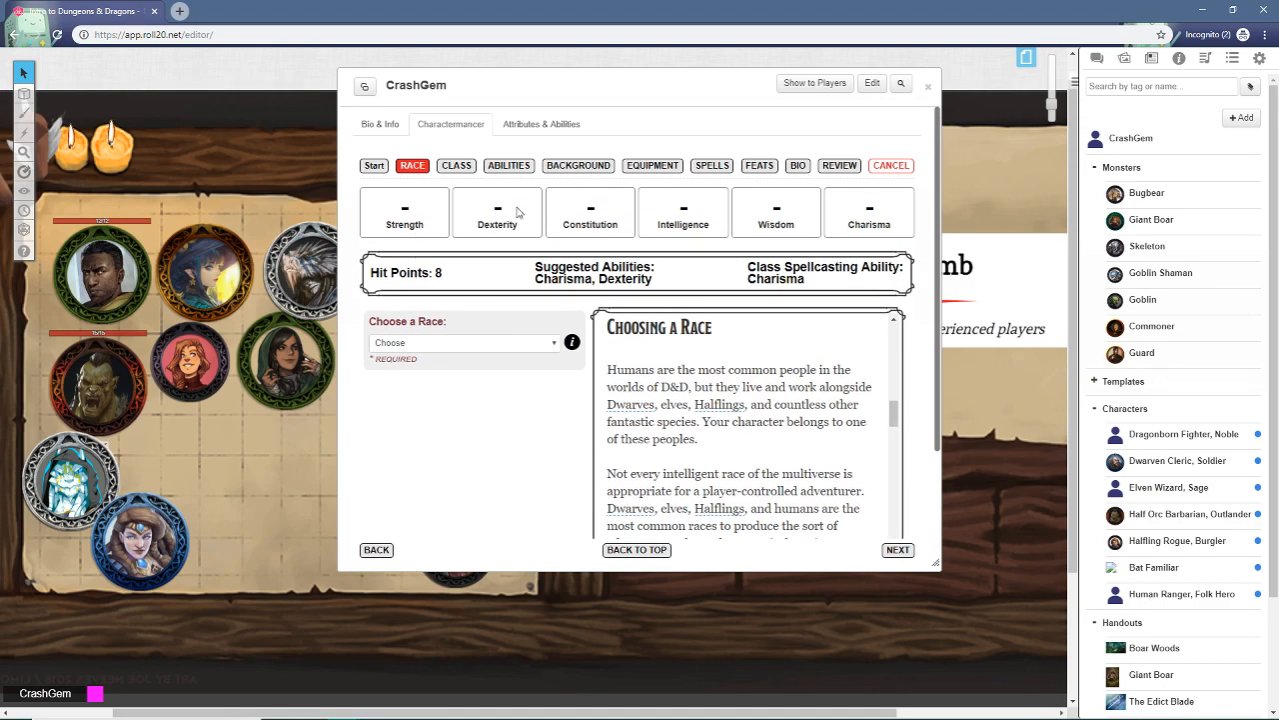
left_click(520, 343)
scroll(509, 378, "down", 6)
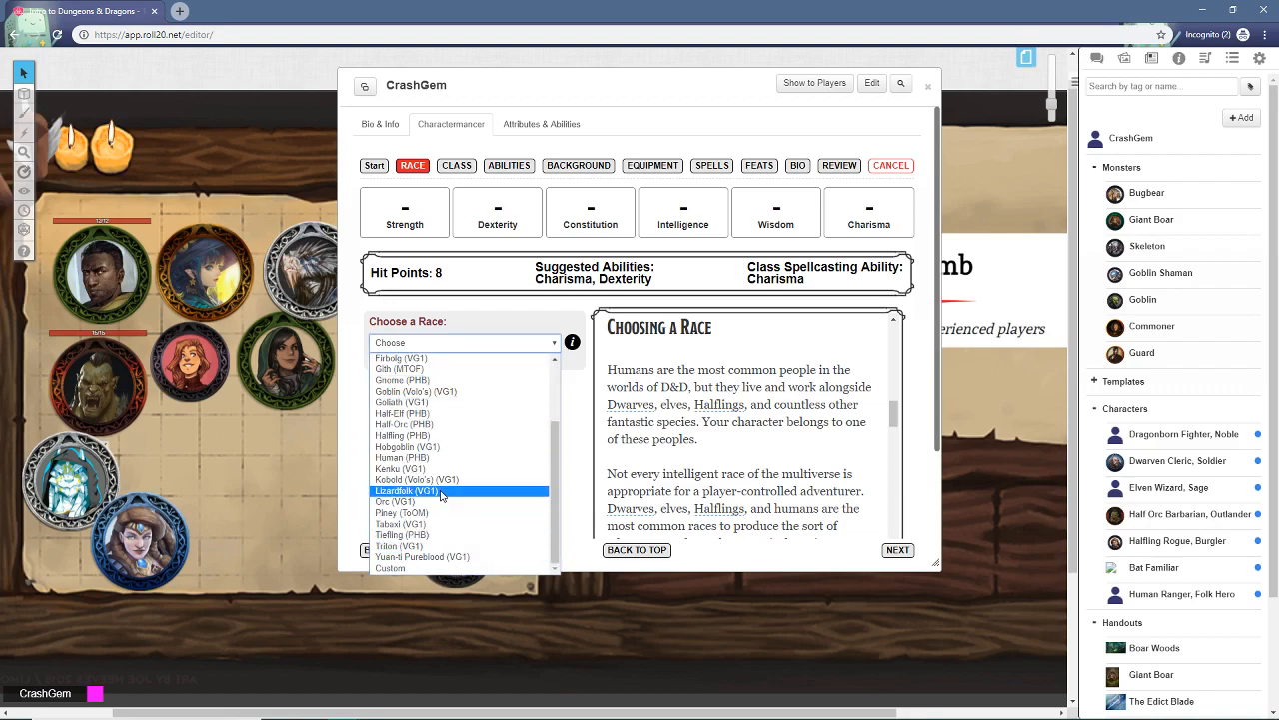
scroll(441, 494, "up", 3)
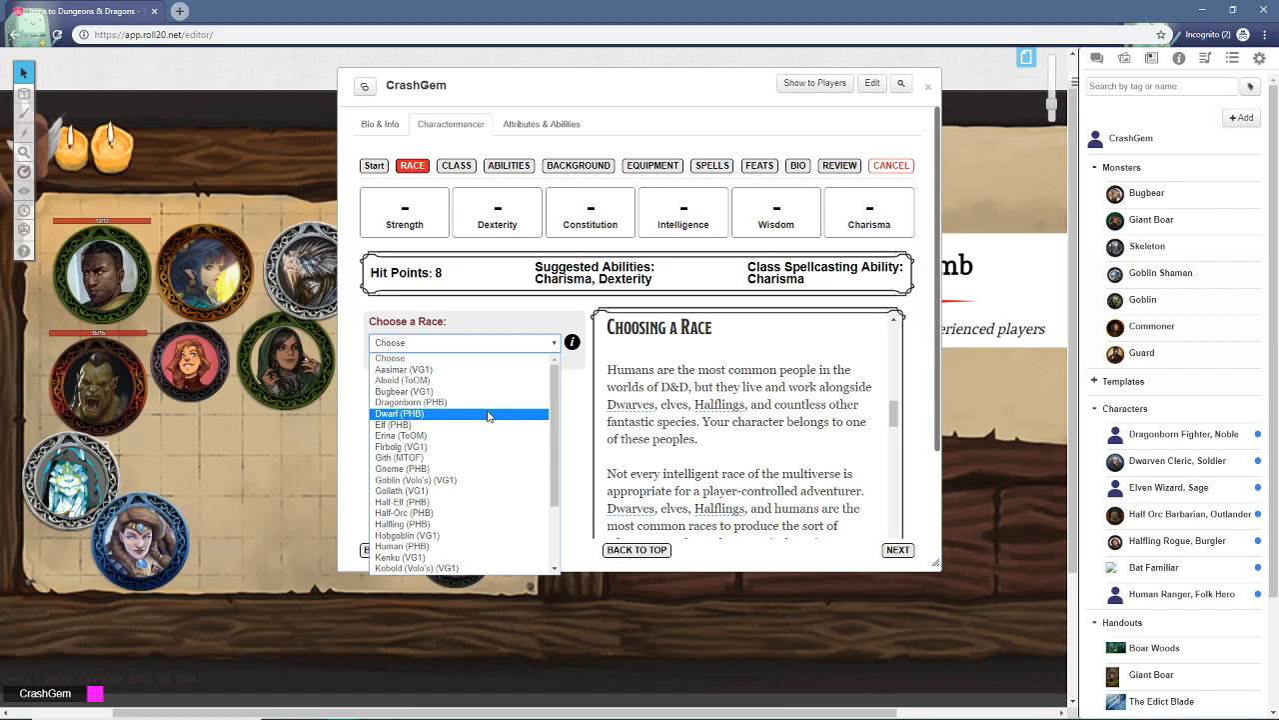
scroll(488, 416, "down", 3)
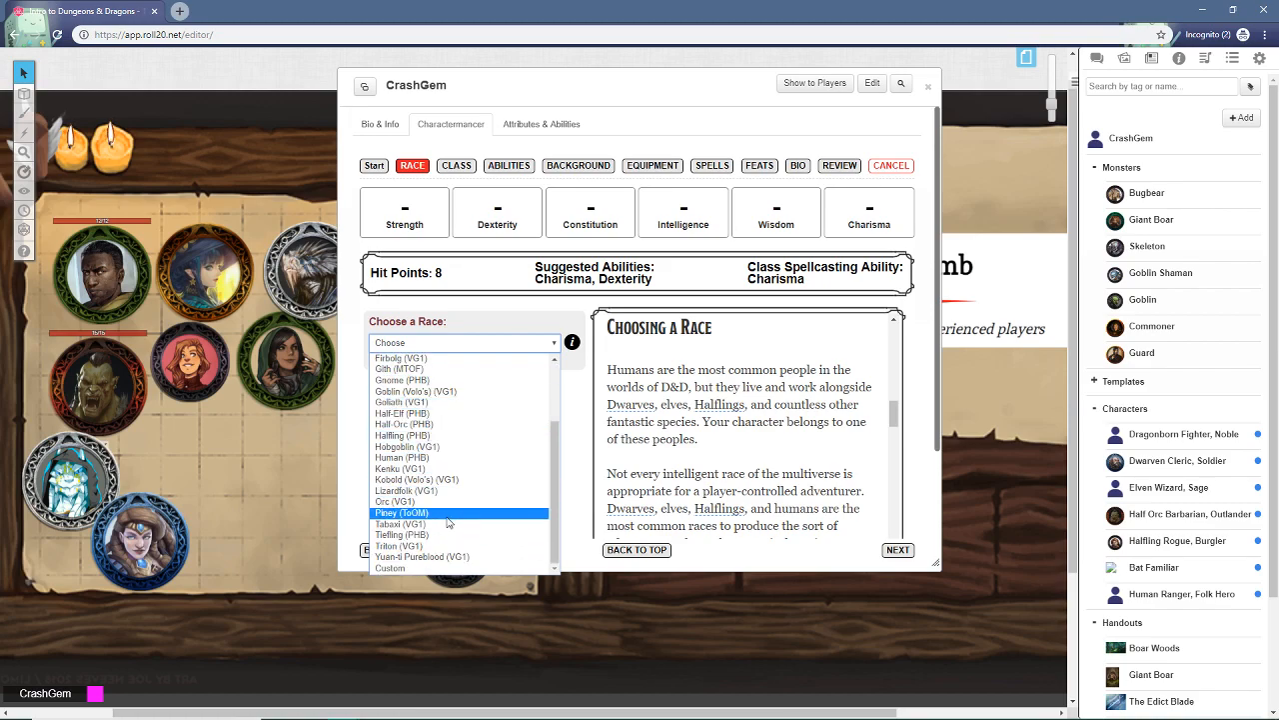
scroll(472, 430, "up", 1)
scroll(471, 430, "up", 3)
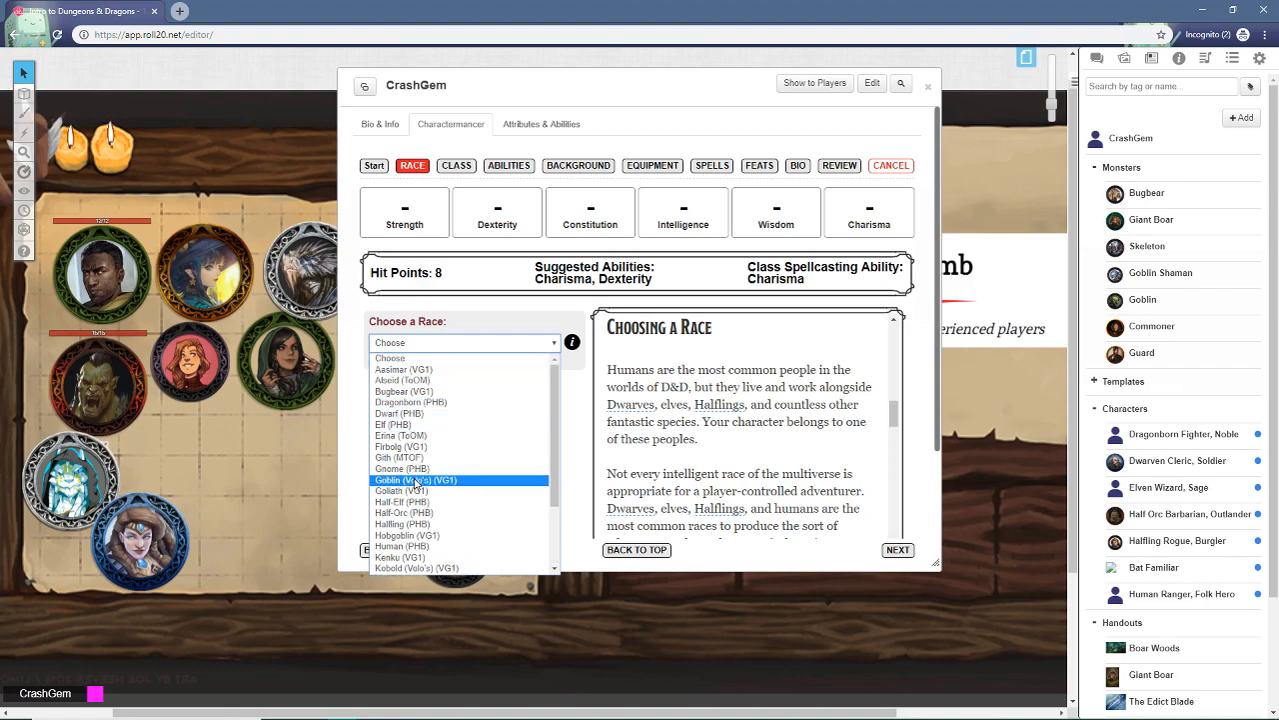
scroll(419, 505, "down", 2)
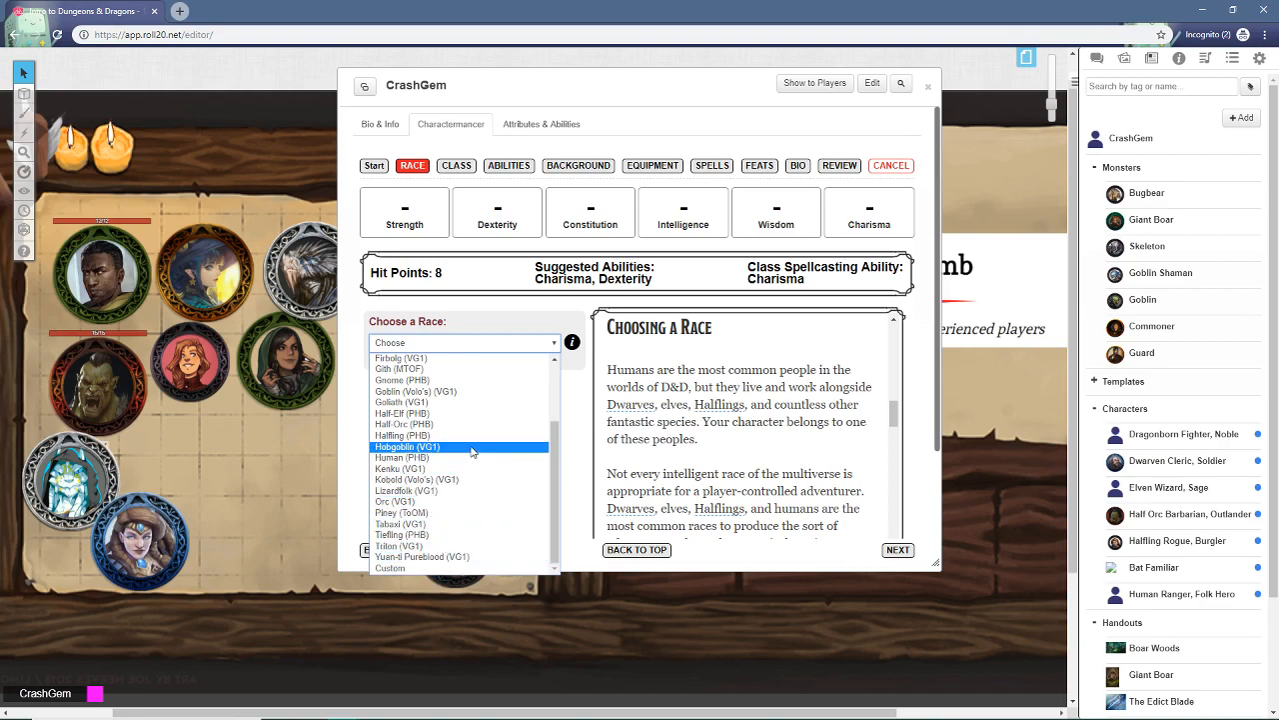
scroll(475, 450, "up", 3)
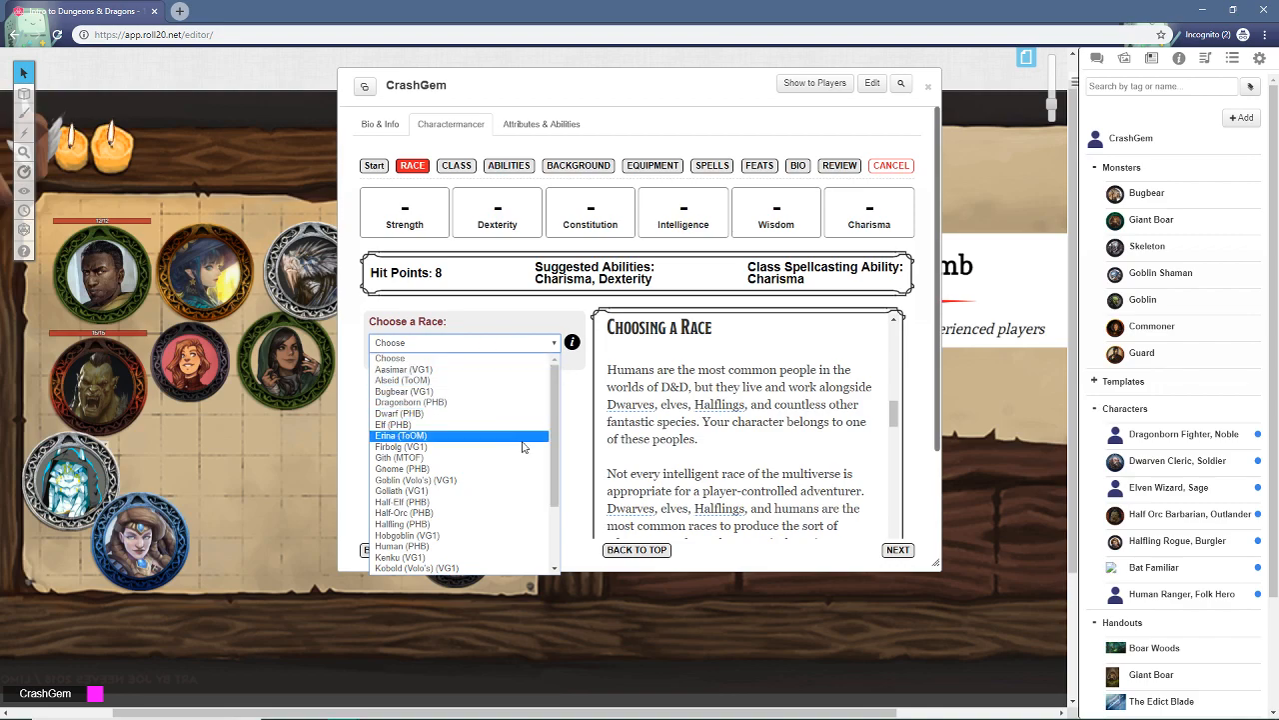
scroll(505, 480, "down", 3)
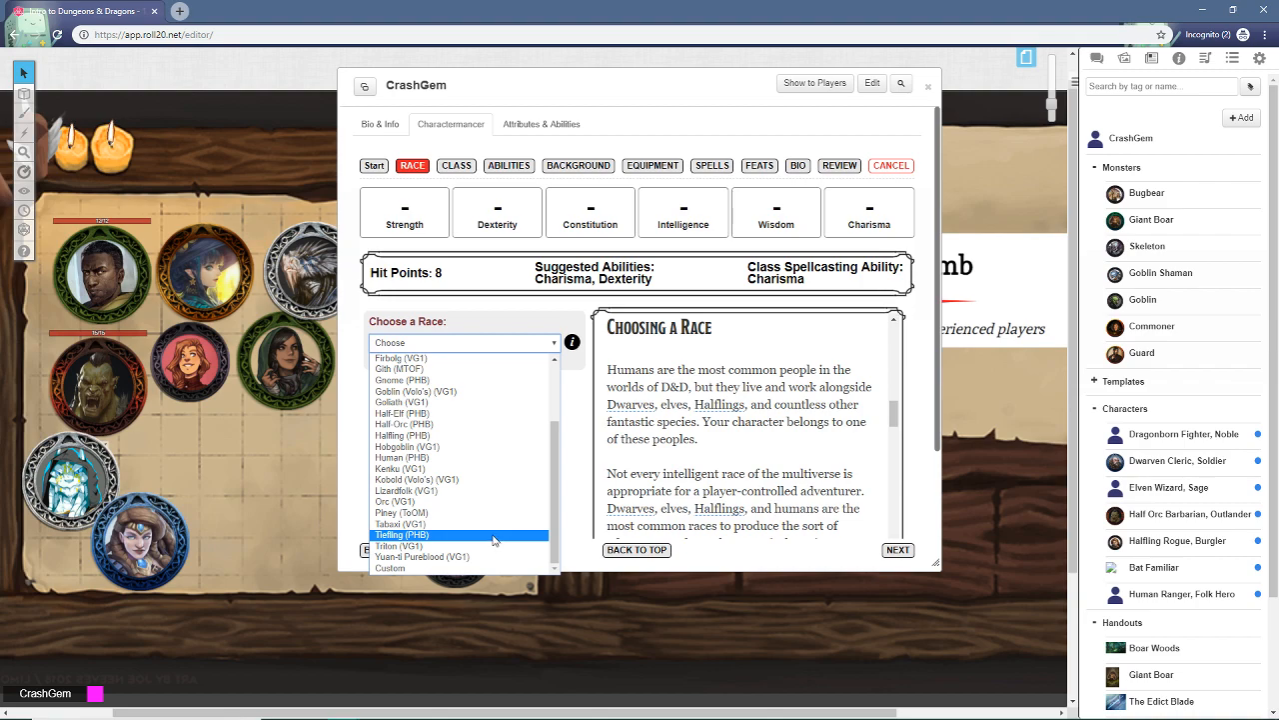
scroll(457, 540, "up", 3)
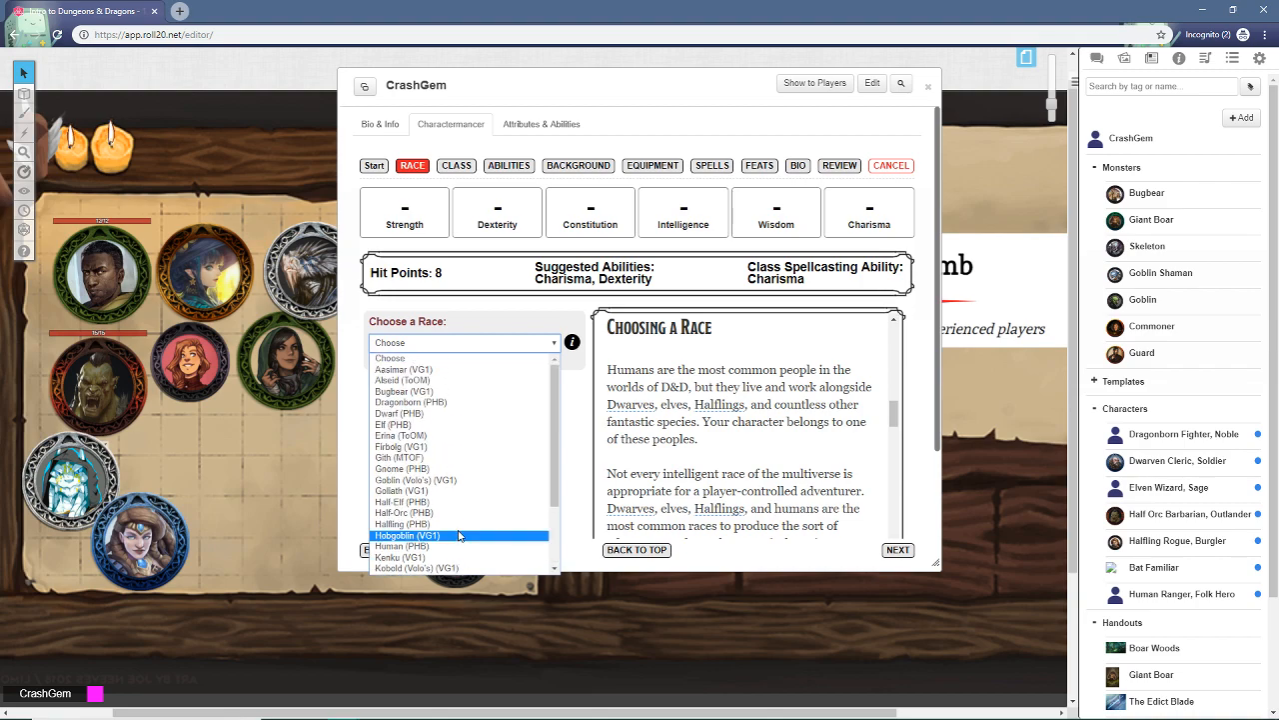
left_click(411, 402)
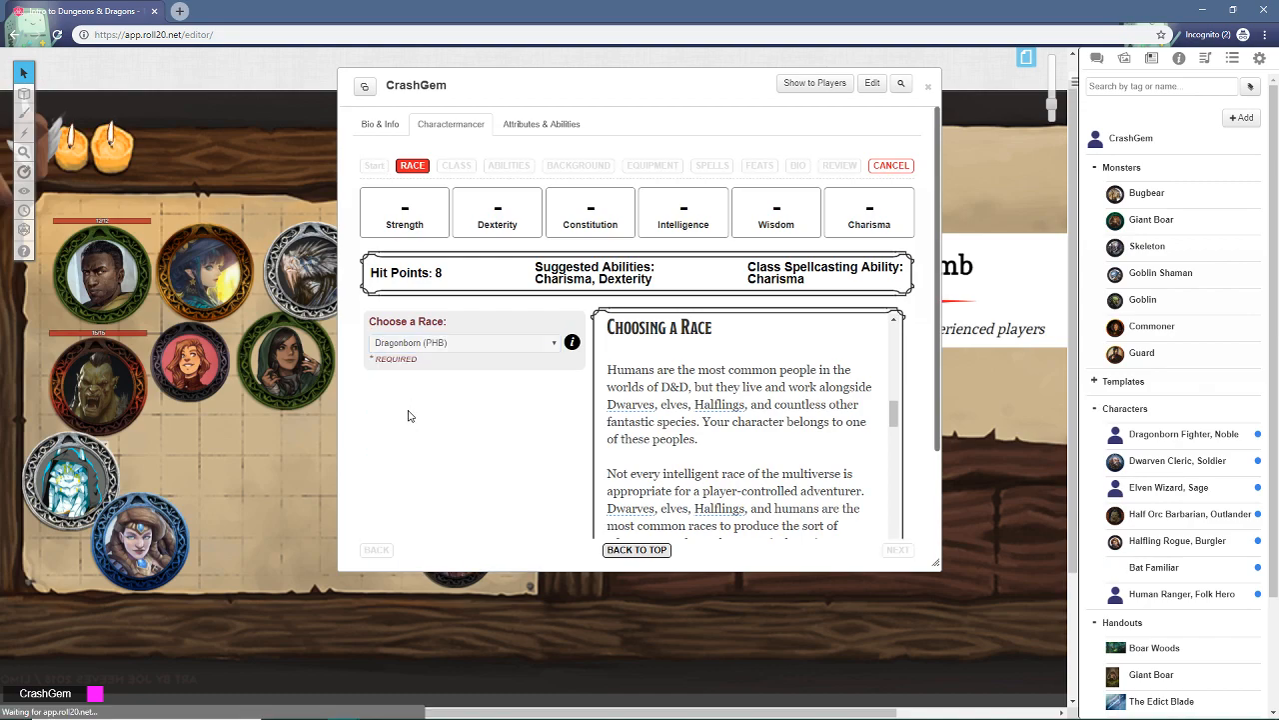
Step: Check the Dragonborn's ability score increases and set the character's alignment to Chaotic Good
scroll(461, 359, "up", 2)
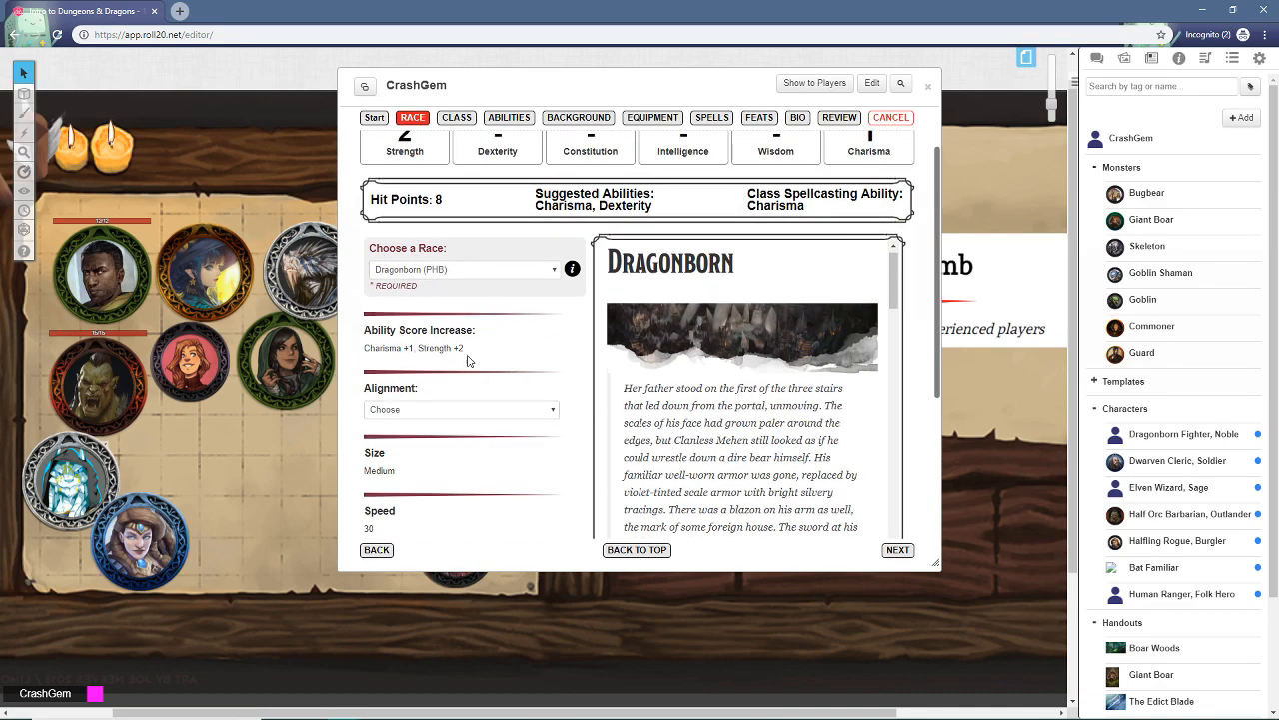
scroll(506, 352, "down", 2)
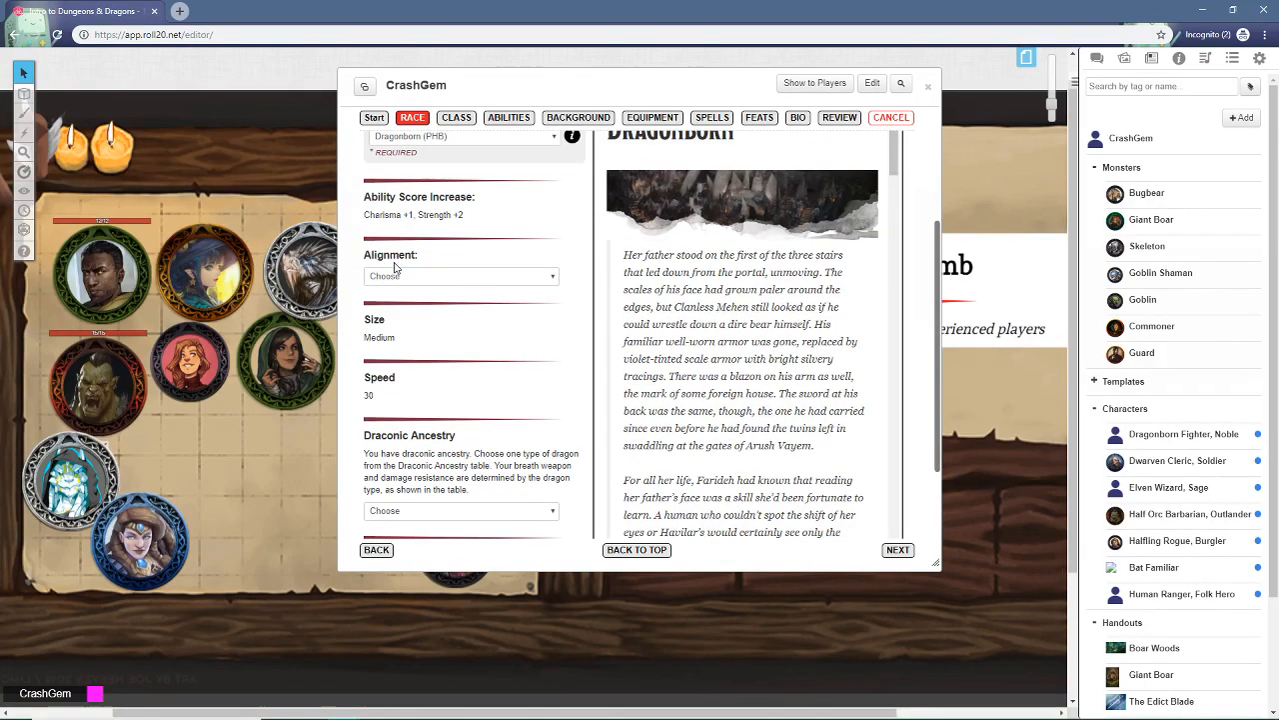
left_click(459, 277)
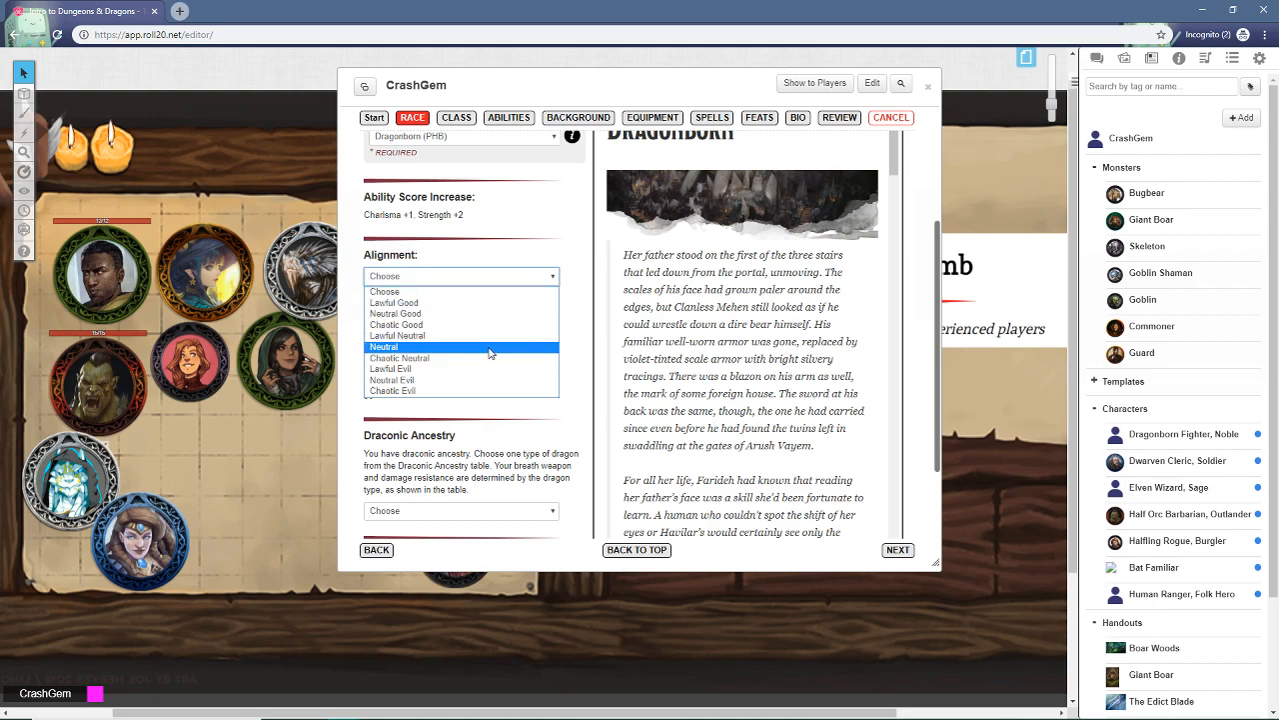
left_click(447, 325)
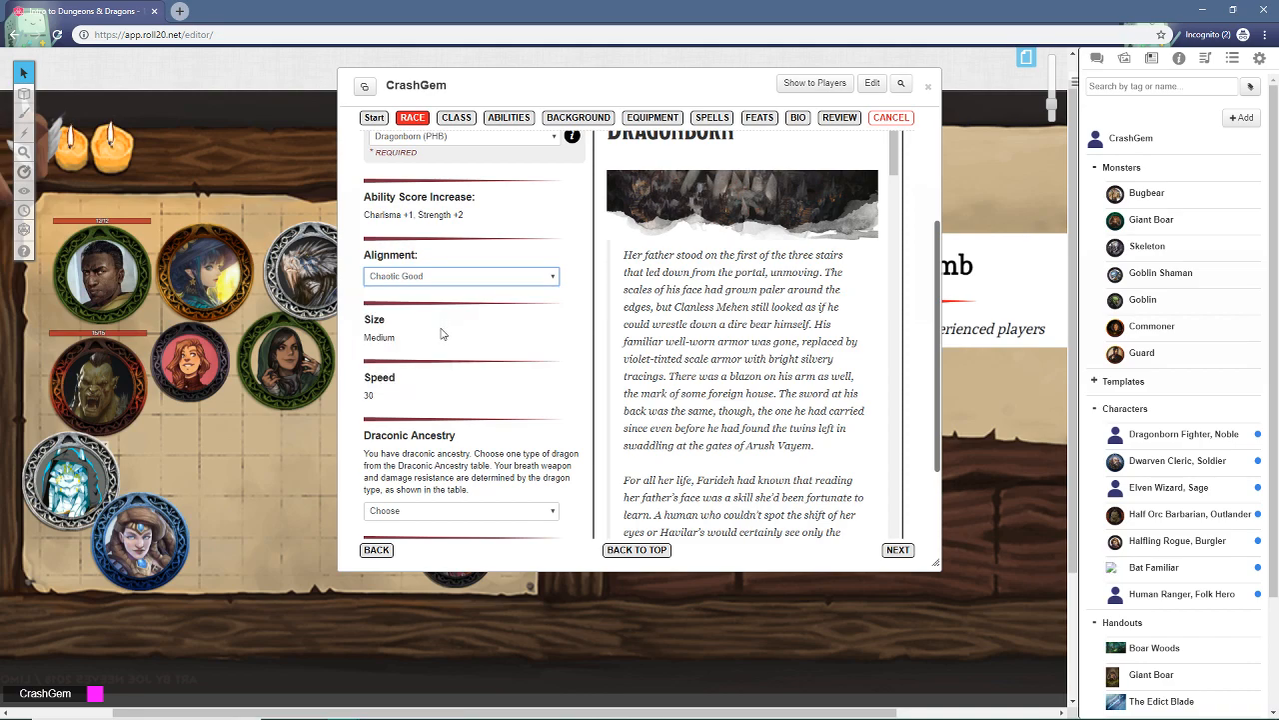
Step: Set the draconic ancestry to Copper Dragon Ancestry and review its damage resistance, breath weapon and languages
scroll(518, 336, "down", 2)
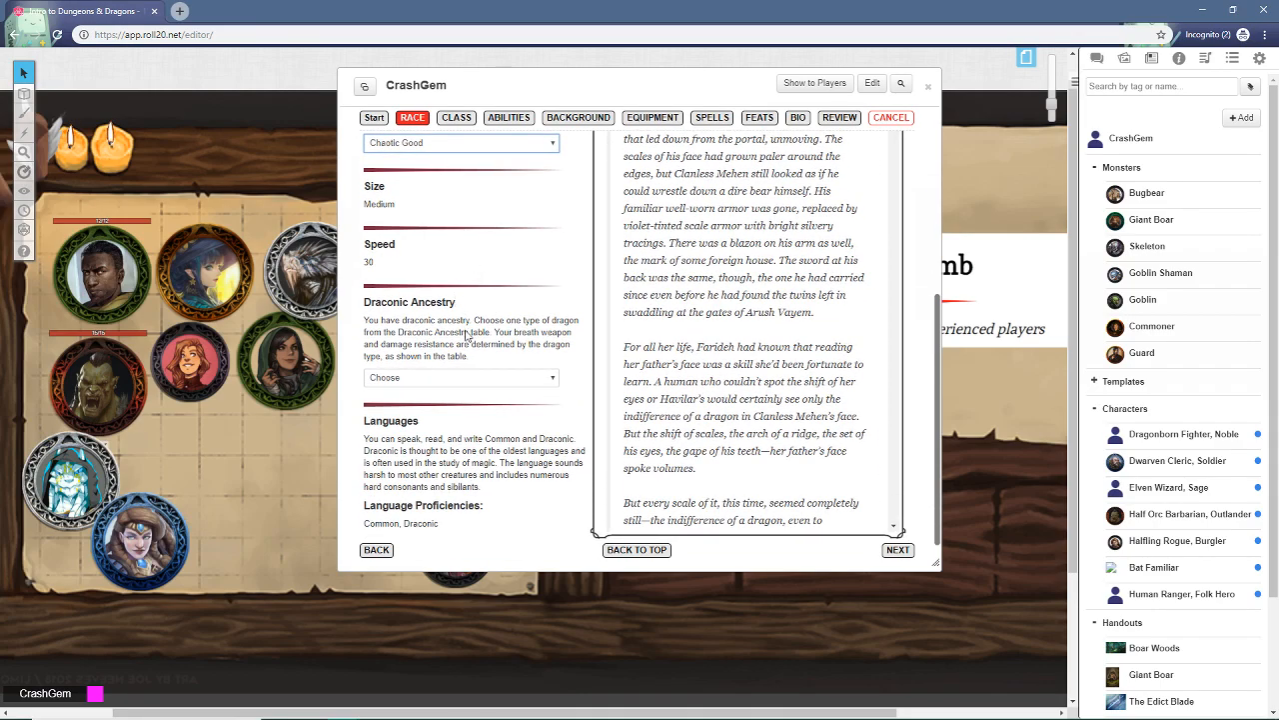
scroll(451, 333, "down", 1)
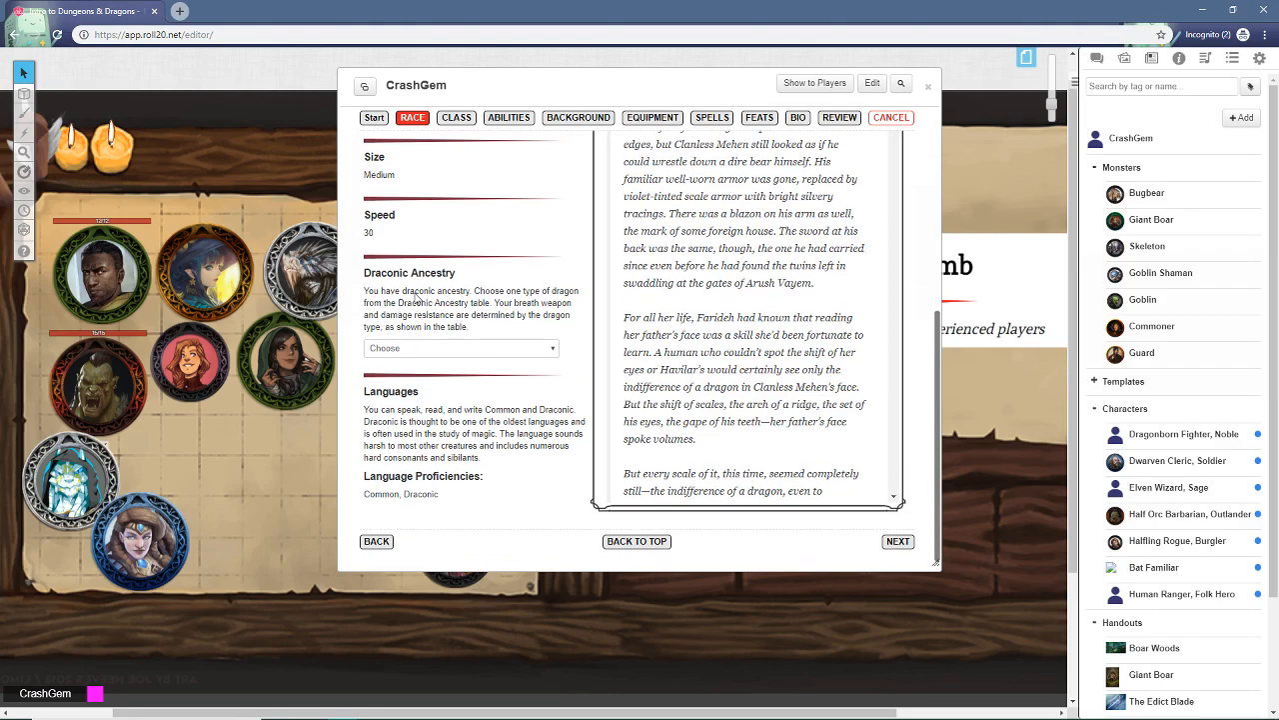
left_click(467, 349)
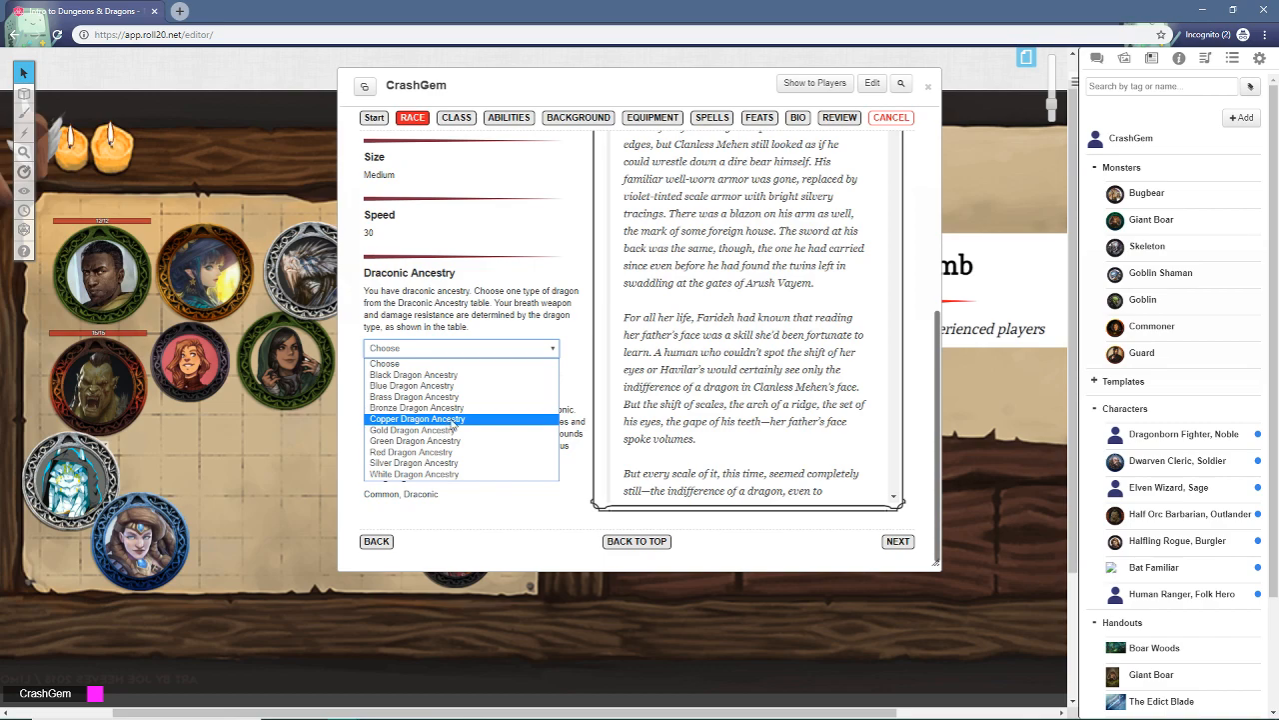
left_click(453, 420)
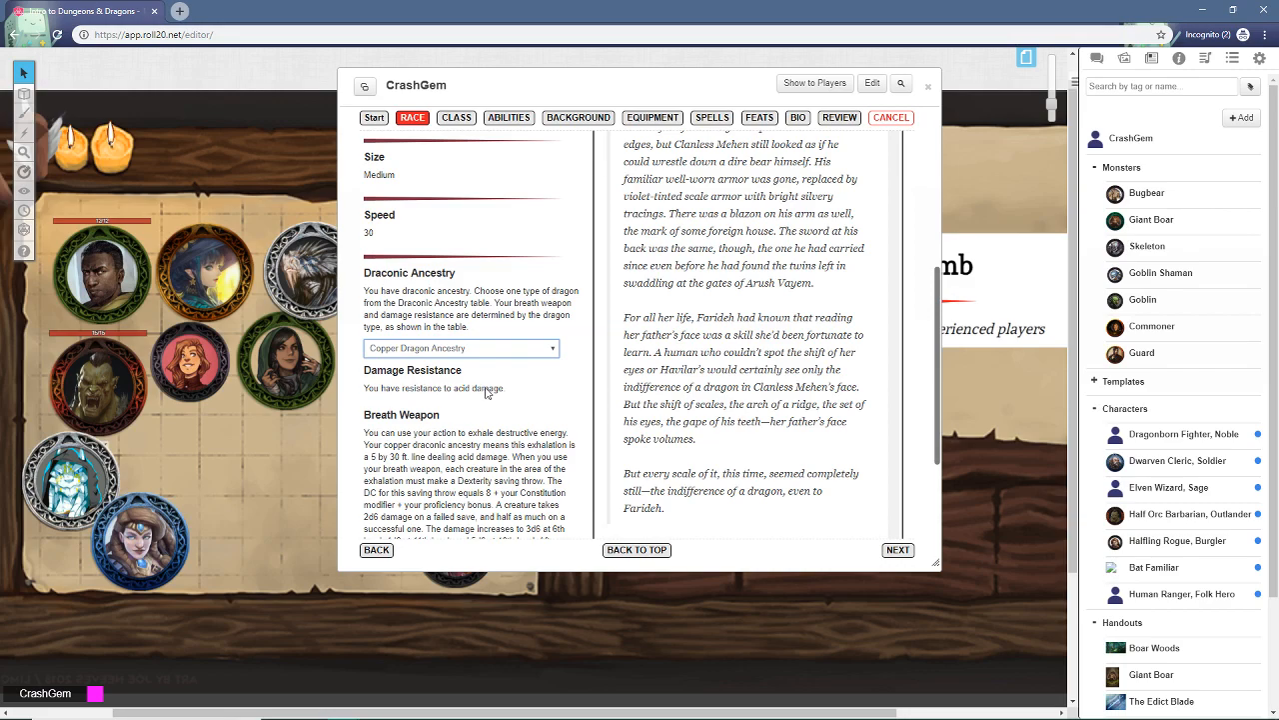
scroll(533, 414, "down", 1)
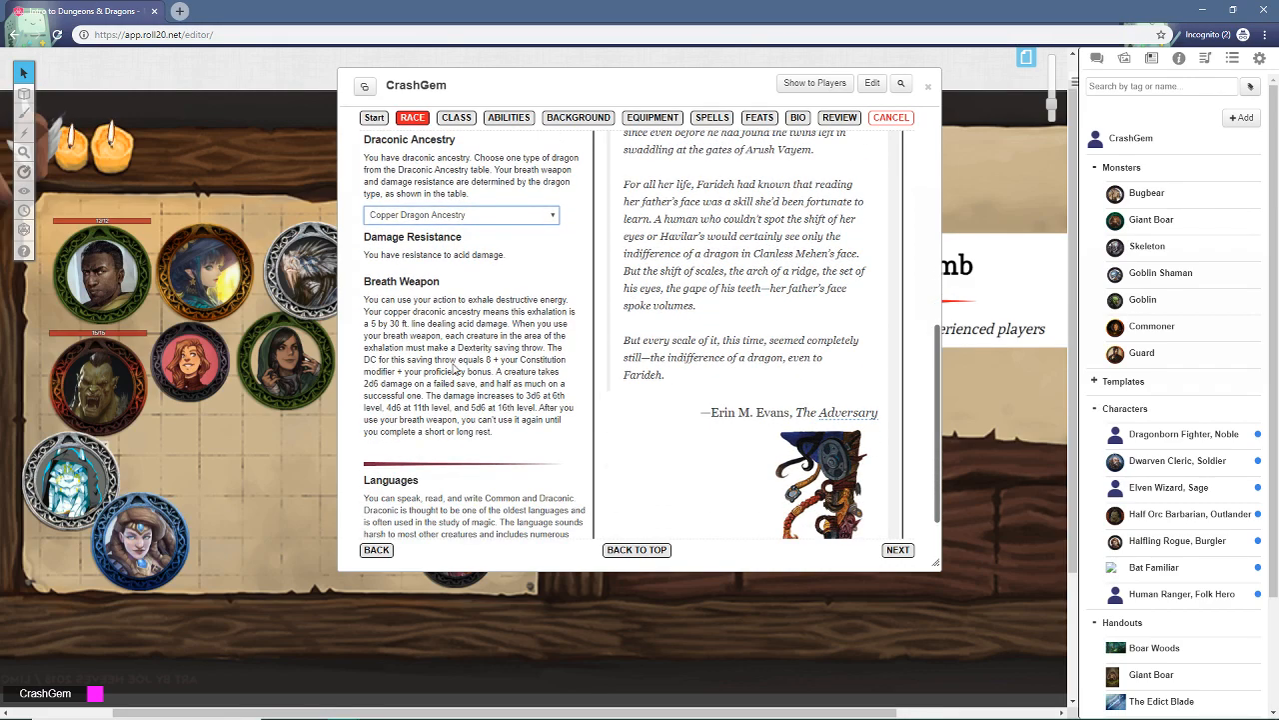
scroll(459, 383, "down", 1)
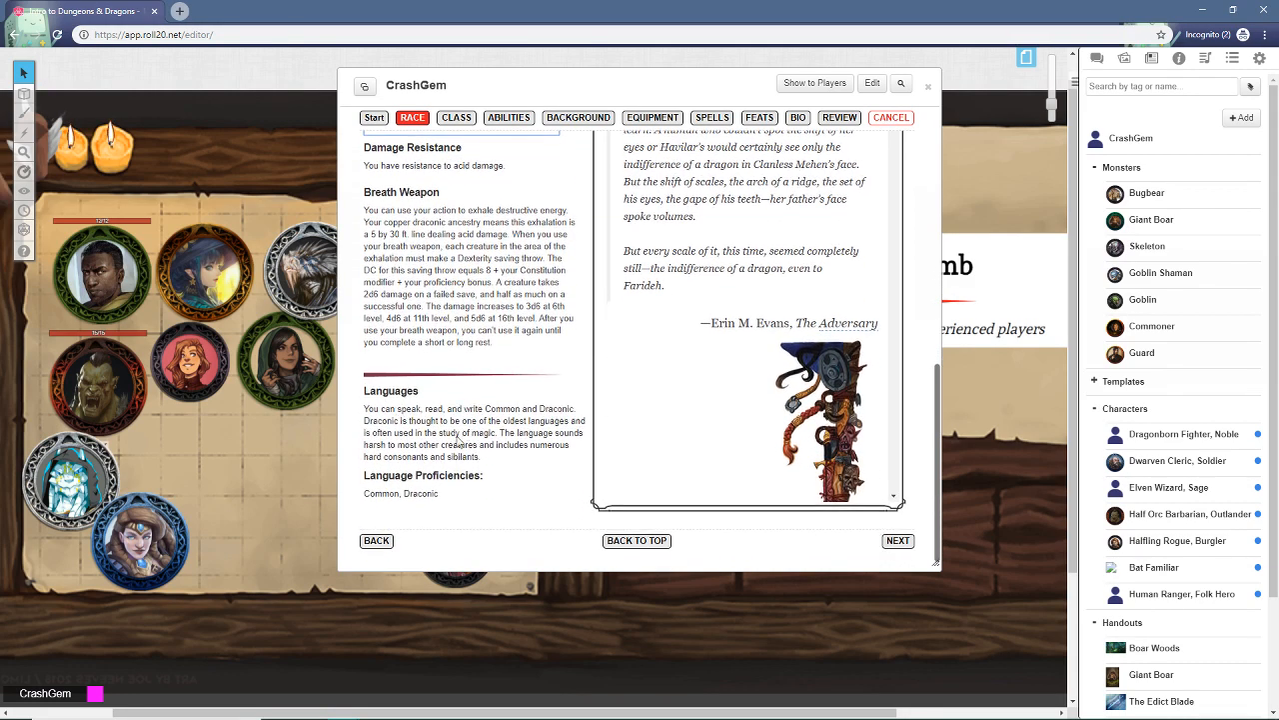
scroll(519, 412, "up", 2)
scroll(520, 412, "down", 2)
scroll(518, 425, "up", 6)
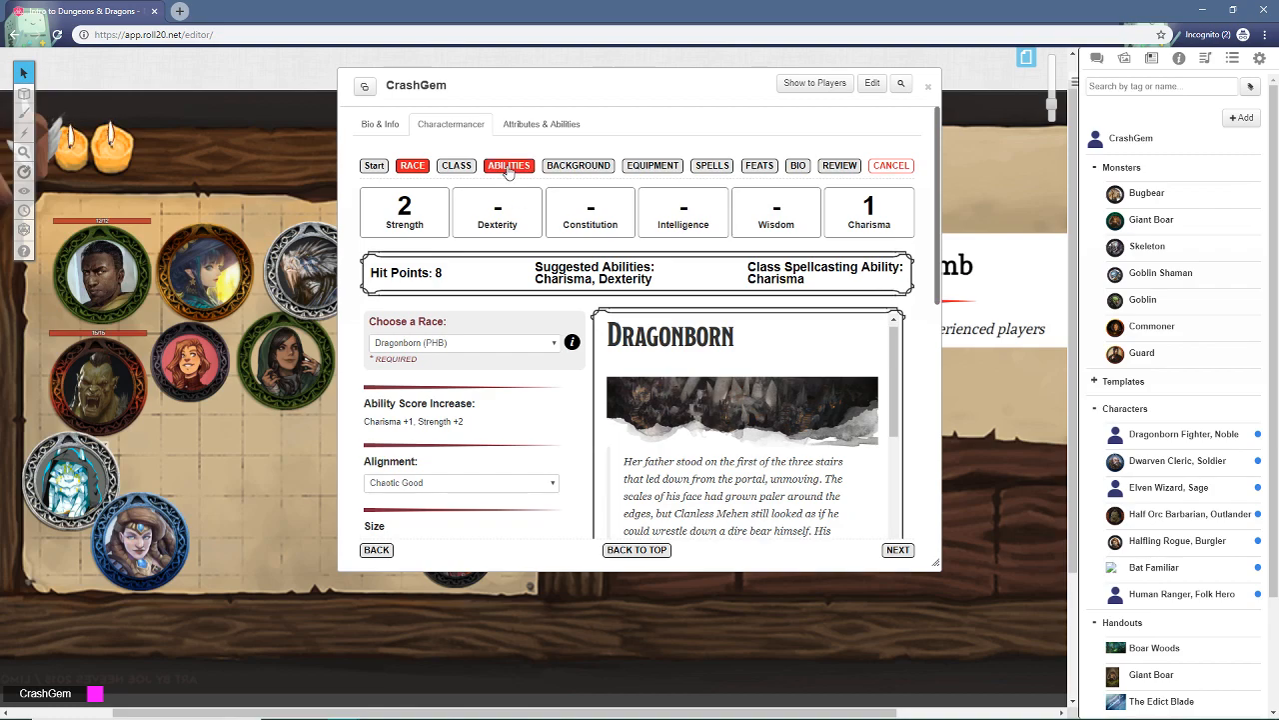
Step: Go to the background stage, browse the available backgrounds and choose Smuggler (GoS)
left_click(575, 167)
scroll(563, 173, "down", 1)
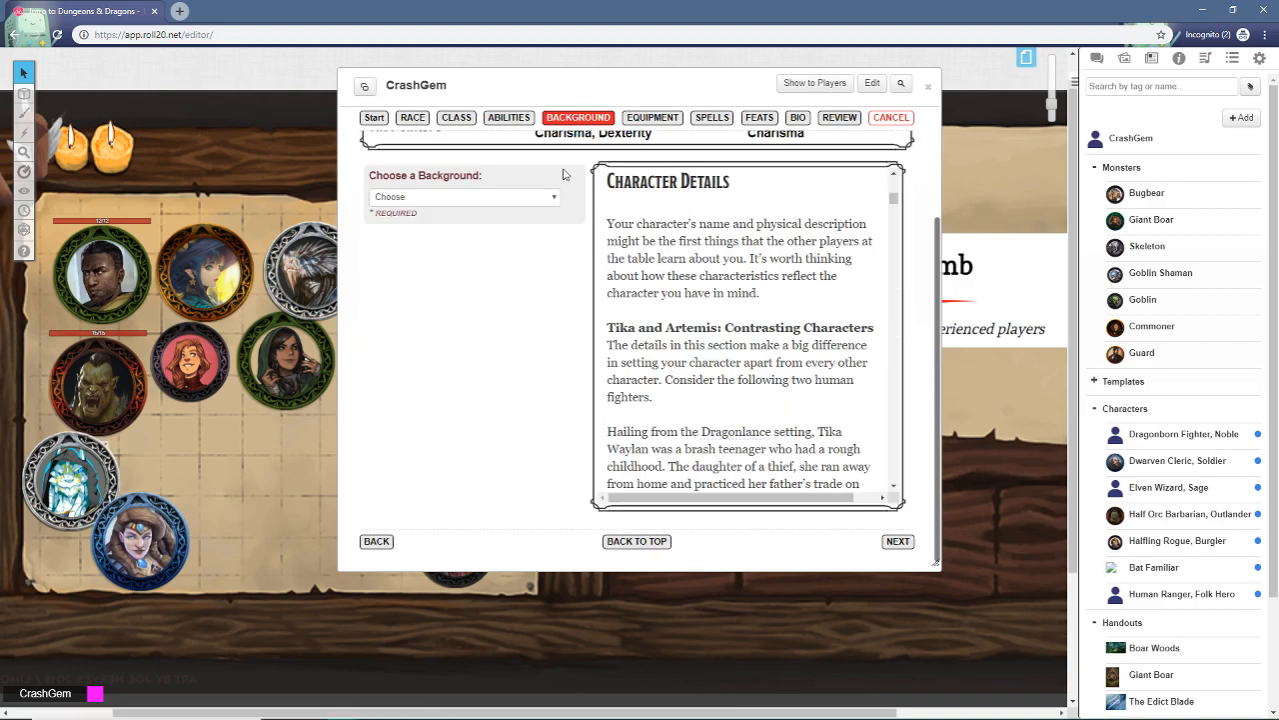
scroll(522, 328, "up", 1)
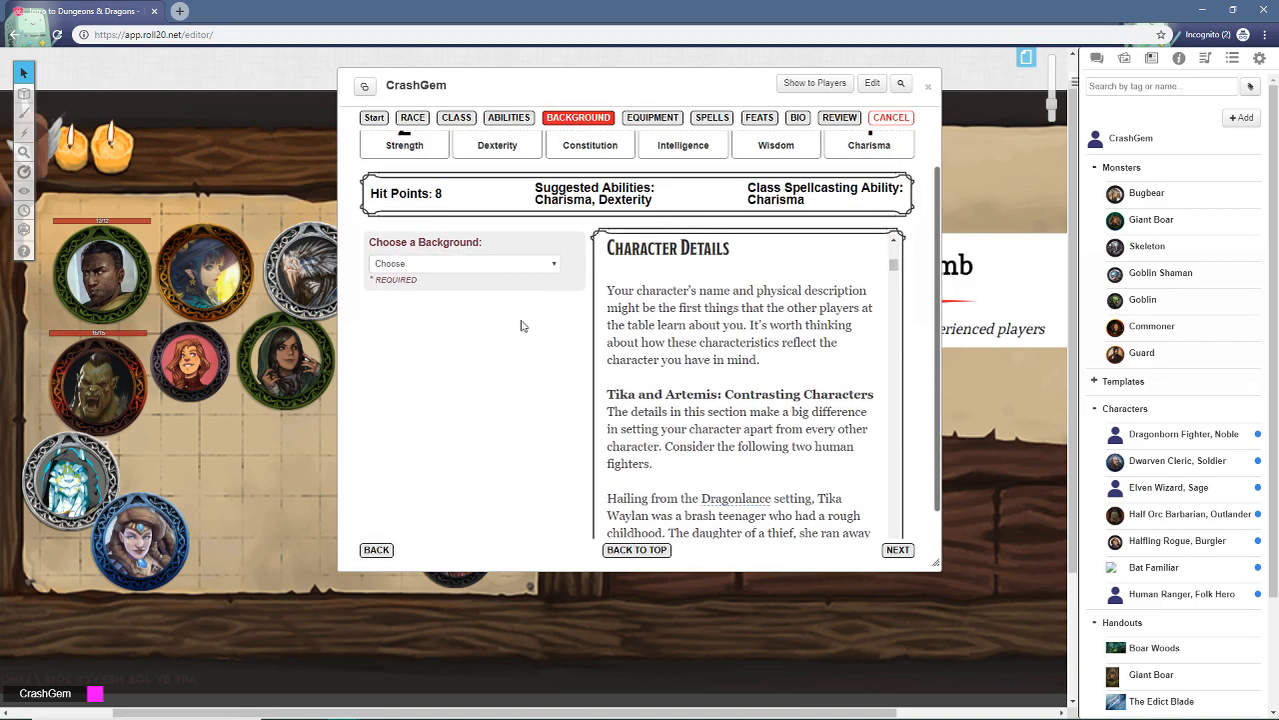
left_click(537, 266)
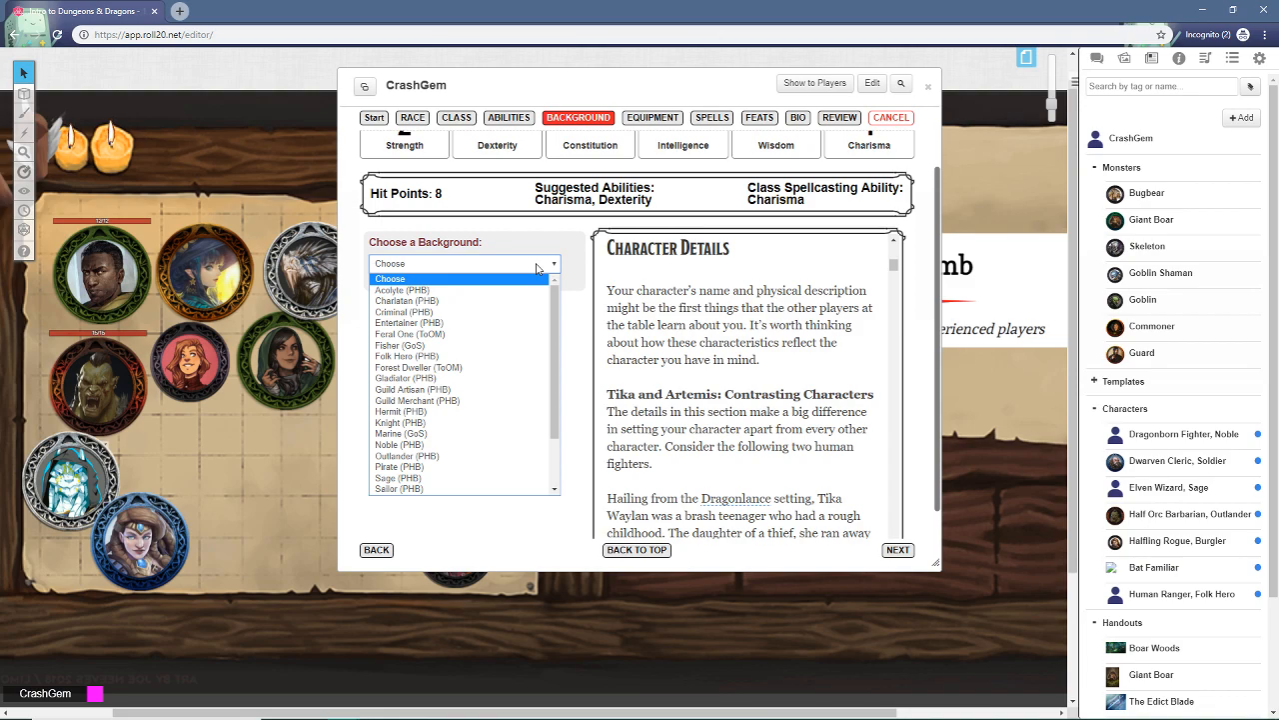
scroll(505, 352, "down", 2)
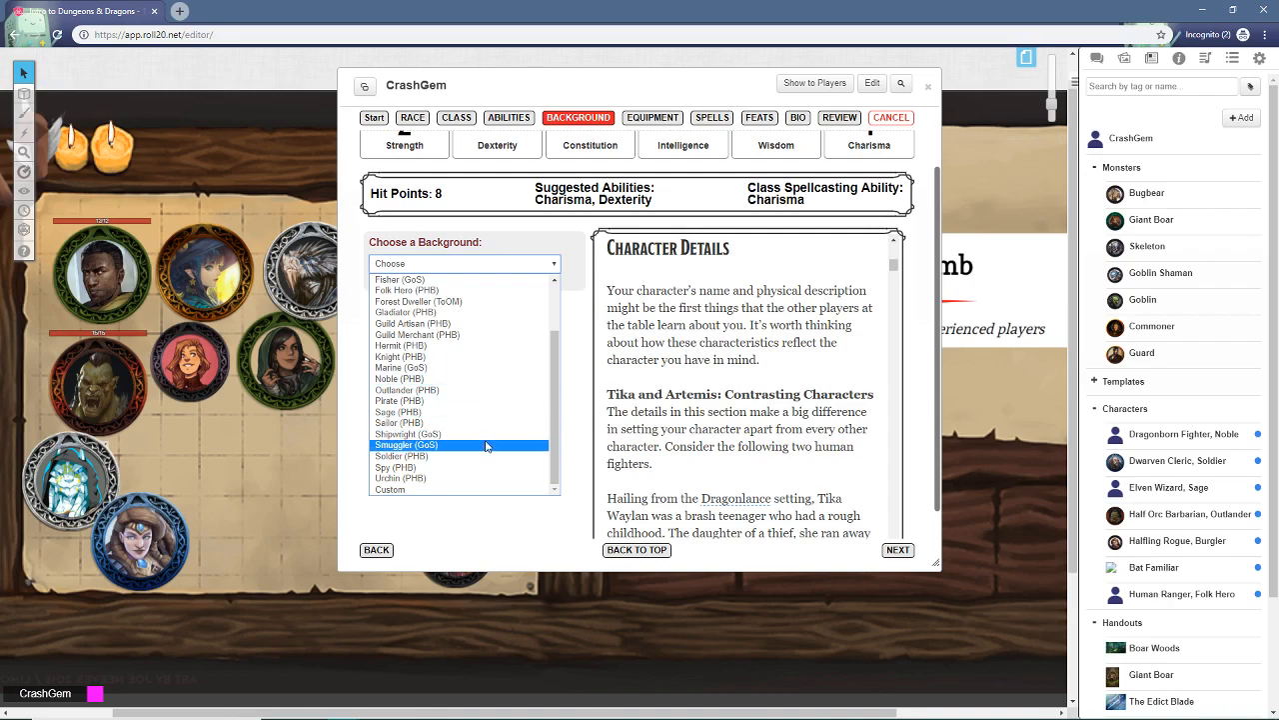
scroll(489, 422, "up", 3)
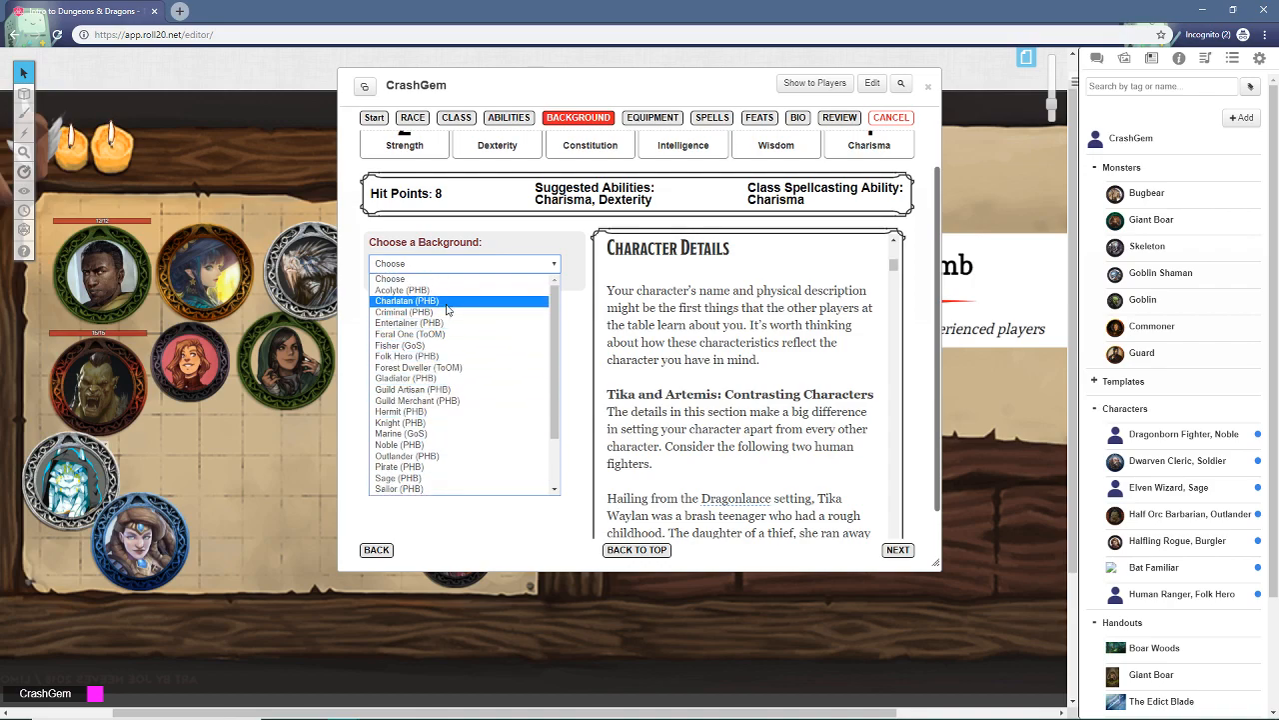
scroll(465, 390, "down", 2)
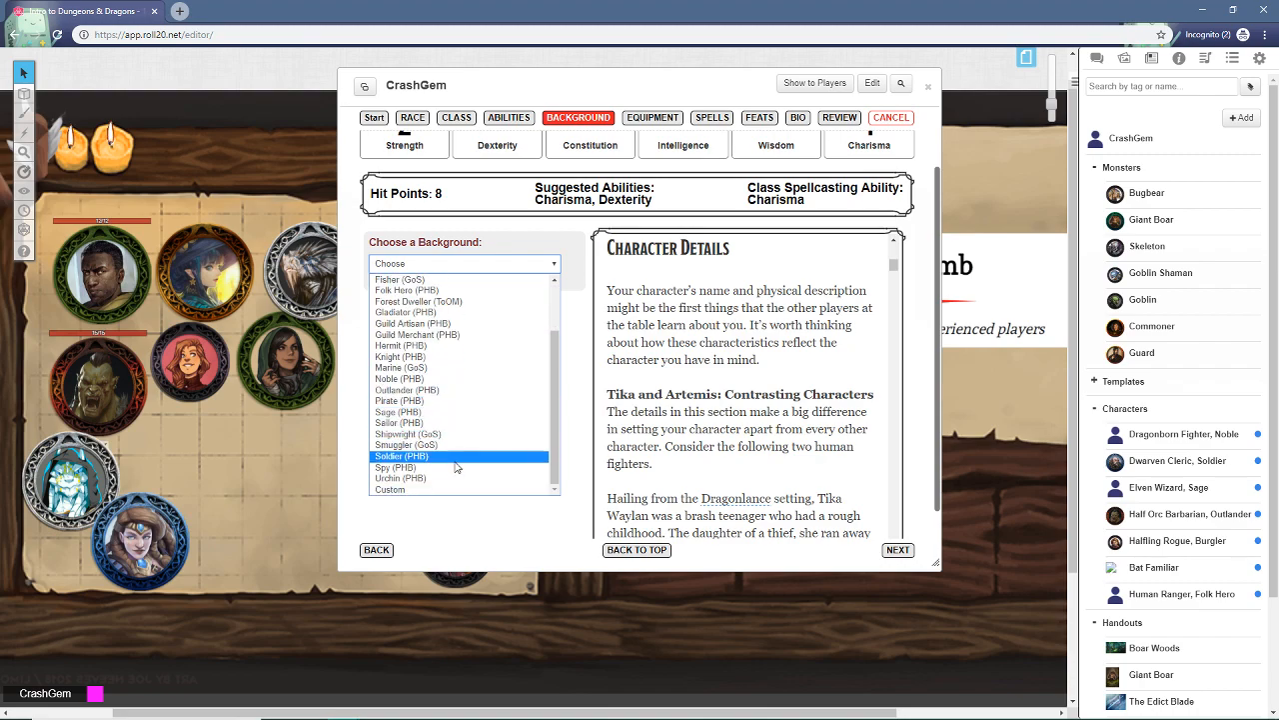
left_click(405, 445)
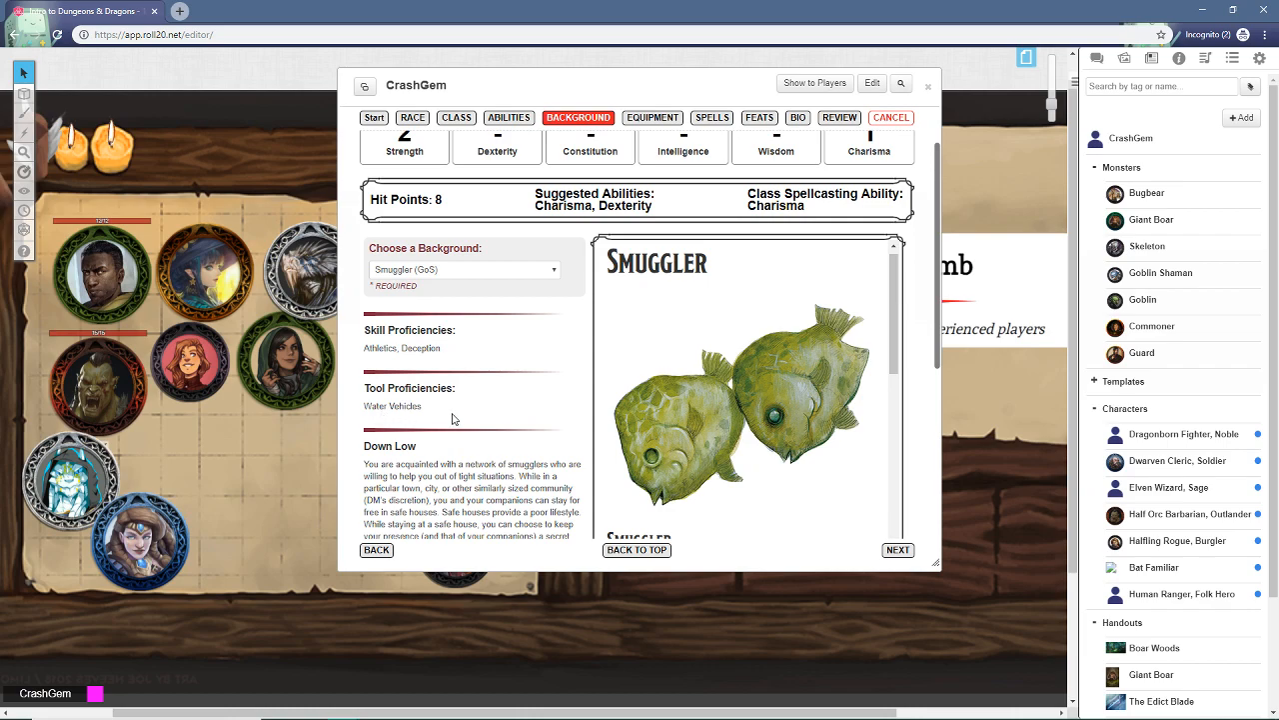
Step: Review the Smuggler's proficiencies and Down Low feature, and set the accomplishment to Gold-Hearted
scroll(451, 421, "down", 2)
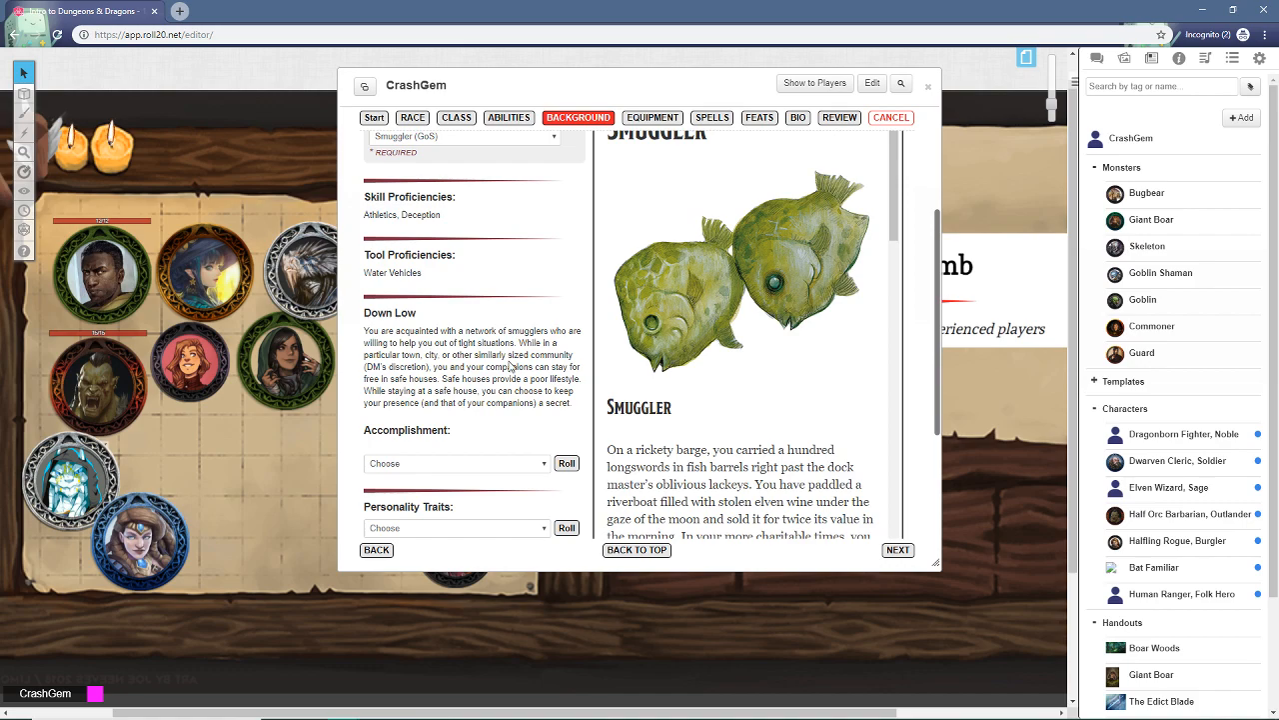
scroll(470, 410, "down", 3)
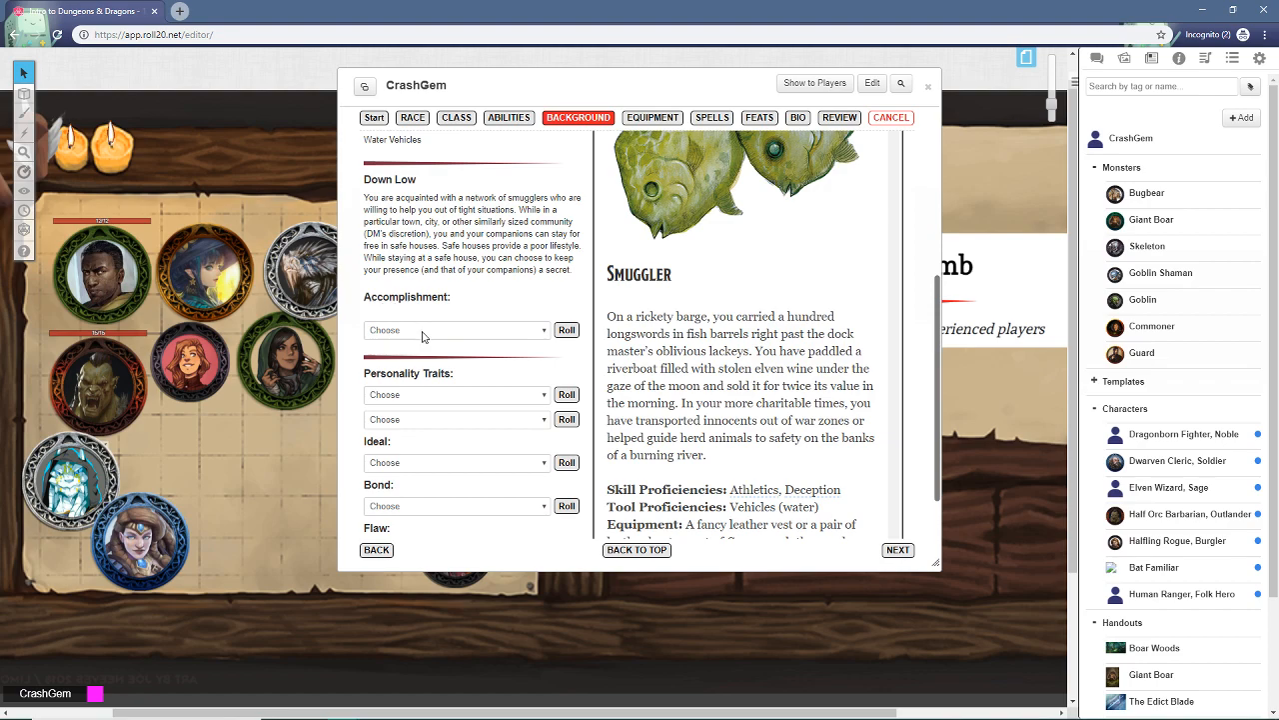
left_click(423, 333)
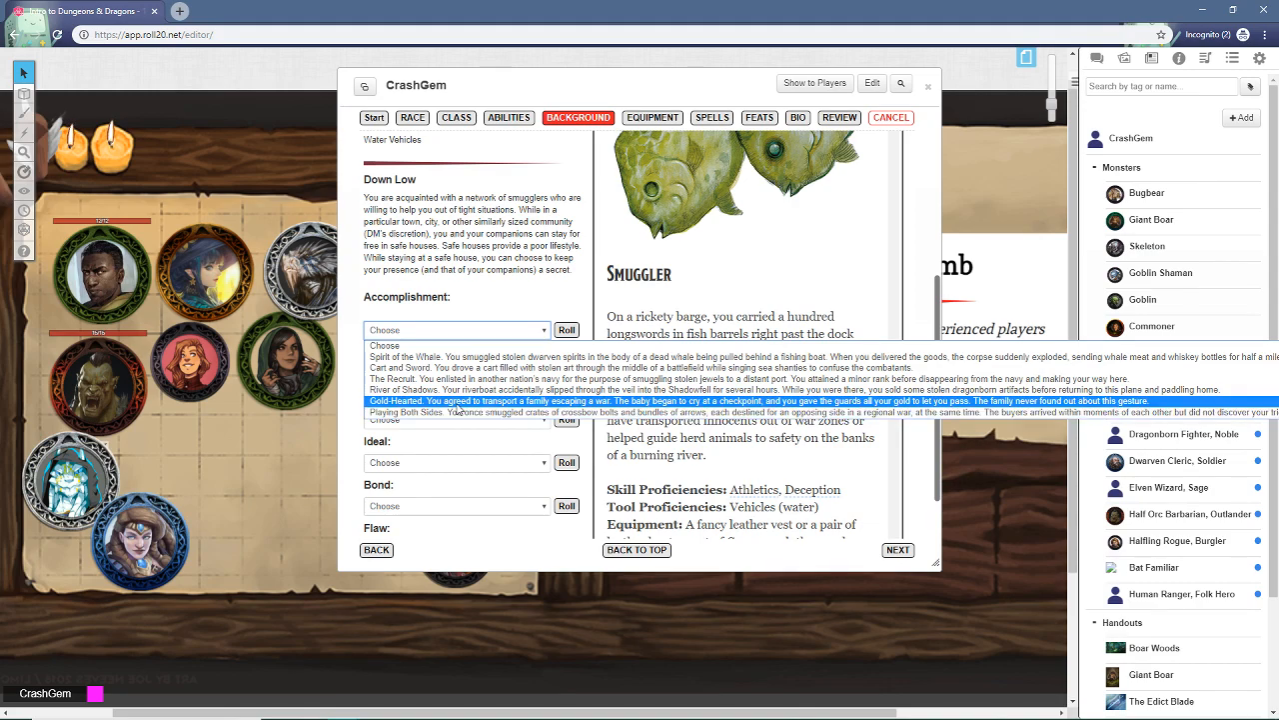
left_click(458, 402)
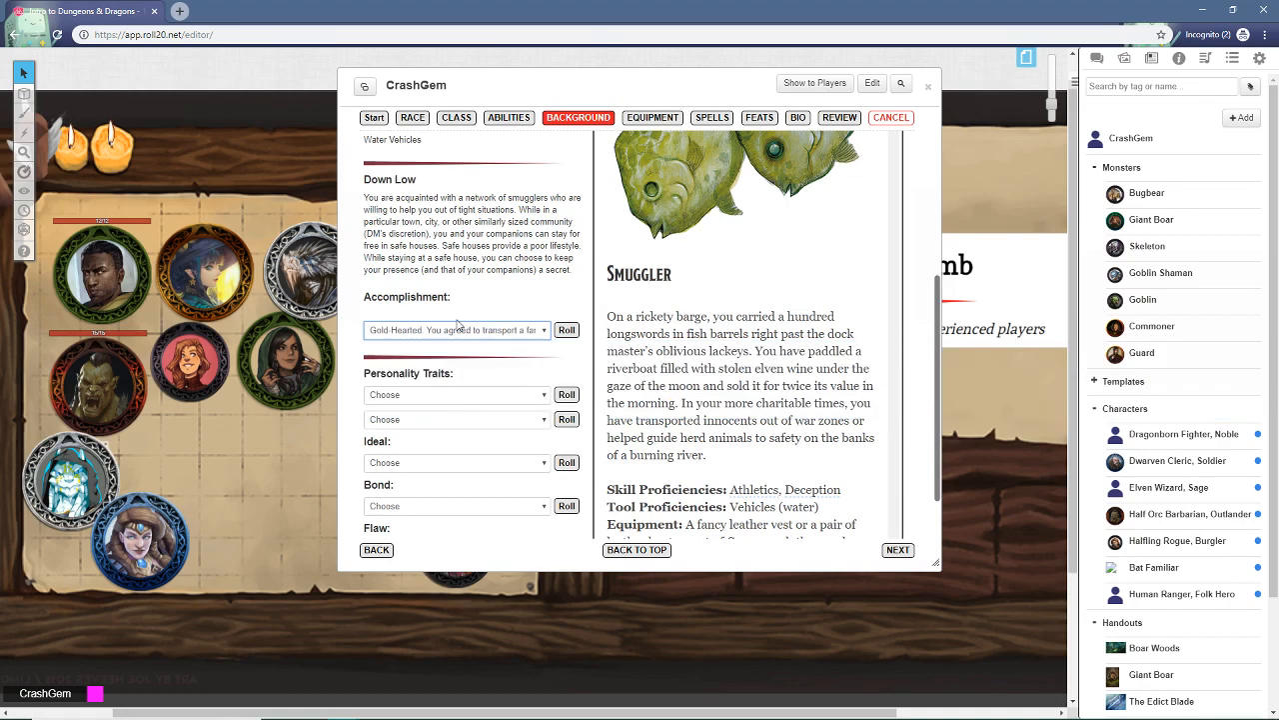
left_click(535, 336)
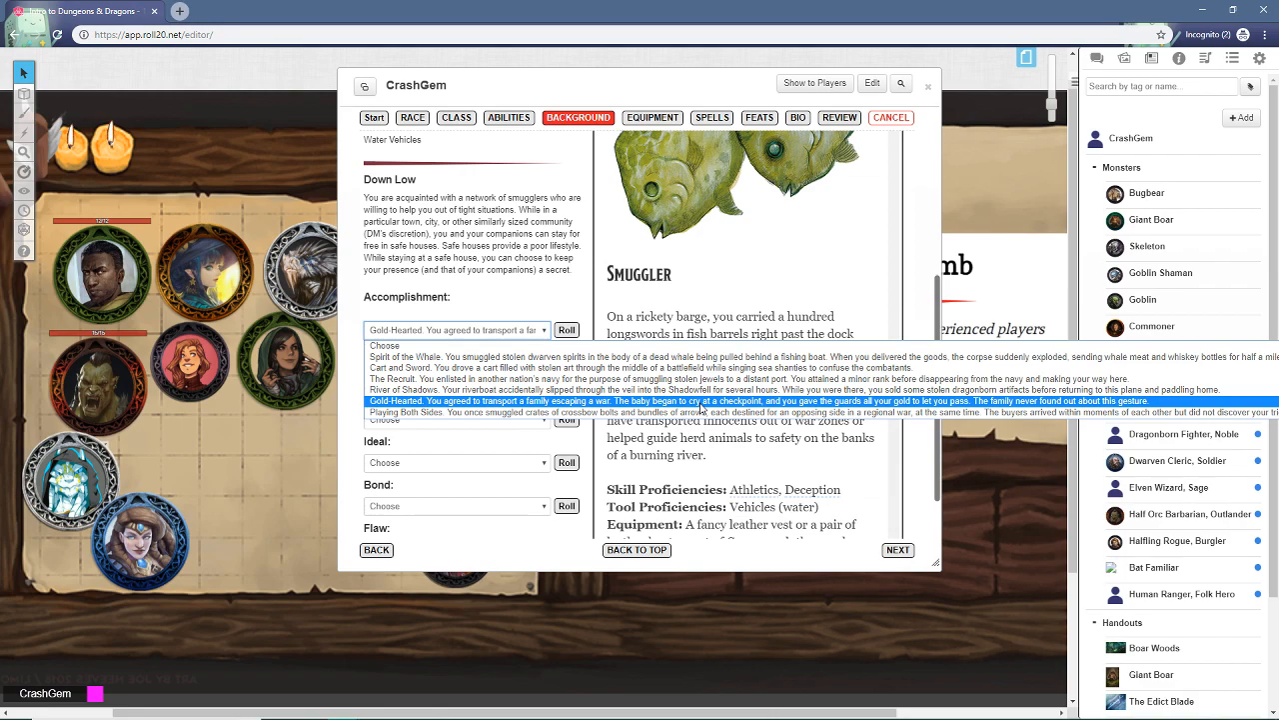
left_click(700, 404)
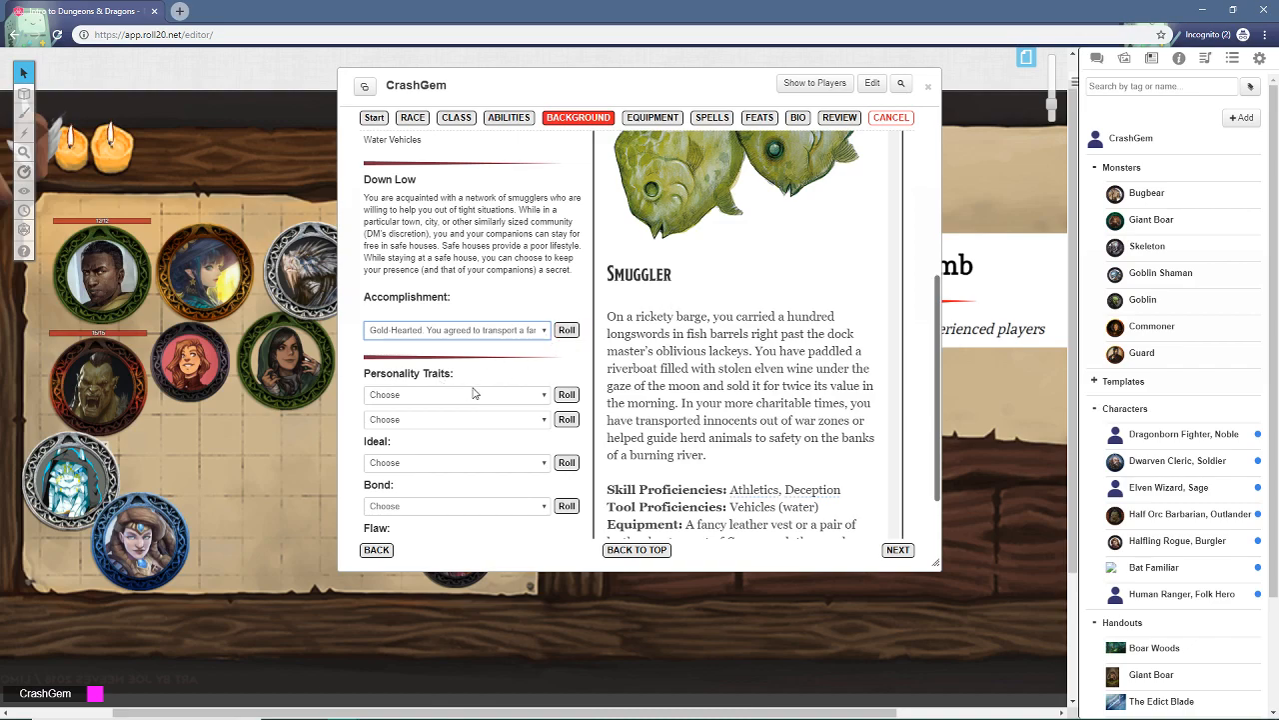
Step: Roll randomly for the first personality trait and look through the options offered for both traits
scroll(478, 399, "down", 1)
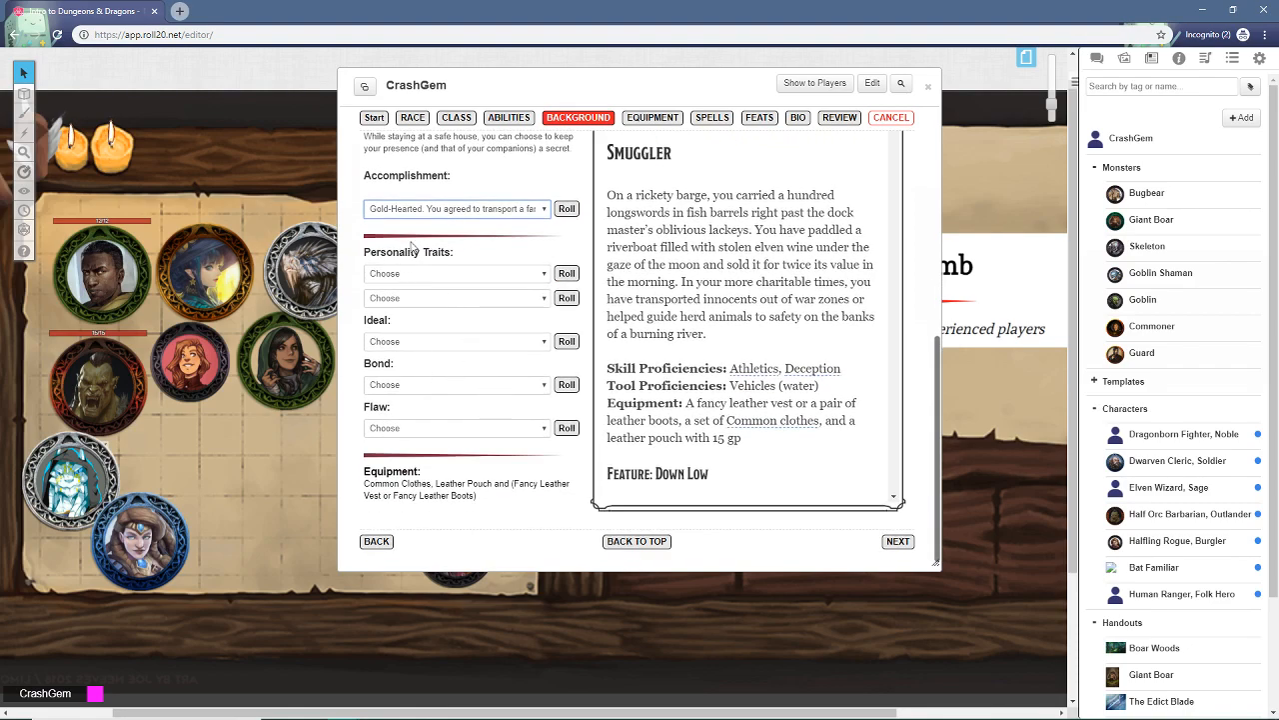
left_click(564, 280)
left_click(565, 278)
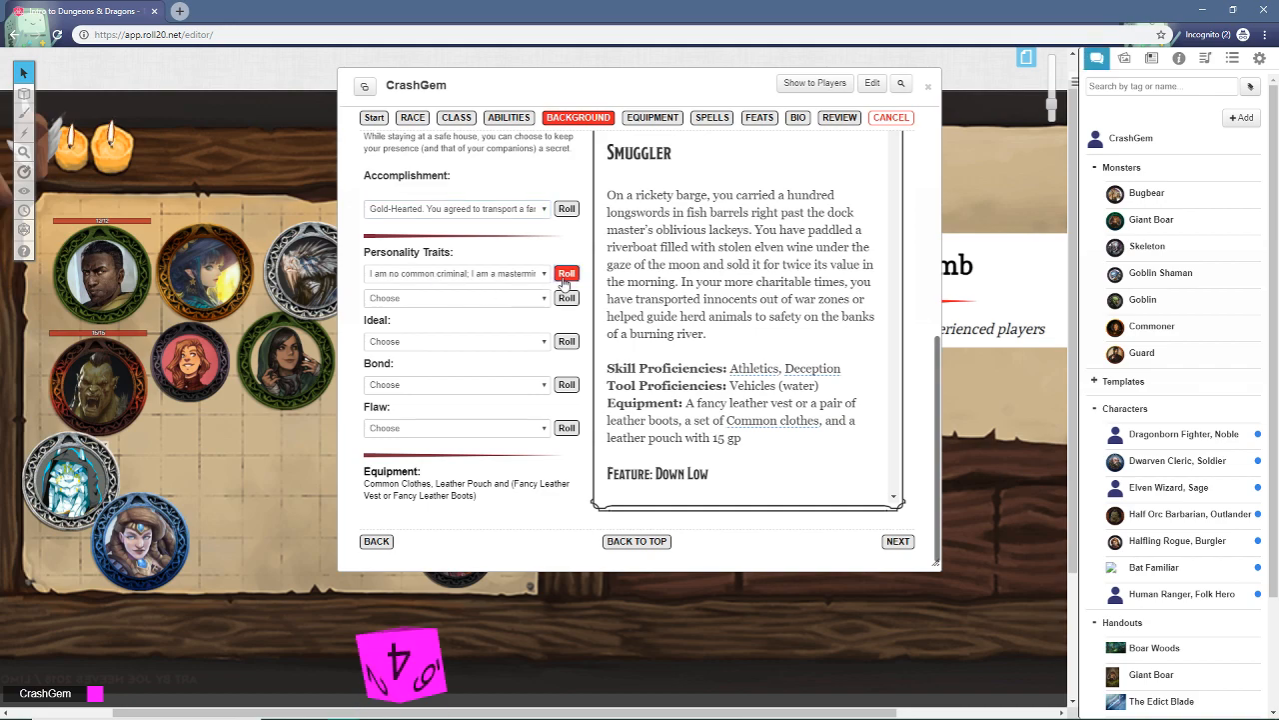
left_click(478, 279)
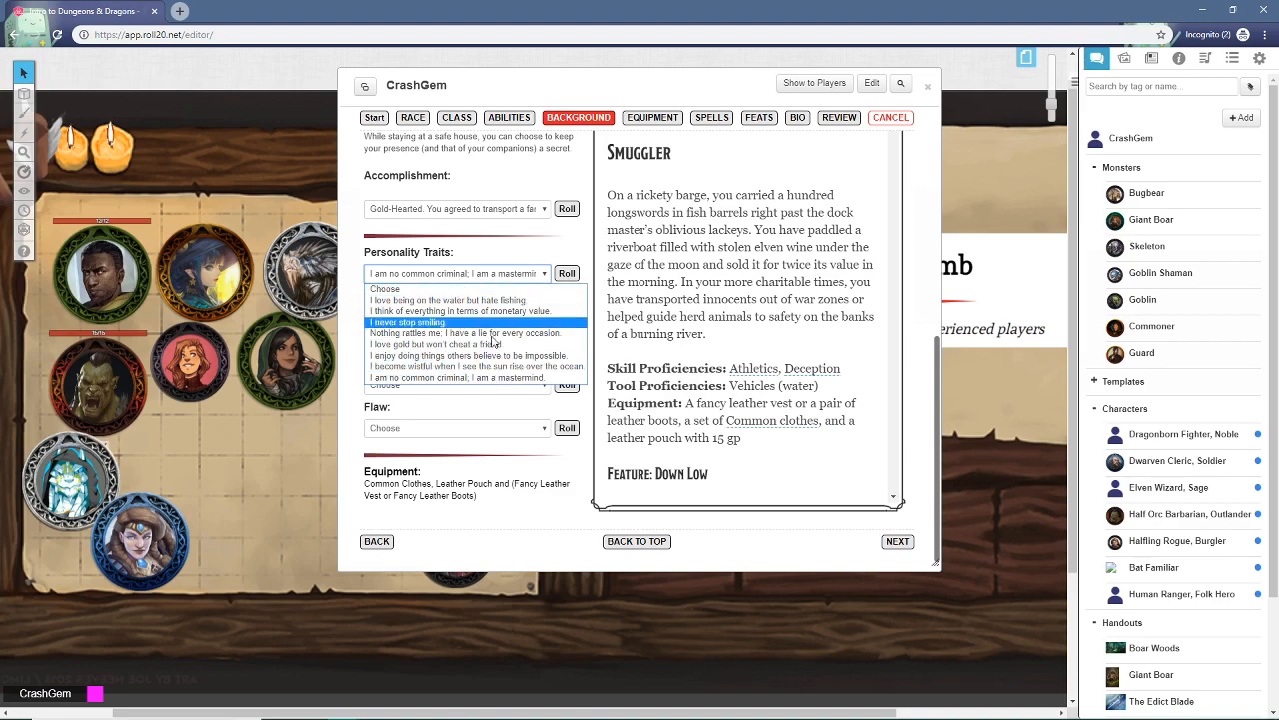
left_click(464, 270)
left_click(463, 273)
left_click(460, 276)
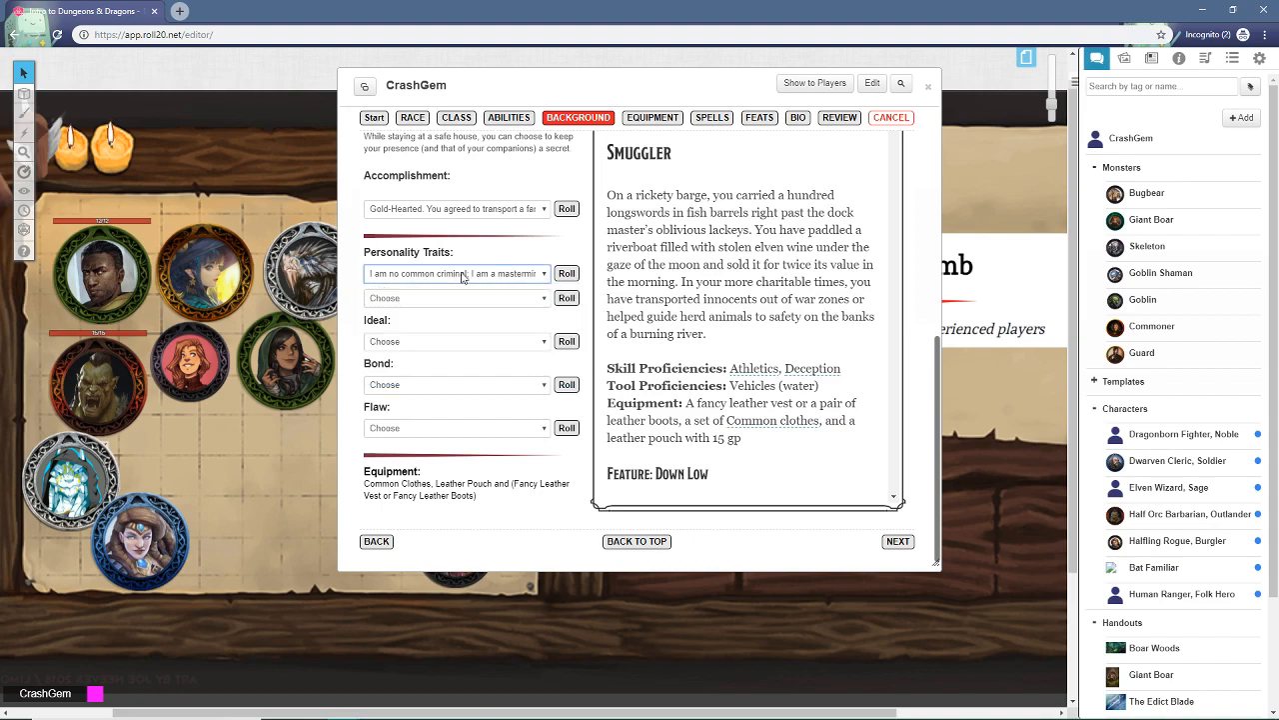
left_click(466, 291)
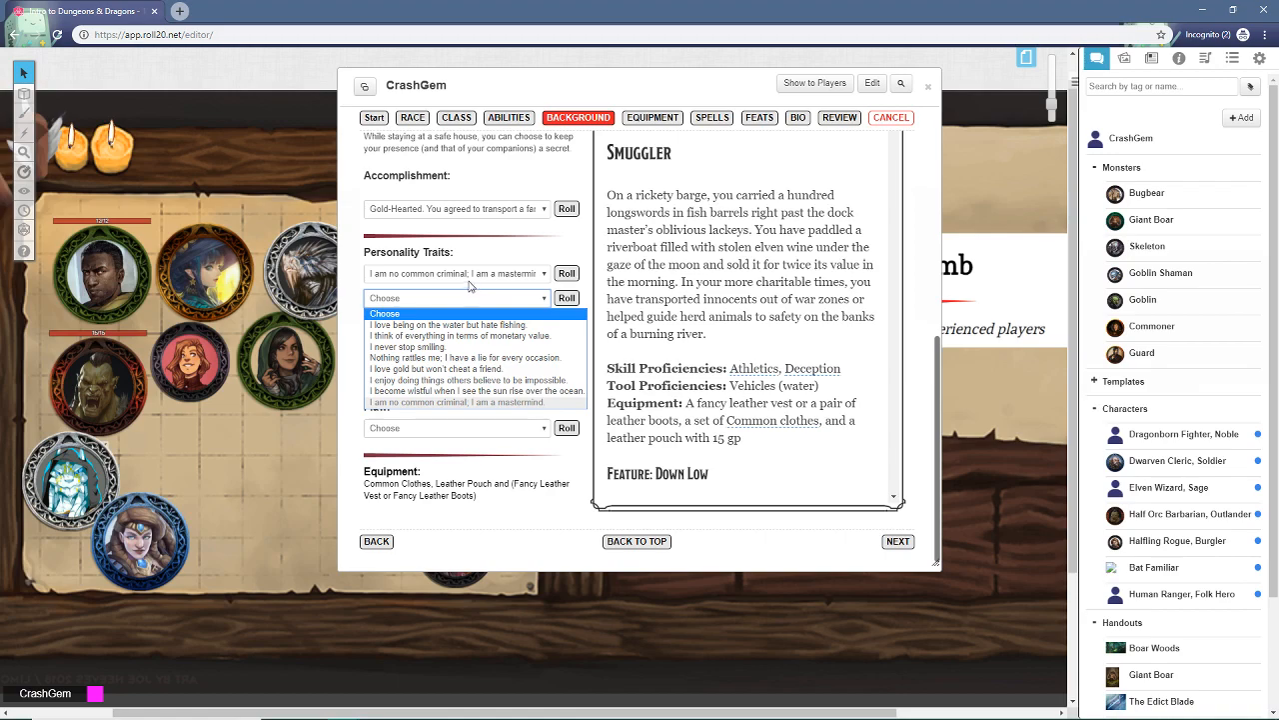
left_click(469, 279)
left_click(469, 279)
left_click(514, 243)
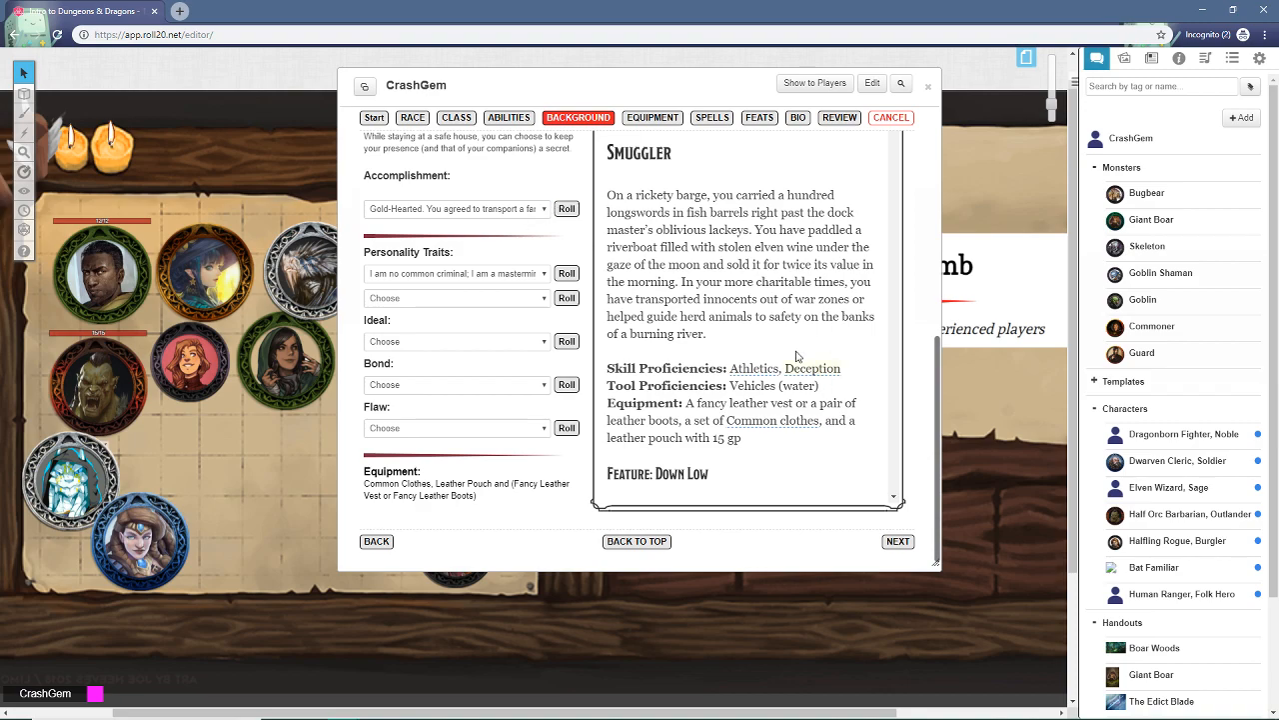
Step: Set the personality traits to "I love gold but won't cheat a friend." and "I never stop smiling."
left_click(497, 277)
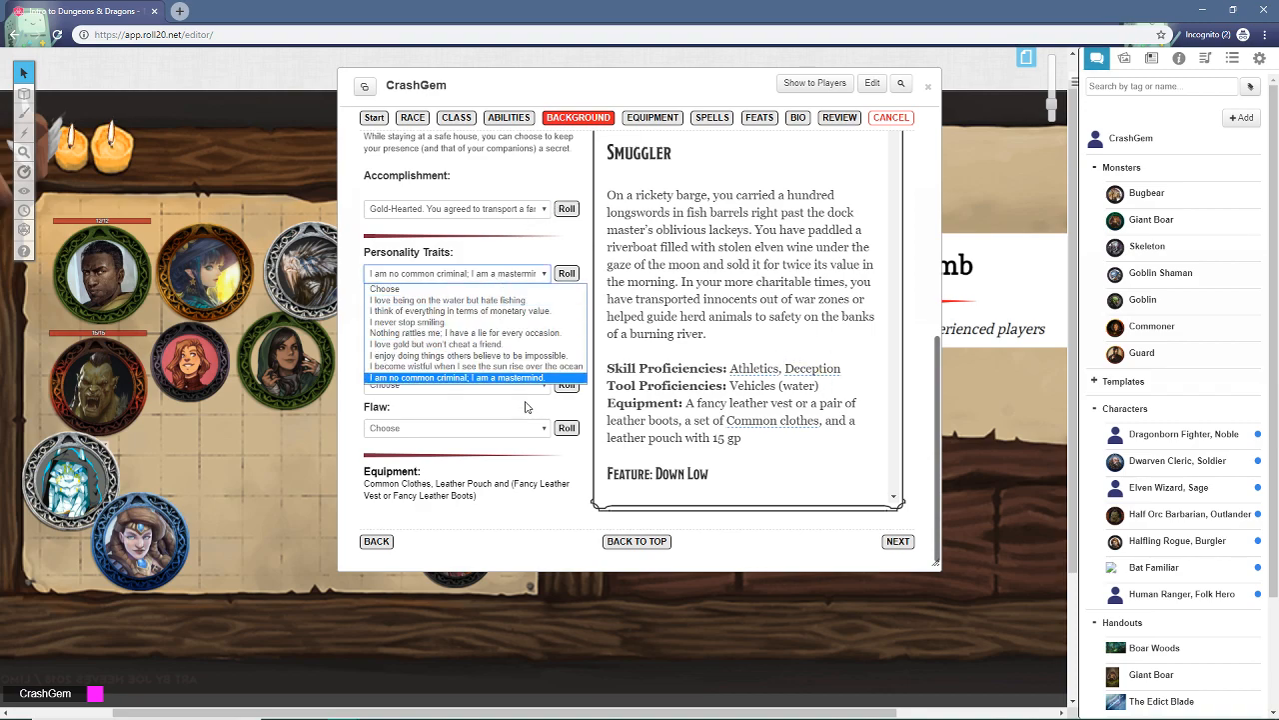
left_click(409, 344)
left_click(403, 297)
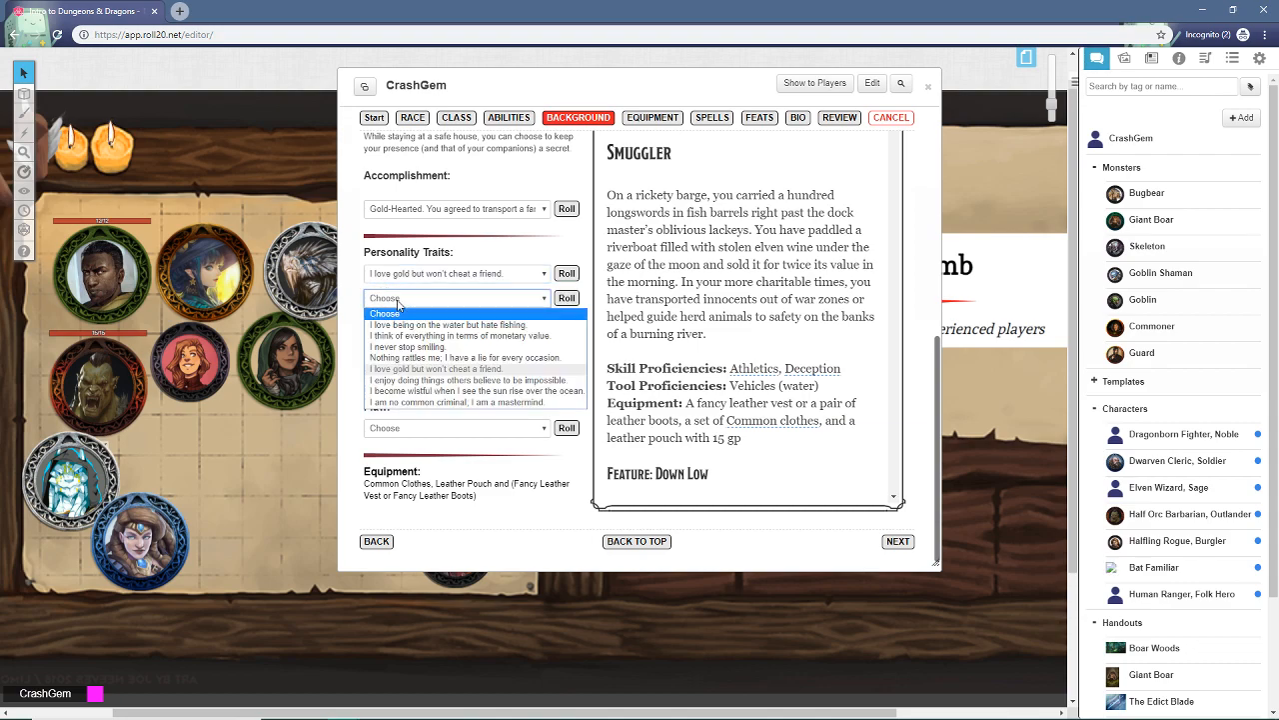
left_click(435, 348)
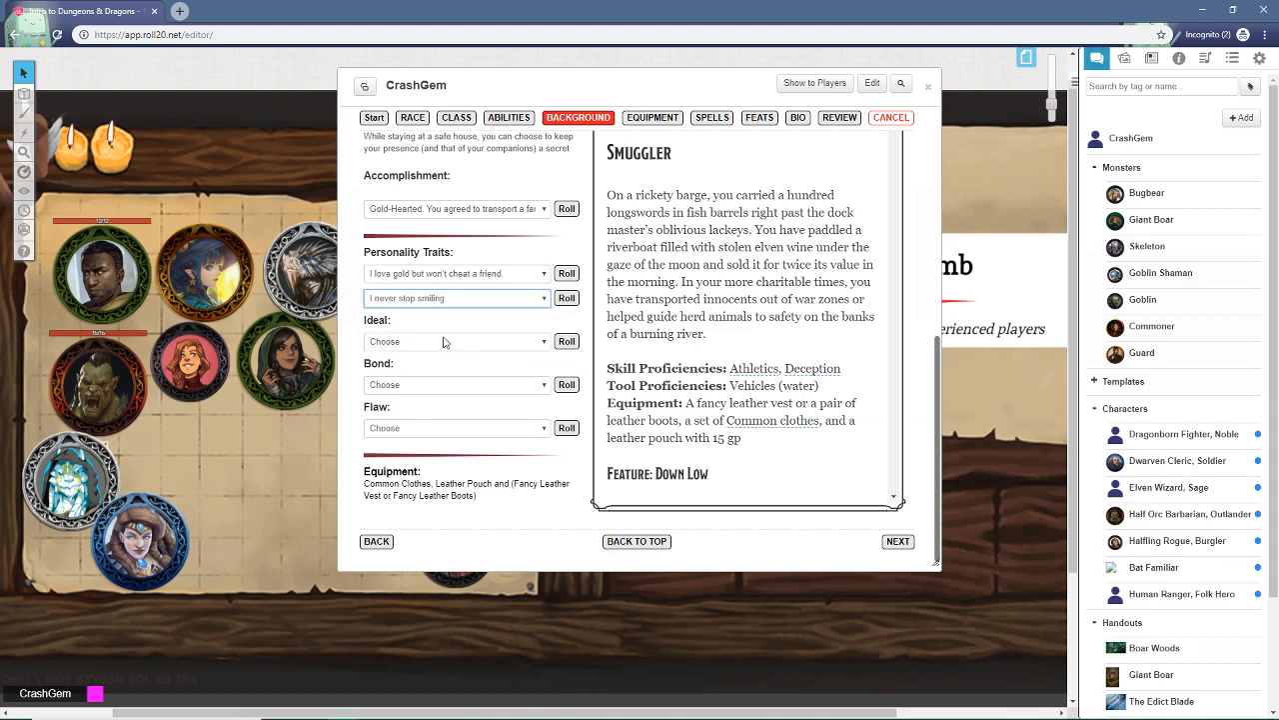
Step: Set the ideal to Peace and Prosperity and the bond to giving most profits to a charitable cause without bragging
left_click(427, 343)
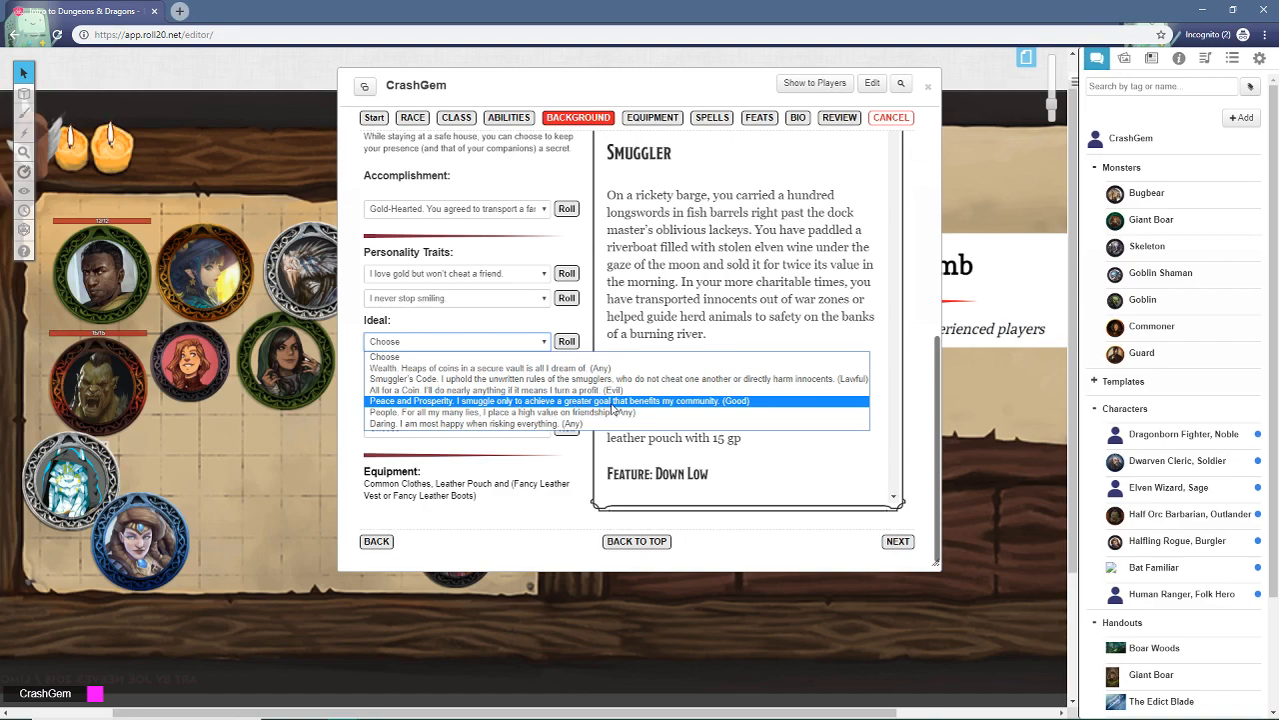
left_click(612, 402)
left_click(420, 387)
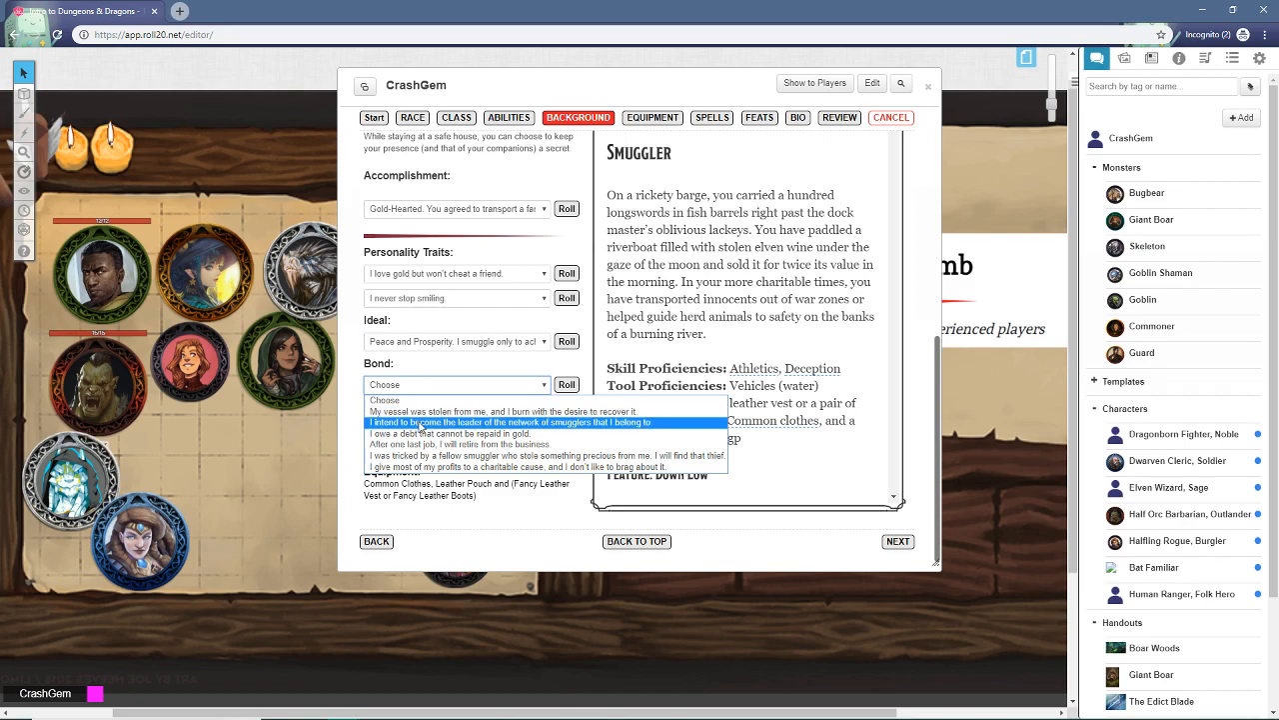
left_click(408, 363)
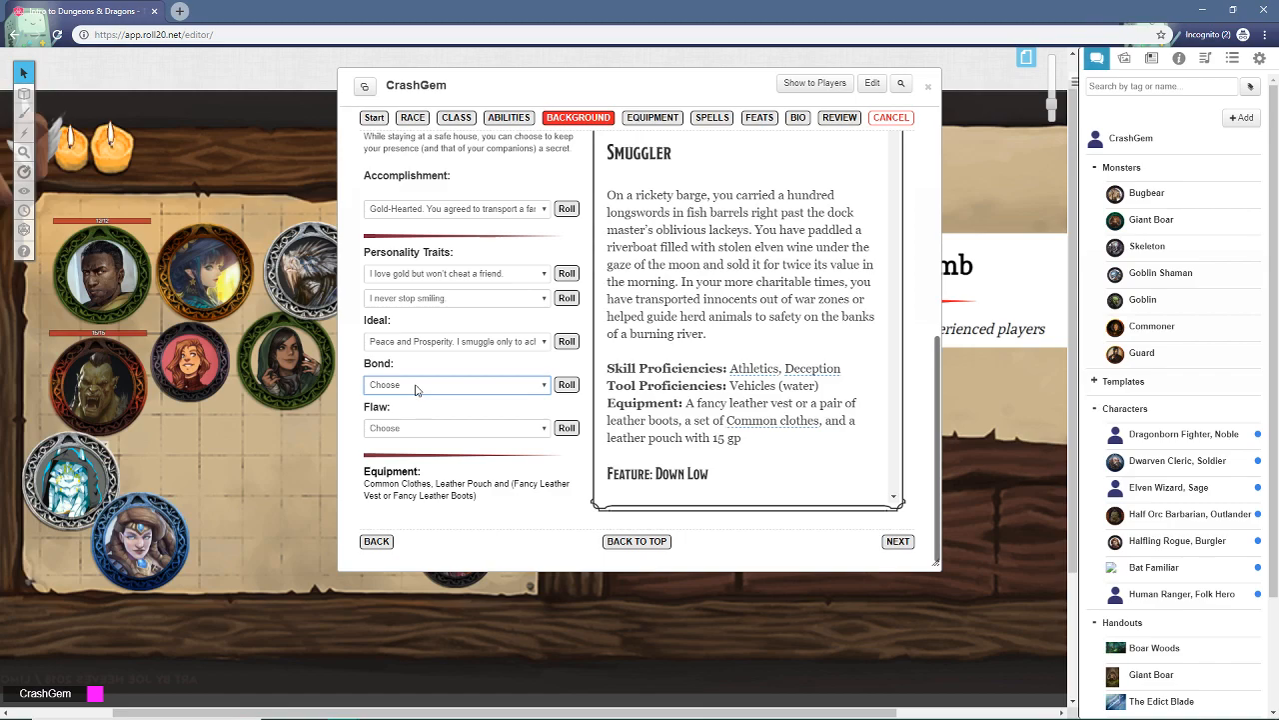
left_click(416, 386)
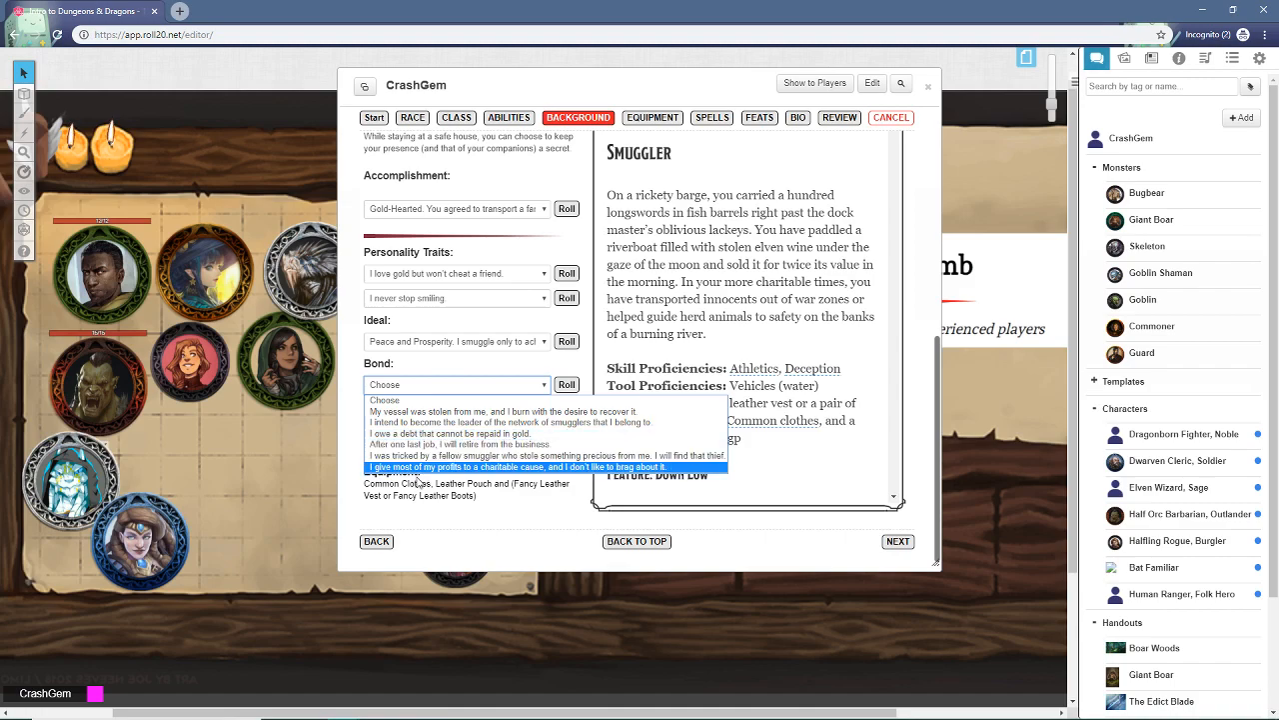
left_click(529, 467)
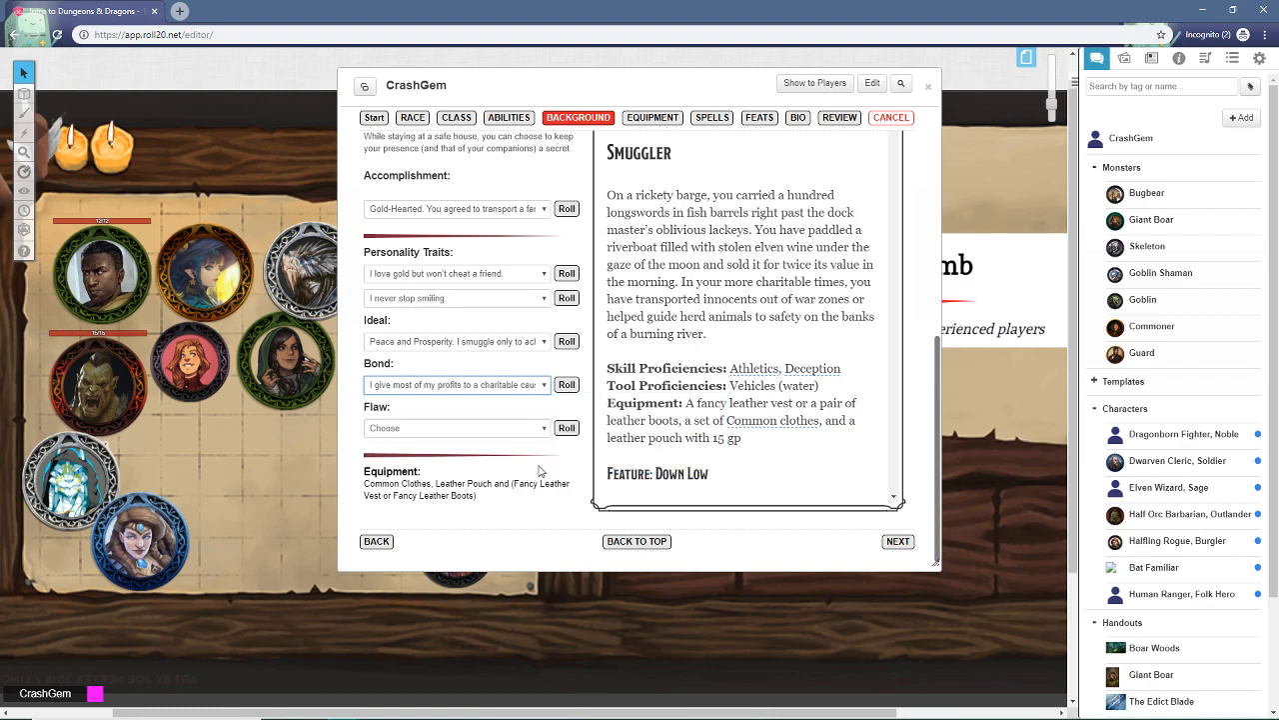
Step: Roll randomly for the flaw and keep "I tend to assess my relationships in terms of profit and loss."
left_click(477, 426)
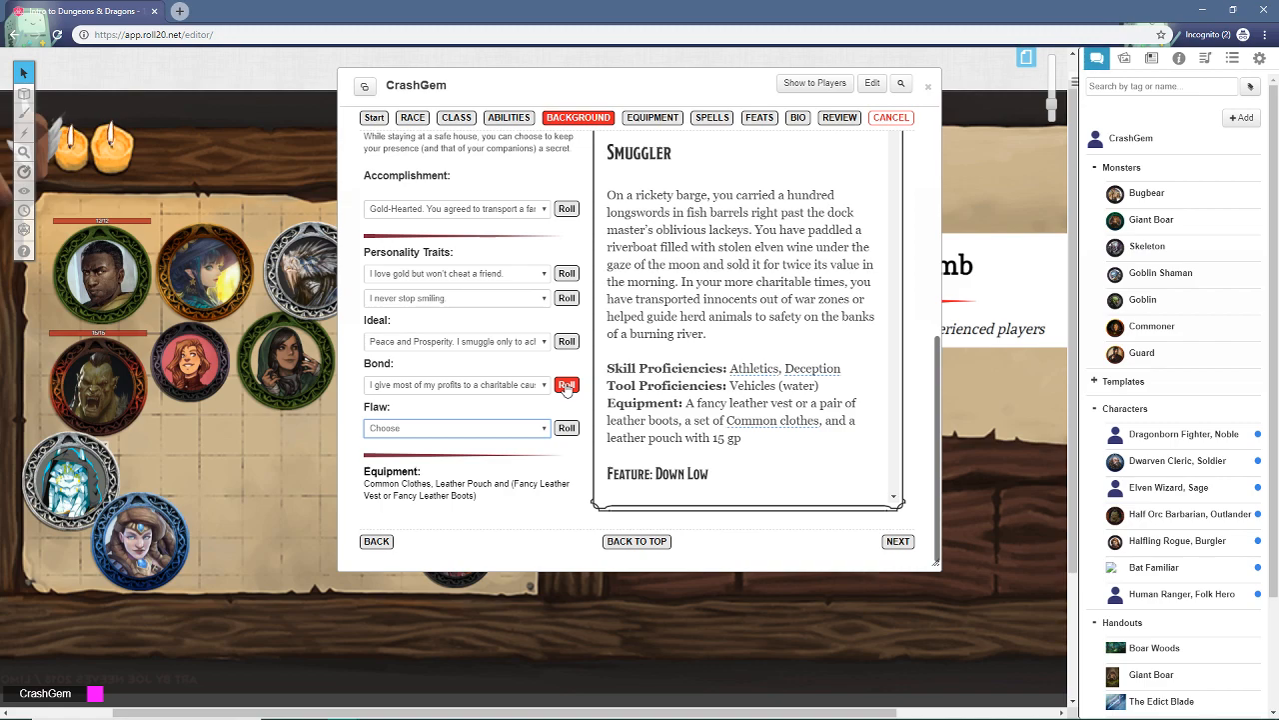
left_click(439, 428)
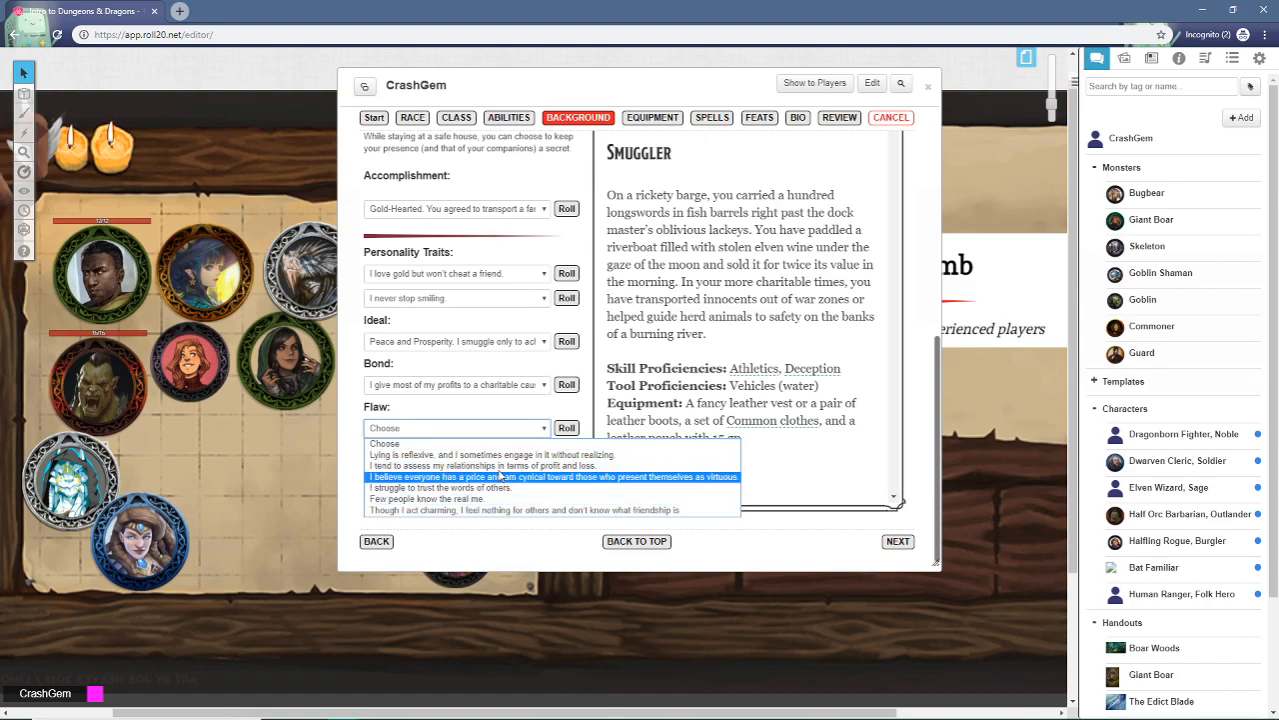
left_click(512, 416)
left_click(565, 428)
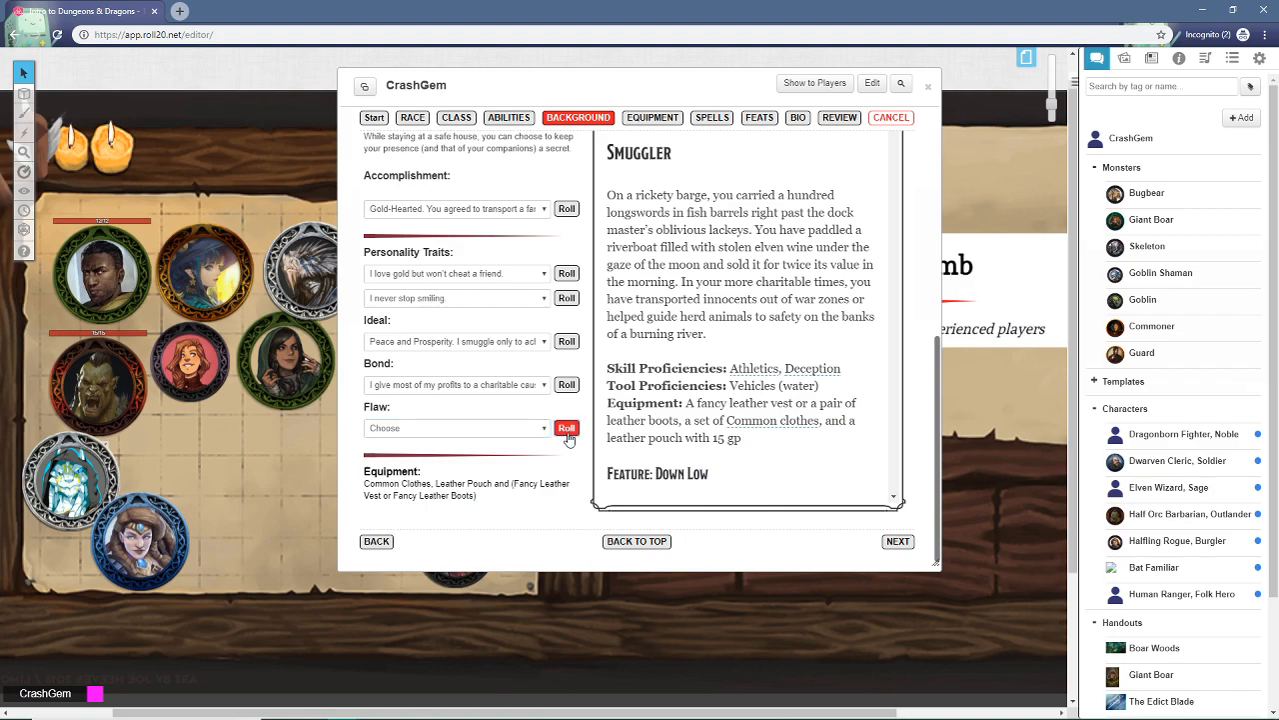
left_click(513, 429)
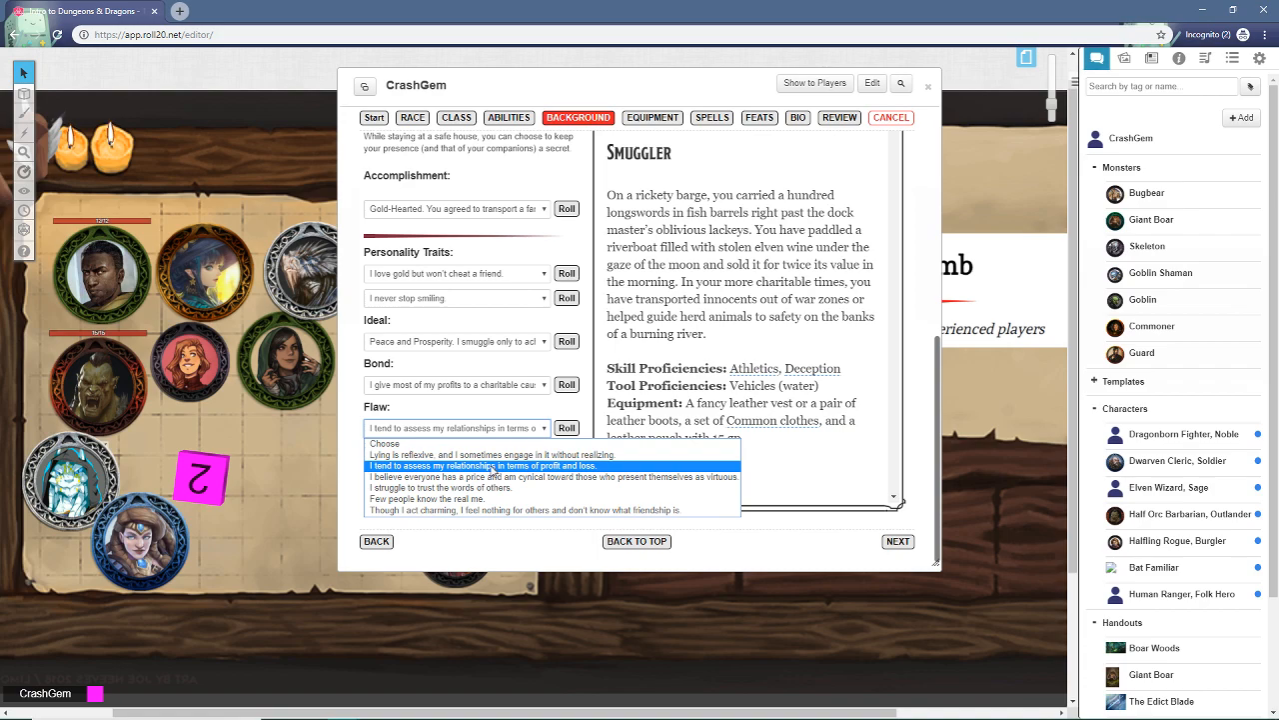
left_click(492, 467)
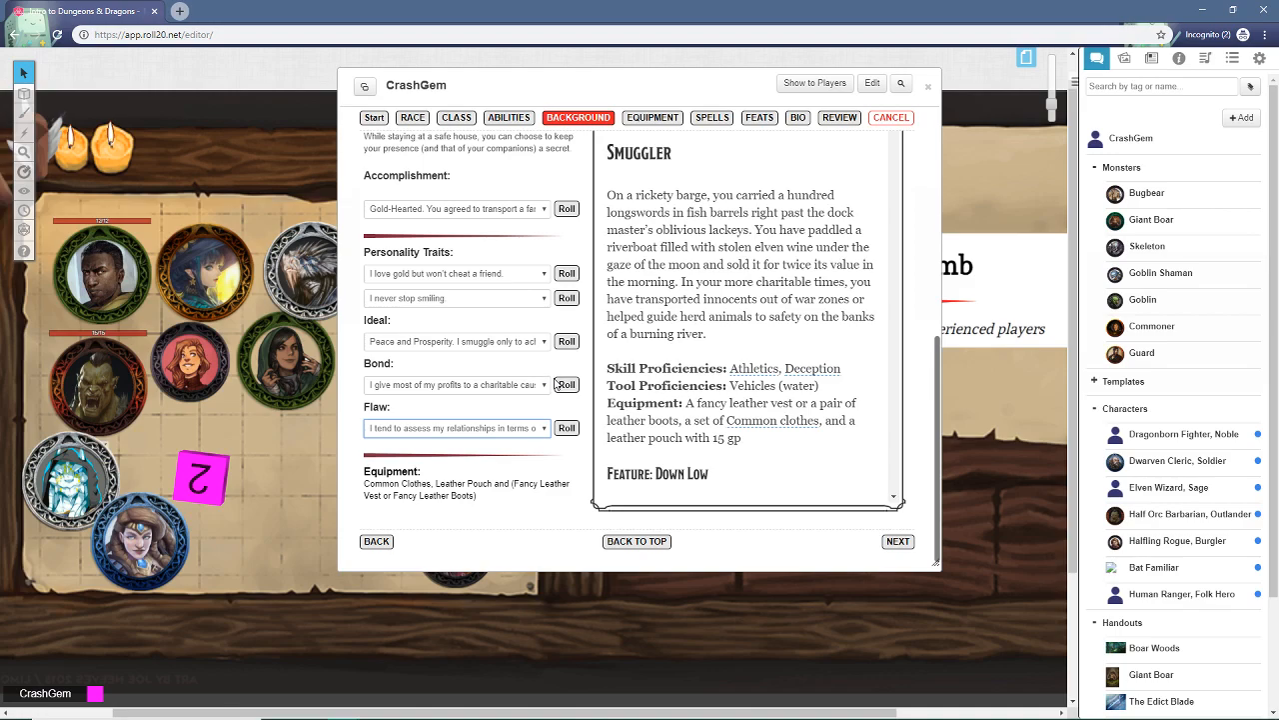
Step: Return to the class stage and check which skill proficiencies are still available to the bard
scroll(717, 440, "up", 2)
scroll(417, 259, "up", 5)
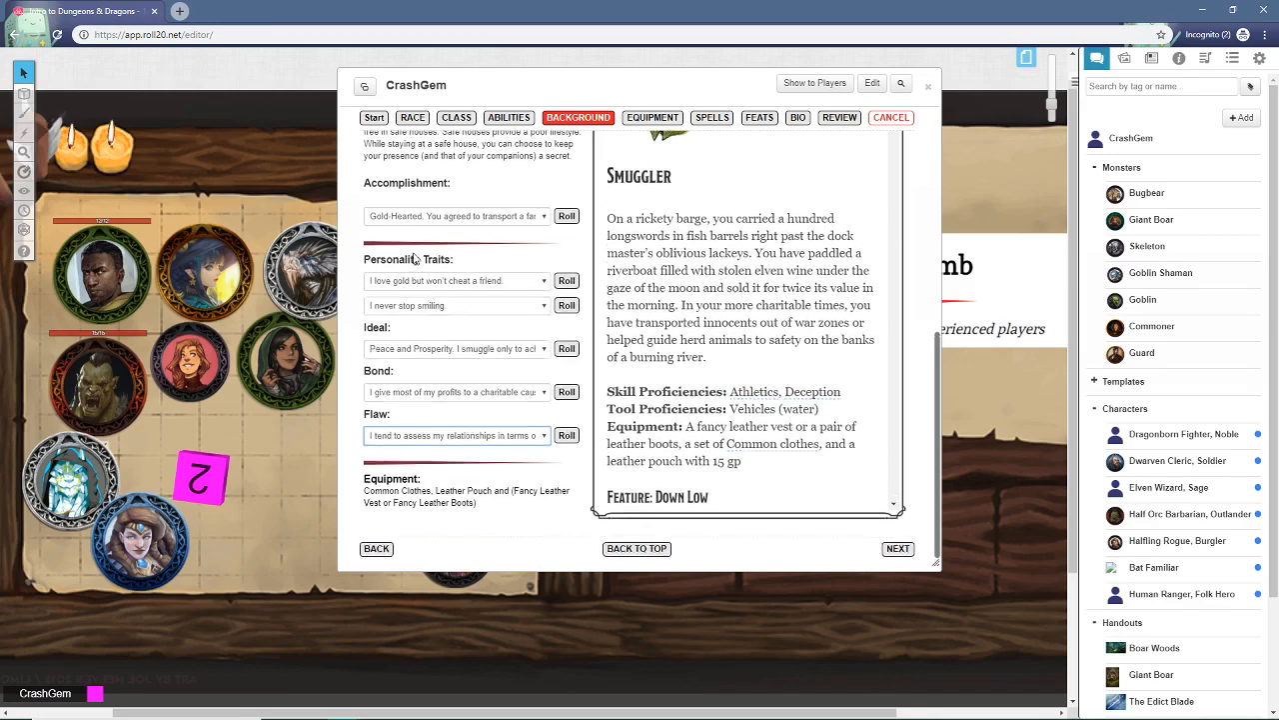
scroll(472, 261, "up", 1)
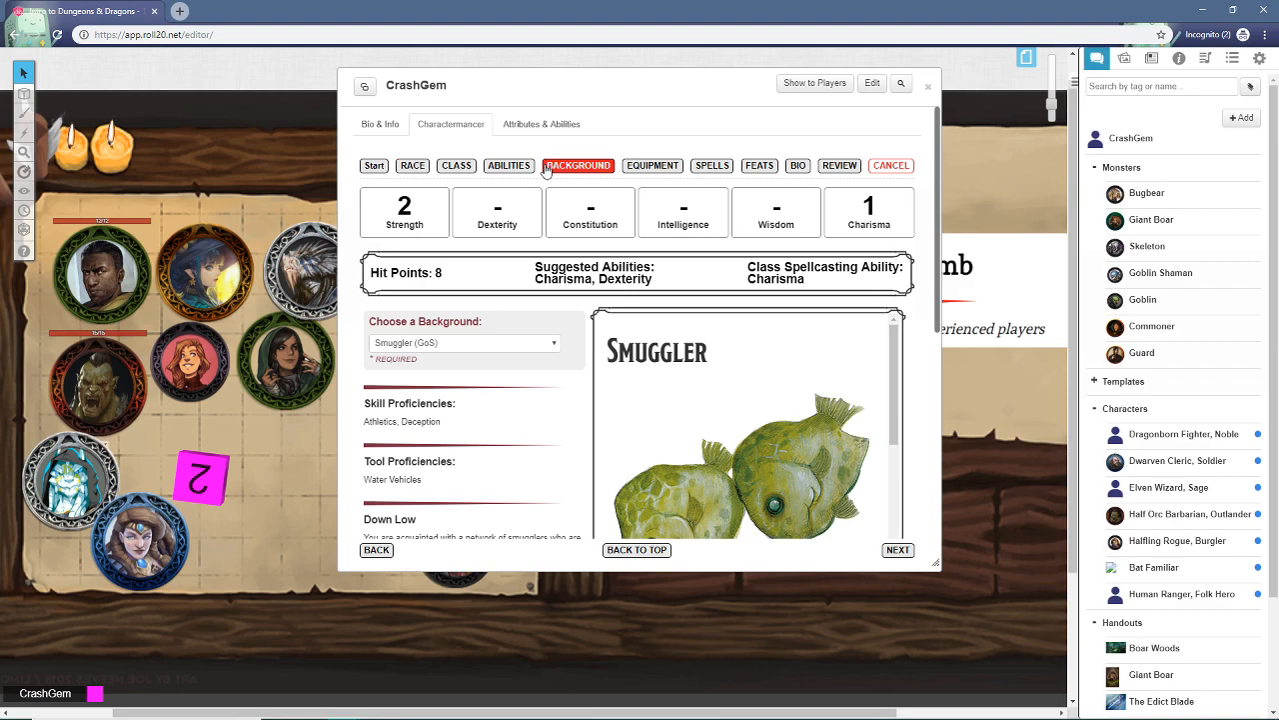
left_click(455, 167)
scroll(490, 378, "down", 3)
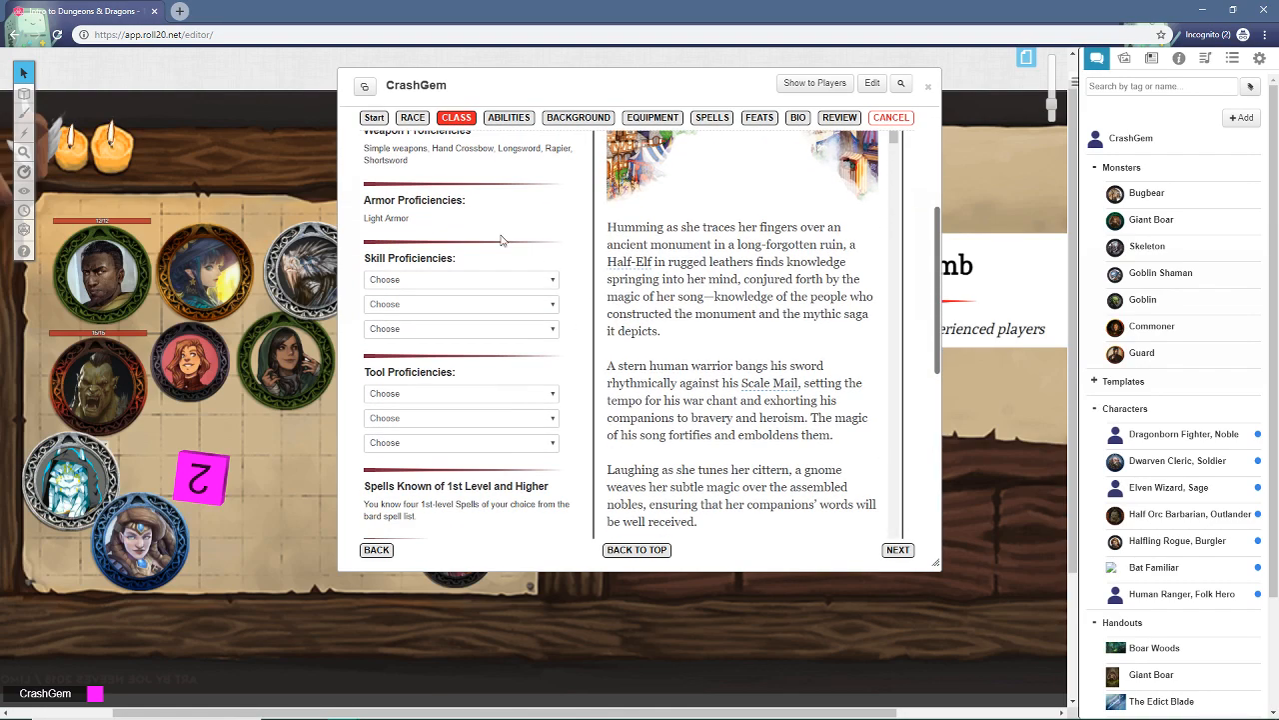
left_click(510, 280)
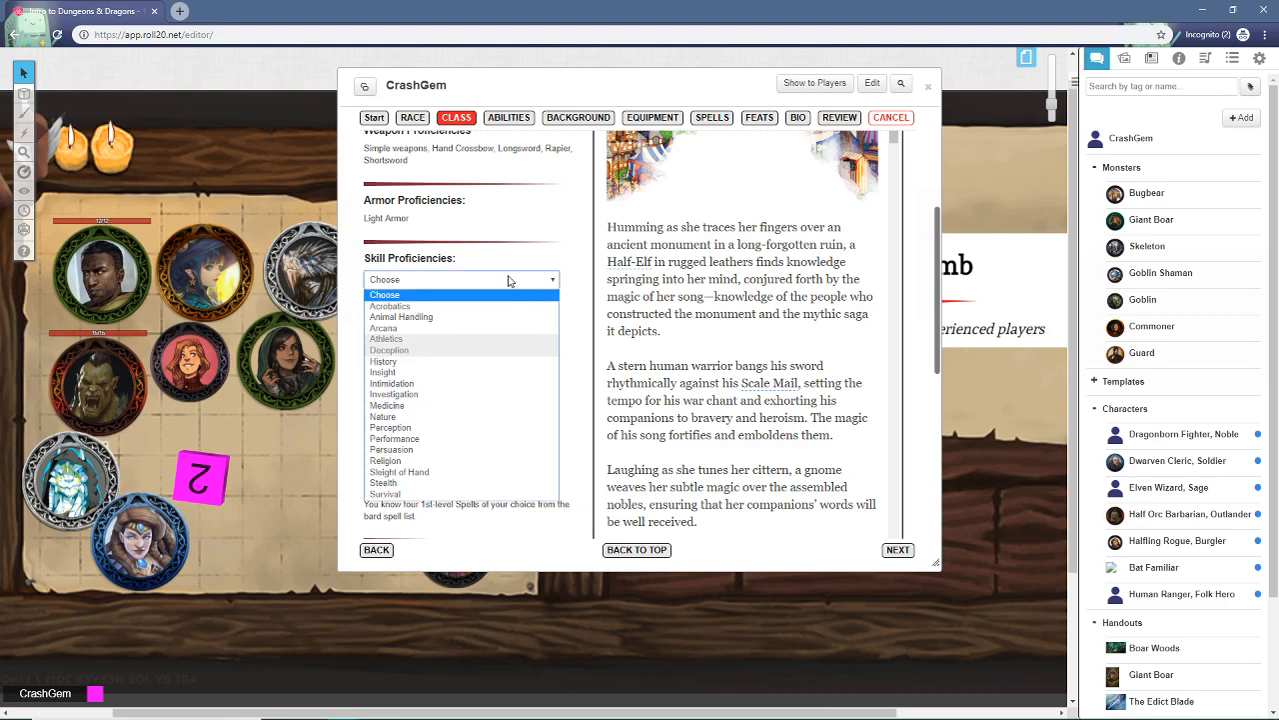
left_click(512, 259)
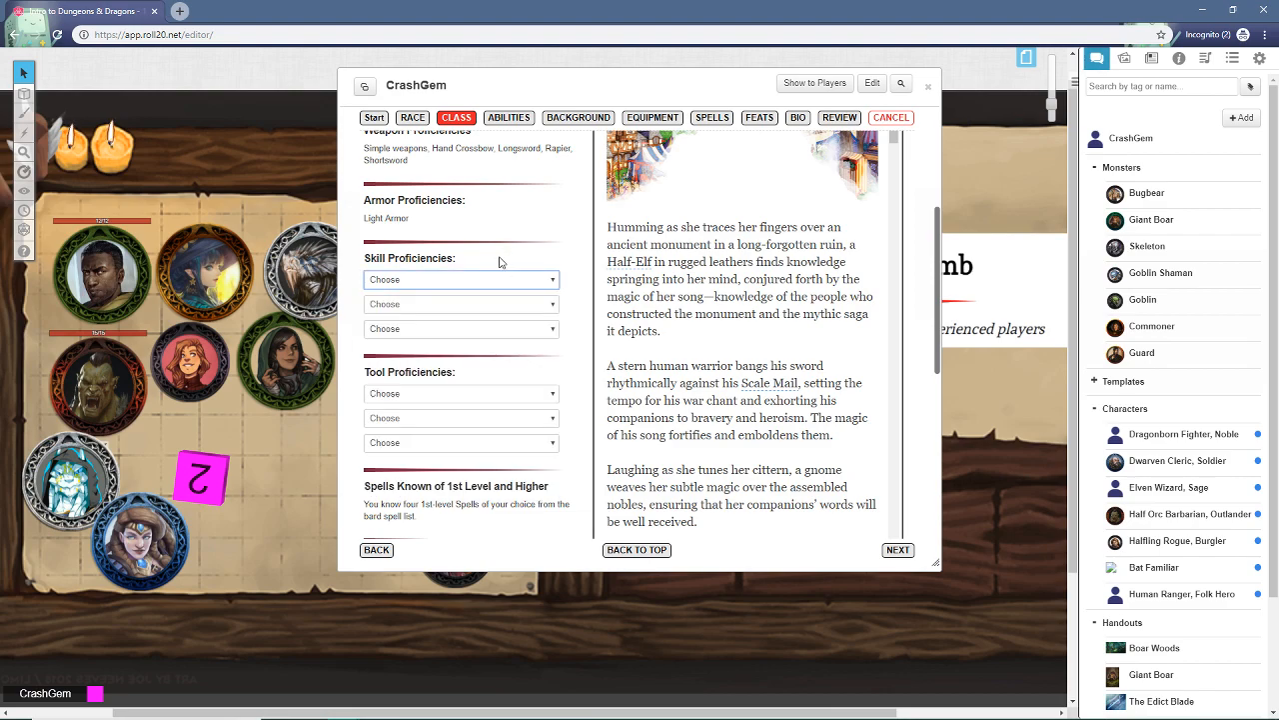
Step: Set the bard's three skill proficiencies to Persuasion, Performance and Insight
left_click(463, 281)
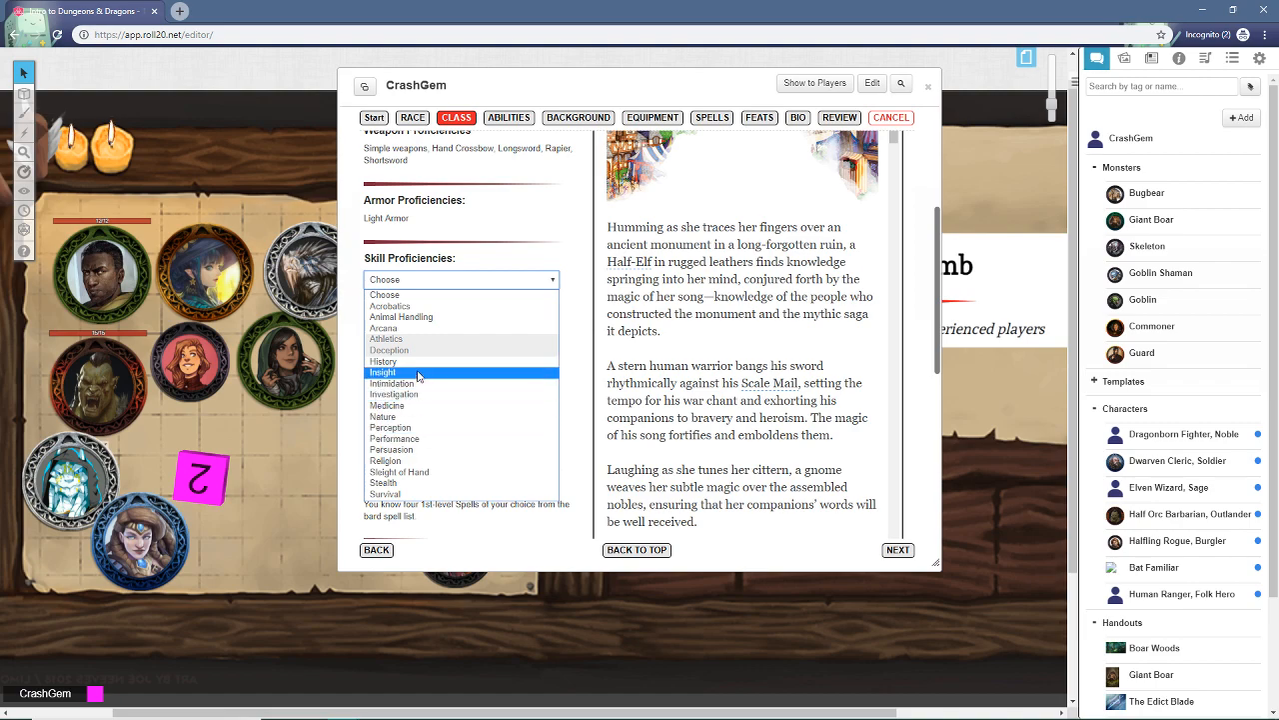
left_click(426, 450)
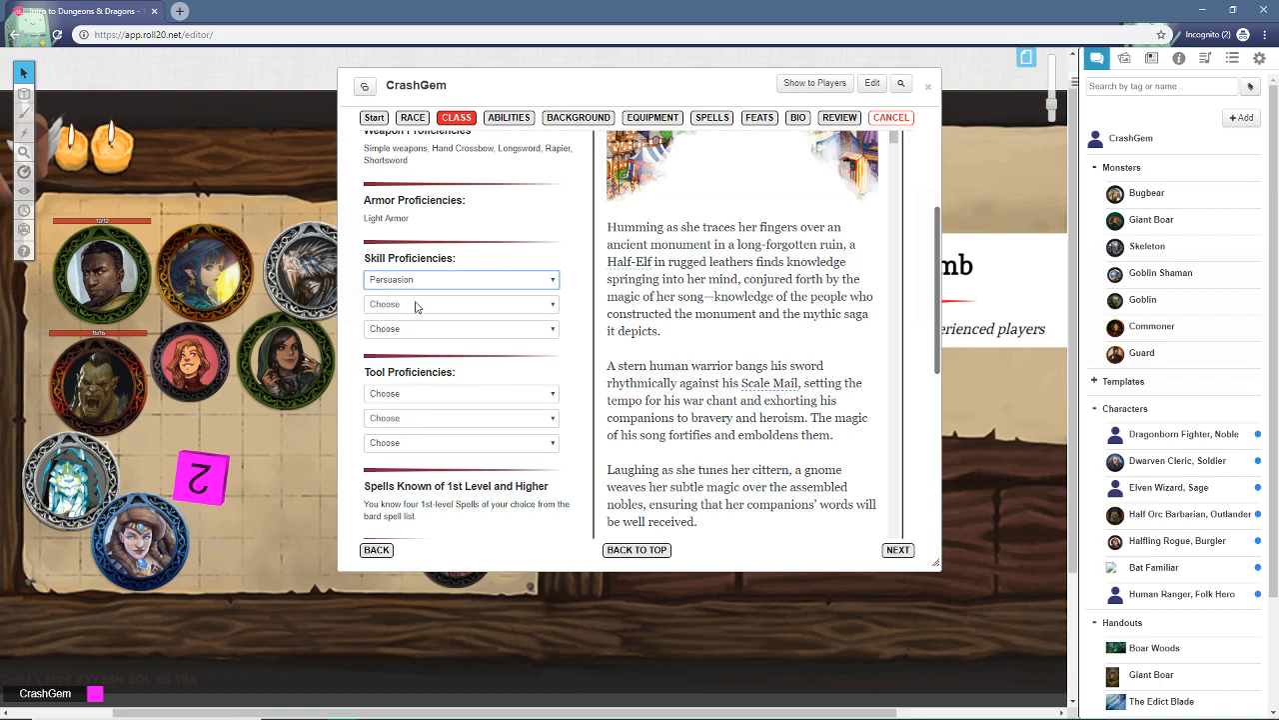
left_click(419, 304)
left_click(403, 463)
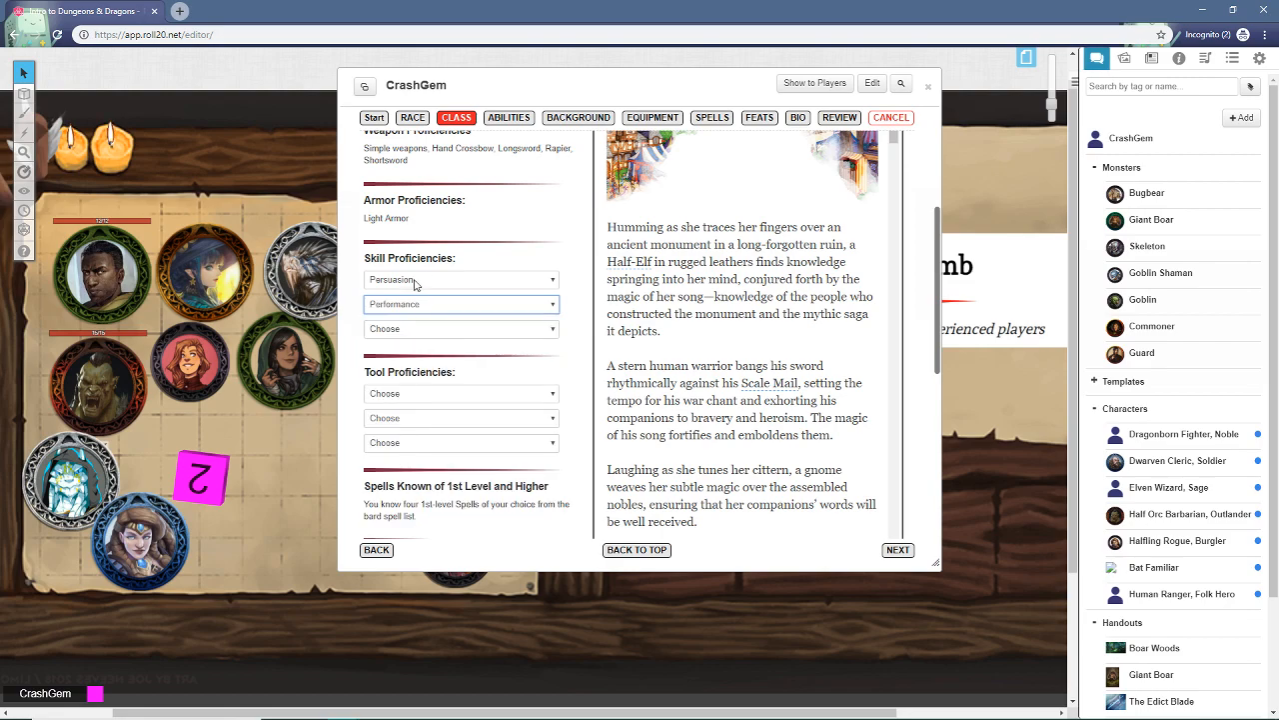
left_click(405, 334)
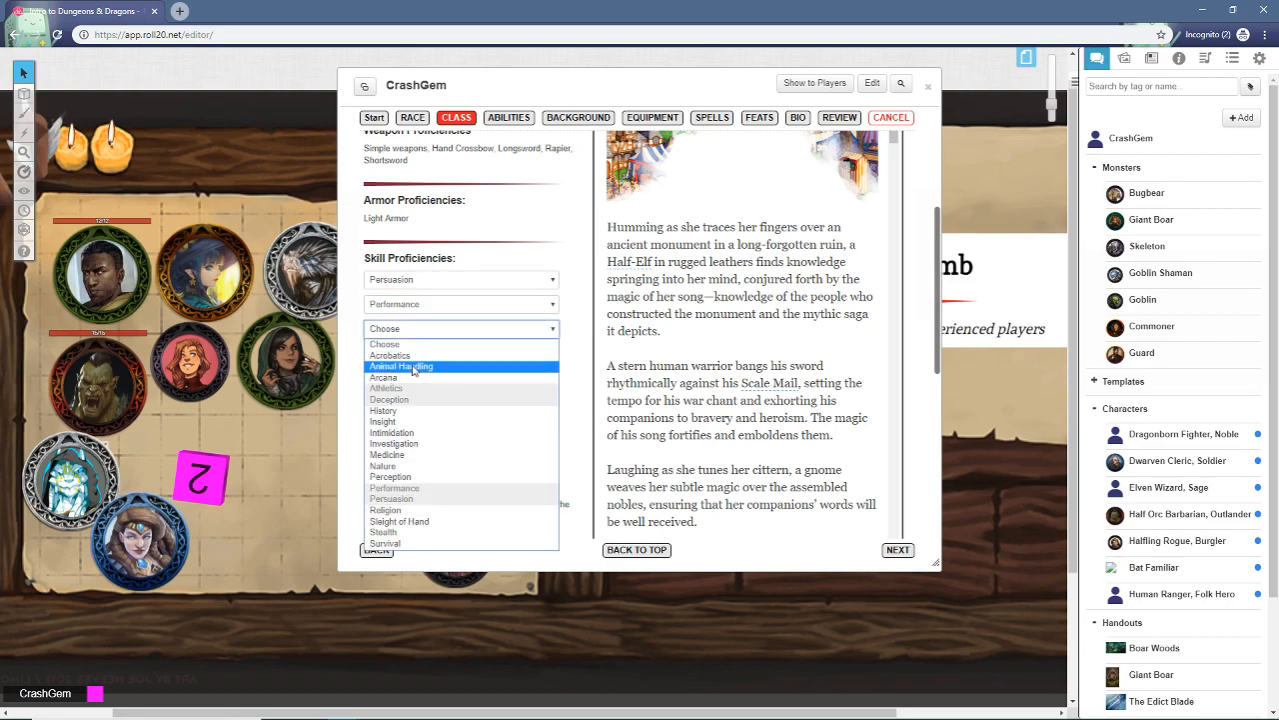
left_click(402, 425)
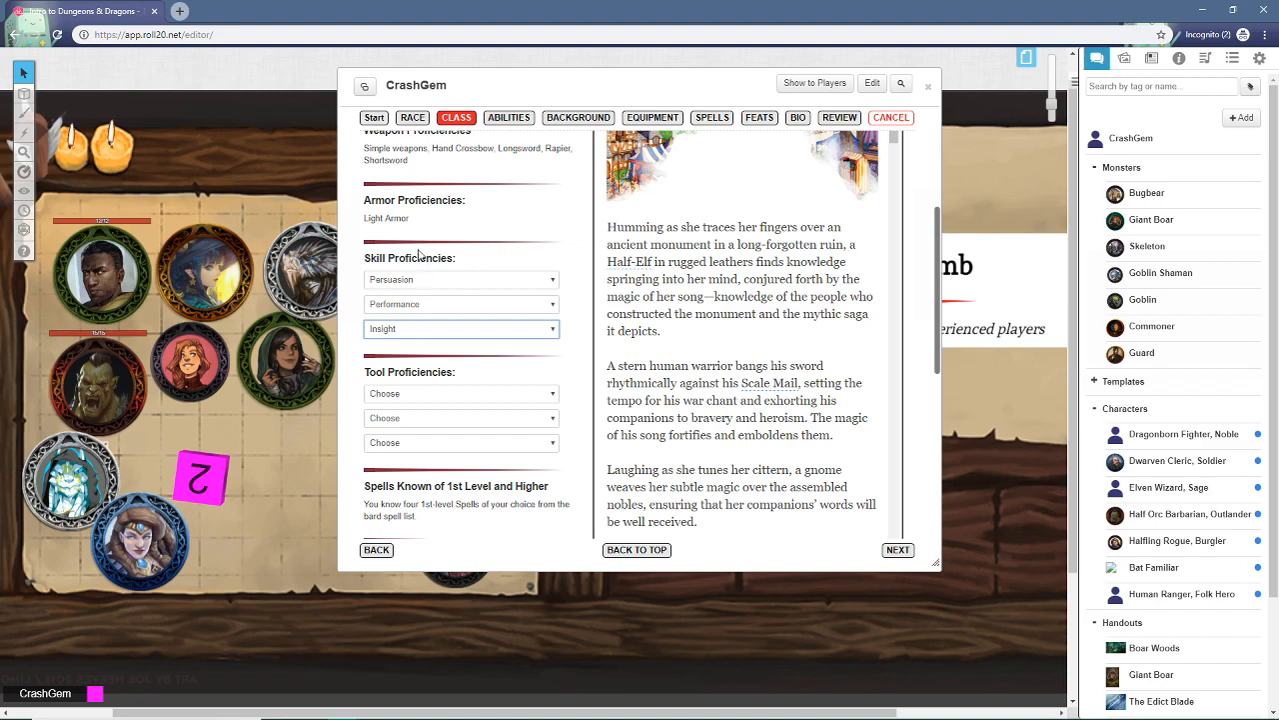
Step: Set the bard's three tool proficiencies to Drum, Lute and Flute
scroll(524, 382, "up", 1)
scroll(504, 320, "up", 2)
scroll(490, 265, "down", 4)
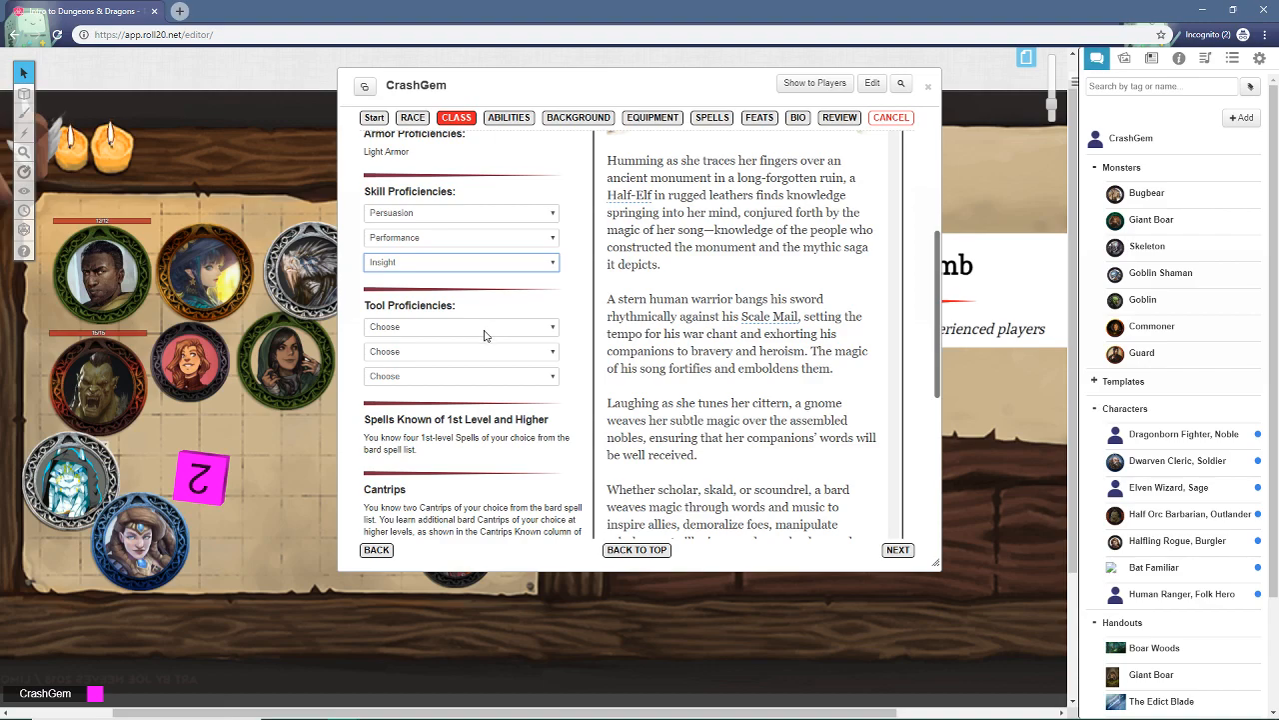
left_click(414, 328)
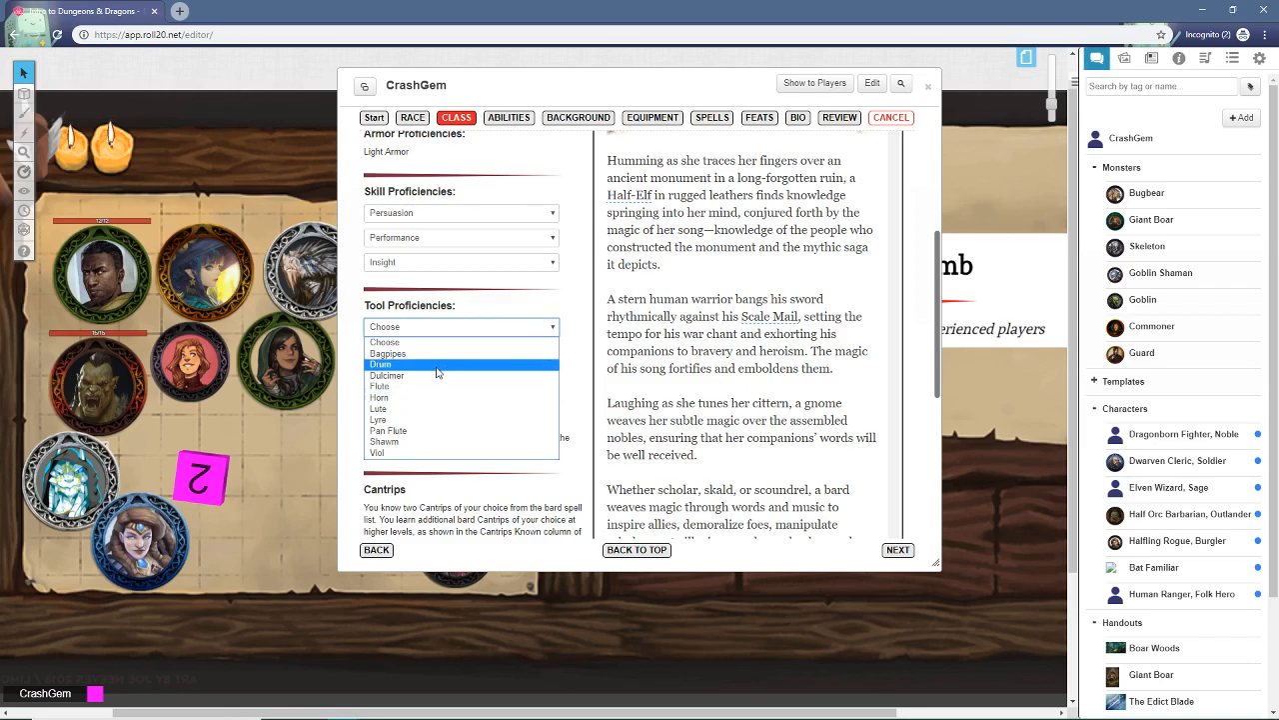
left_click(436, 367)
left_click(404, 352)
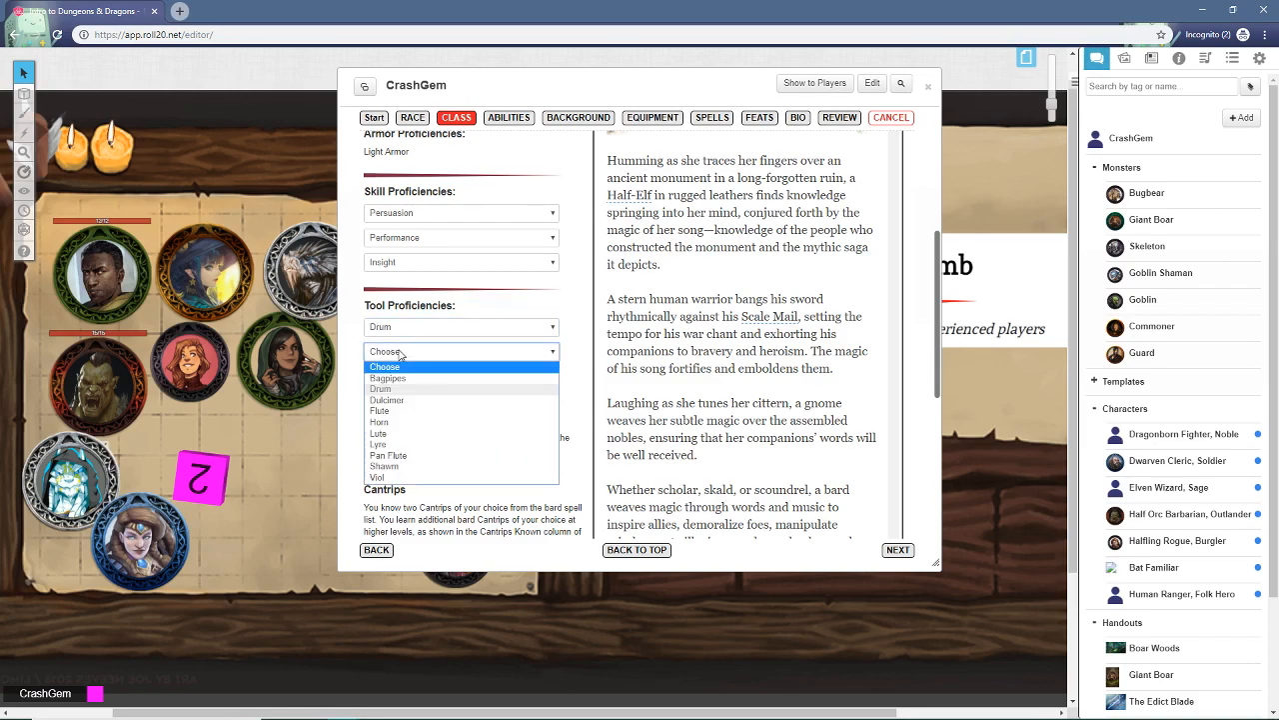
left_click(392, 434)
left_click(410, 376)
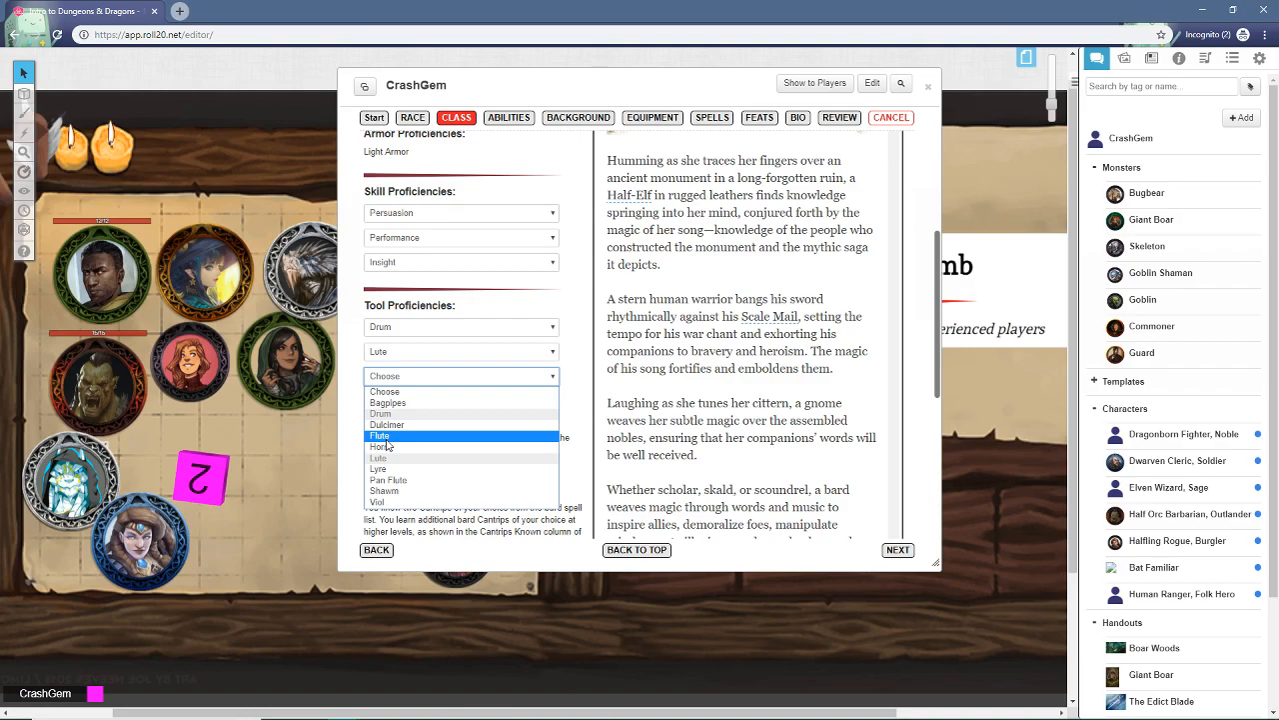
left_click(390, 438)
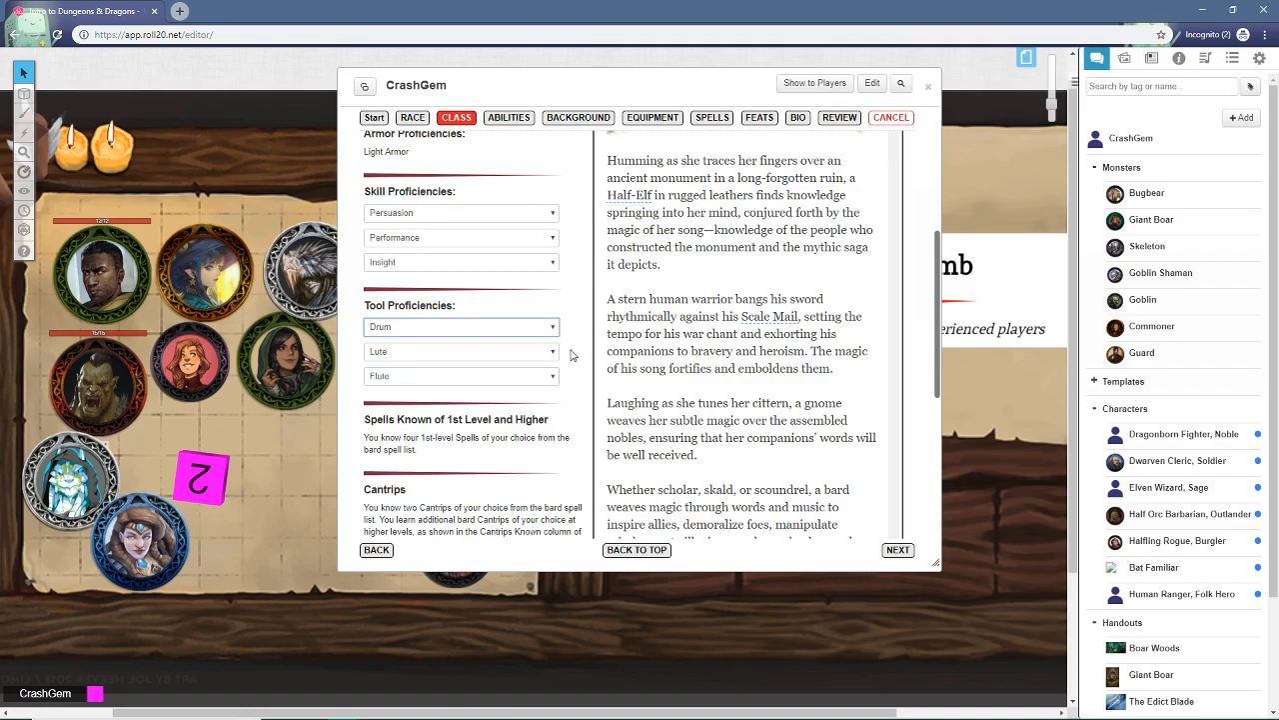
scroll(528, 398, "down", 2)
scroll(527, 398, "down", 5)
scroll(516, 425, "up", 10)
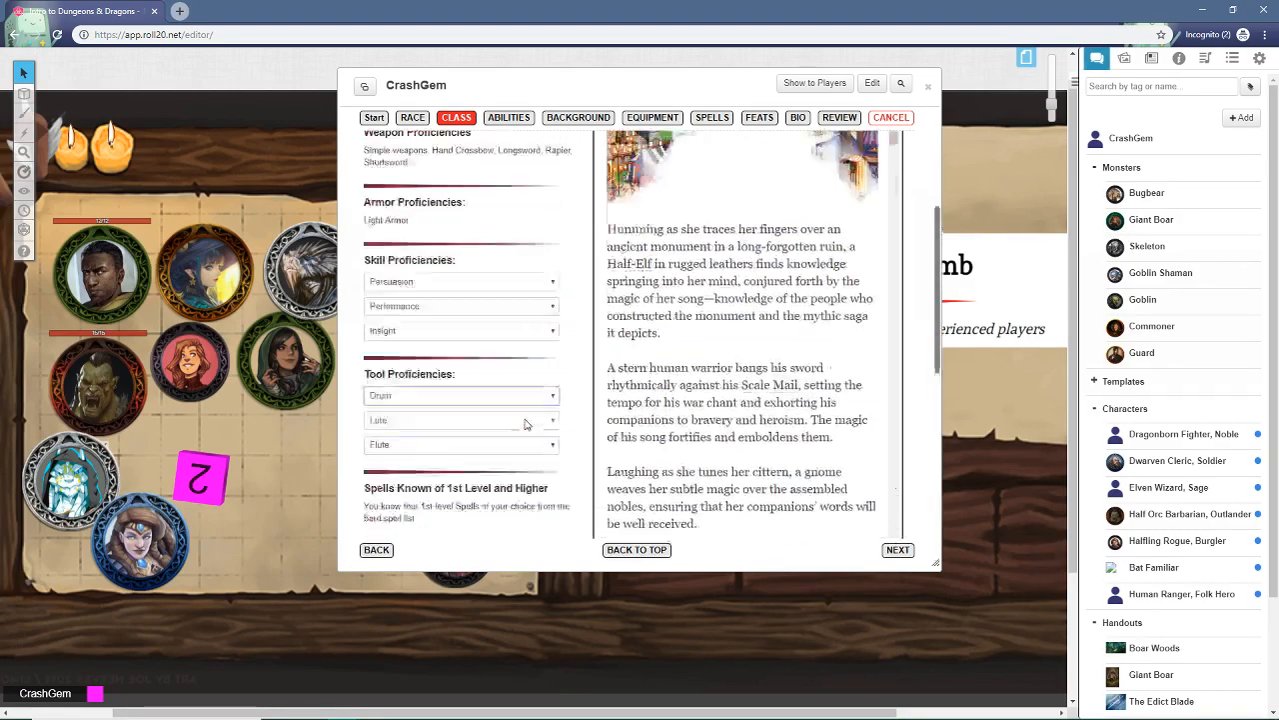
Step: Go to the abilities stage and set the ability score method to Point Buy
left_click(510, 122)
scroll(736, 342, "down", 1)
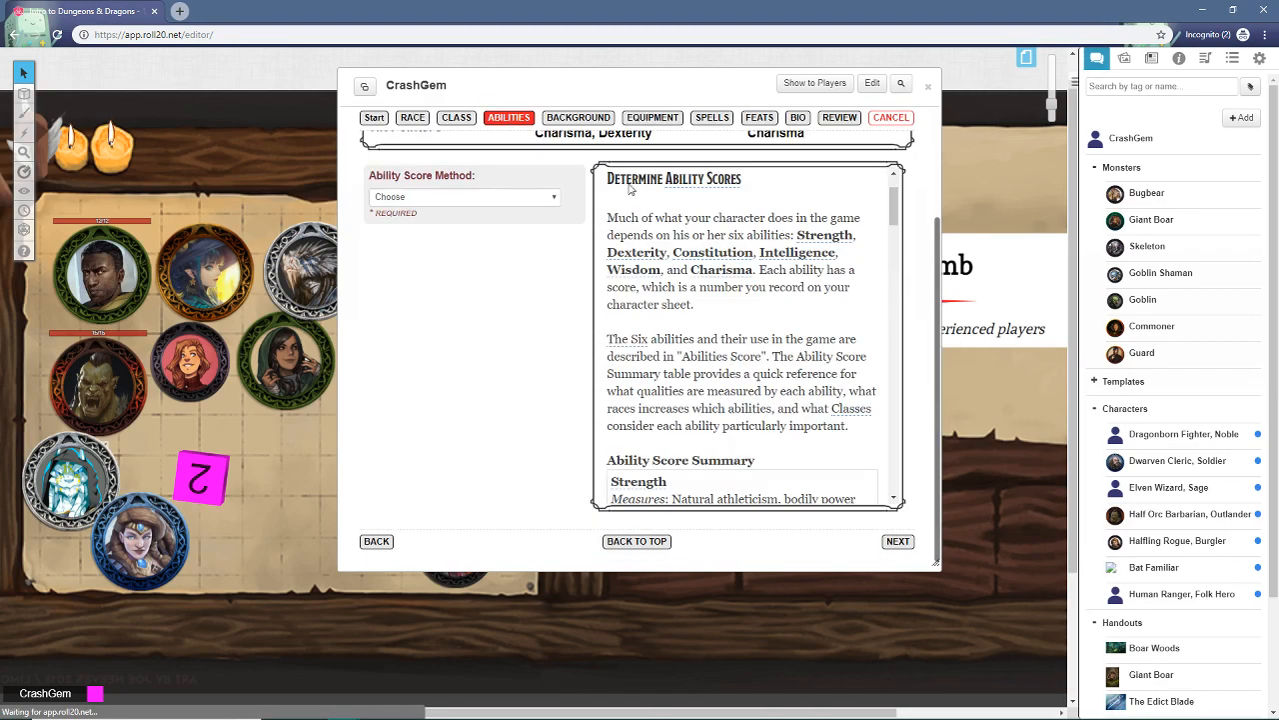
scroll(548, 331, "up", 1)
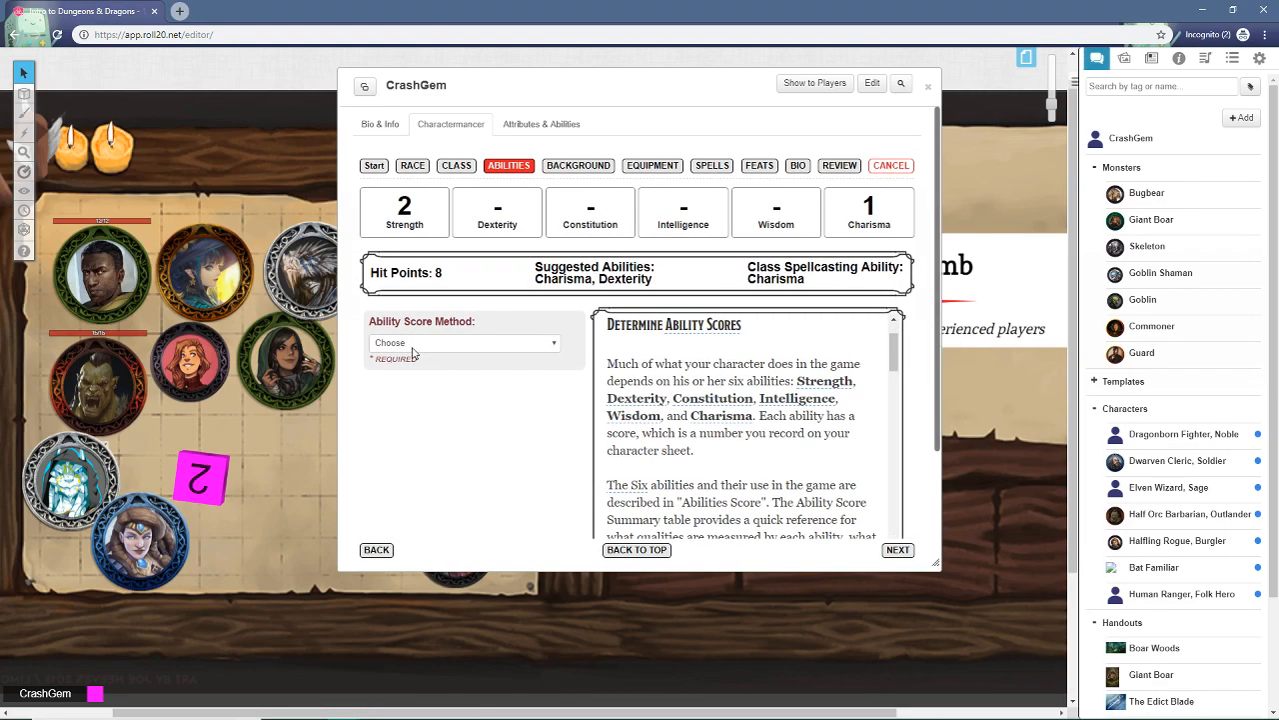
left_click(417, 344)
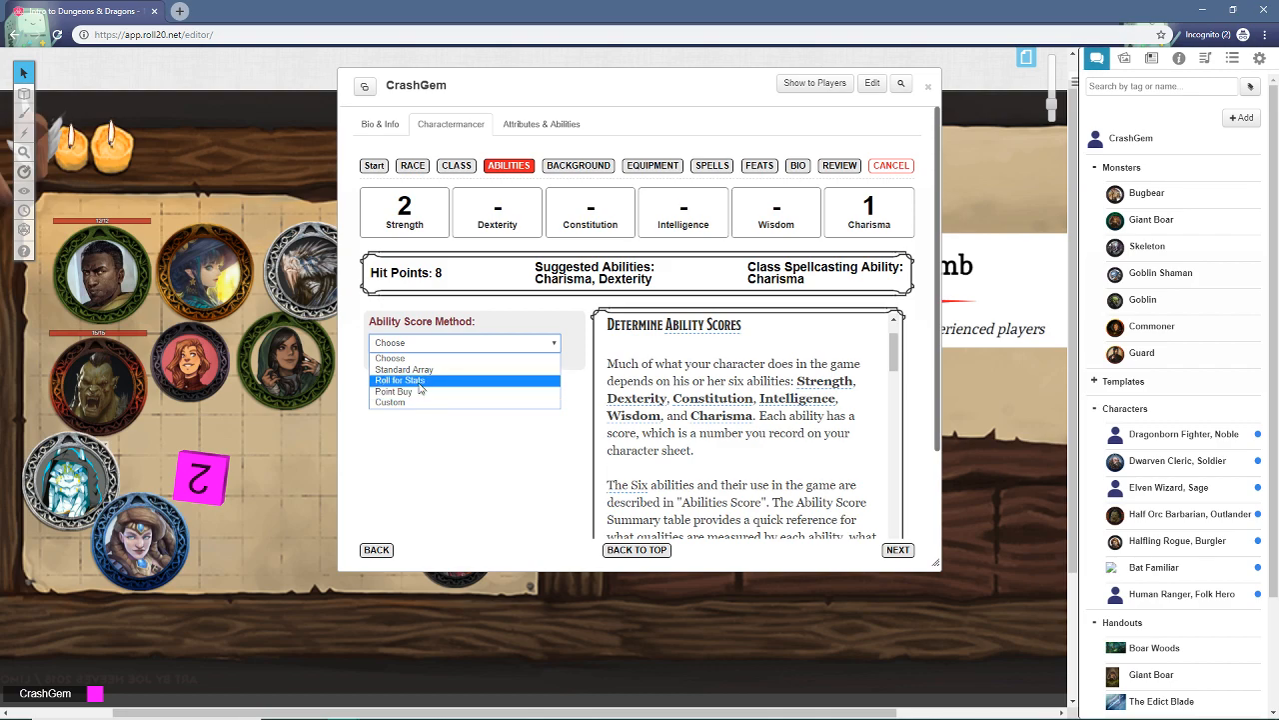
left_click(410, 393)
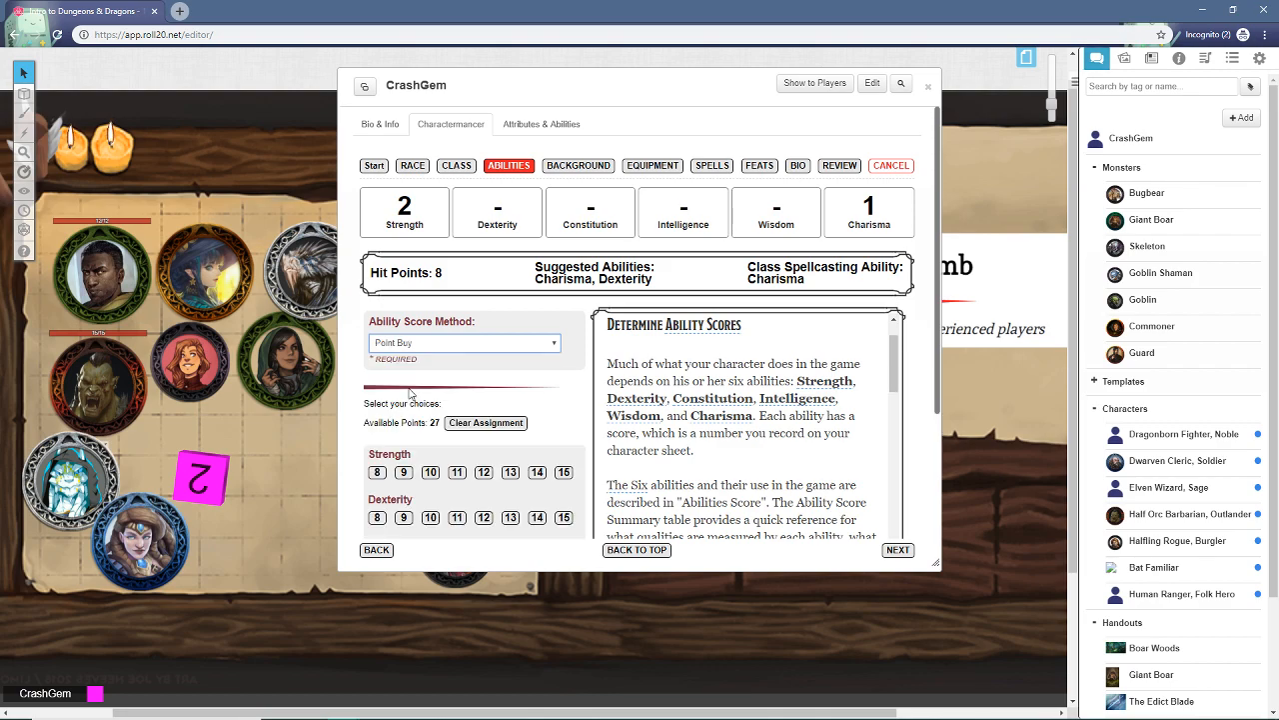
Step: Assign a point-buy score of 15 to Charisma and check the ability totals
scroll(503, 369, "down", 2)
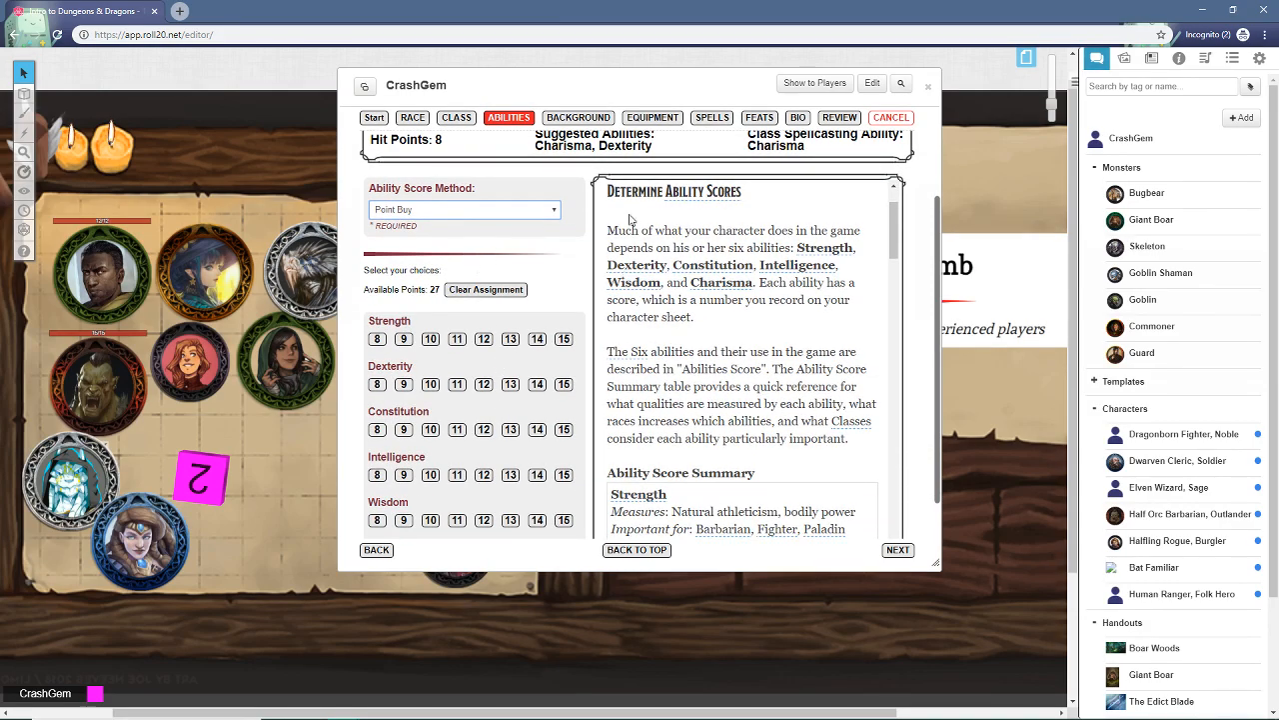
scroll(436, 387, "down", 1)
scroll(436, 387, "up", 2)
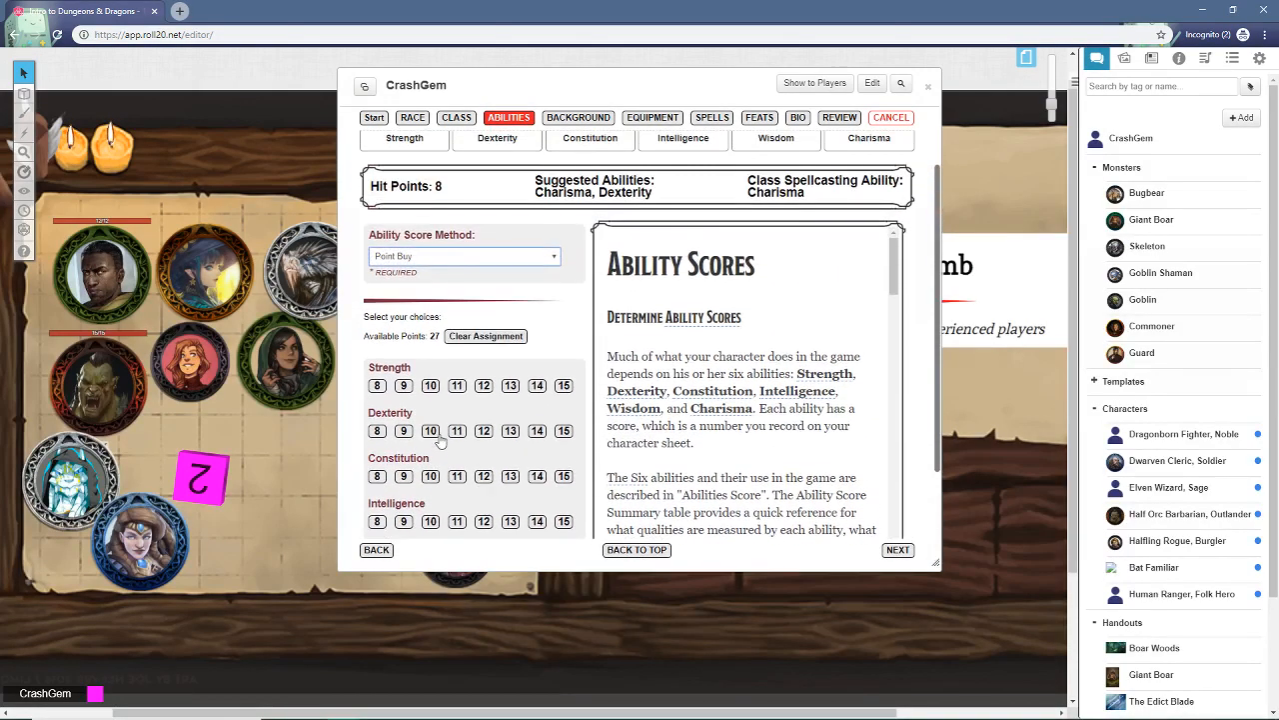
scroll(675, 301, "up", 2)
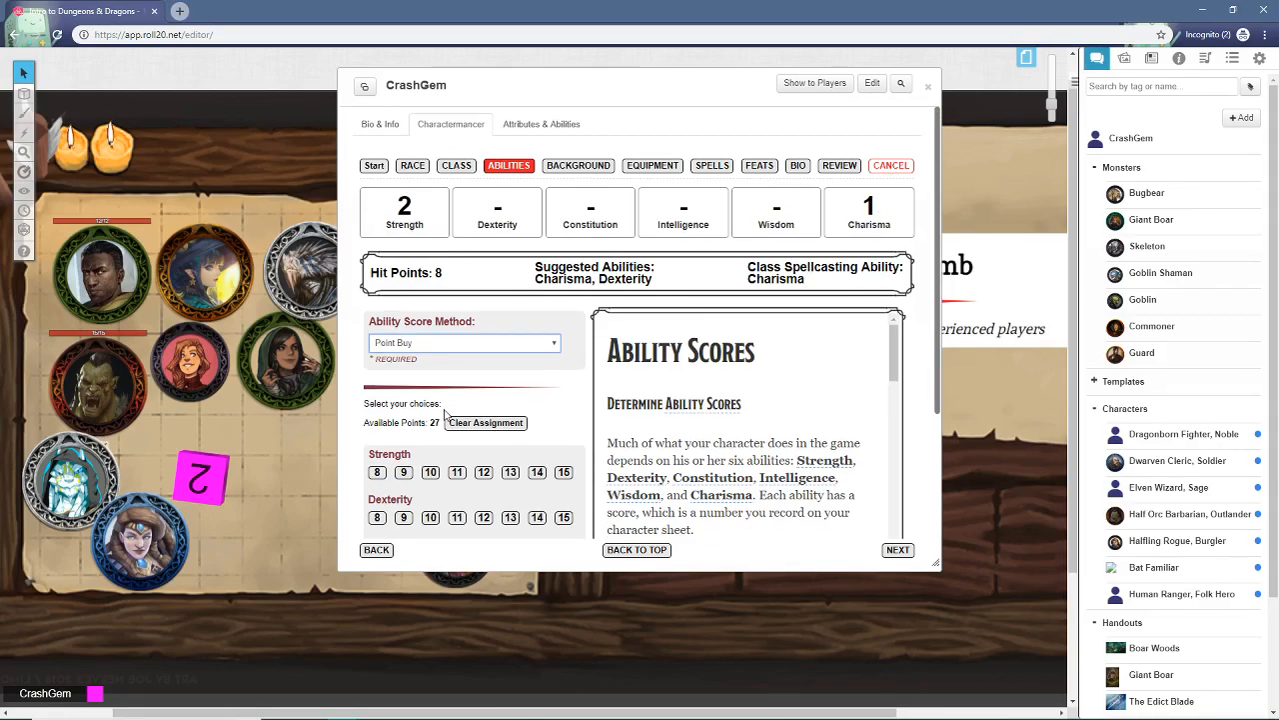
scroll(447, 413, "down", 3)
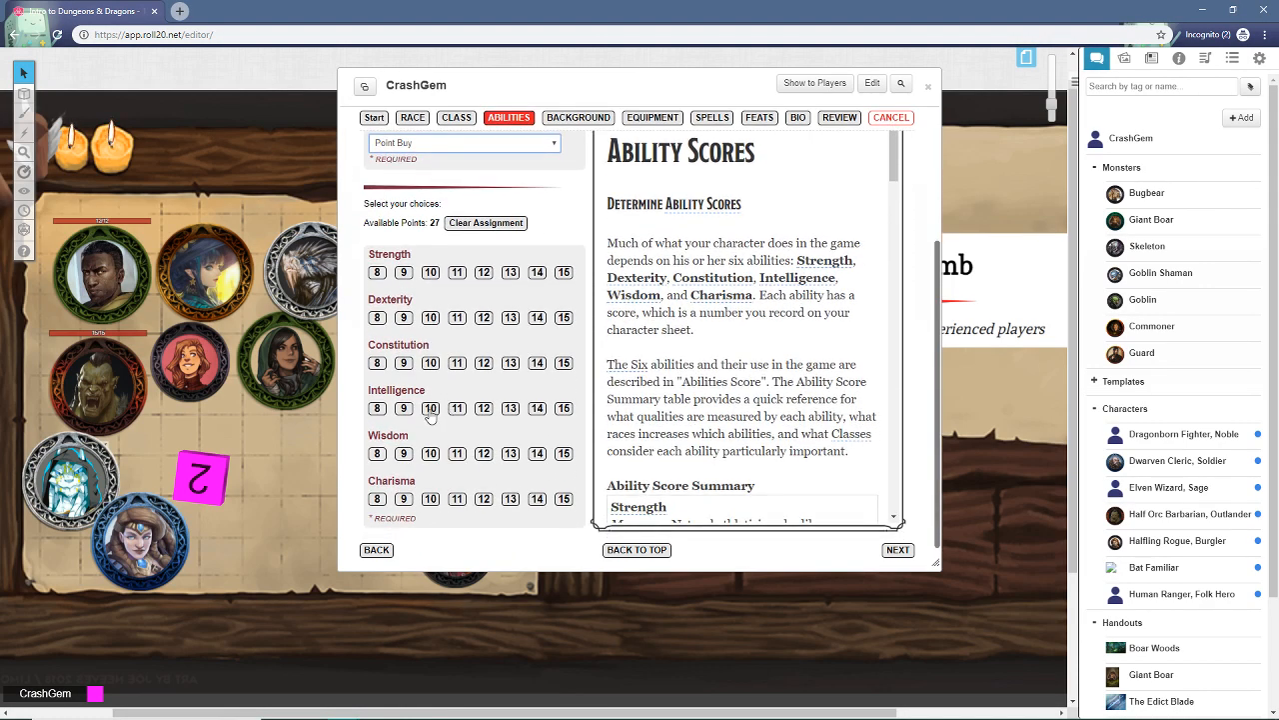
left_click(564, 499)
scroll(910, 282, "up", 3)
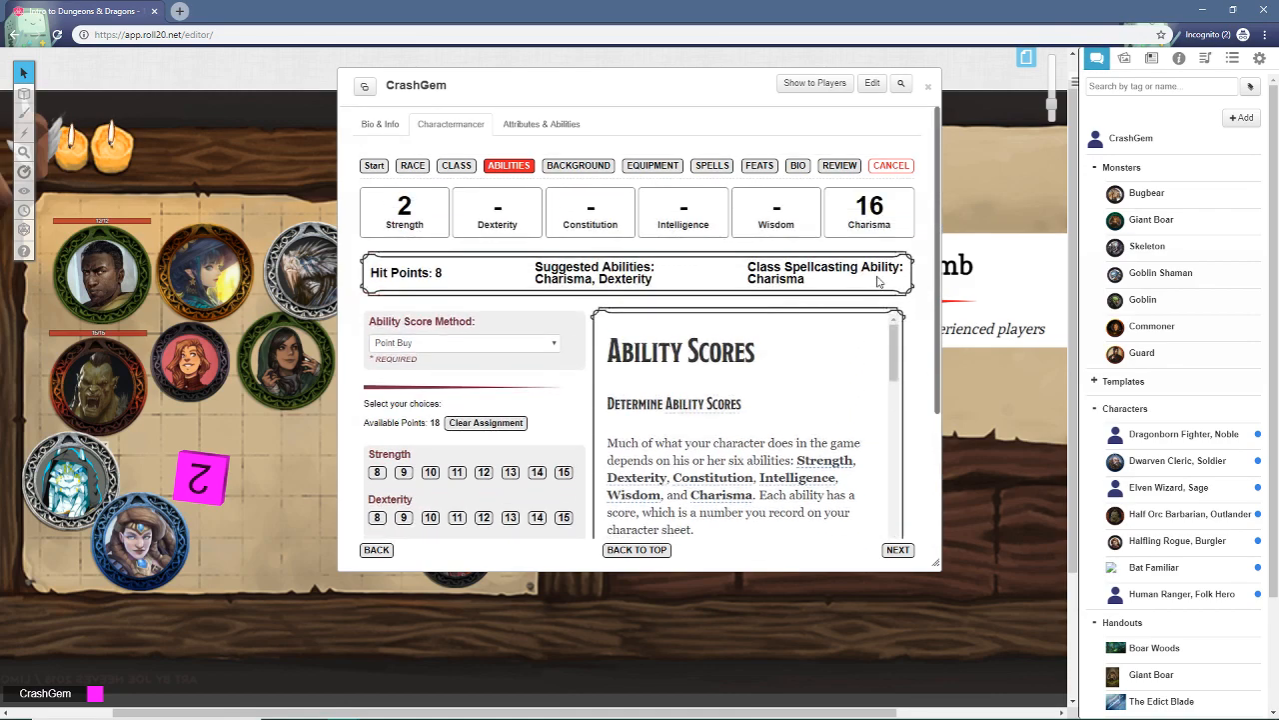
Step: Assign a point-buy score of 10 to Intelligence, Wisdom, Strength, Dexterity and Constitution
scroll(793, 338, "down", 4)
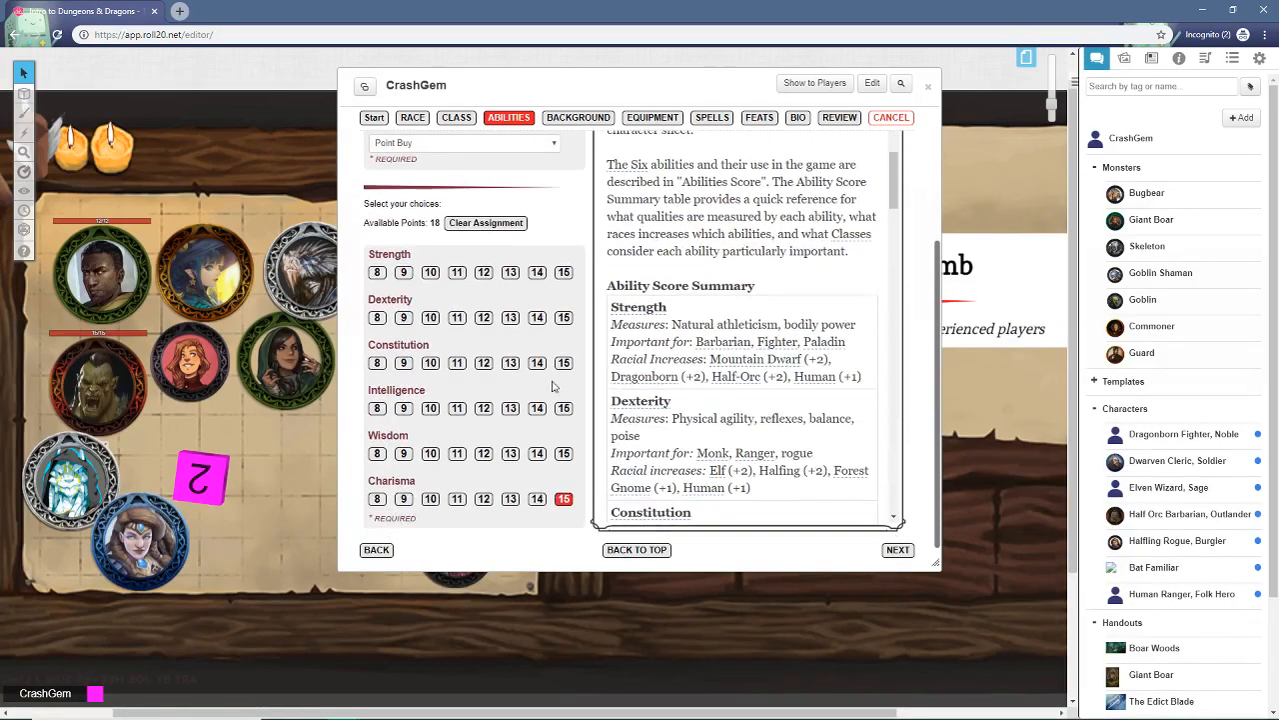
left_click(430, 408)
left_click(430, 454)
scroll(494, 426, "up", 1)
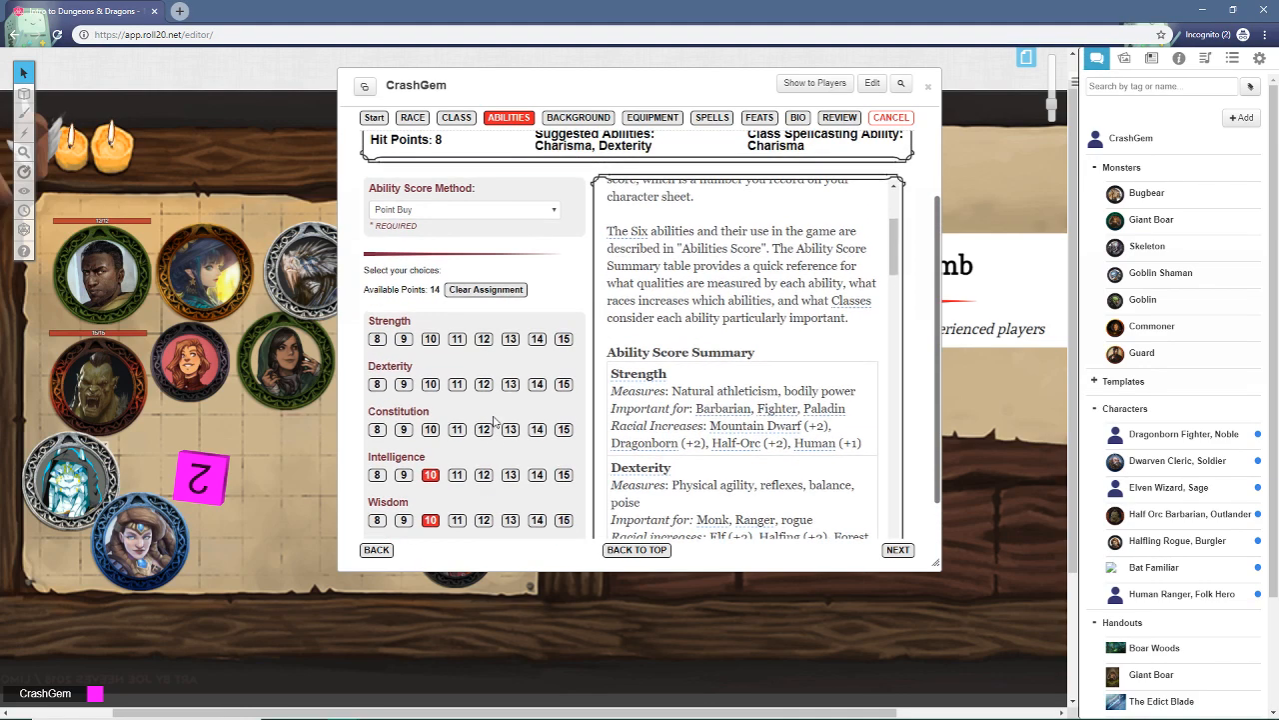
scroll(483, 429, "down", 1)
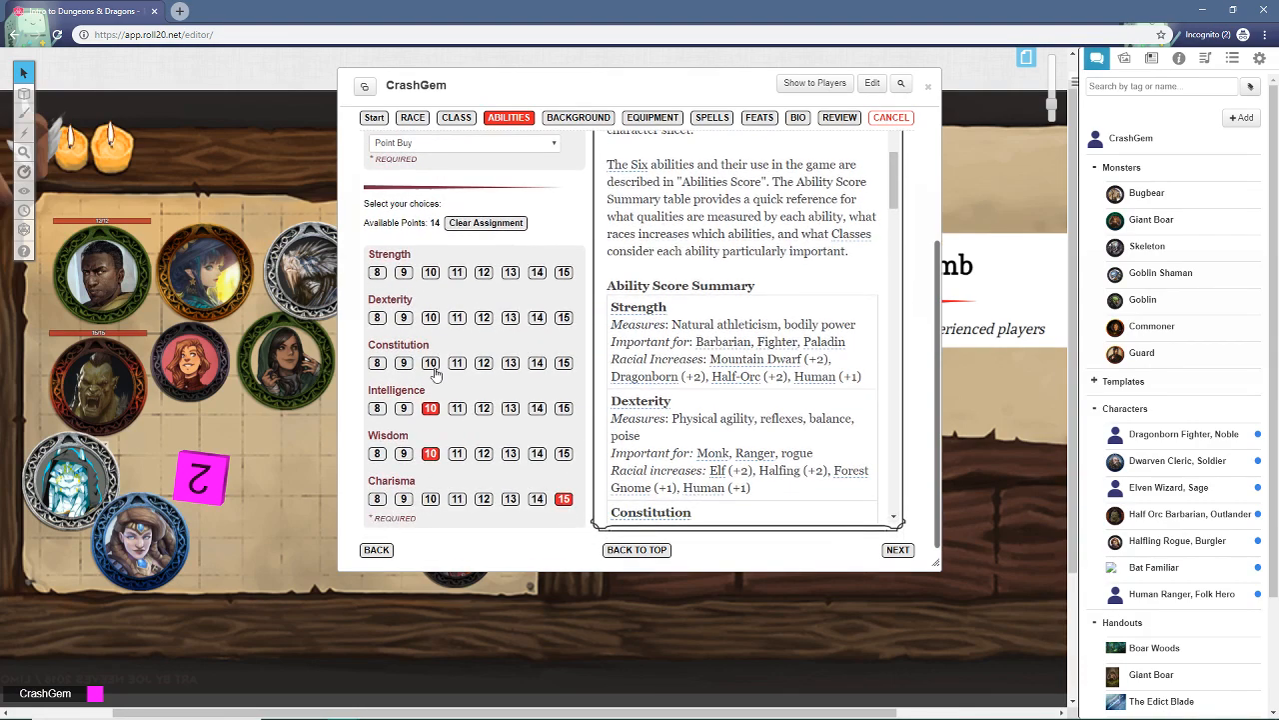
scroll(436, 377, "up", 2)
scroll(560, 248, "up", 1)
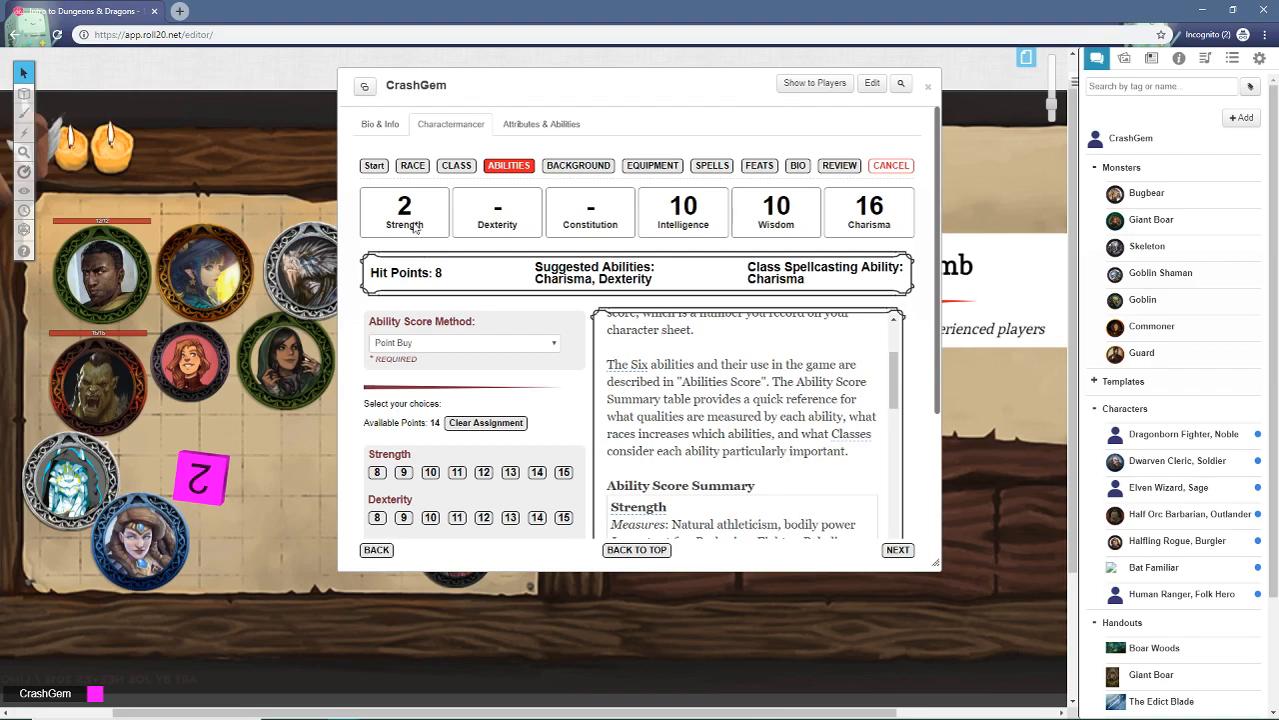
scroll(454, 455, "down", 1)
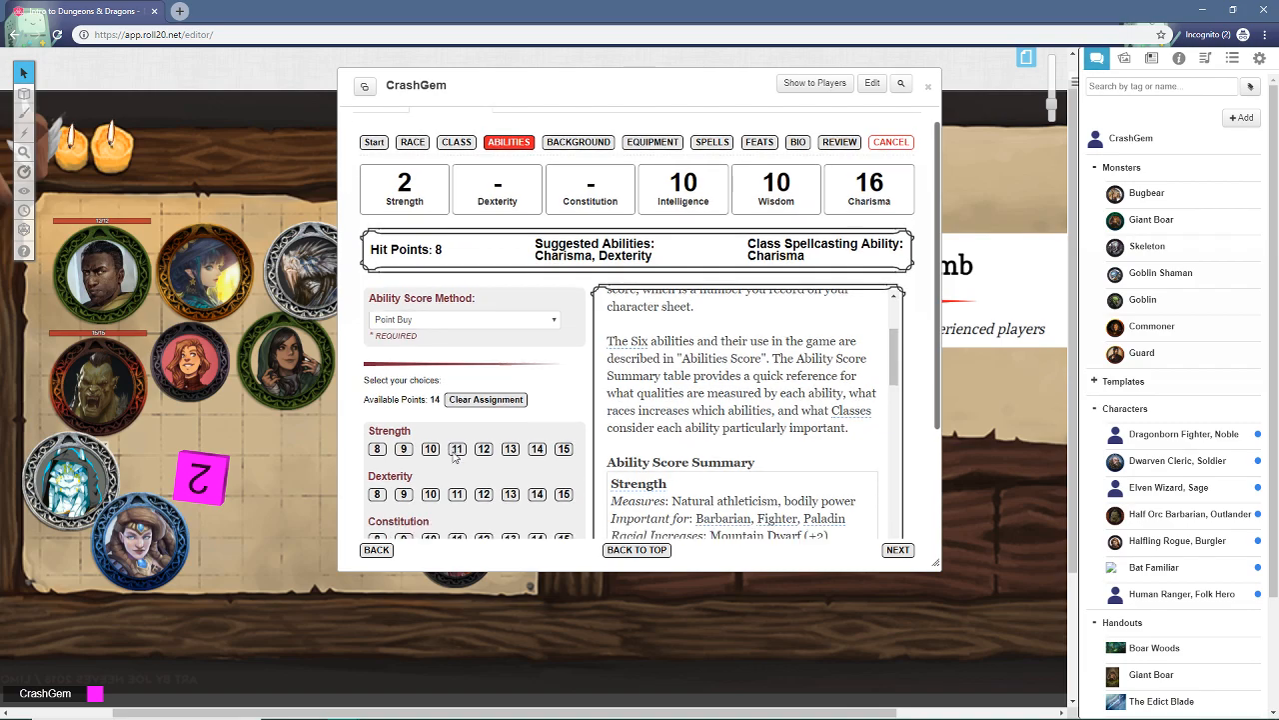
scroll(455, 451, "down", 2)
left_click(430, 272)
scroll(454, 312, "up", 3)
scroll(435, 300, "down", 3)
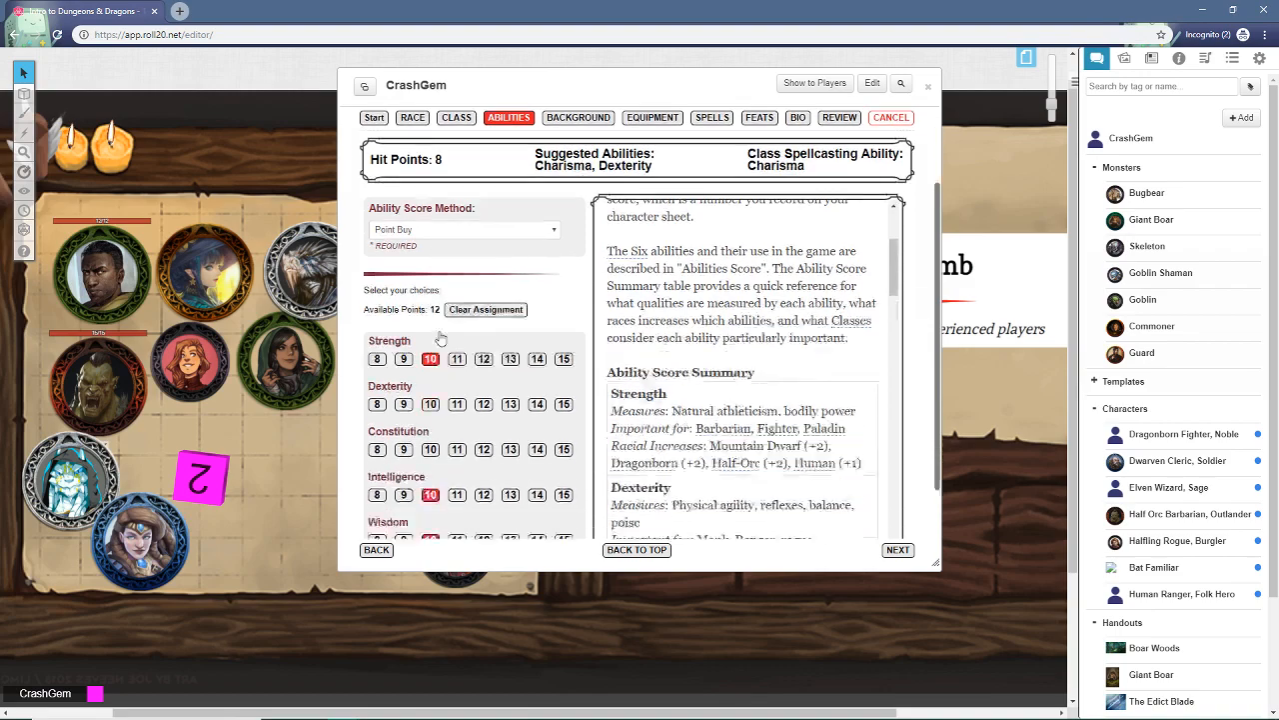
left_click(429, 319)
left_click(430, 362)
scroll(470, 400, "up", 2)
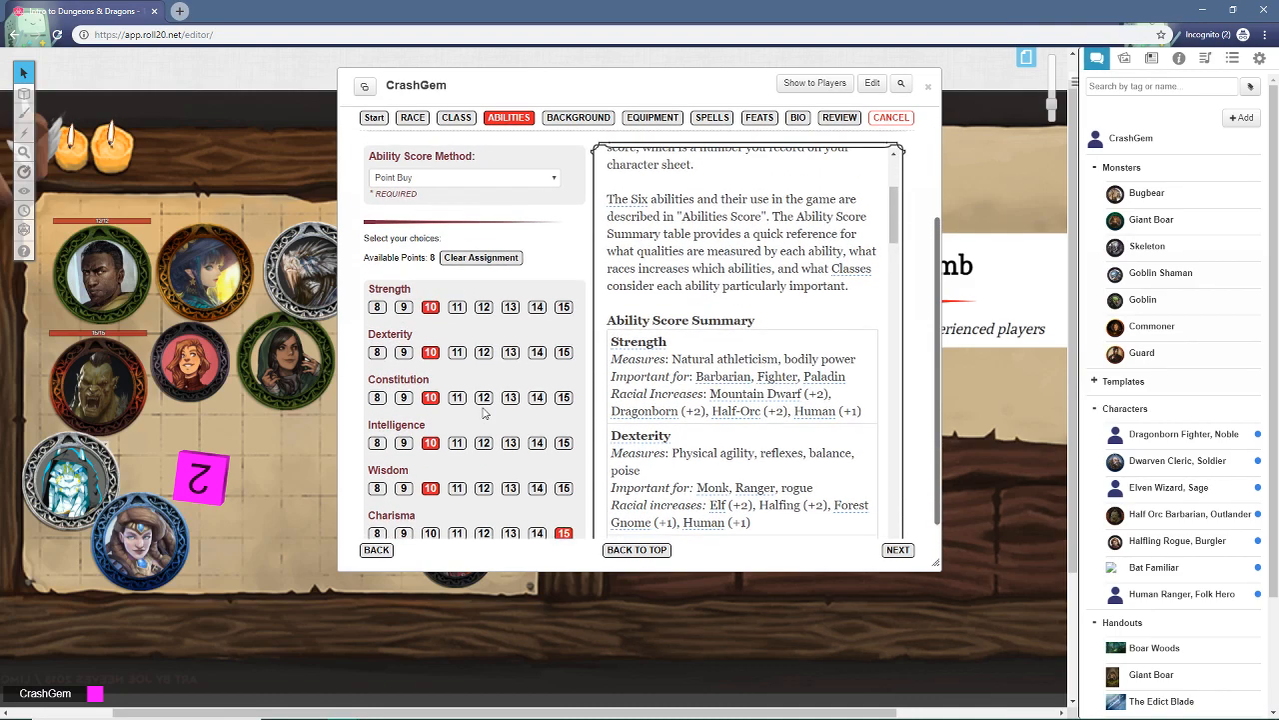
Step: Raise the point-buy scores of Dexterity and Constitution to 12 and review the ability totals
scroll(488, 454, "down", 2)
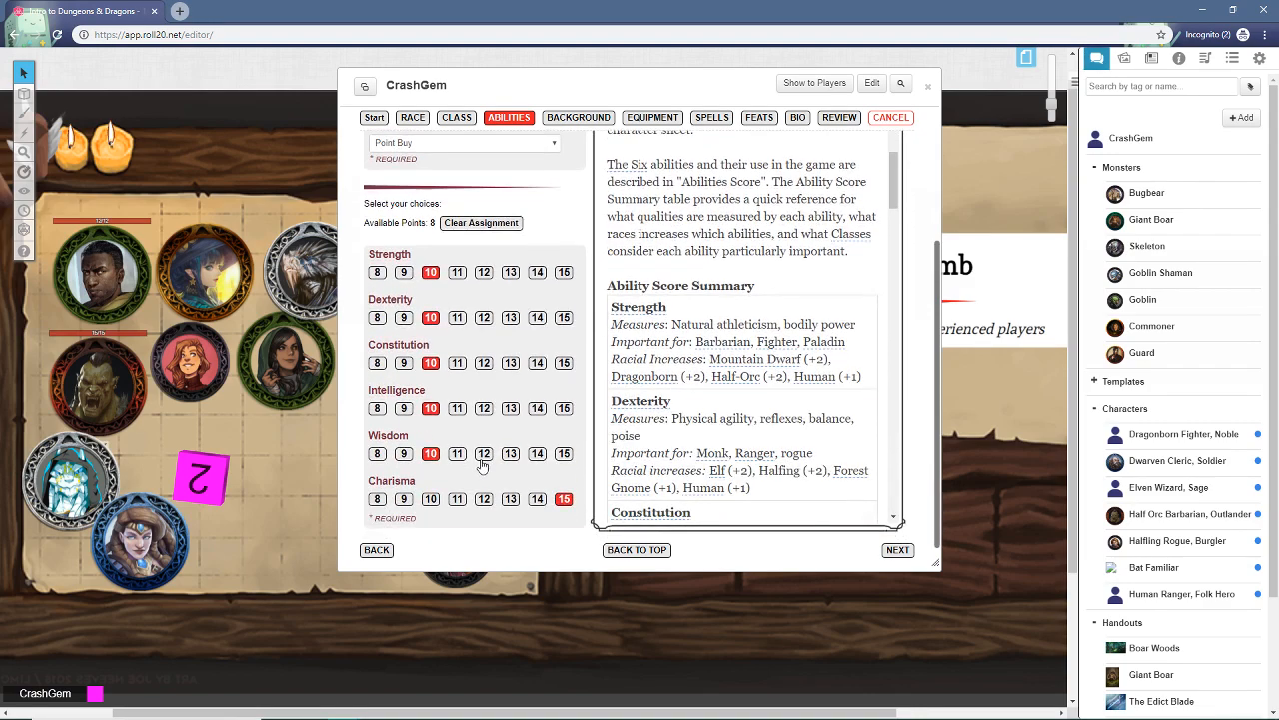
left_click(484, 318)
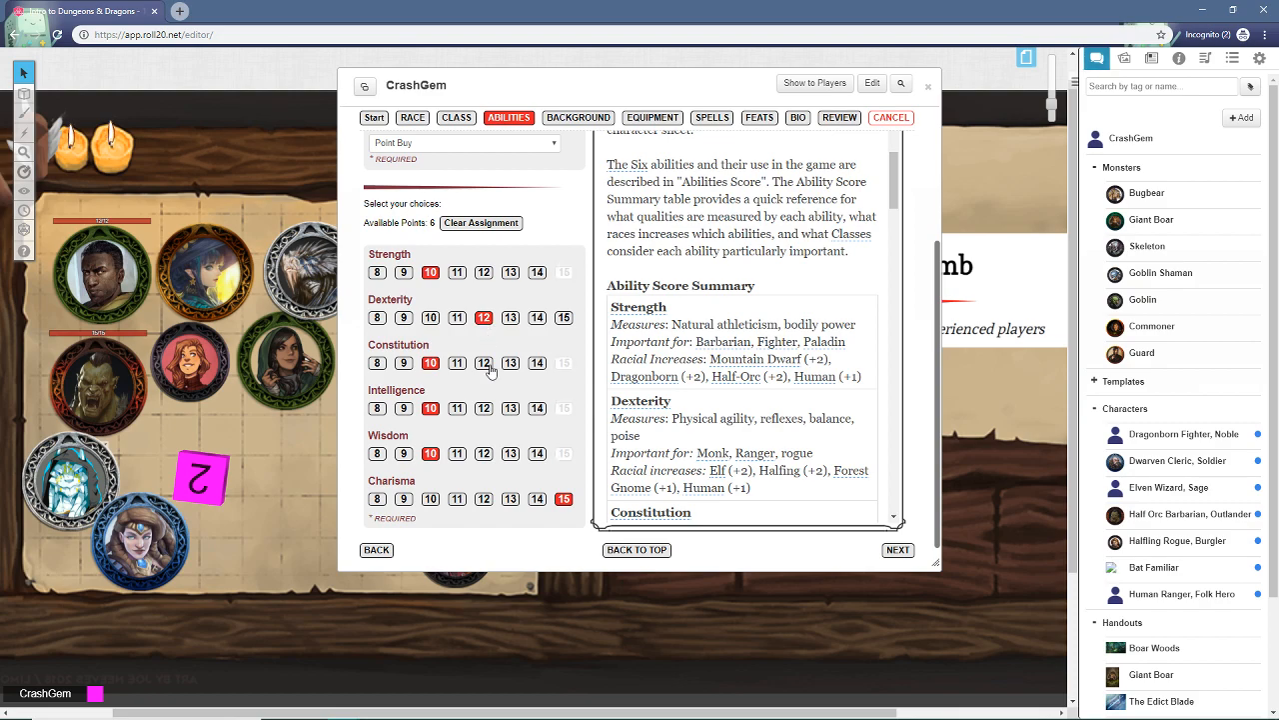
left_click(483, 364)
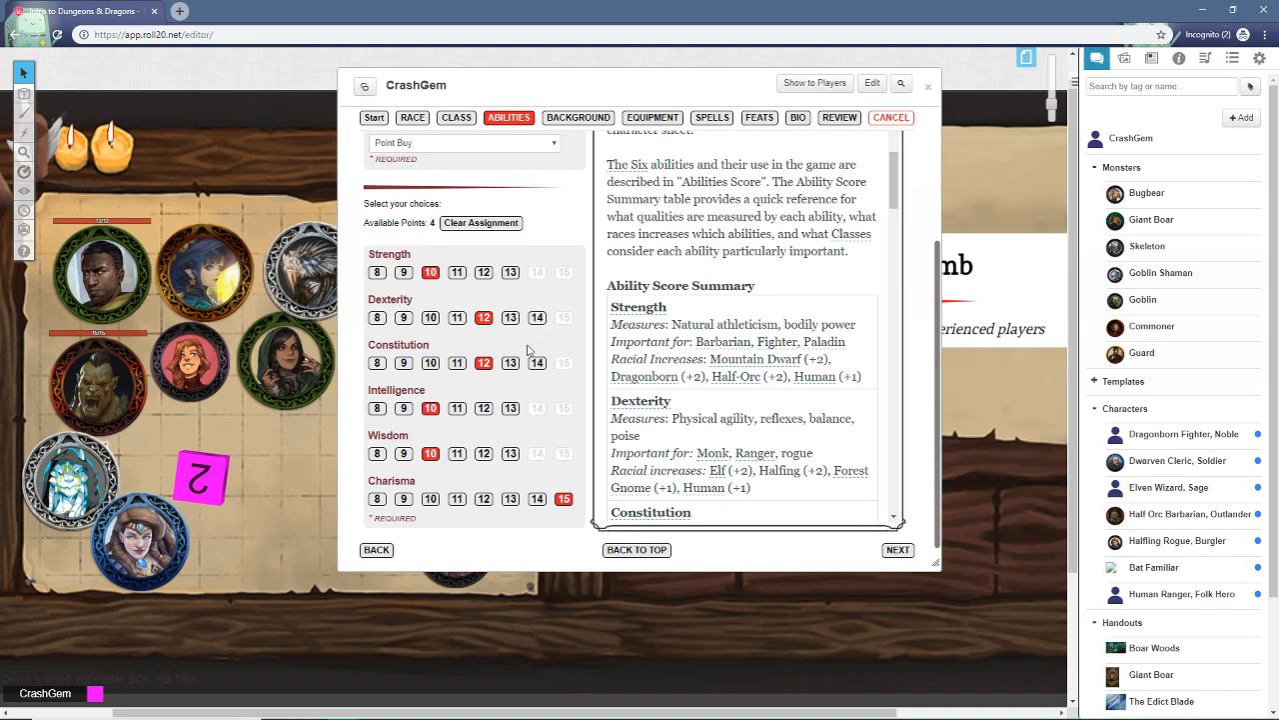
scroll(527, 352, "up", 3)
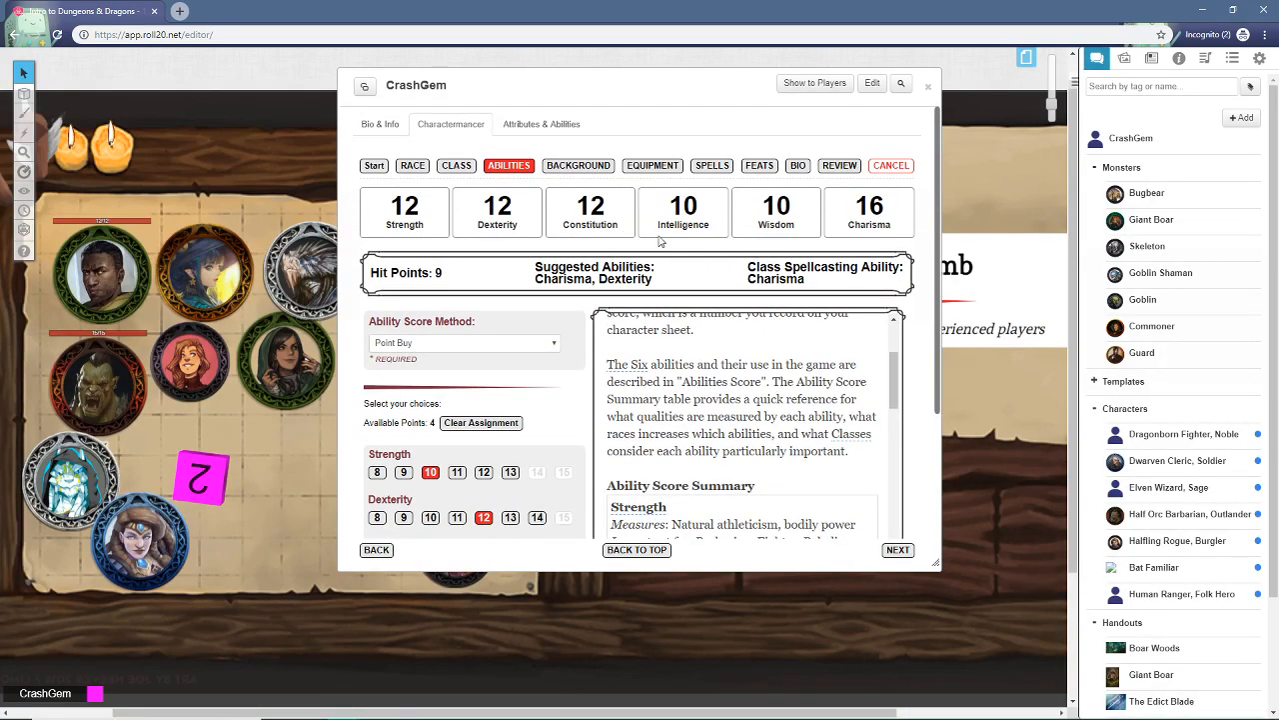
Step: Spend the remaining points by raising Intelligence and Wisdom to 12
scroll(575, 285, "down", 3)
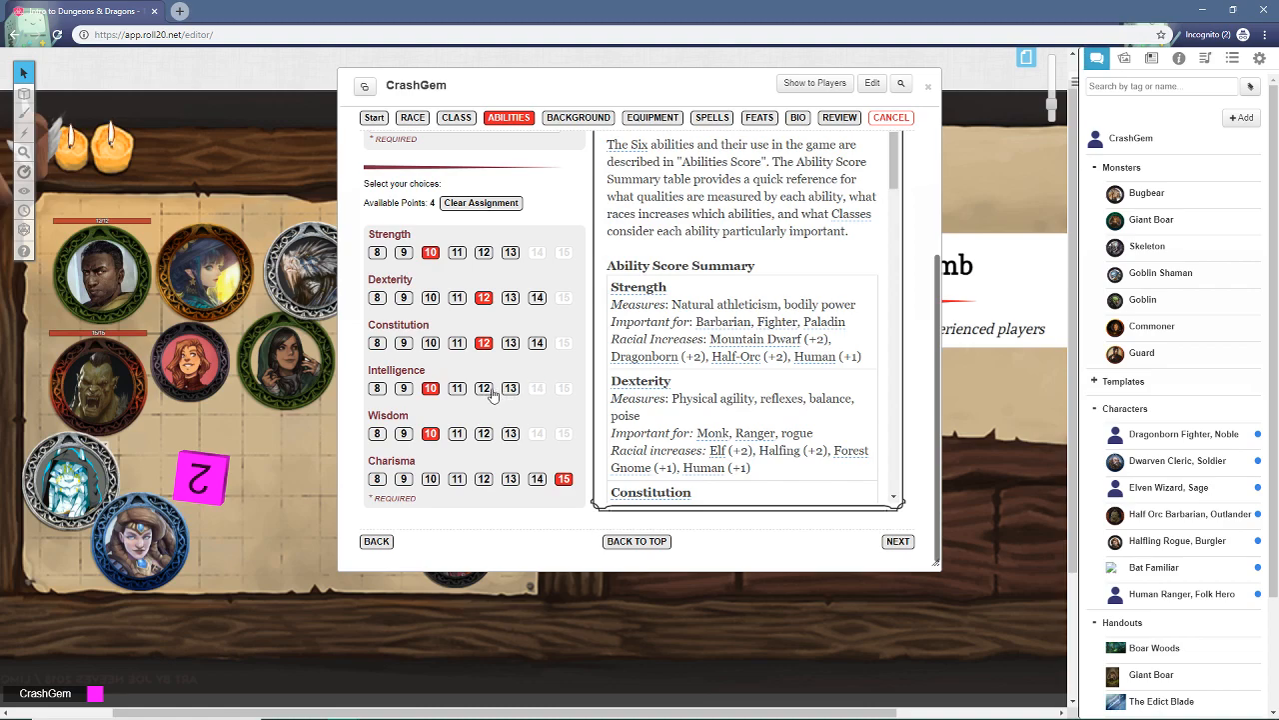
scroll(489, 392, "up", 1)
scroll(488, 394, "down", 1)
left_click(484, 389)
left_click(483, 434)
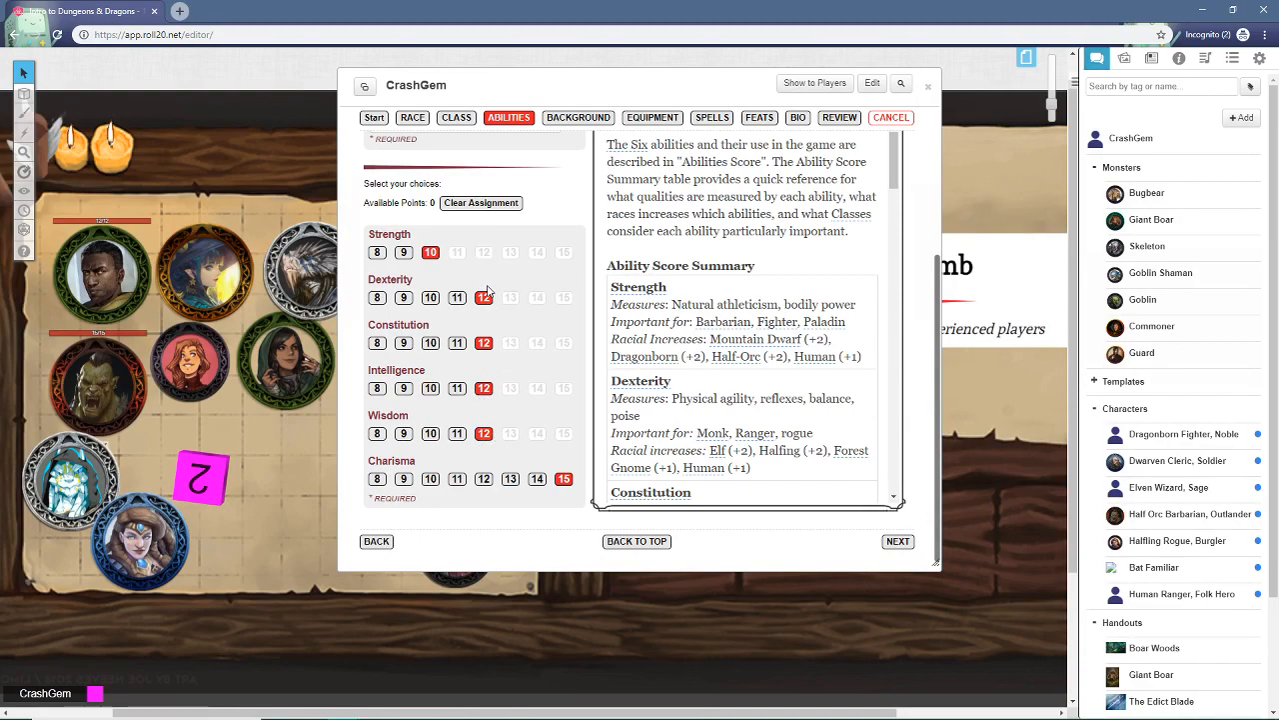
scroll(525, 432, "up", 3)
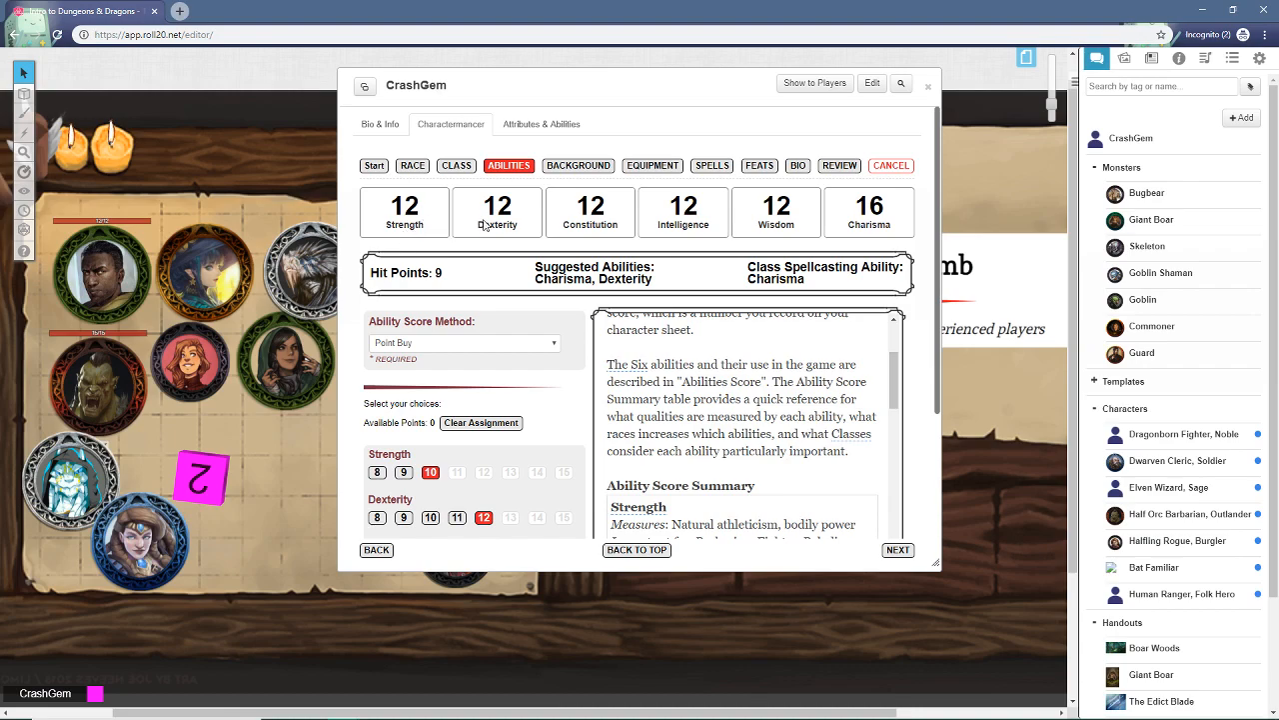
Step: Go to the equipment stage and choose Class Equipment as the way to pick the bard's gear
left_click(658, 168)
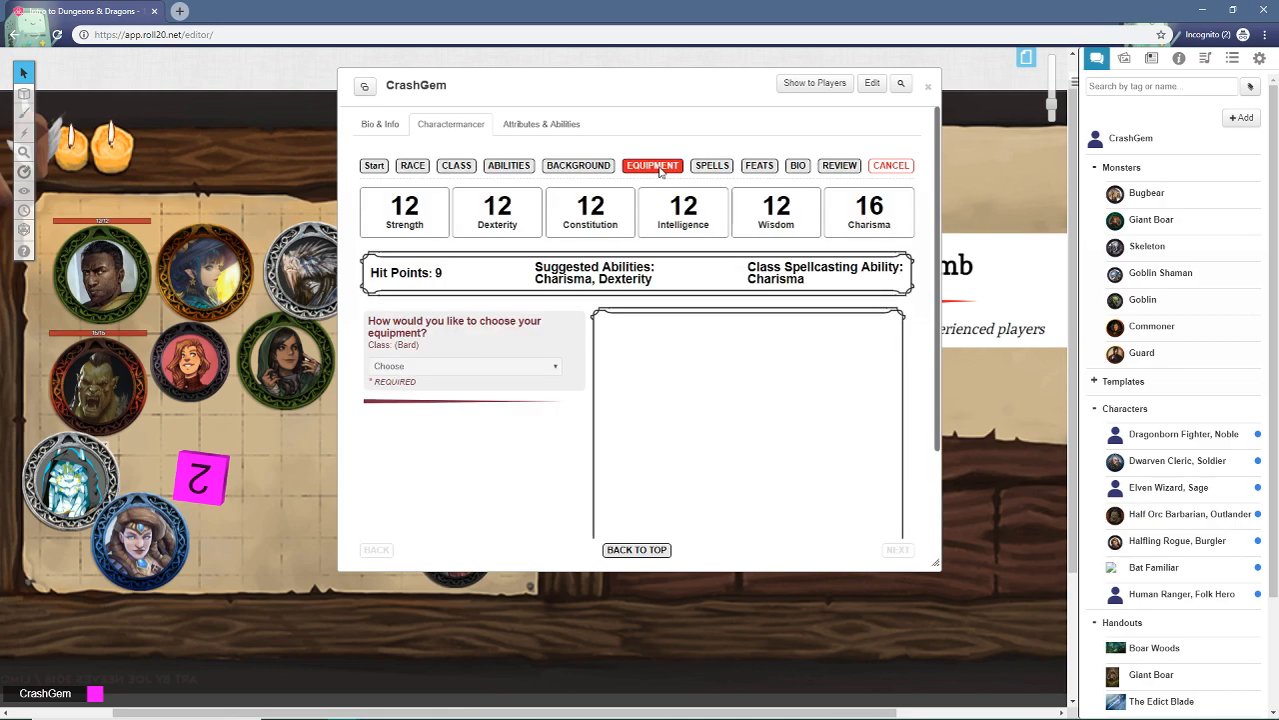
scroll(416, 462, "down", 2)
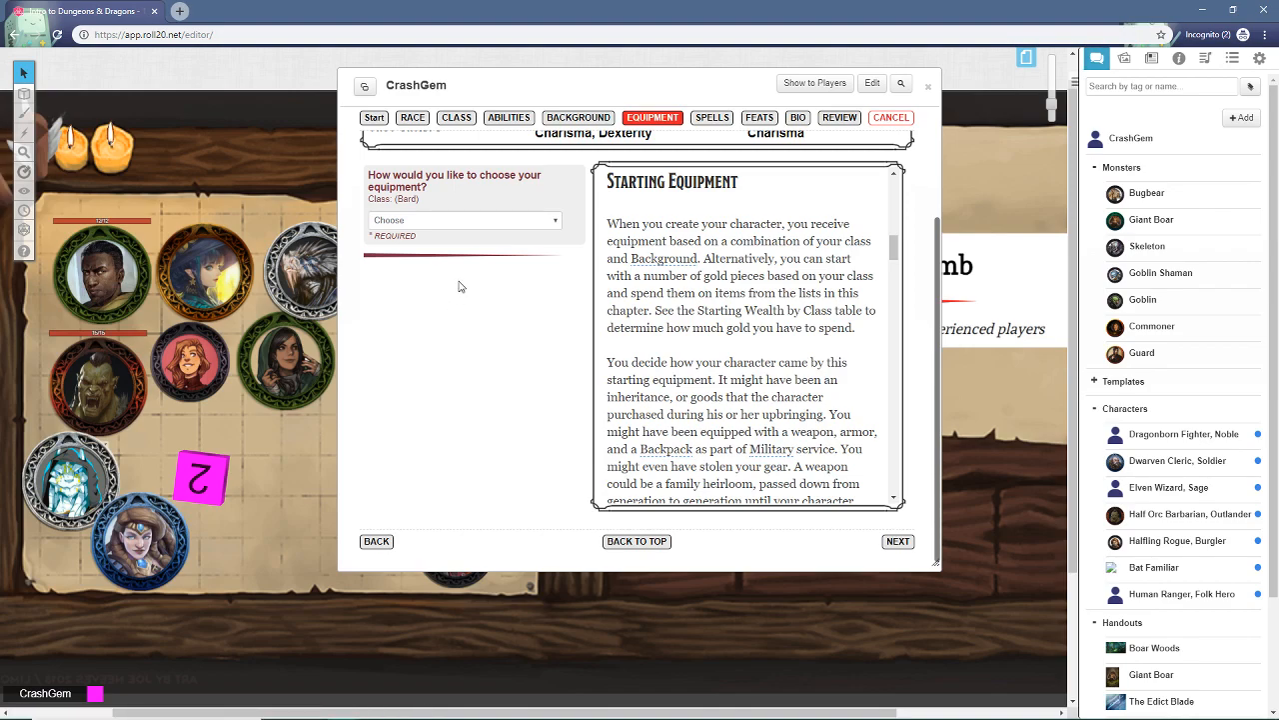
left_click(445, 219)
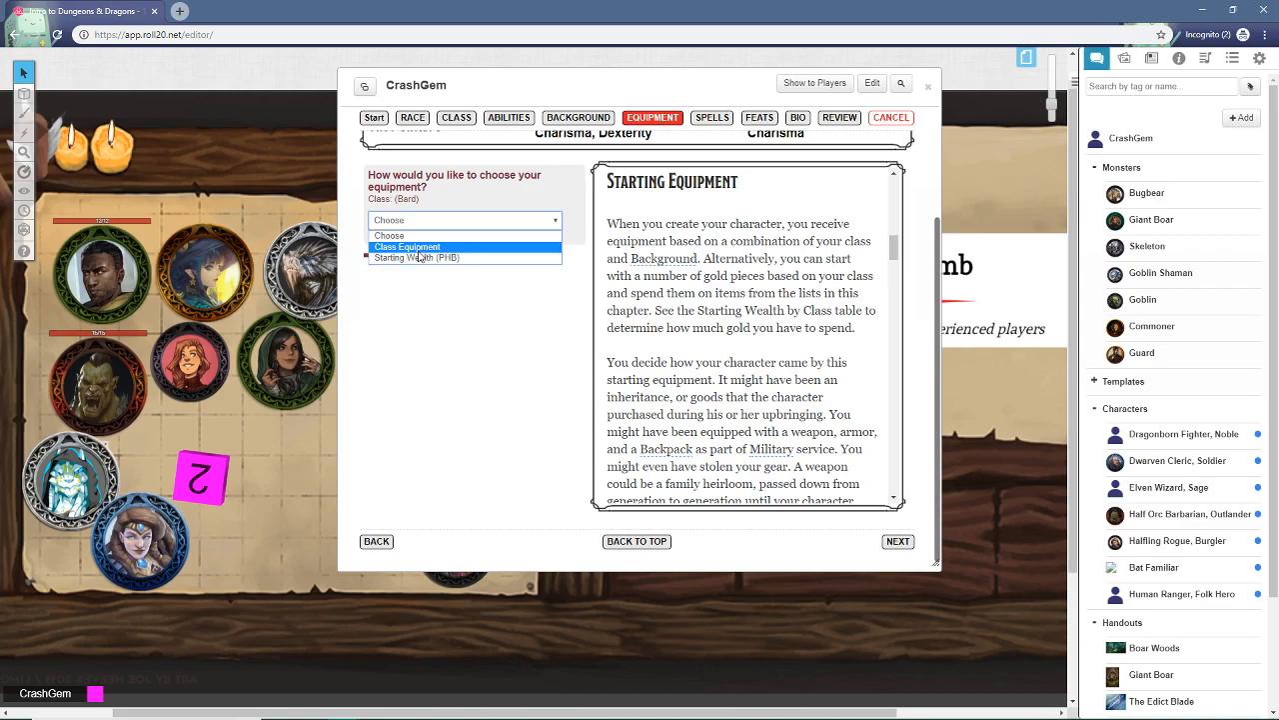
left_click(419, 253)
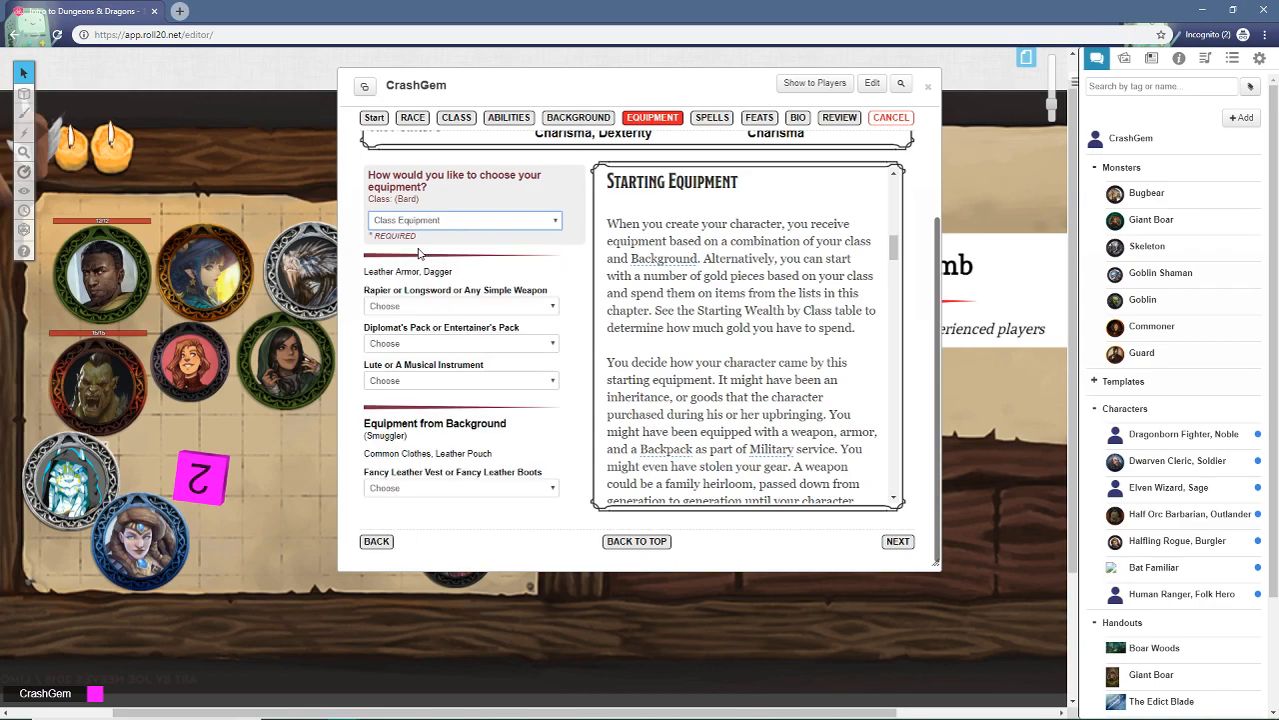
Step: Choose the Rapier as the class weapon and the Diplomat's Pack as the bard's equipment pack
left_click(427, 307)
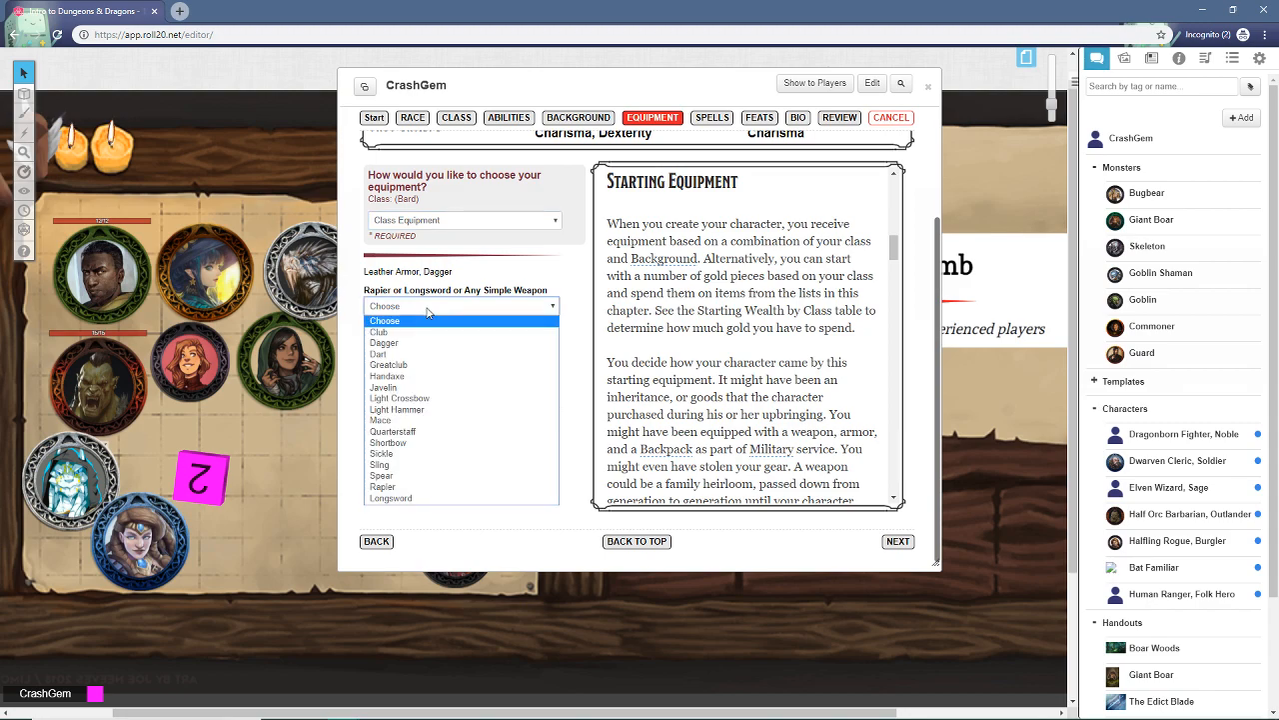
scroll(495, 260, "up", 2)
scroll(489, 300, "down", 2)
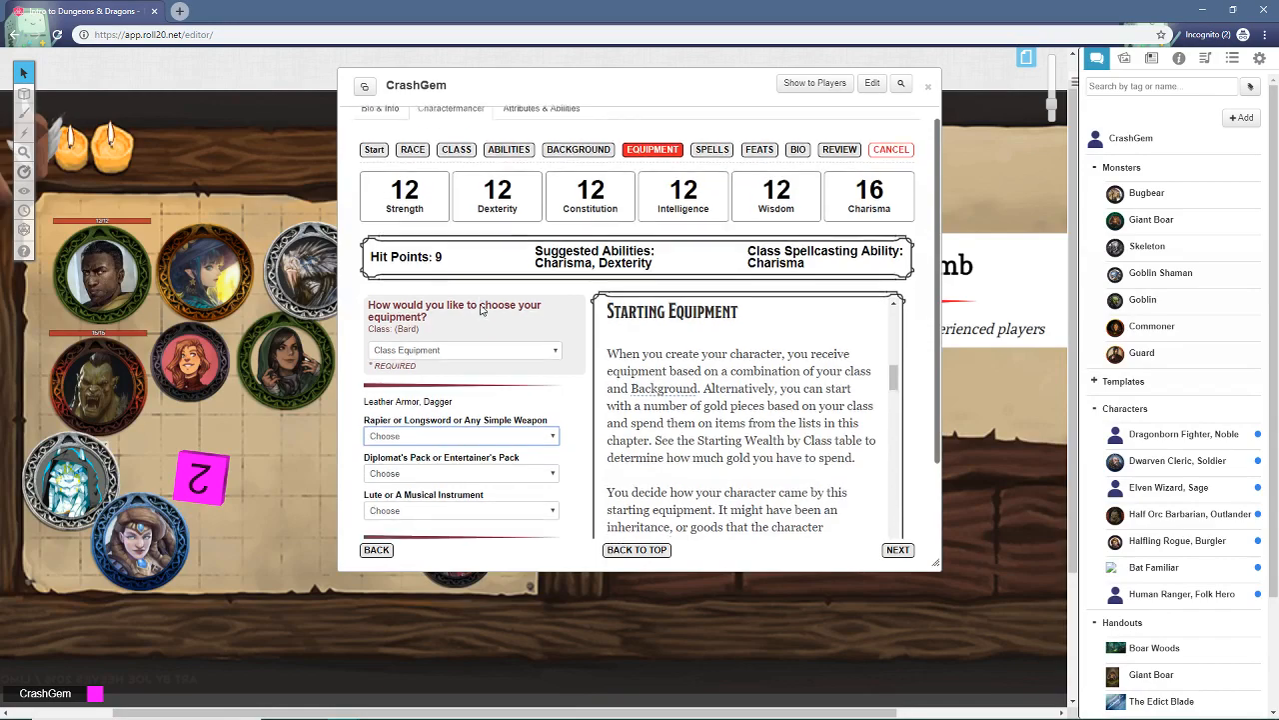
left_click(420, 307)
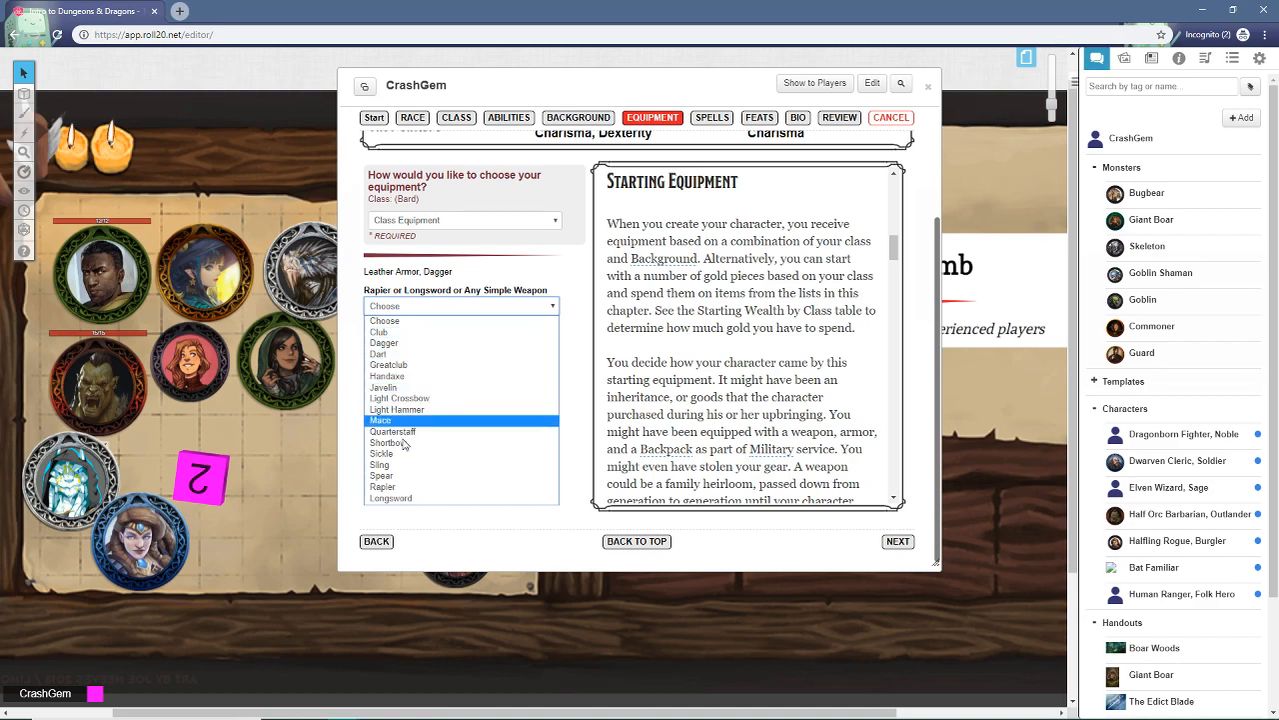
left_click(384, 487)
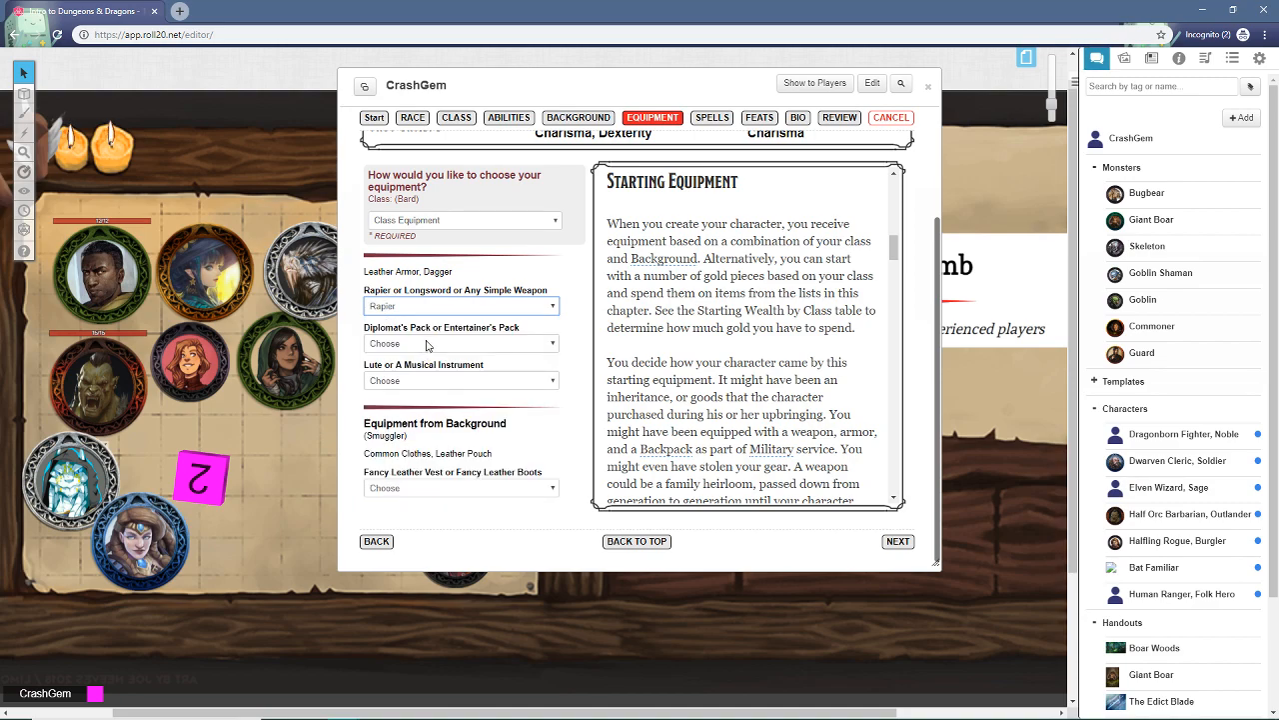
left_click(479, 345)
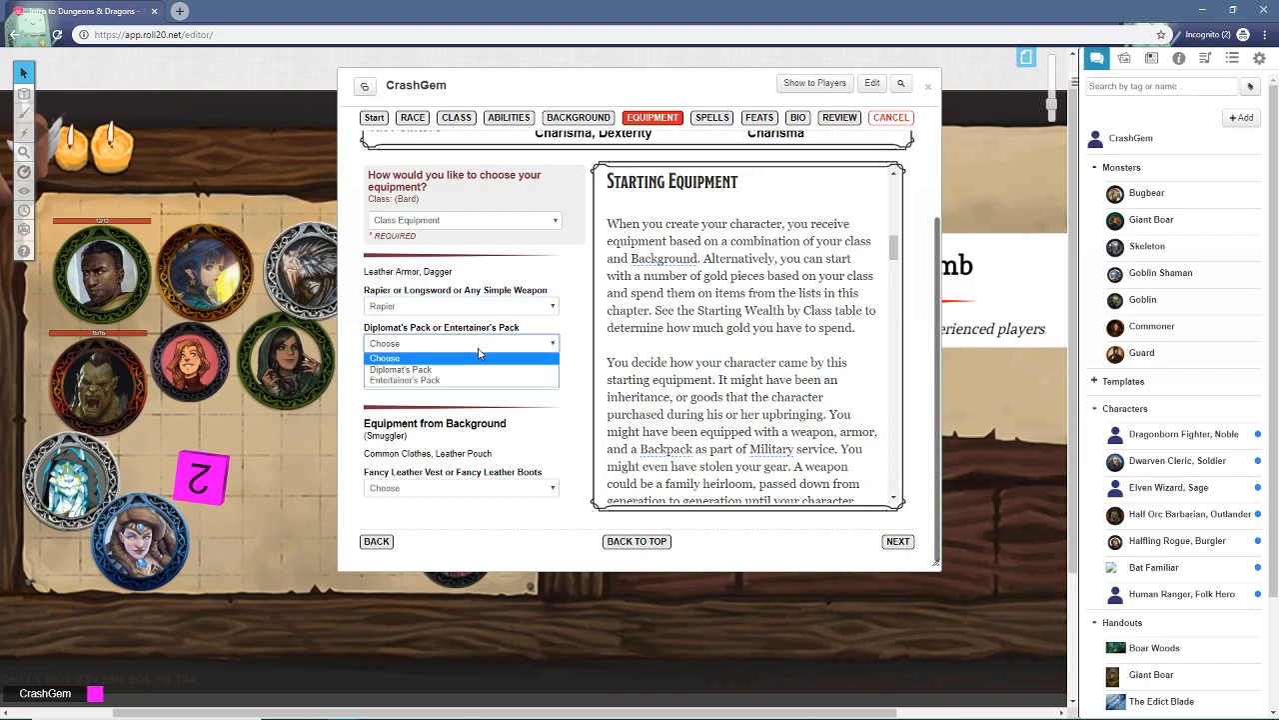
left_click(407, 372)
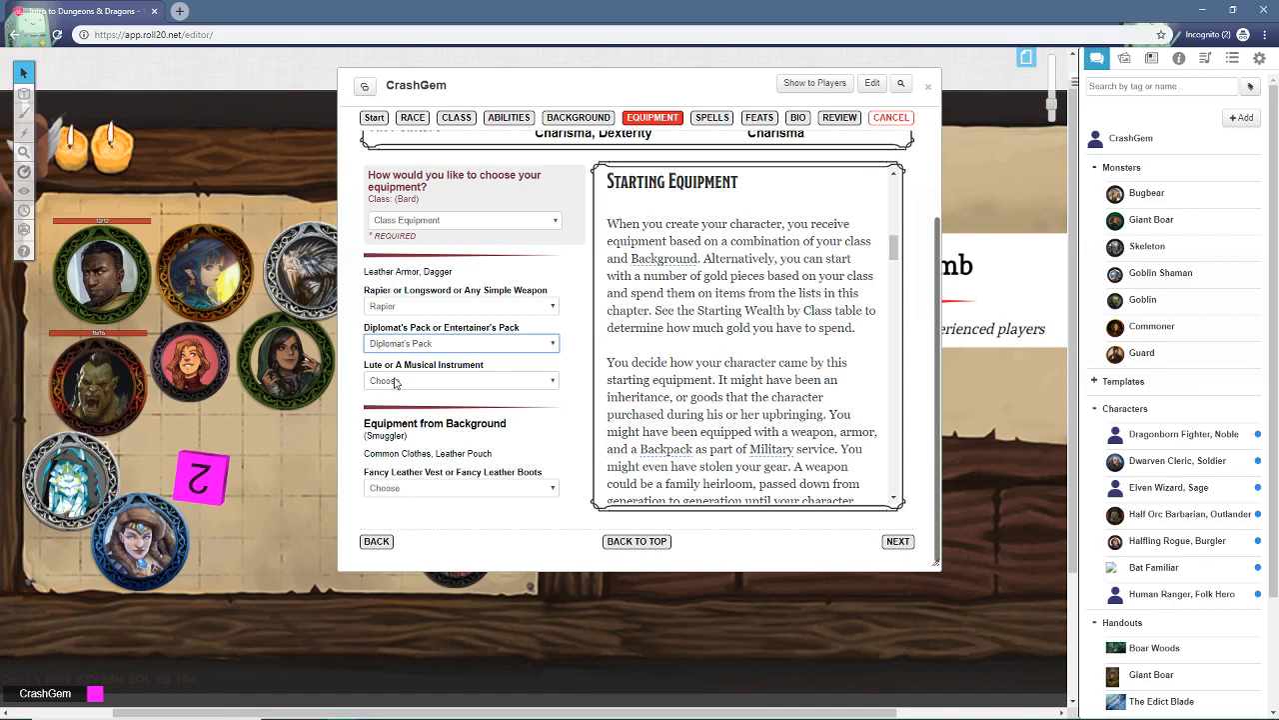
Step: Choose the Lute as the musical instrument and the Fancy Leather Vest as the Smuggler background item
left_click(386, 388)
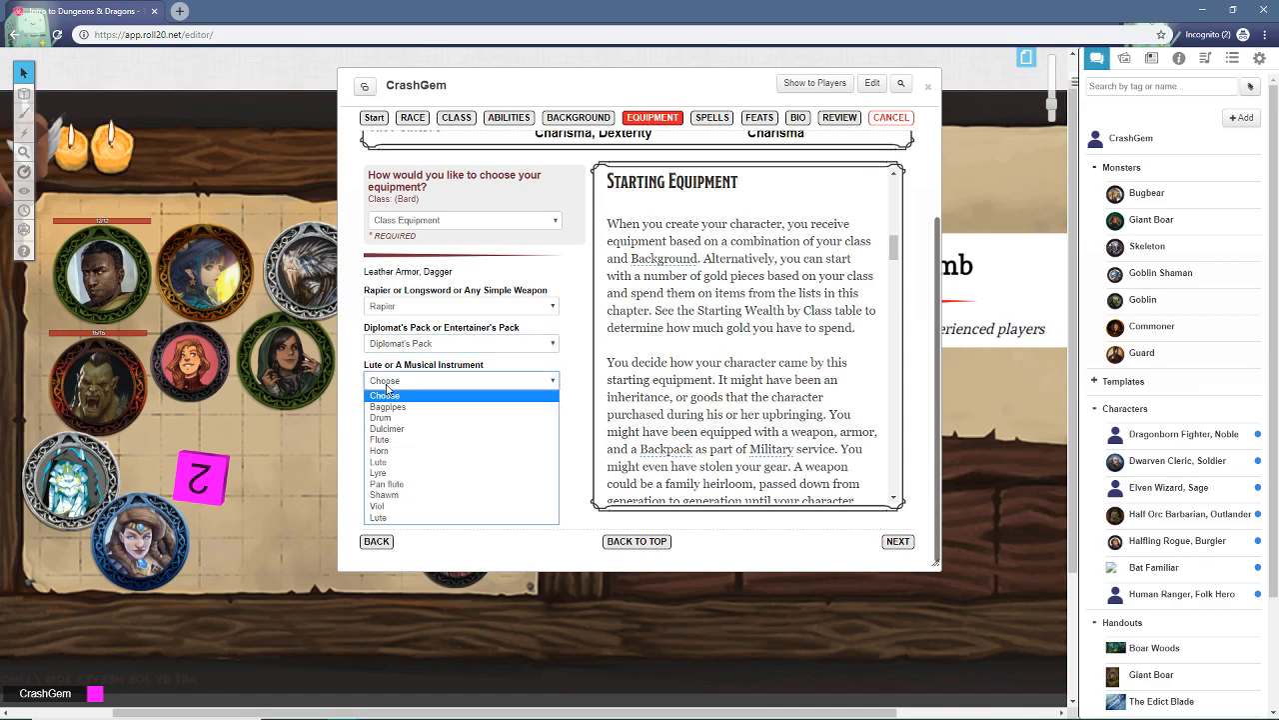
left_click(405, 463)
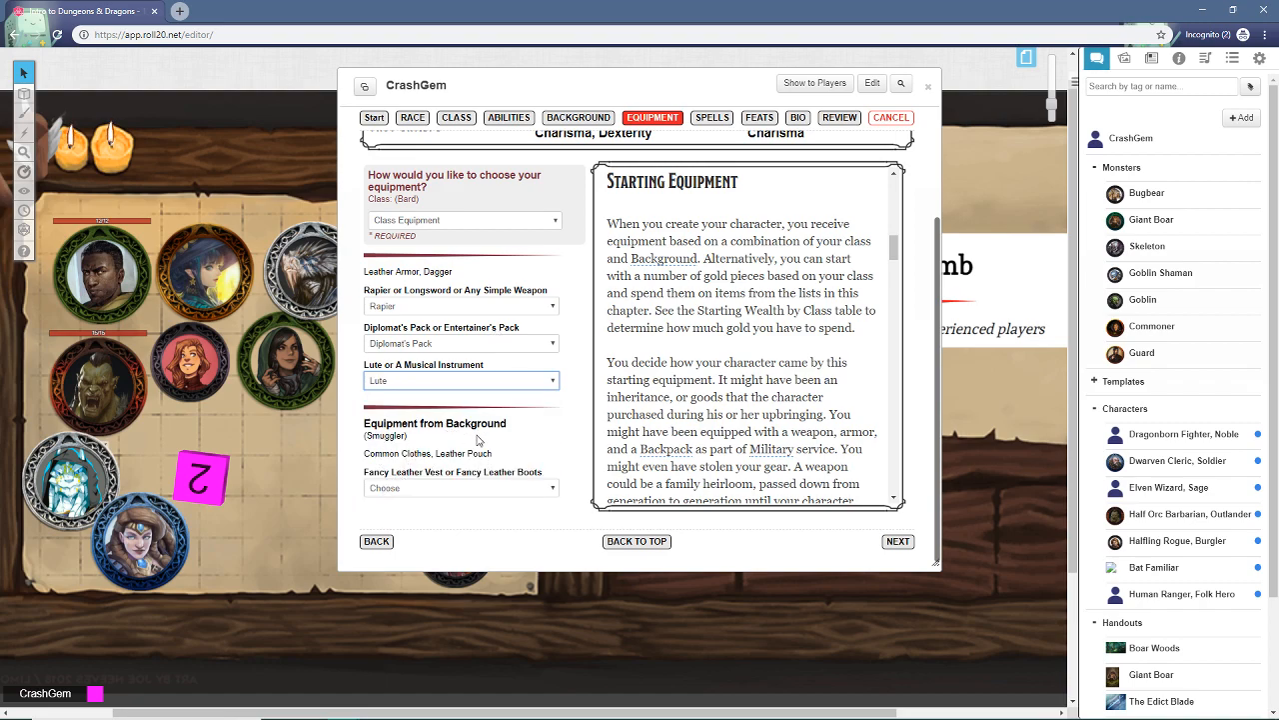
left_click(443, 496)
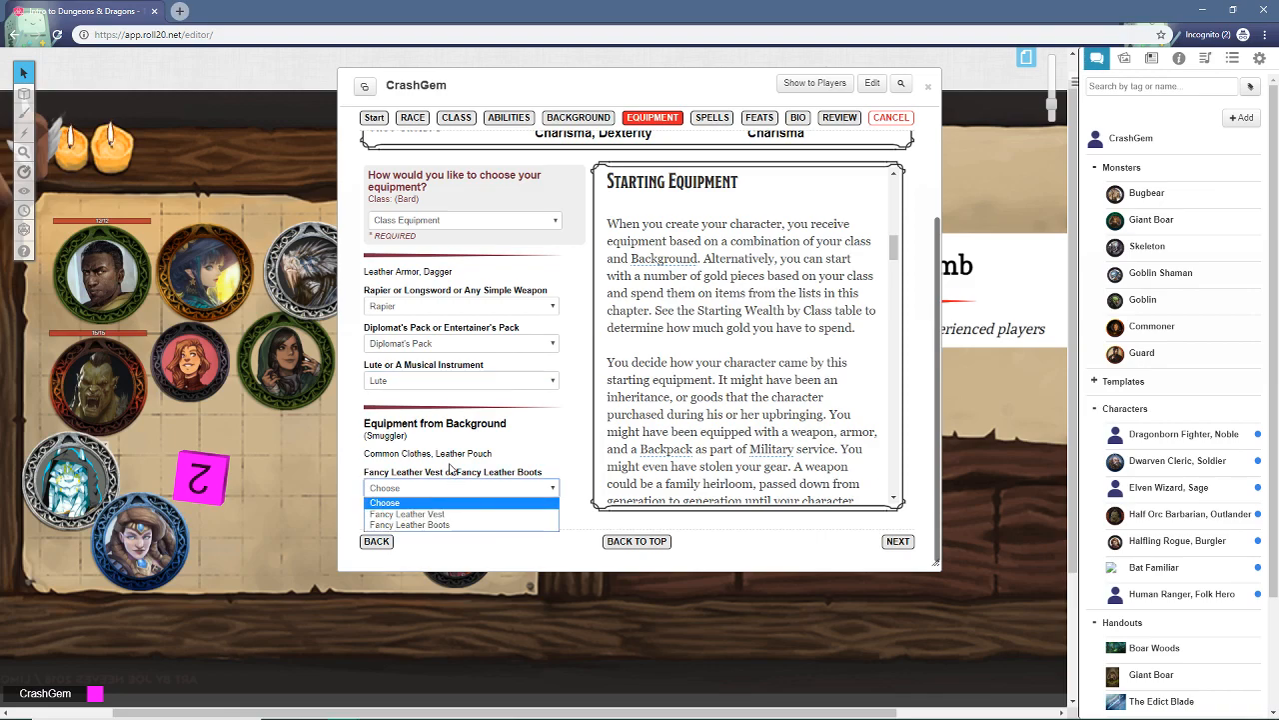
left_click(447, 515)
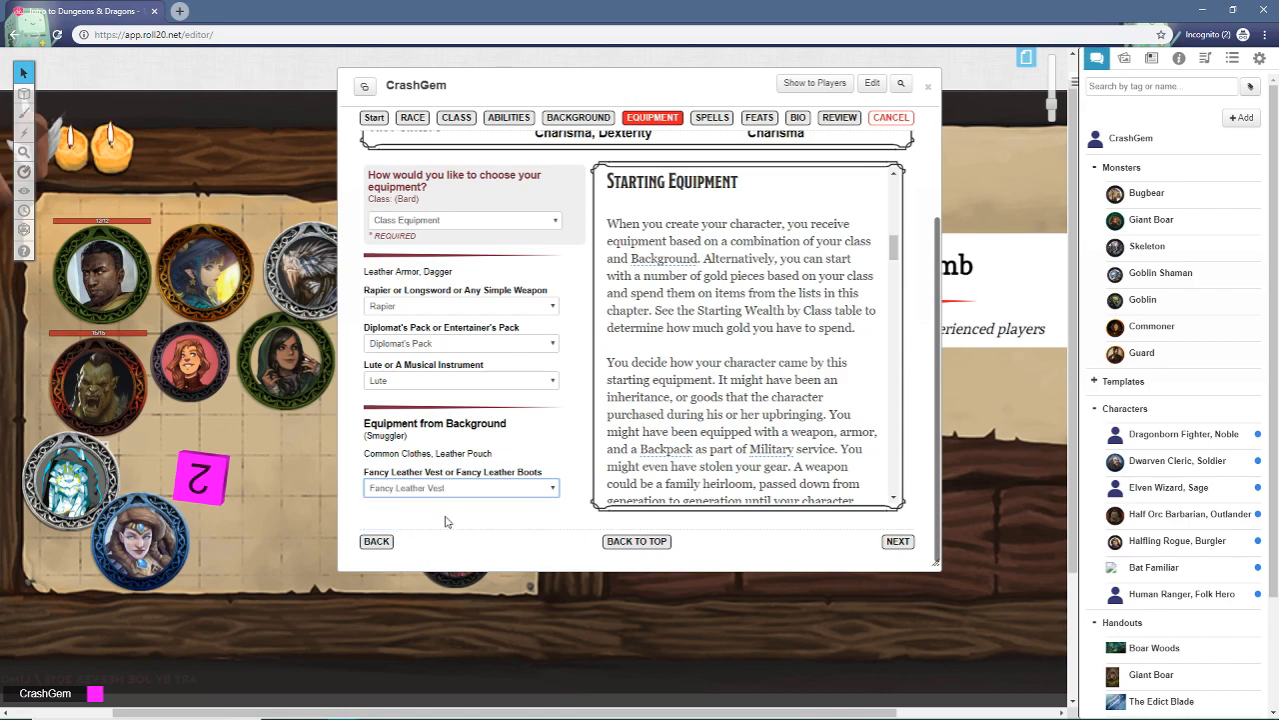
scroll(843, 331, "up", 2)
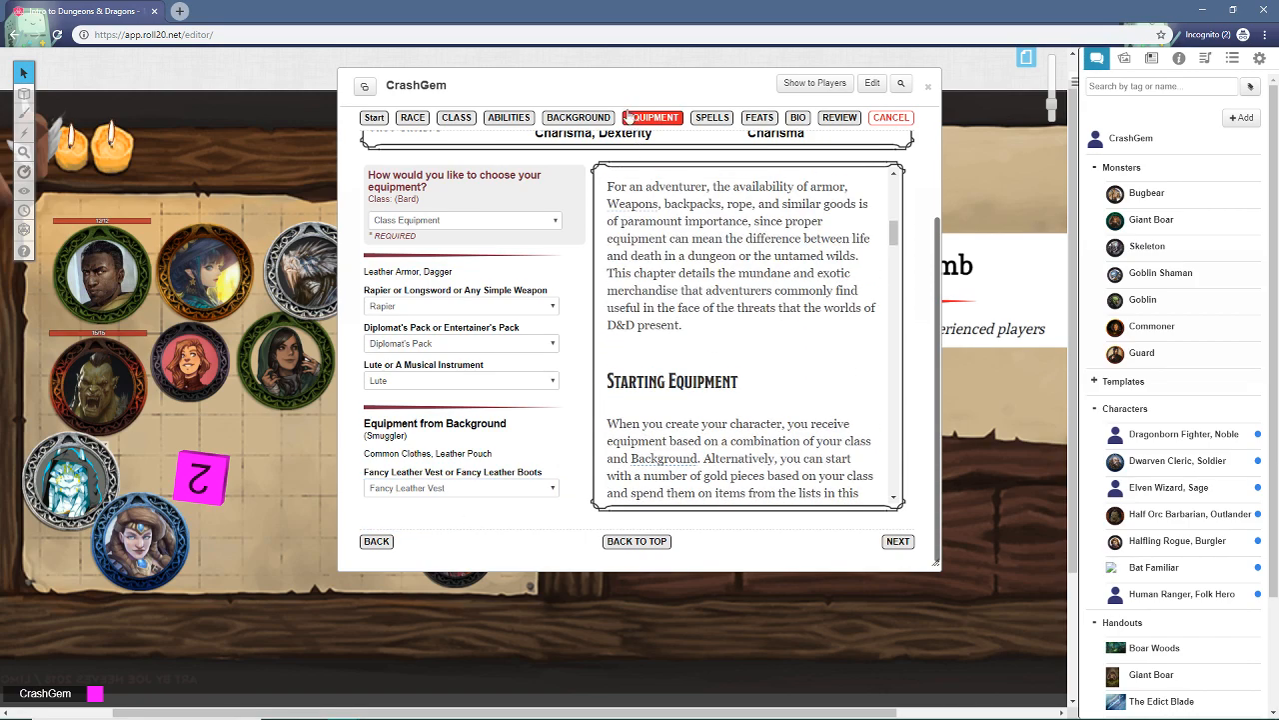
Step: Go to the spells stage and choose Vicious Mockery and Light as the bard's cantrips
left_click(711, 118)
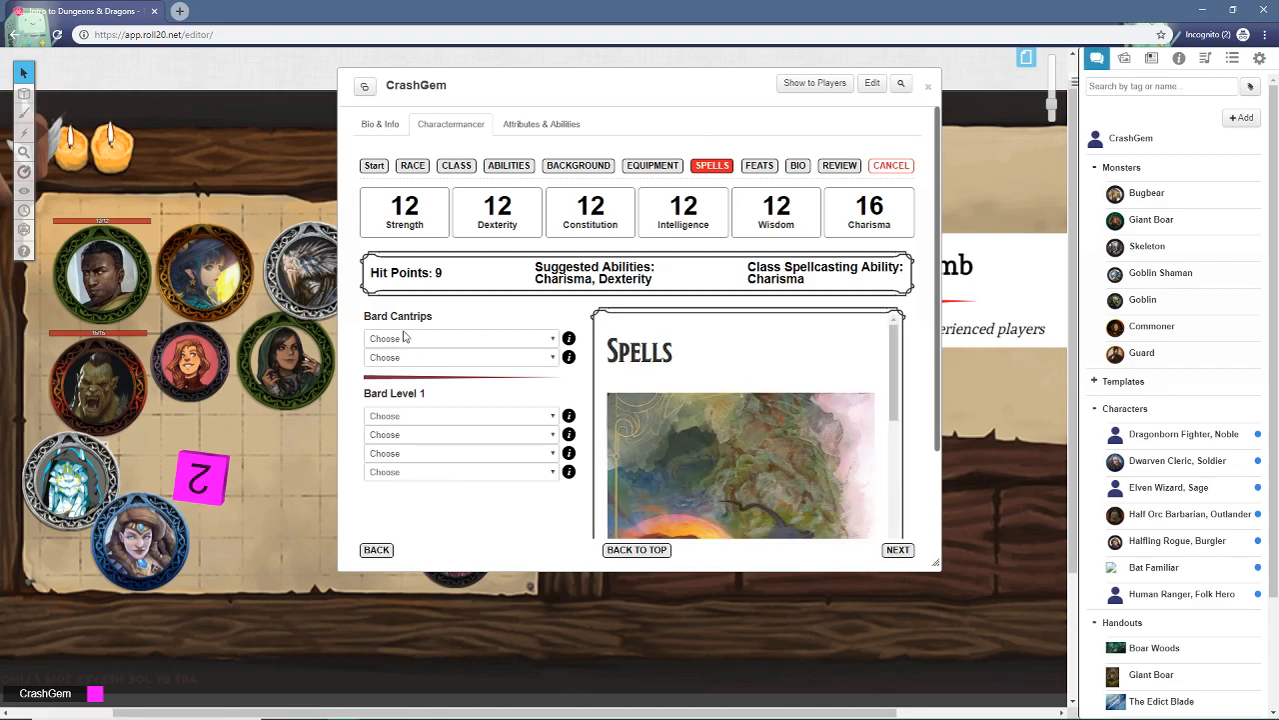
scroll(716, 394, "down", 10)
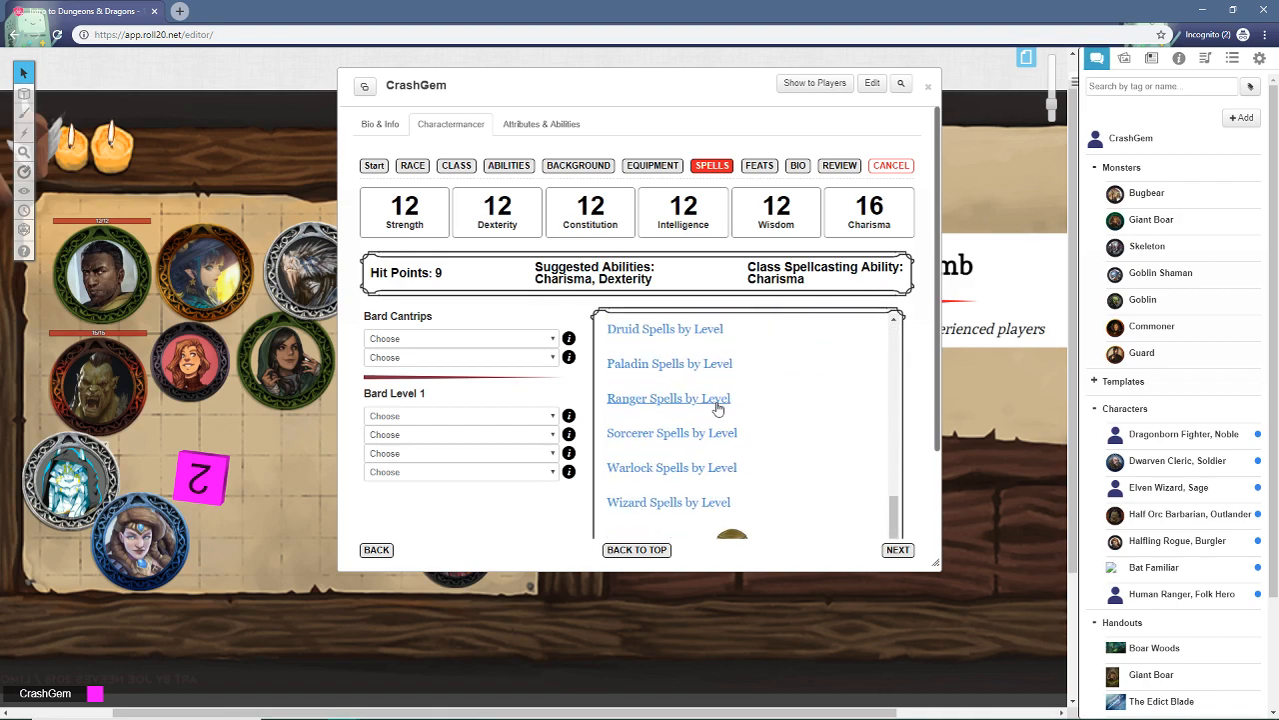
scroll(716, 407, "down", 2)
scroll(710, 414, "up", 5)
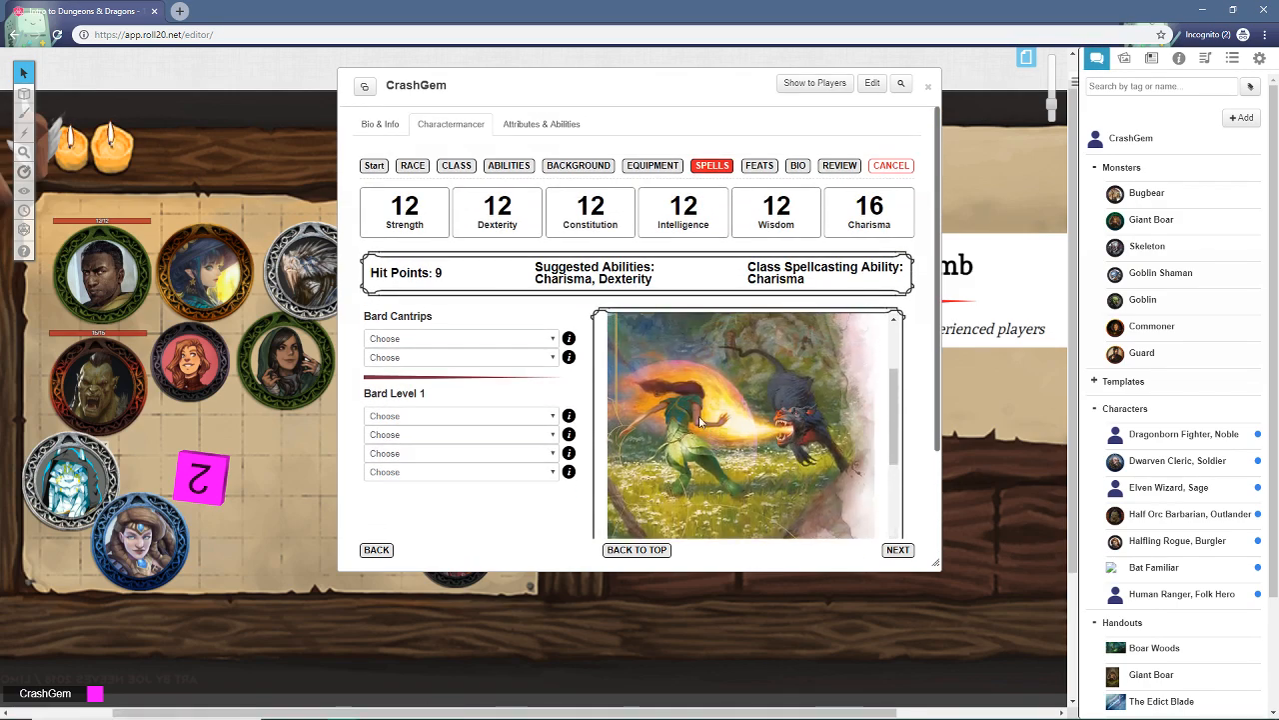
scroll(704, 425, "up", 3)
left_click(462, 339)
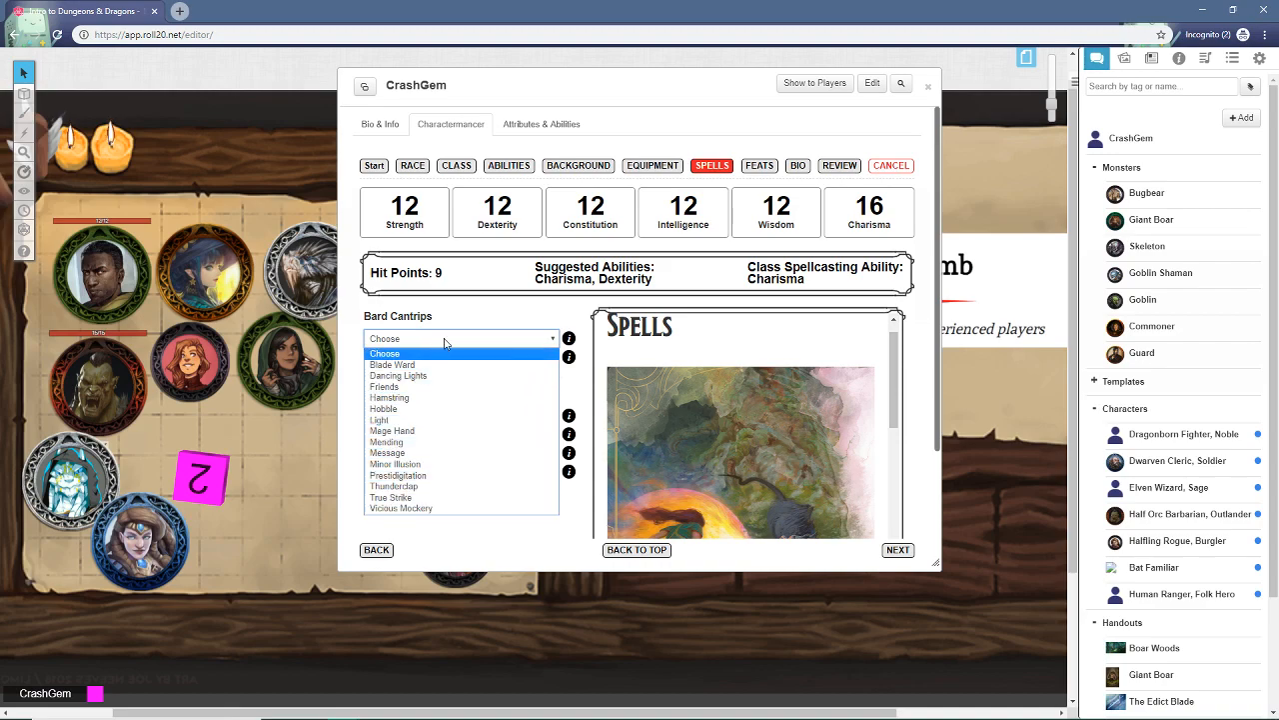
left_click(427, 509)
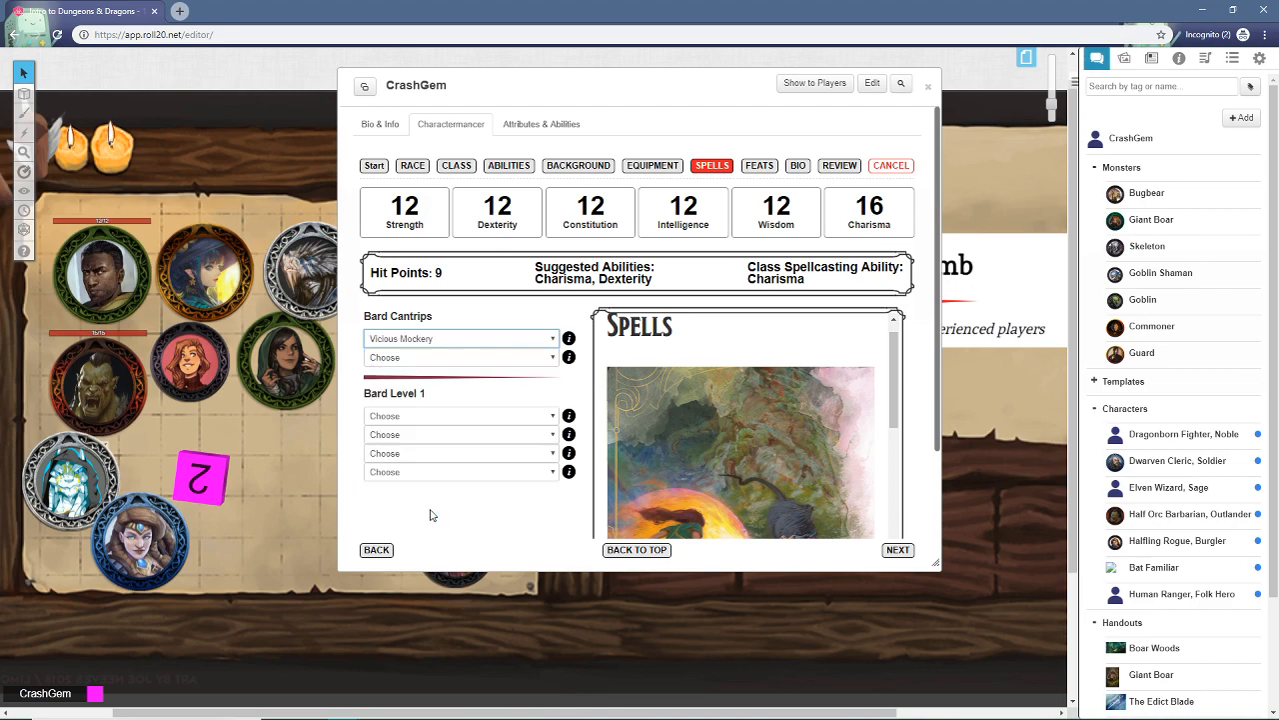
scroll(453, 459, "down", 2)
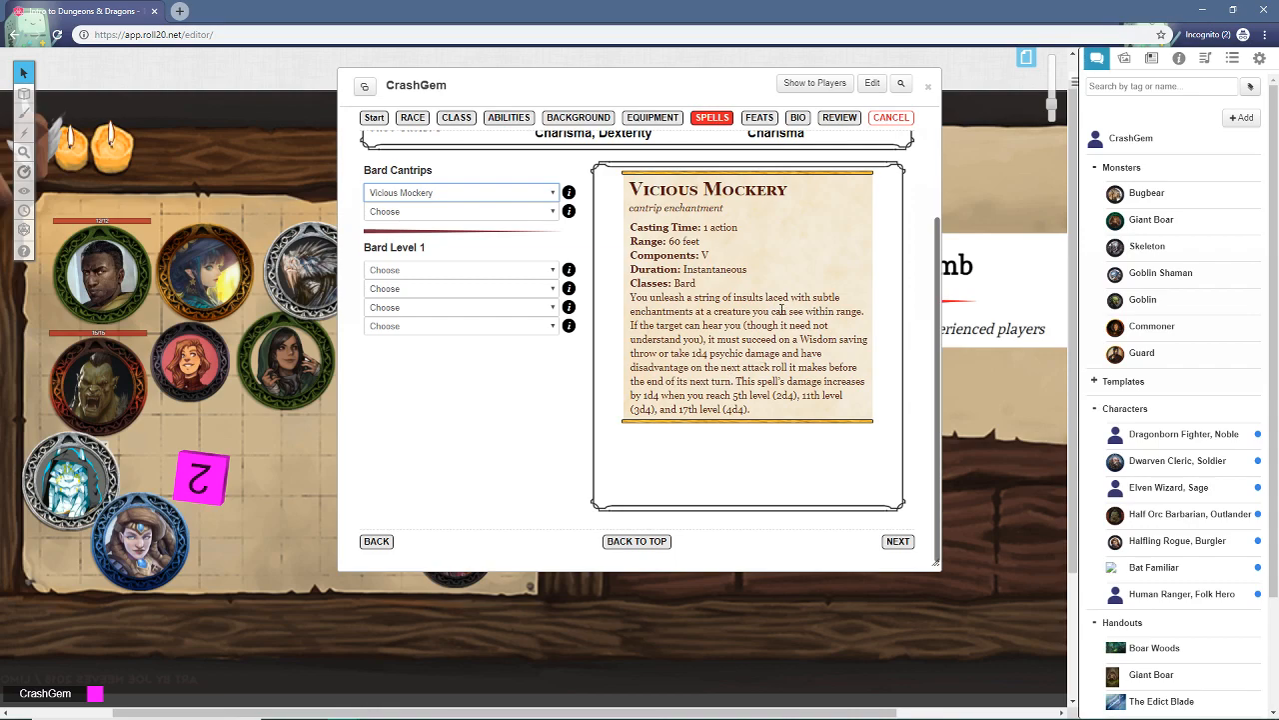
left_click(403, 213)
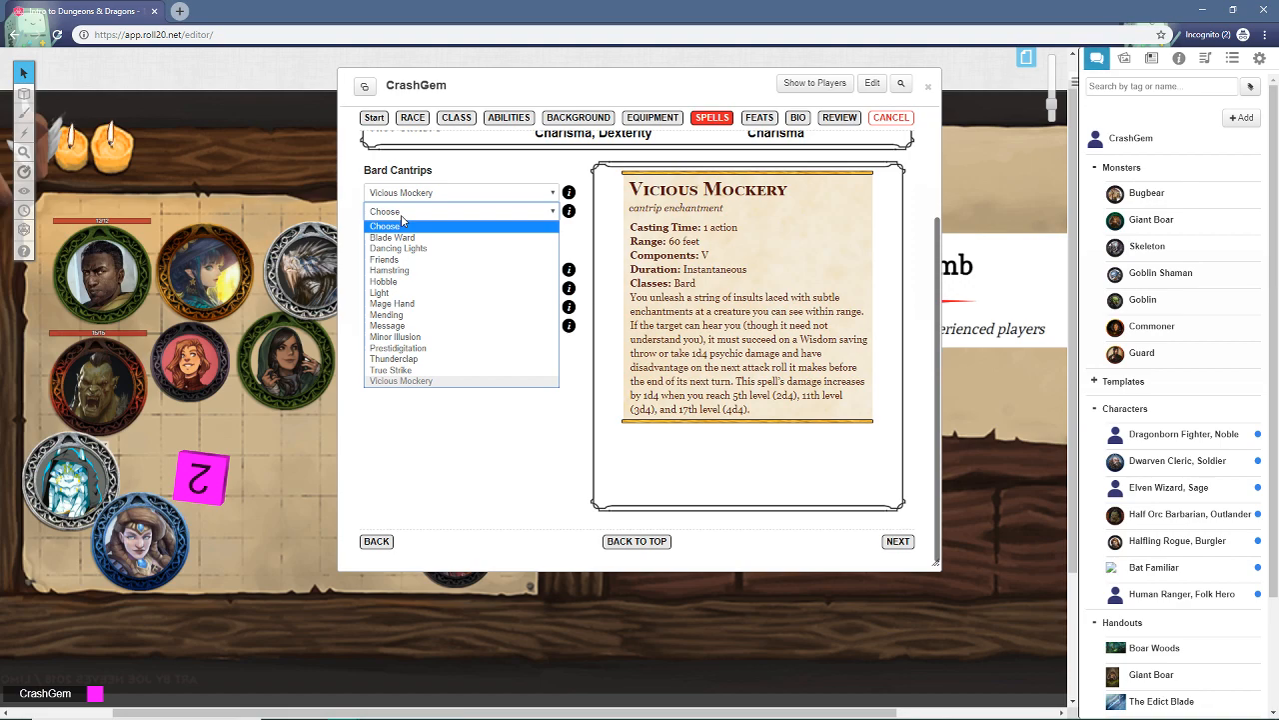
left_click(394, 294)
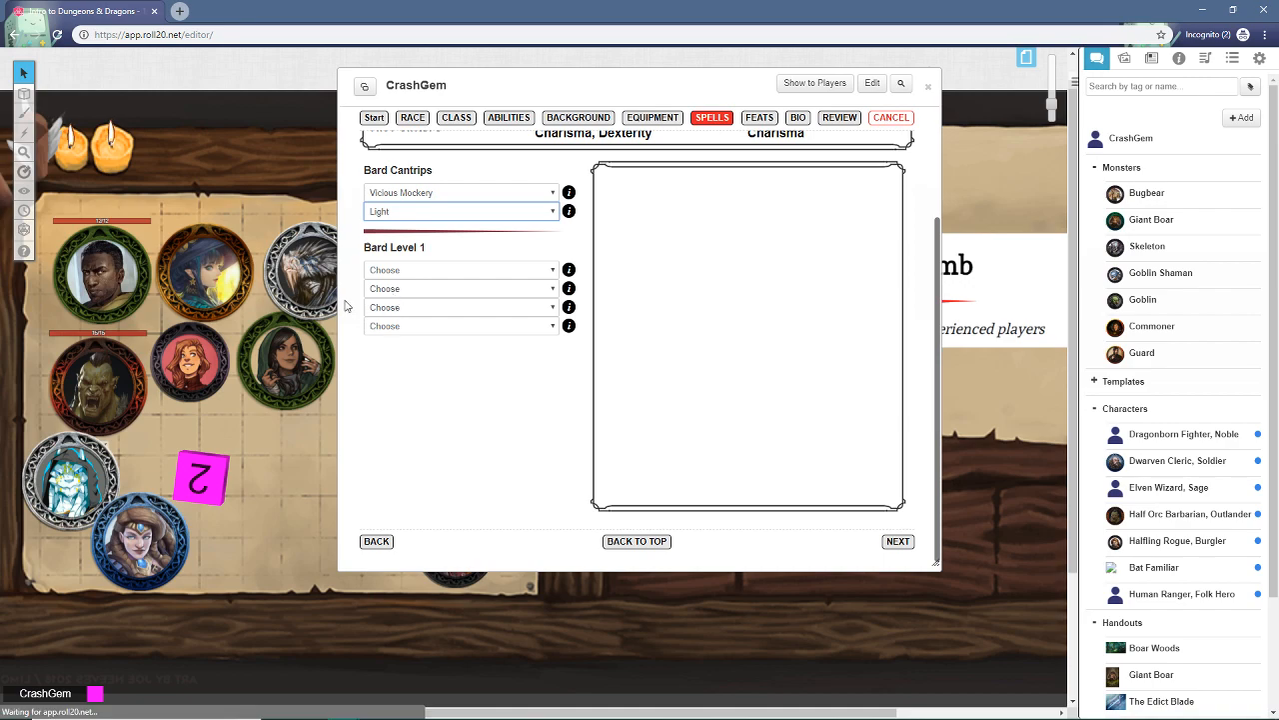
Step: Choose Healing Word, Identify, Disguise Self and Comprehend Languages as the four level 1 bard spells
left_click(452, 271)
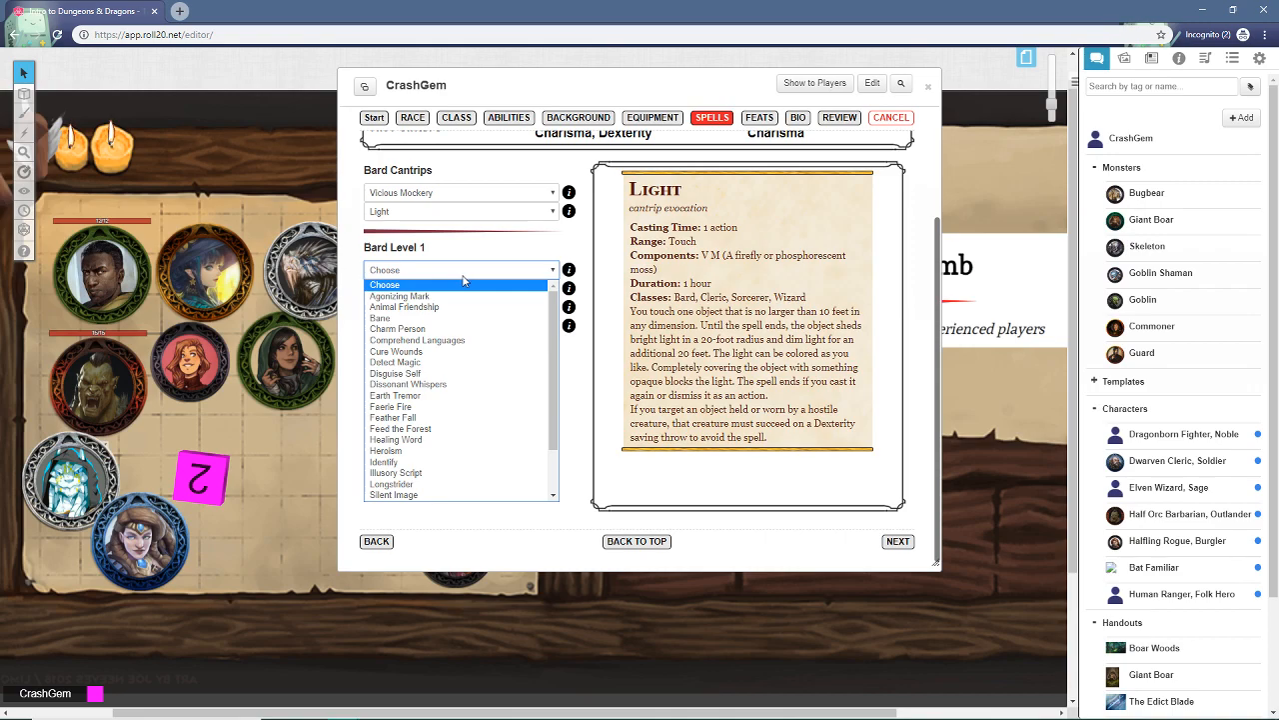
left_click(464, 444)
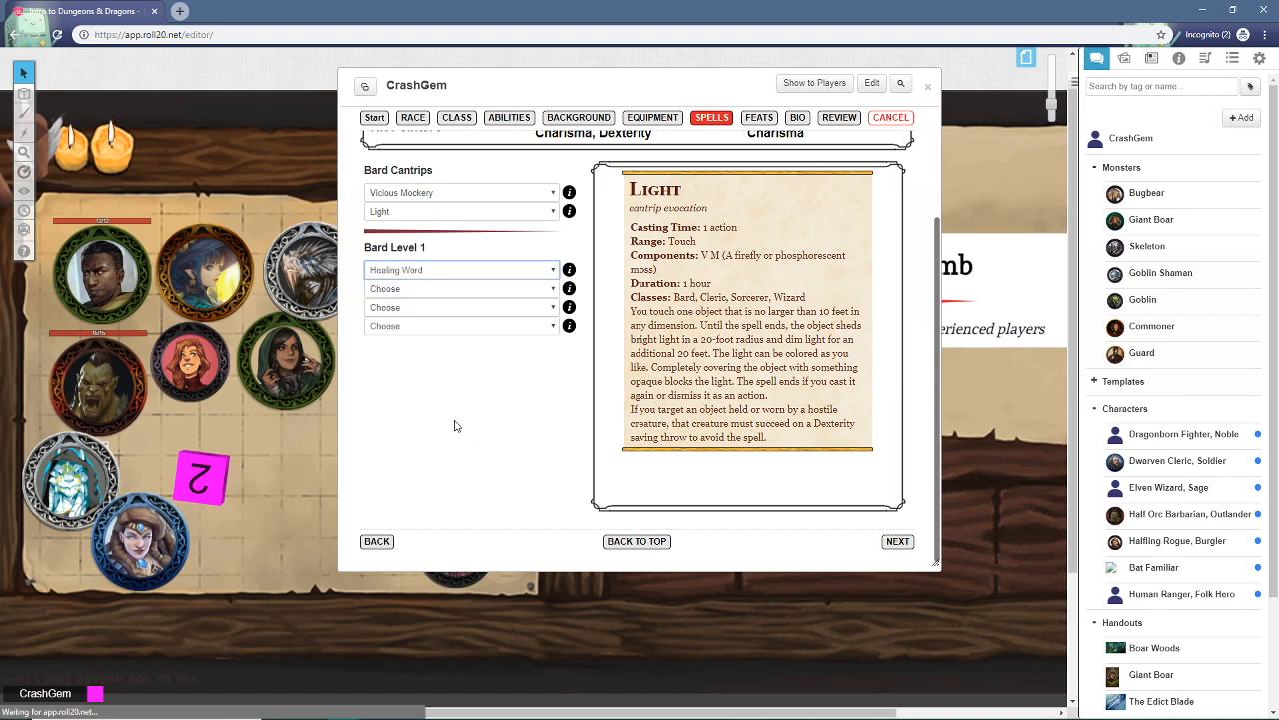
left_click(425, 289)
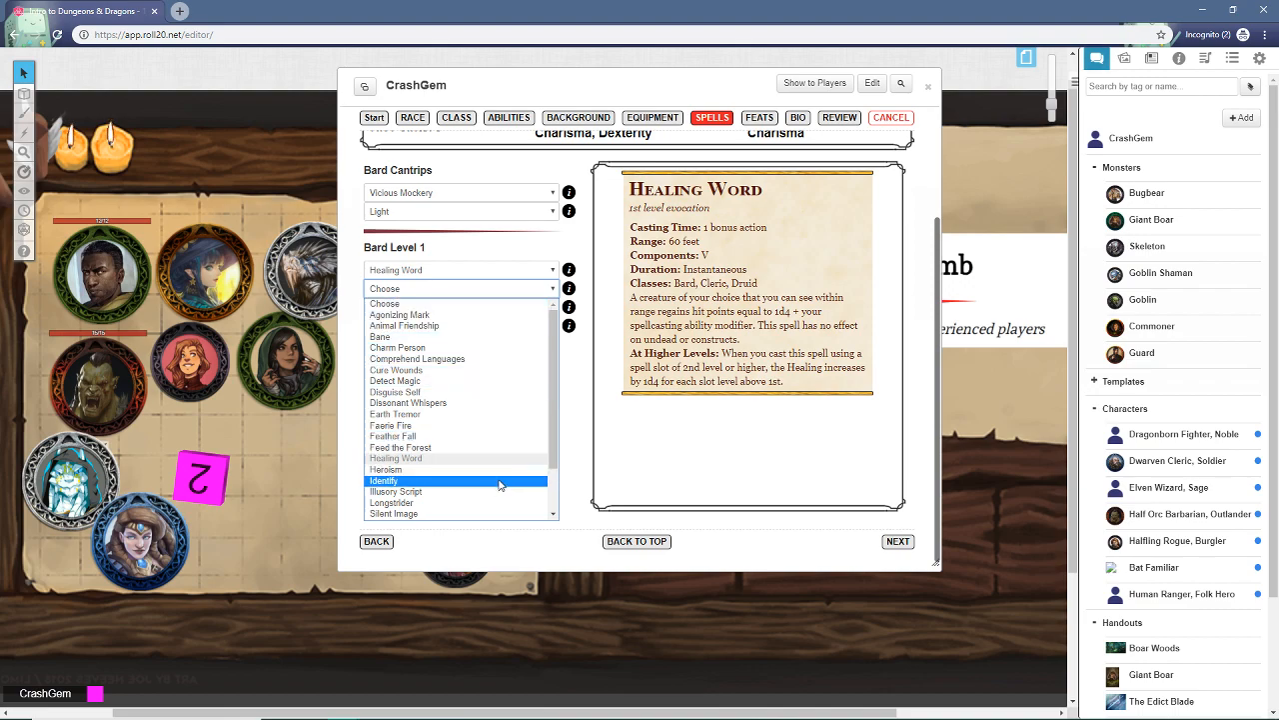
left_click(415, 481)
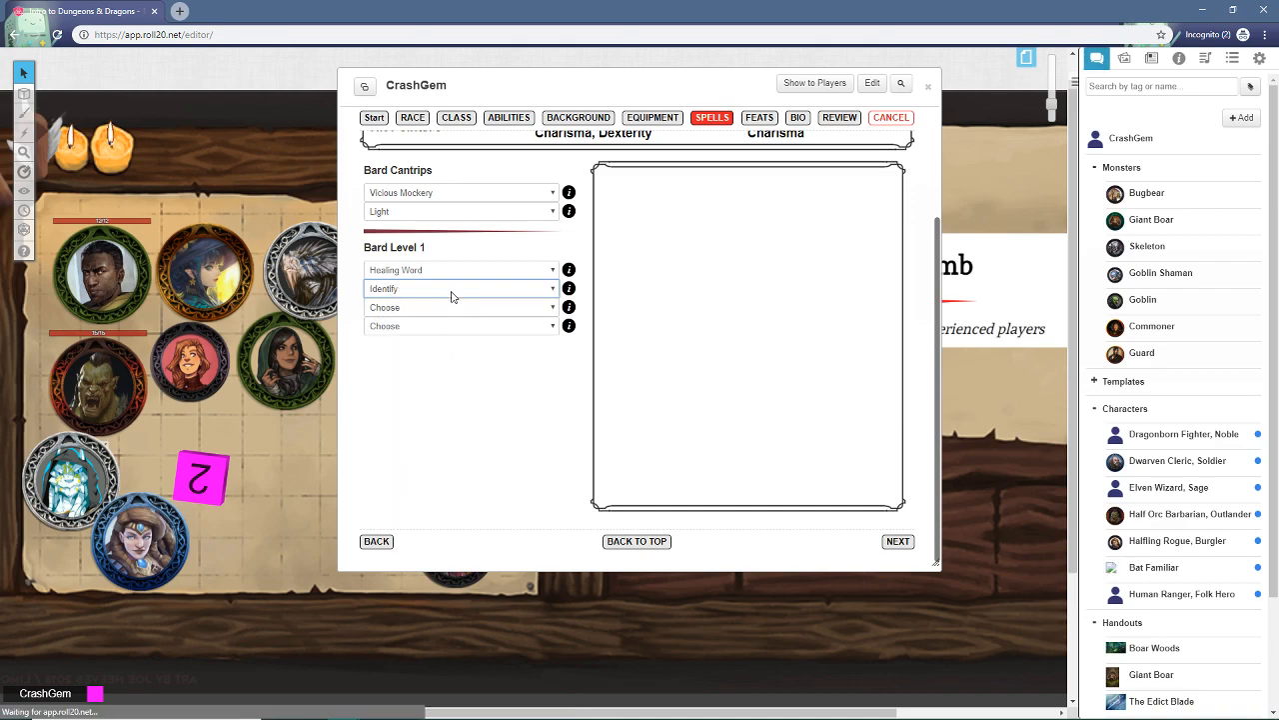
left_click(447, 310)
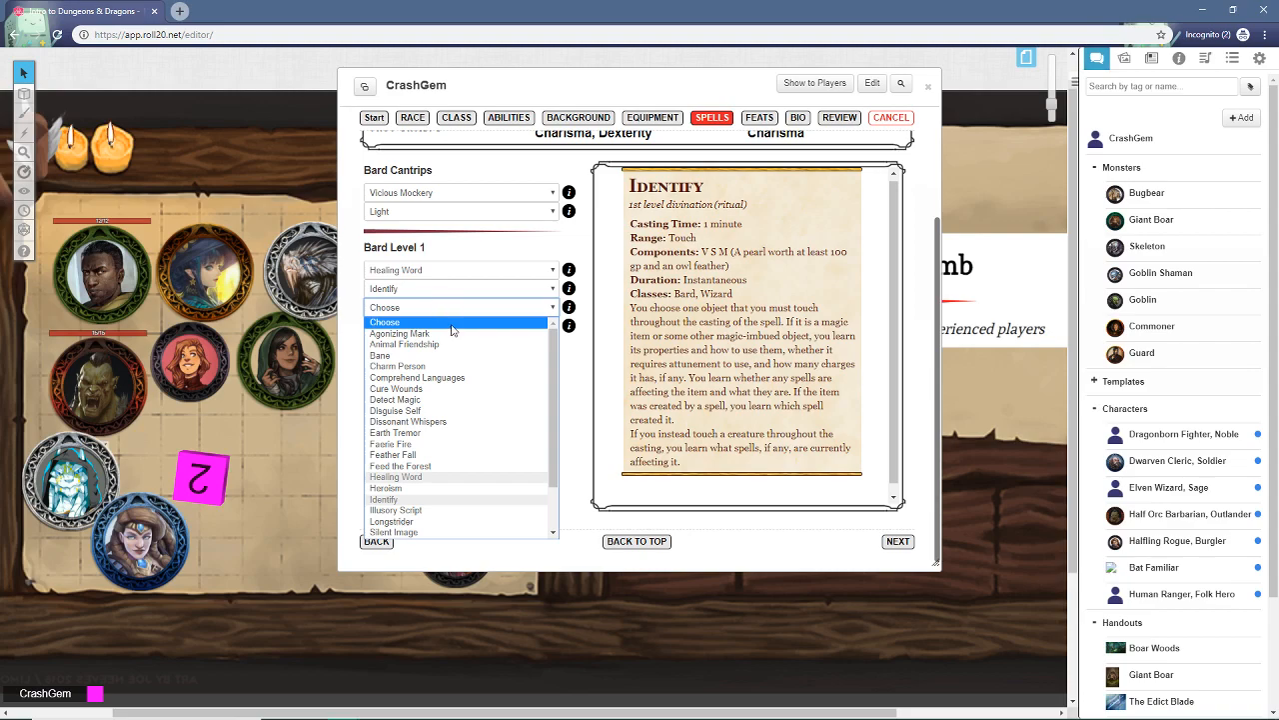
left_click(421, 411)
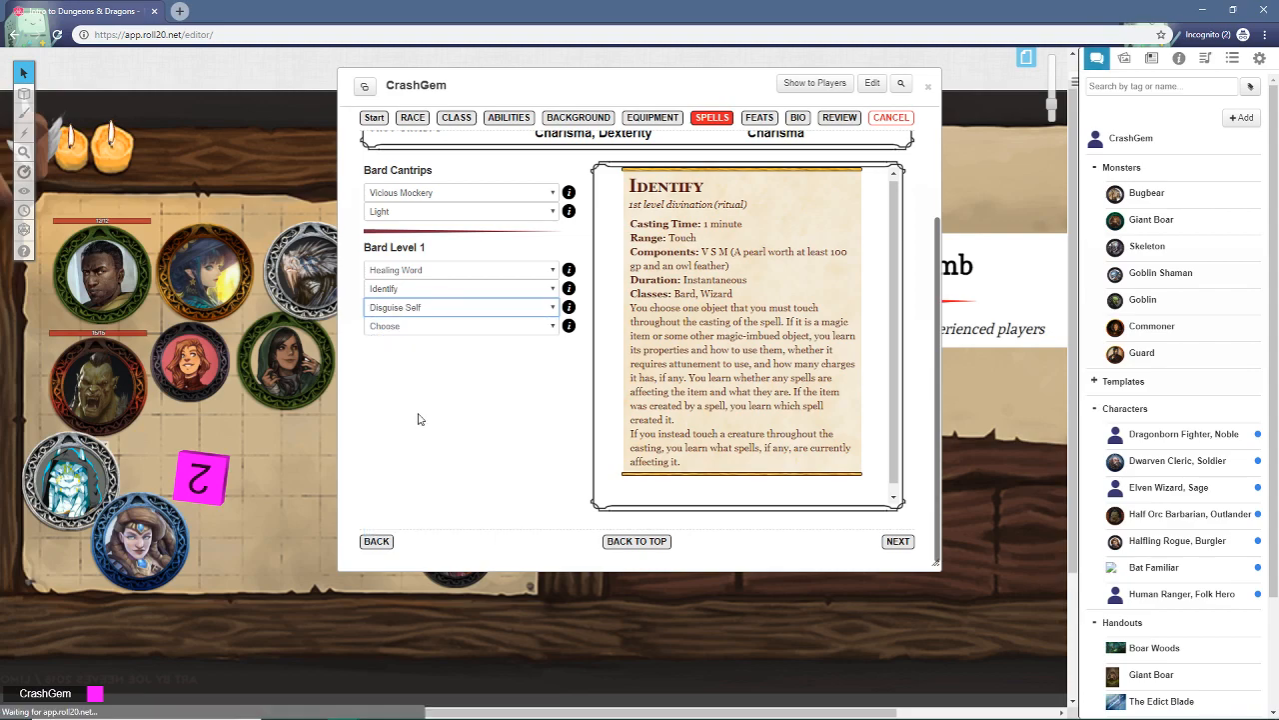
left_click(475, 329)
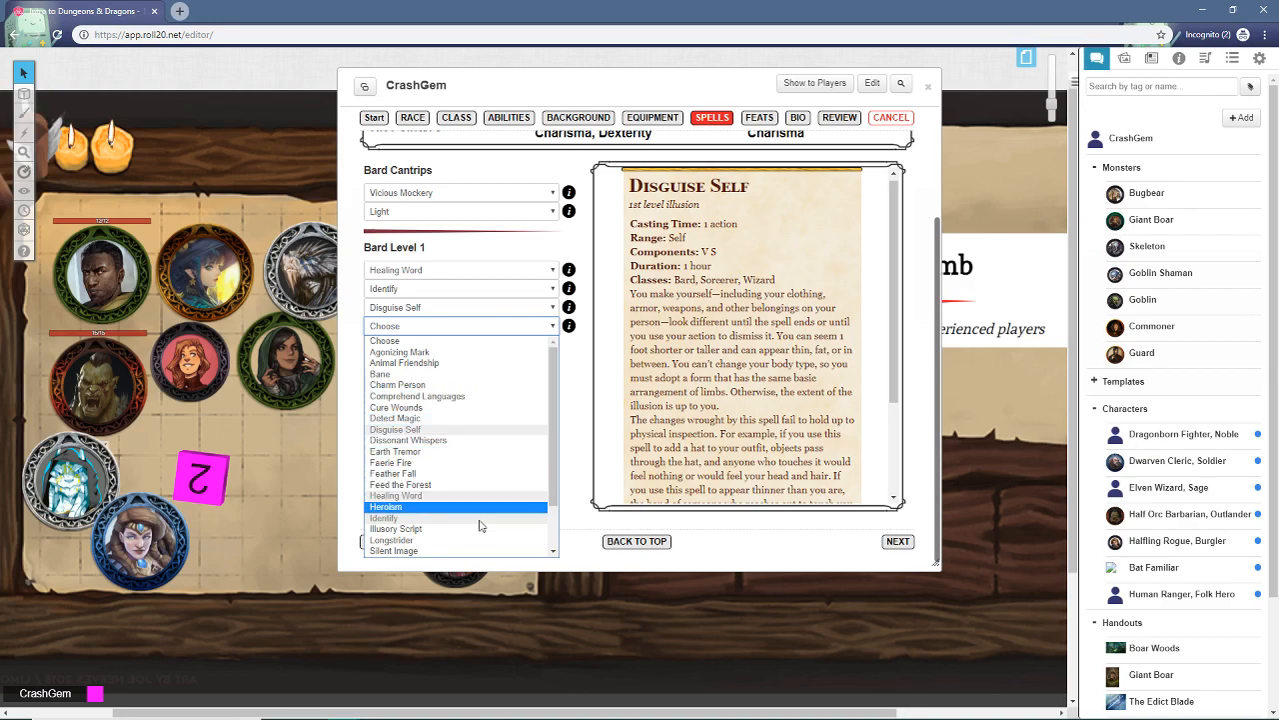
left_click(440, 397)
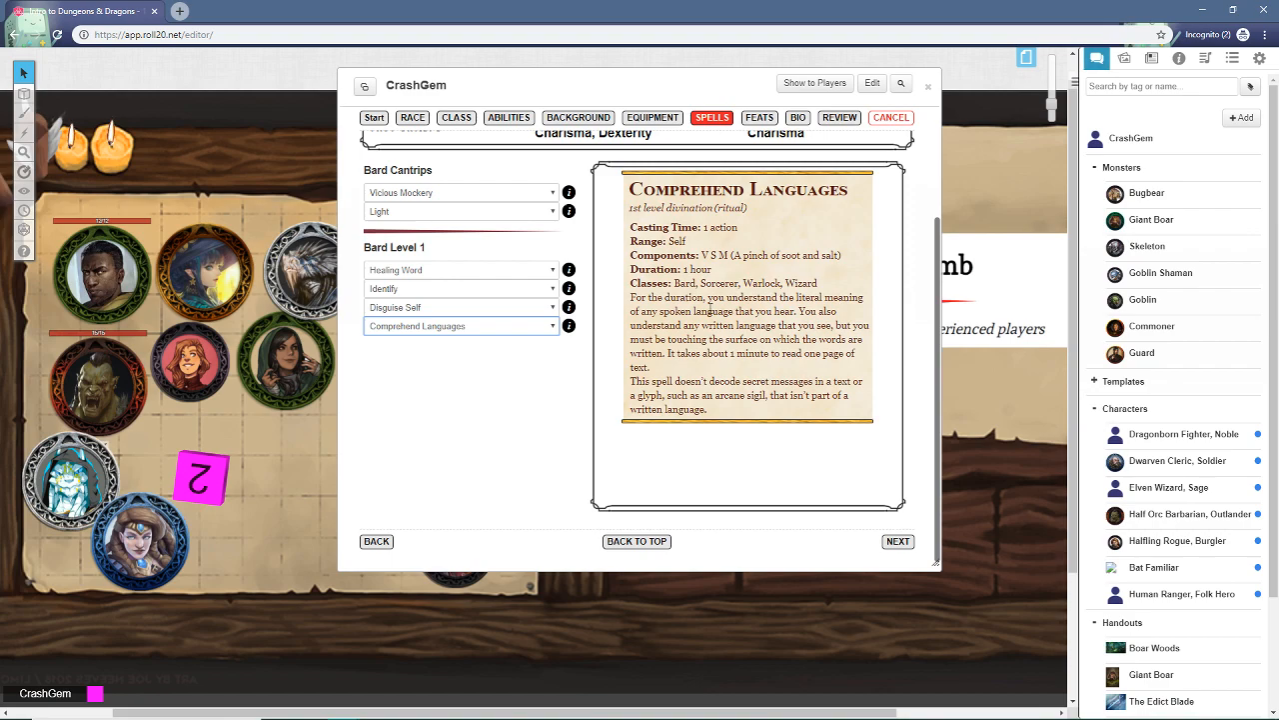
left_click(443, 395)
Step: Go through the feats stage to the bio stage and replace the default character name with a new one
scroll(442, 395, "up", 3)
left_click(763, 166)
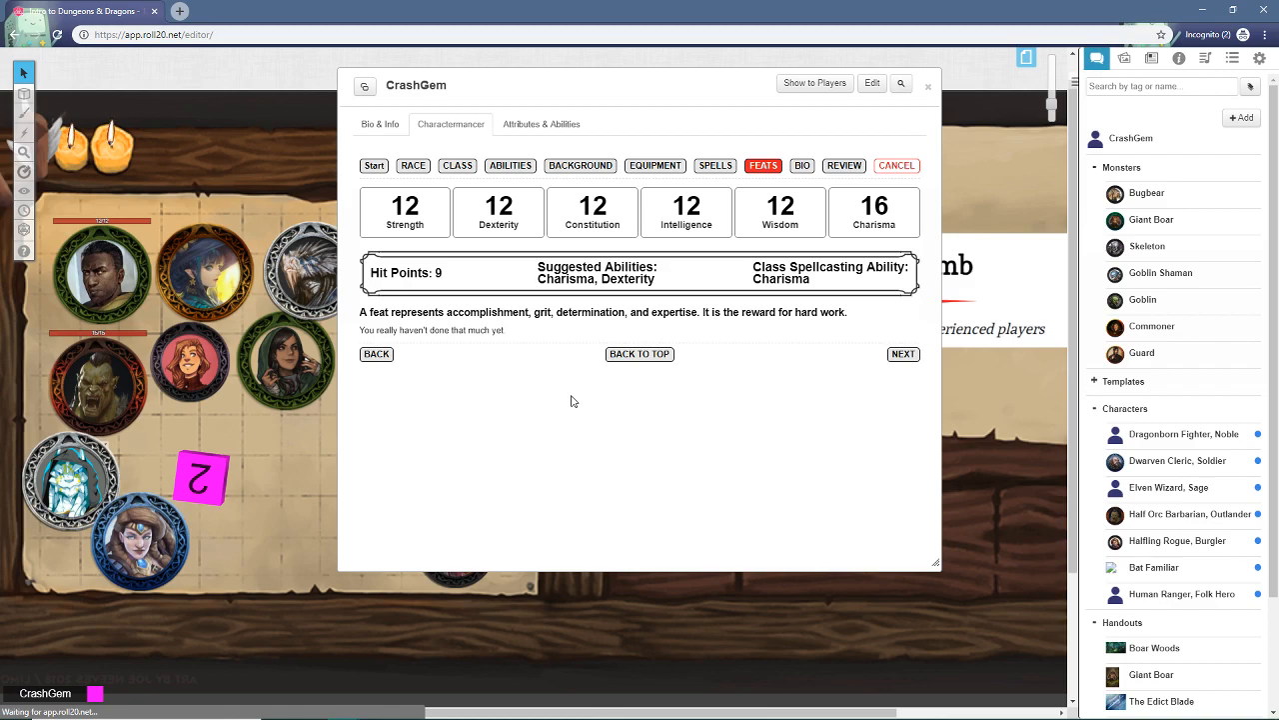
left_click(805, 168)
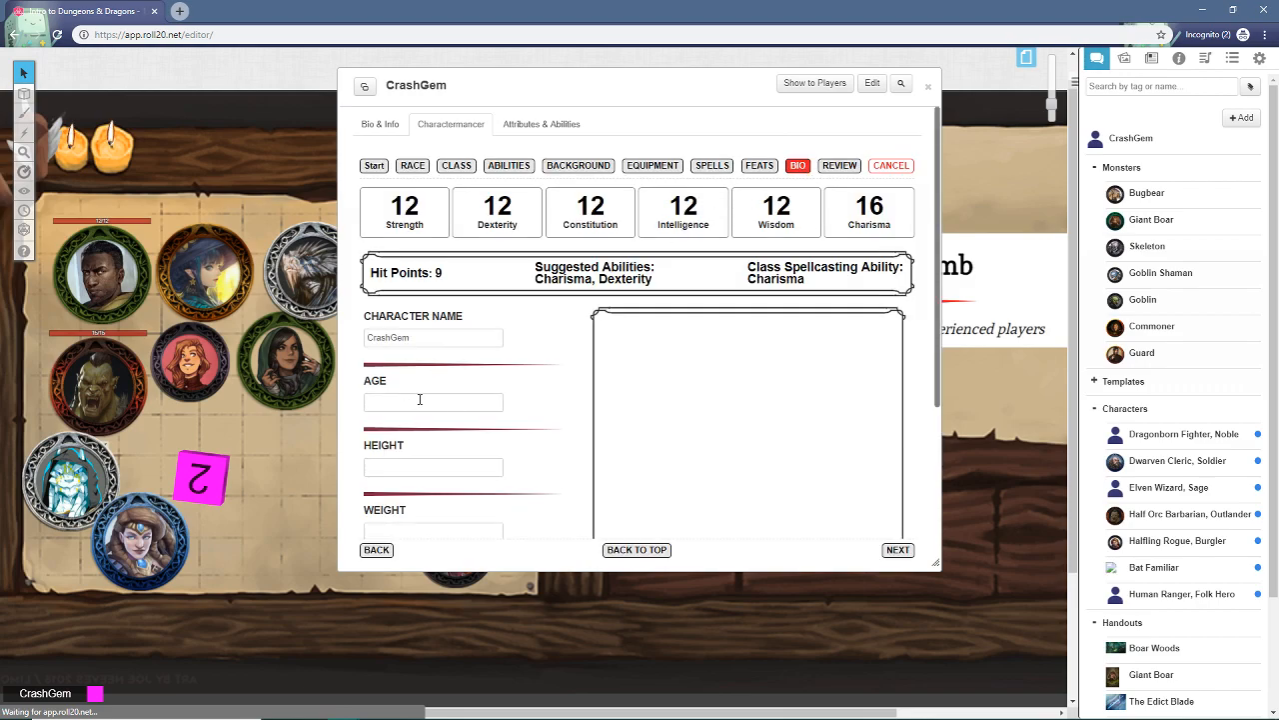
scroll(471, 418, "down", 2)
scroll(427, 206, "up", 2)
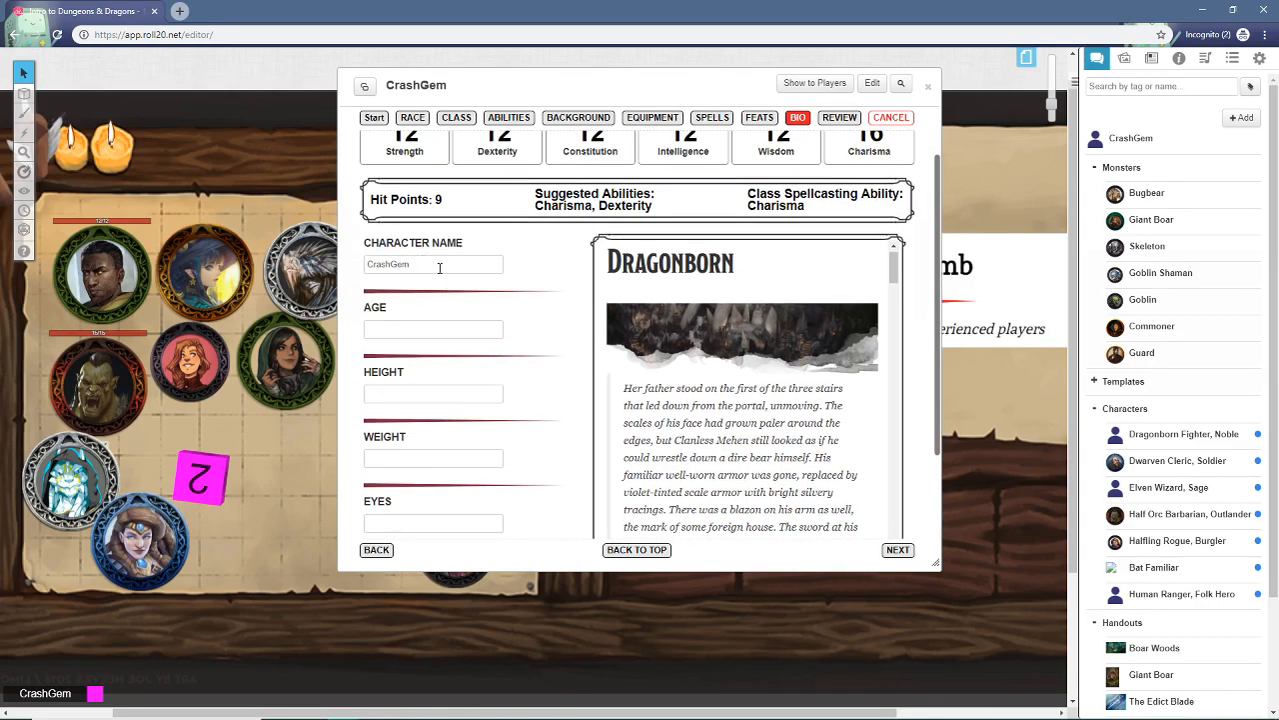
left_click_drag(413, 264, 327, 262)
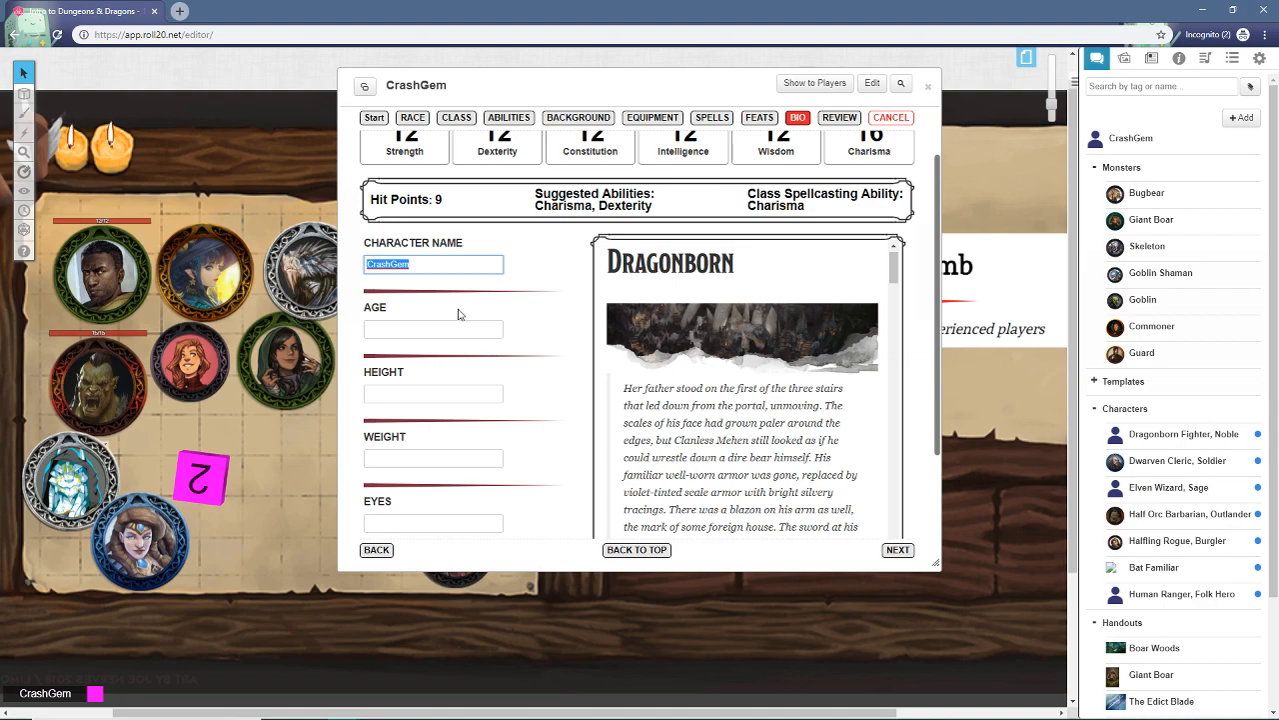
type("Petrov")
Step: Look up the typical Dragonborn age in the race description and set the character's age to 19
left_click(470, 330)
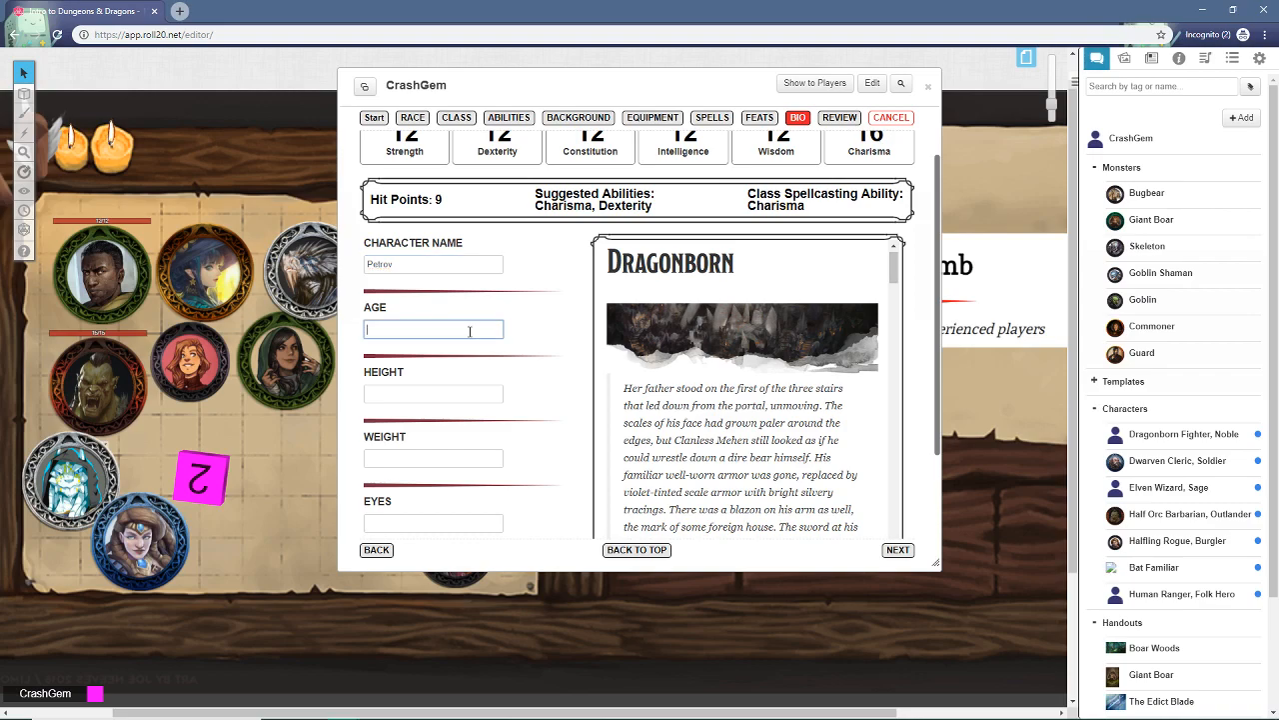
scroll(798, 390, "down", 8)
scroll(801, 420, "up", 5)
scroll(806, 416, "up", 4)
scroll(700, 405, "down", 8)
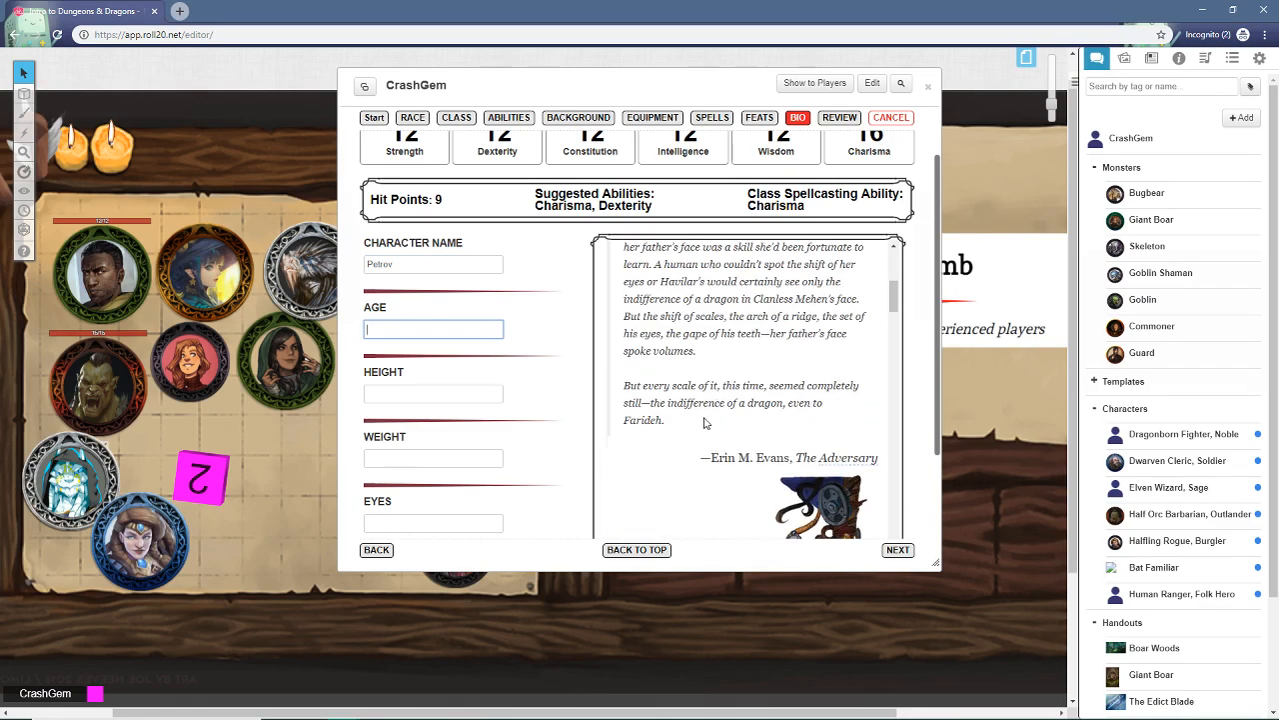
scroll(714, 414, "down", 10)
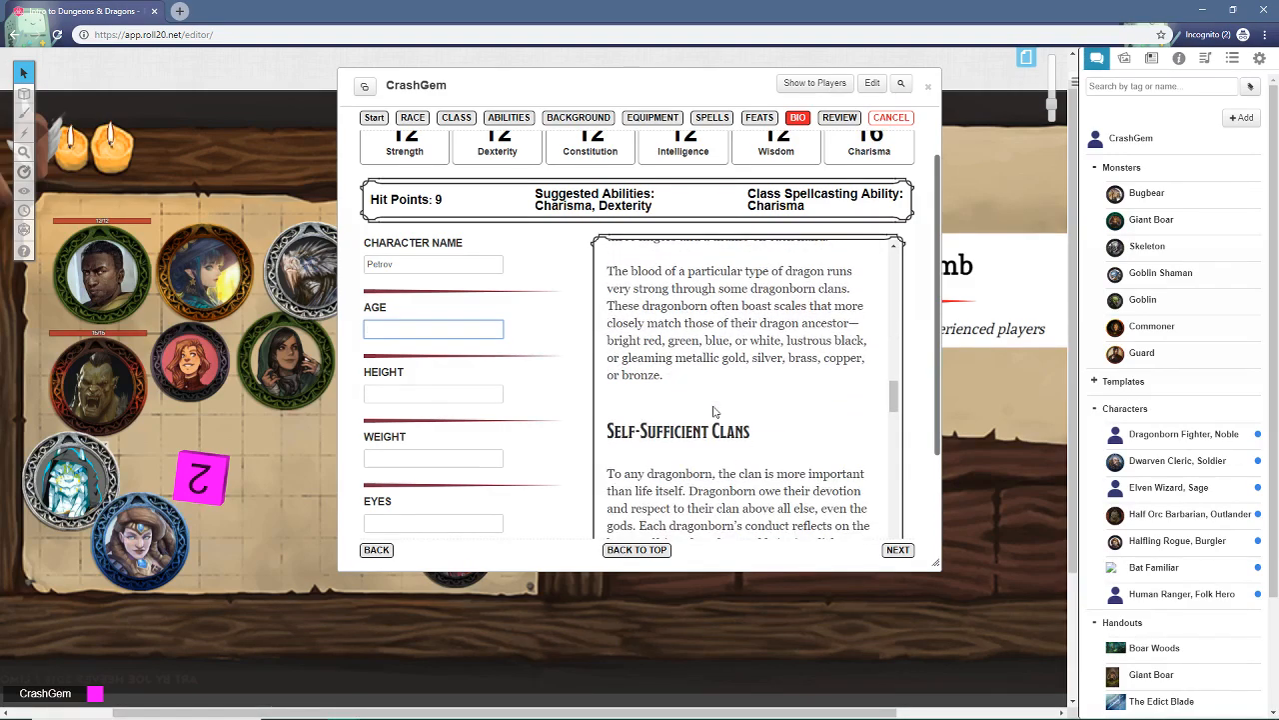
scroll(715, 416, "down", 12)
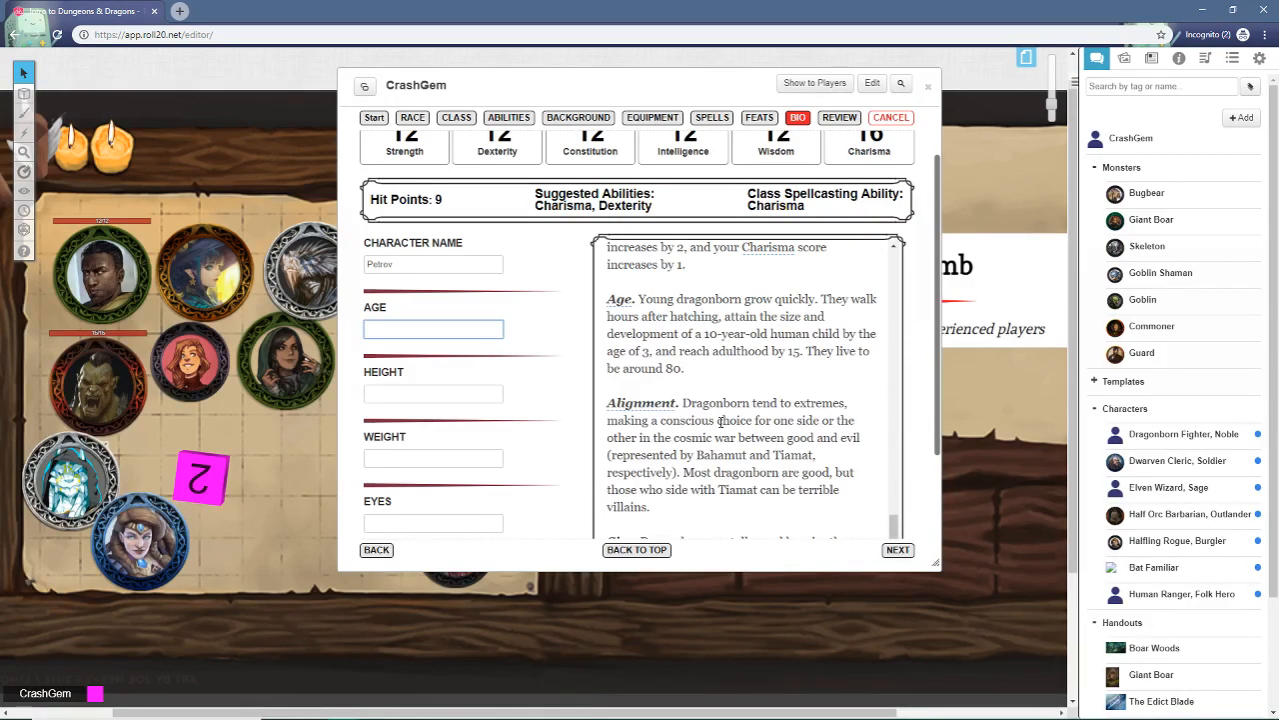
scroll(720, 422, "up", 2)
left_click(424, 335)
type("19")
Step: Check the Dragonborn size description and set the character's height to 6 and weight to 220
left_click(434, 396)
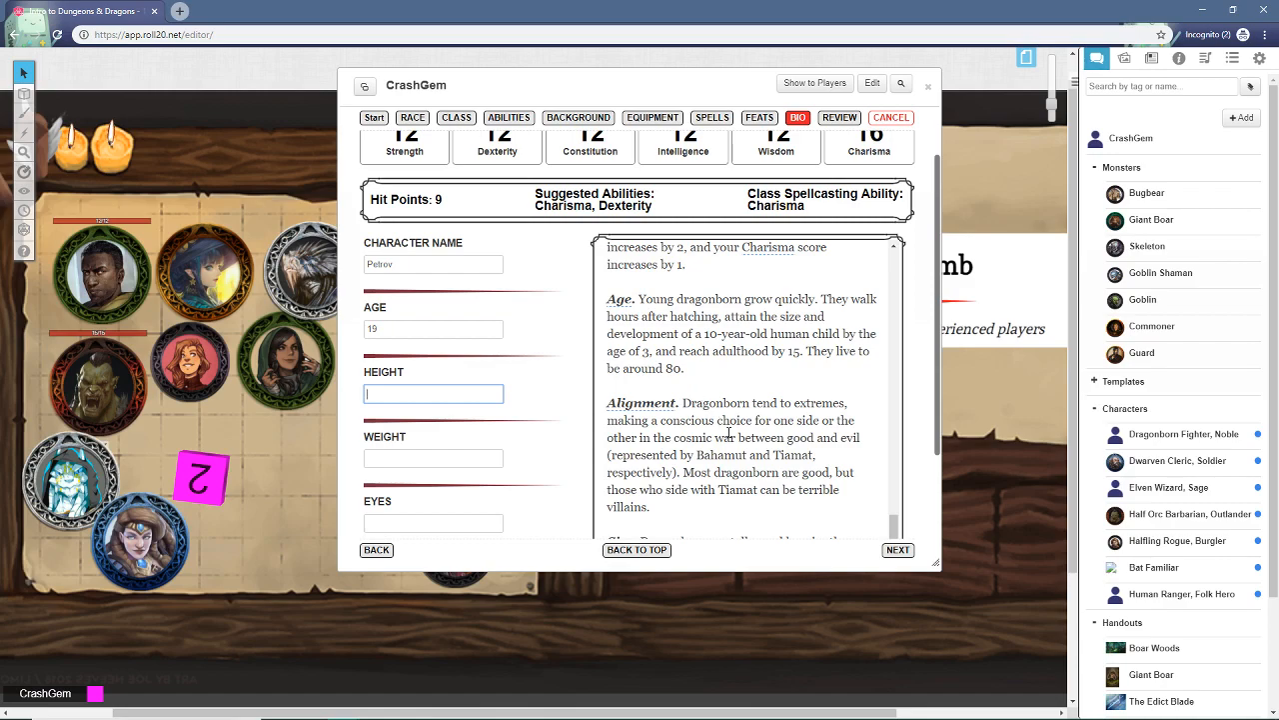
scroll(731, 435, "down", 2)
scroll(731, 438, "down", 2)
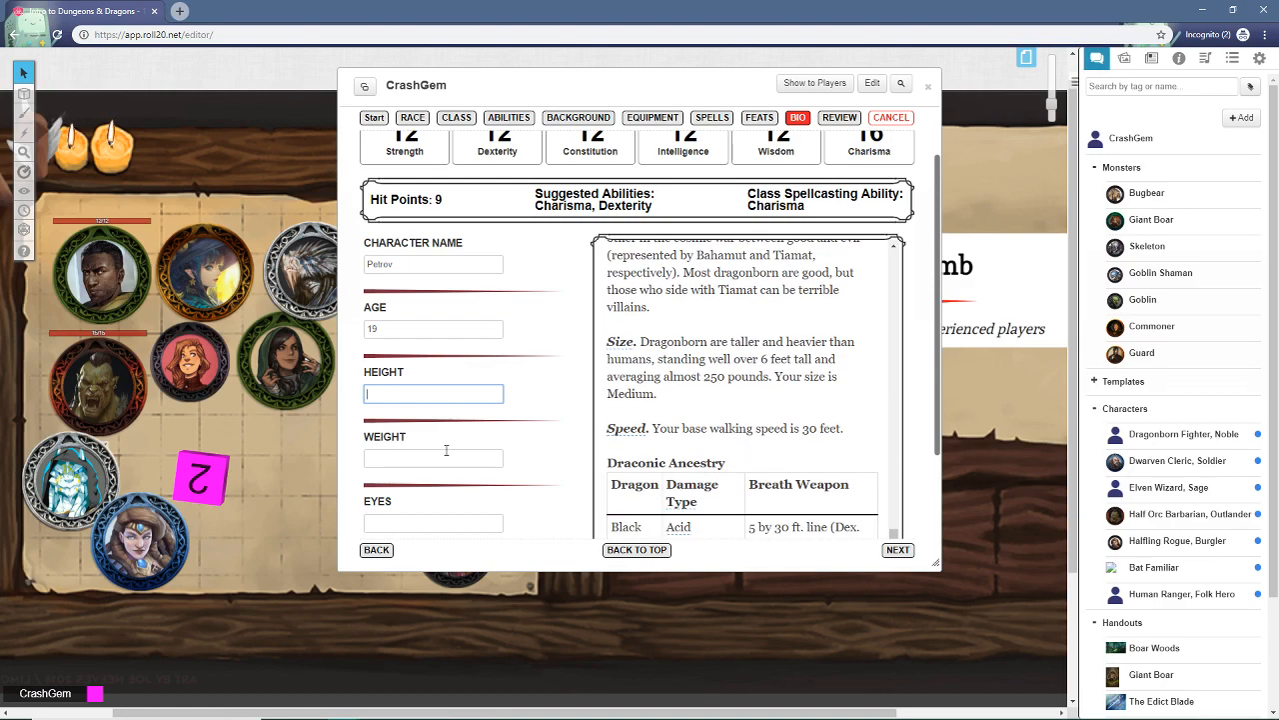
type("6")
left_click(427, 455)
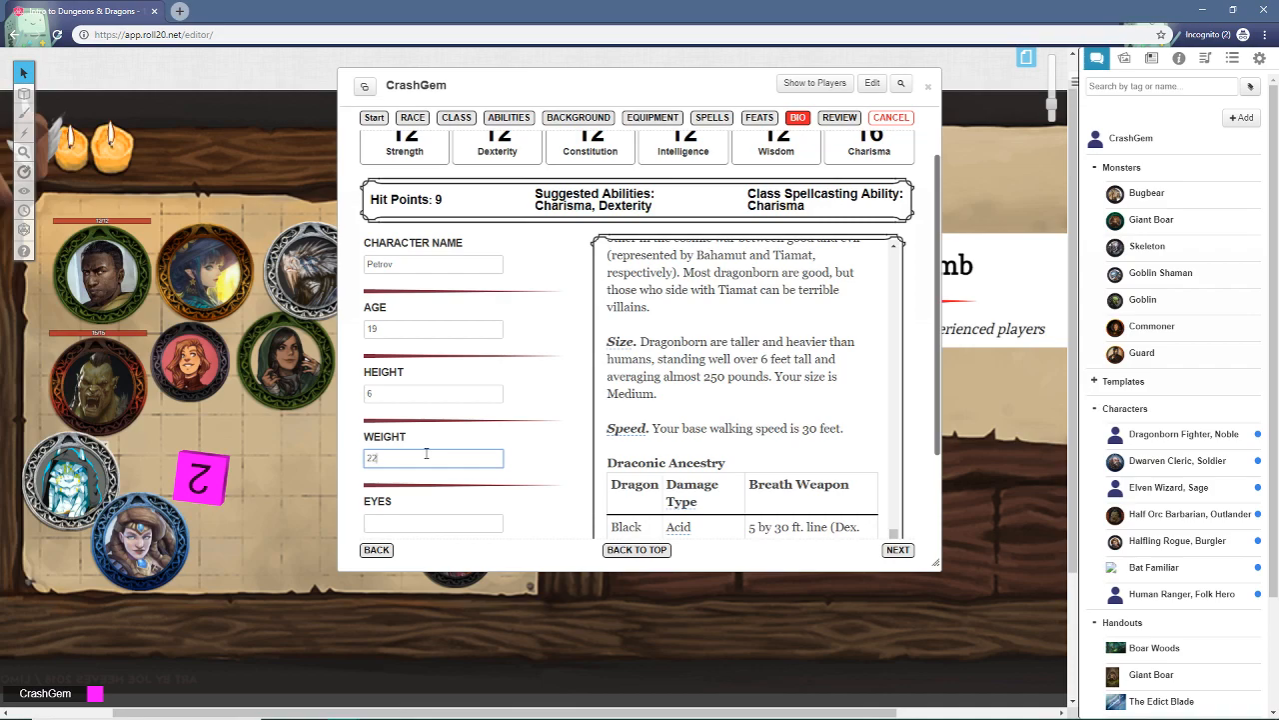
Step: Describe the character's appearance with copper scales as skin, Black horns as hair and bright green eyes
scroll(668, 411, "down", 3)
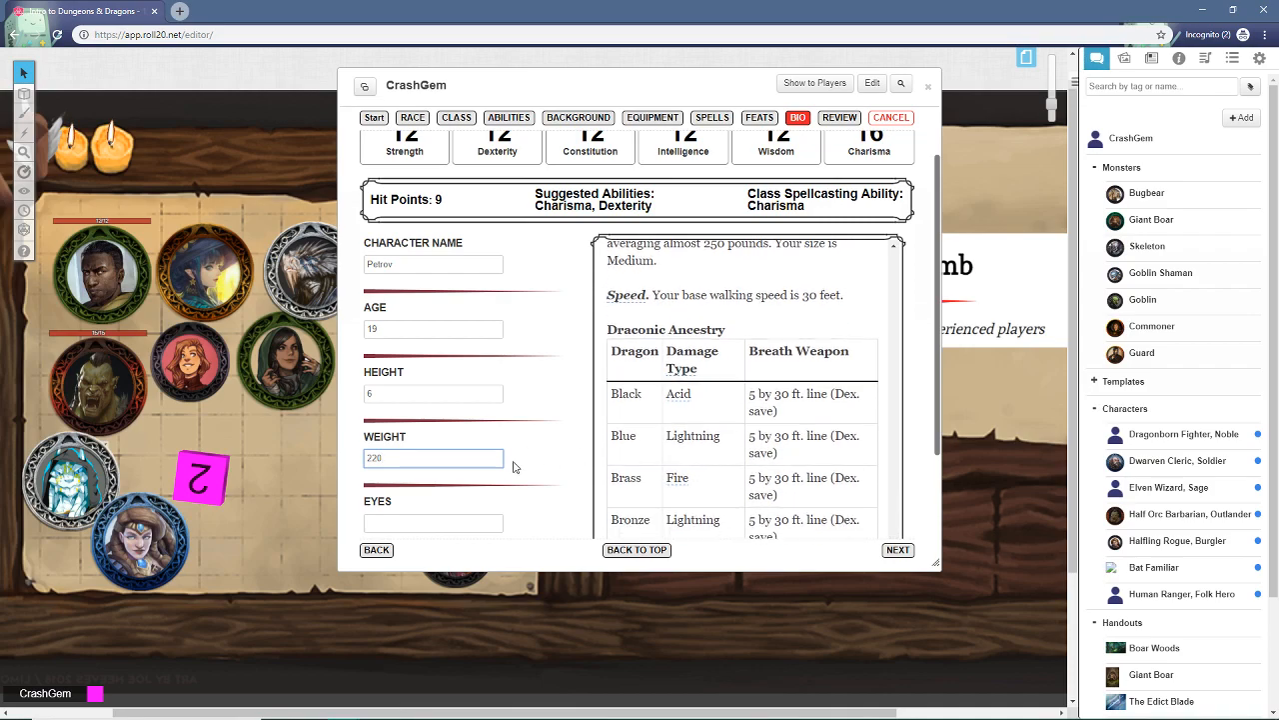
scroll(537, 465, "down", 2)
scroll(436, 415, "down", 1)
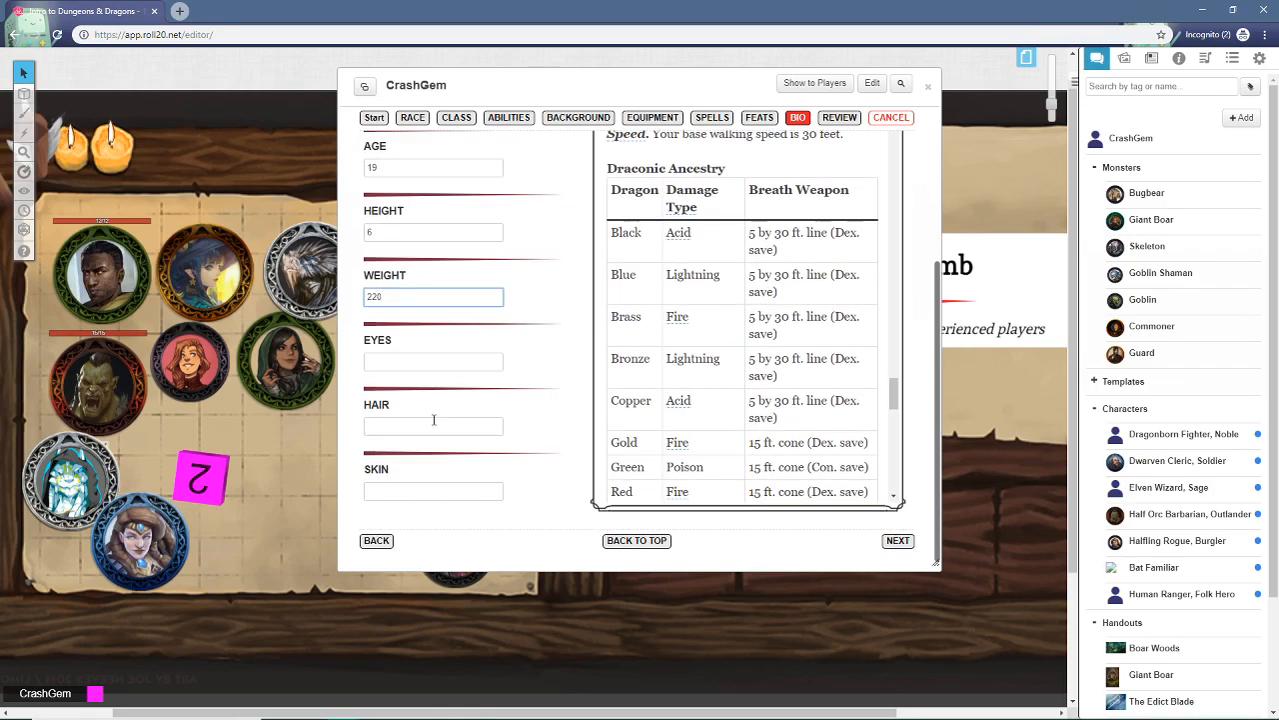
left_click(402, 491)
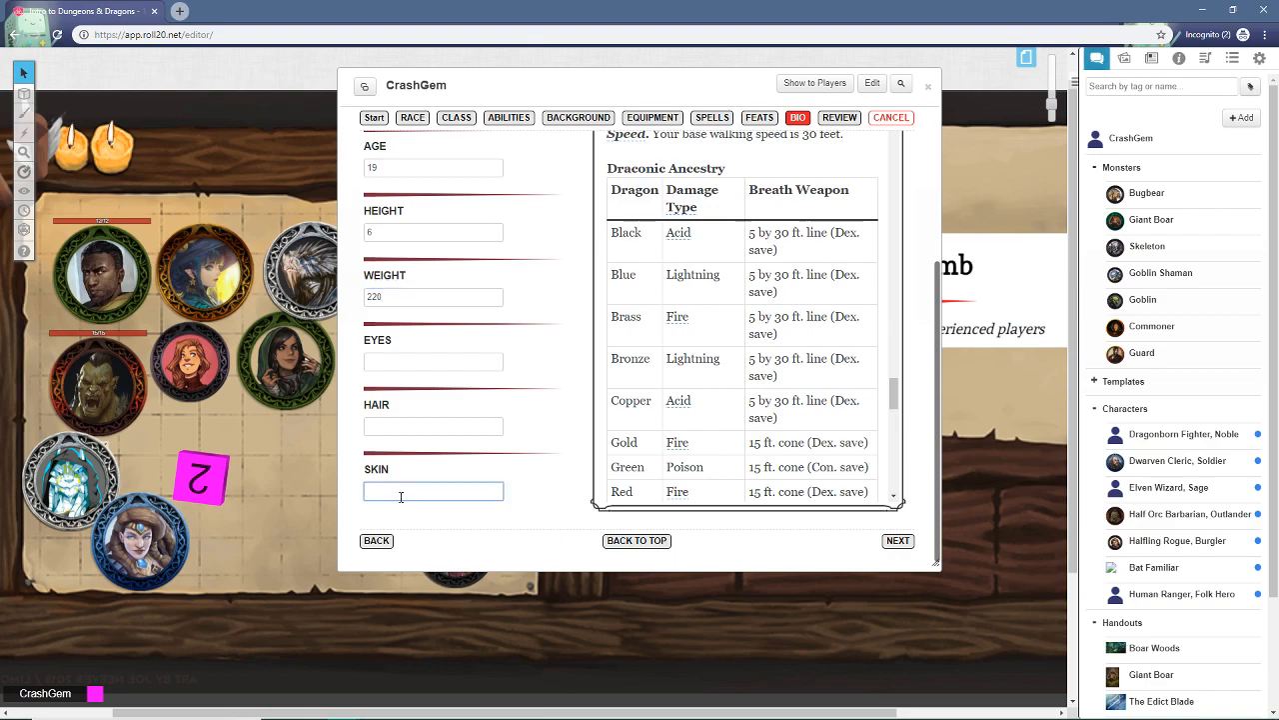
type("copper scales")
left_click(414, 427)
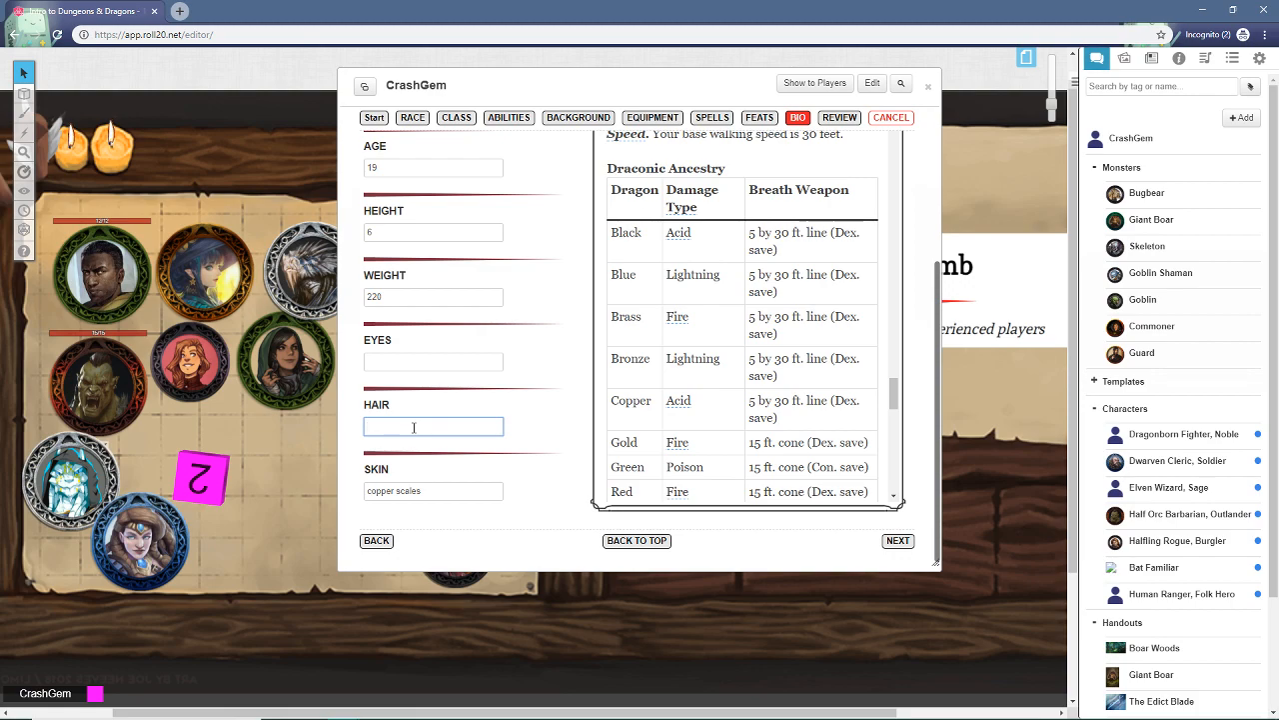
type("Black horns")
left_click(440, 361)
type("bright green")
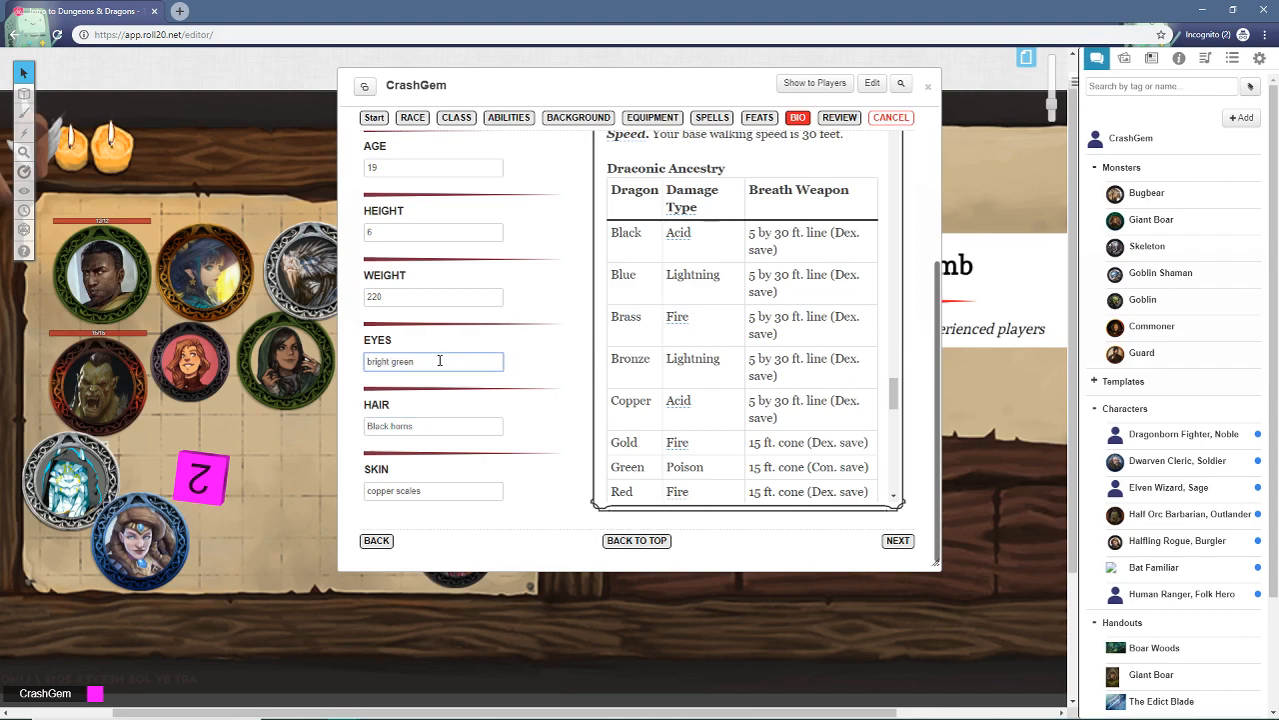
Step: Go to the review stage, check the summary of all choices and apply the changes to build the character
scroll(570, 379, "up", 3)
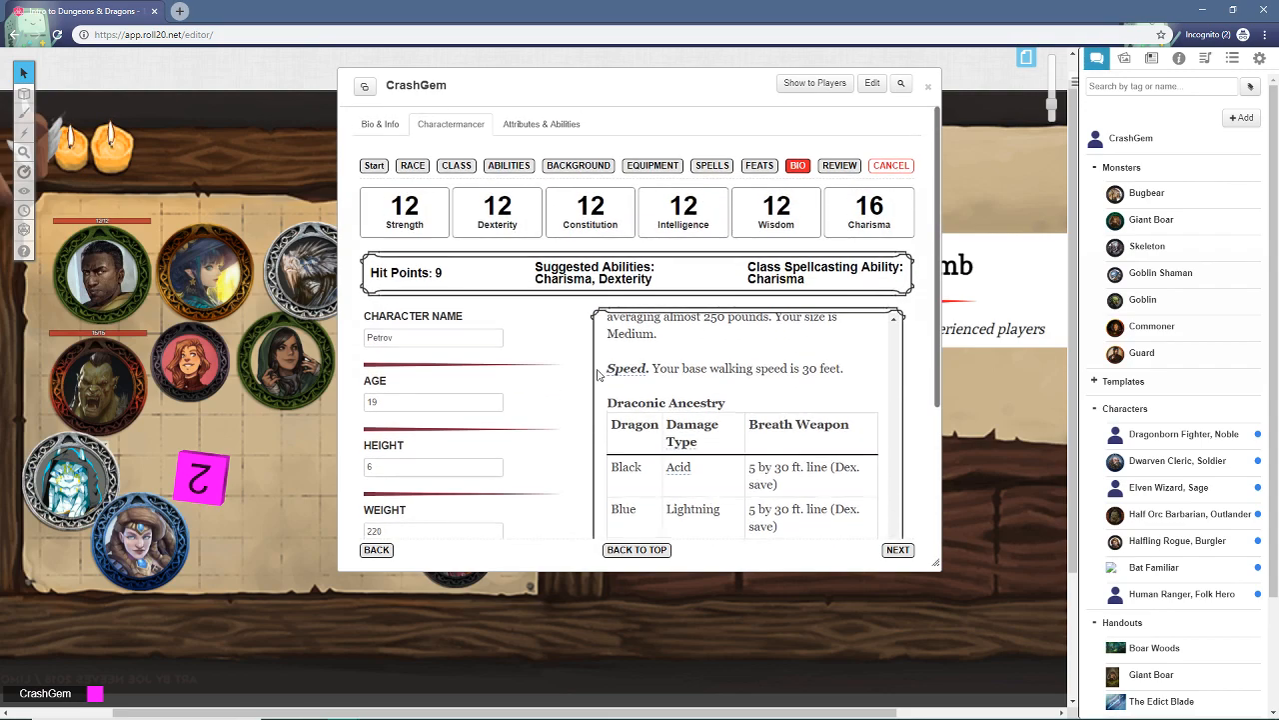
left_click(838, 168)
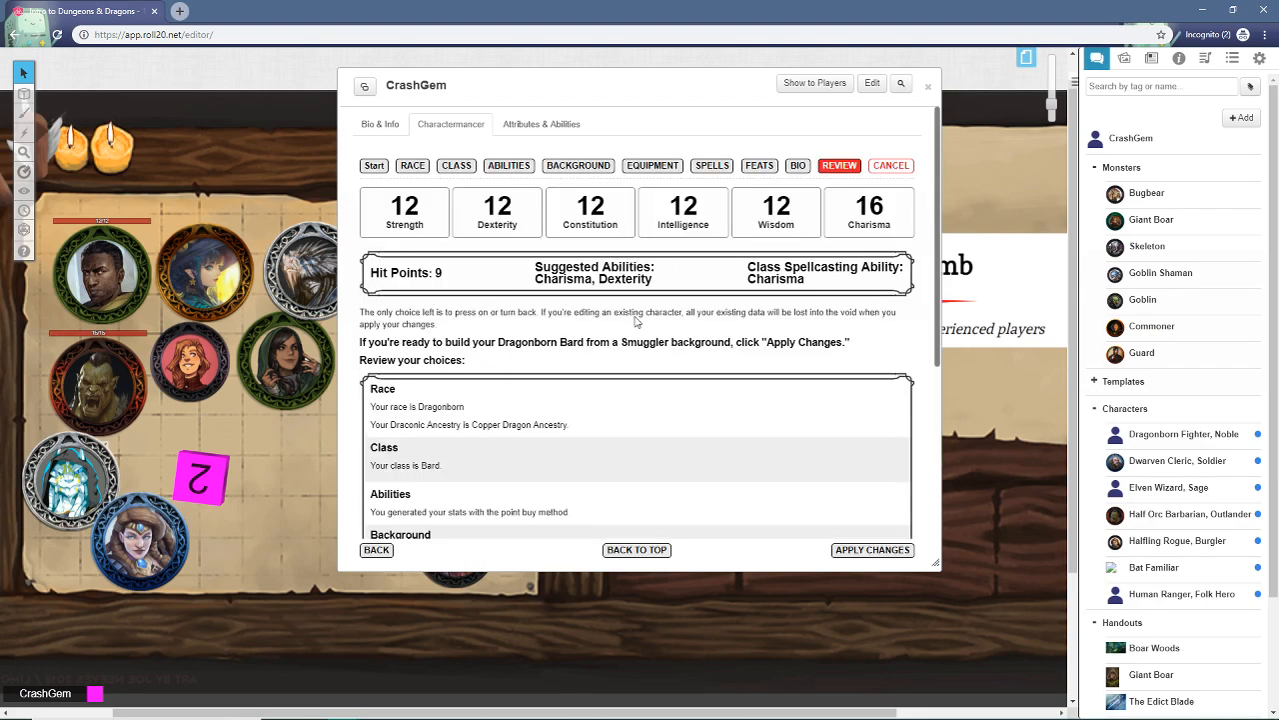
scroll(580, 400, "down", 5)
scroll(586, 457, "up", 5)
scroll(530, 335, "down", 4)
scroll(407, 269, "down", 3)
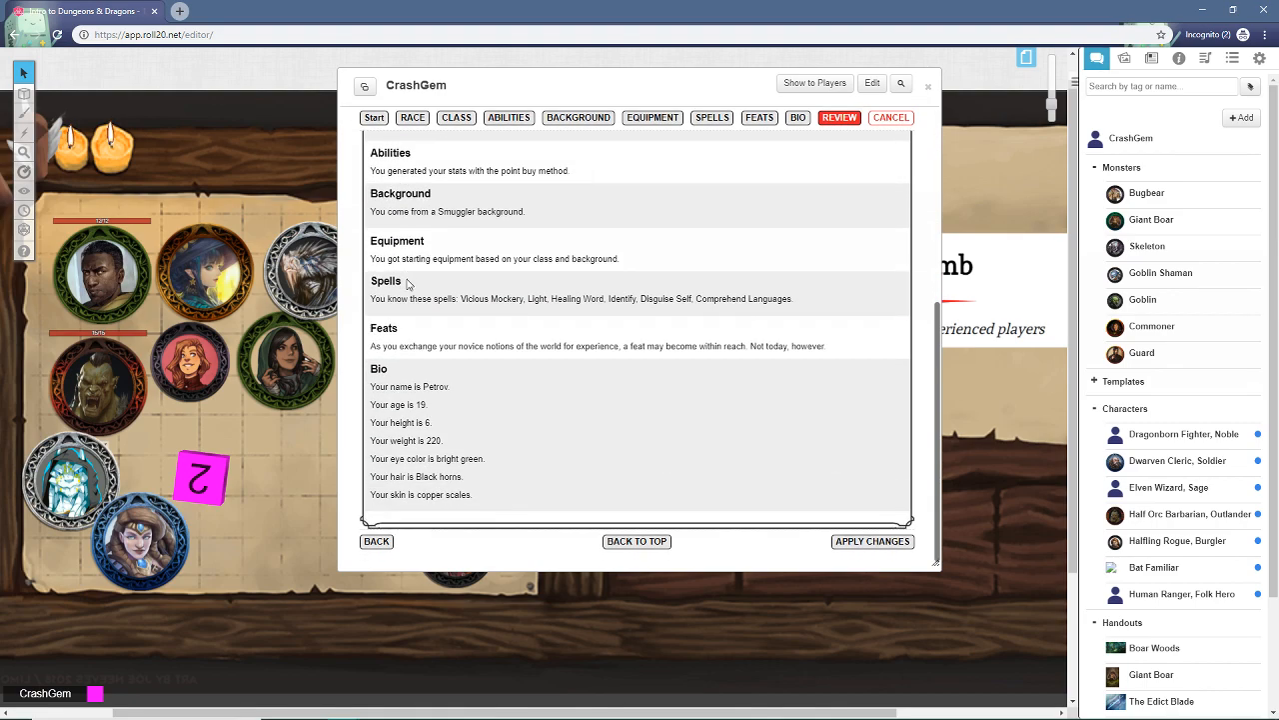
scroll(646, 403, "up", 4)
scroll(646, 402, "down", 4)
scroll(843, 461, "up", 3)
left_click(870, 550)
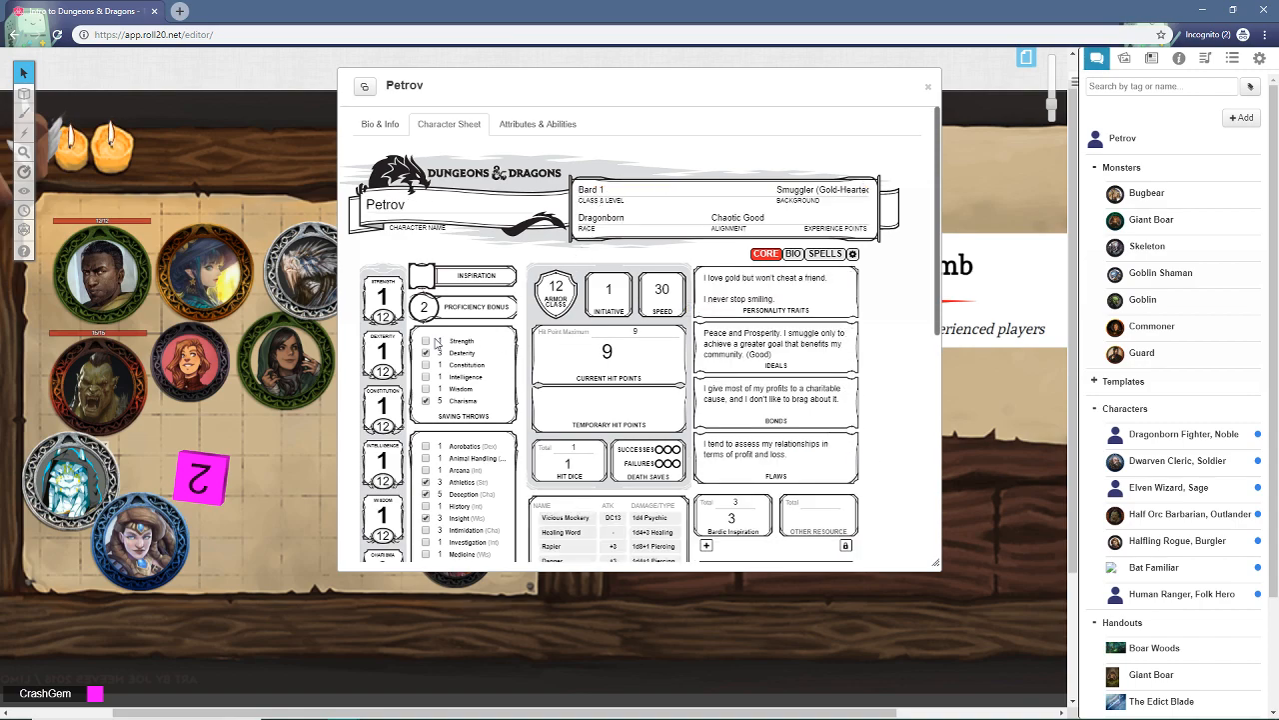
Step: Show the text chat, view the Bardic Inspiration description on the character sheet and post that feature to the chat
scroll(880, 490, "down", 5)
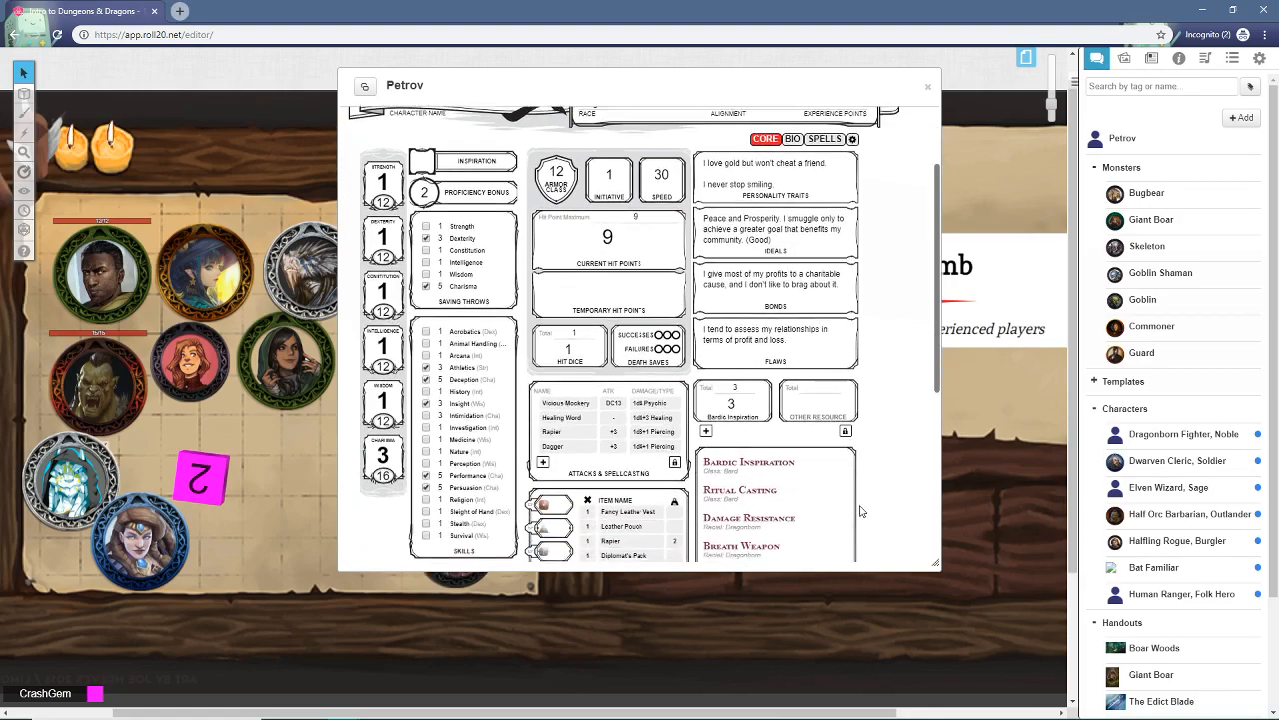
scroll(868, 505, "up", 2)
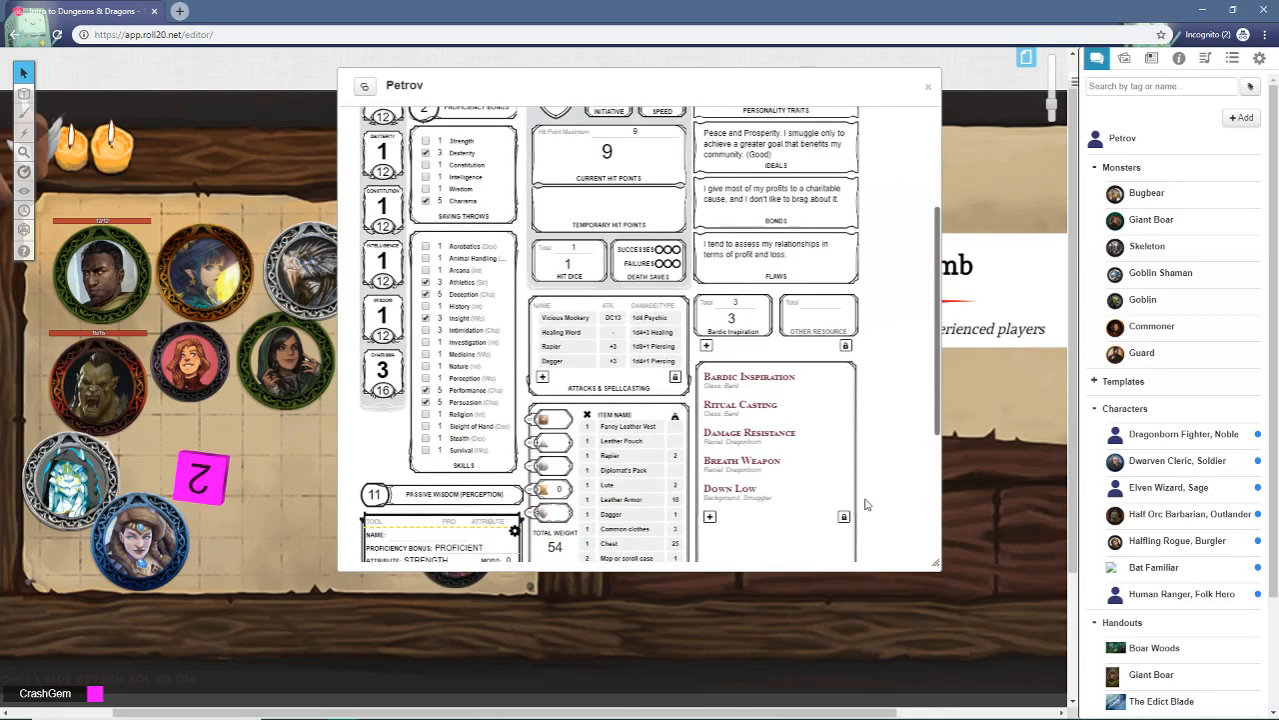
left_click(1097, 60)
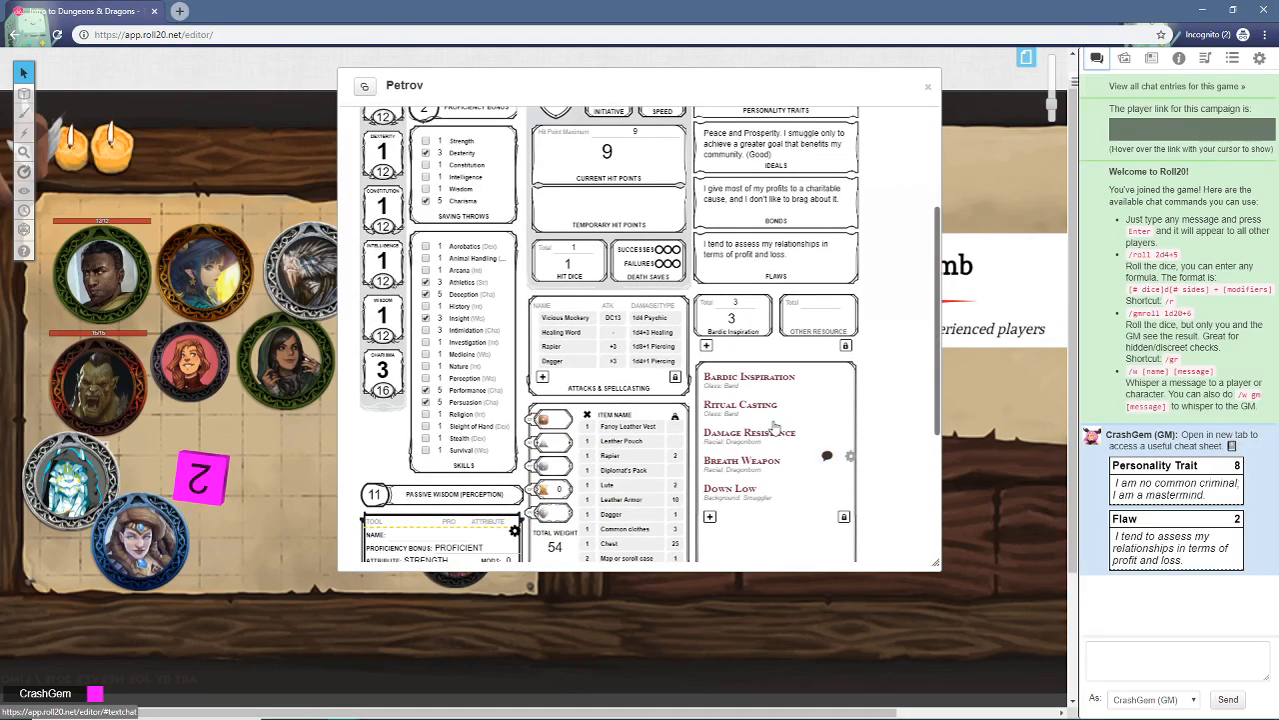
left_click(757, 380)
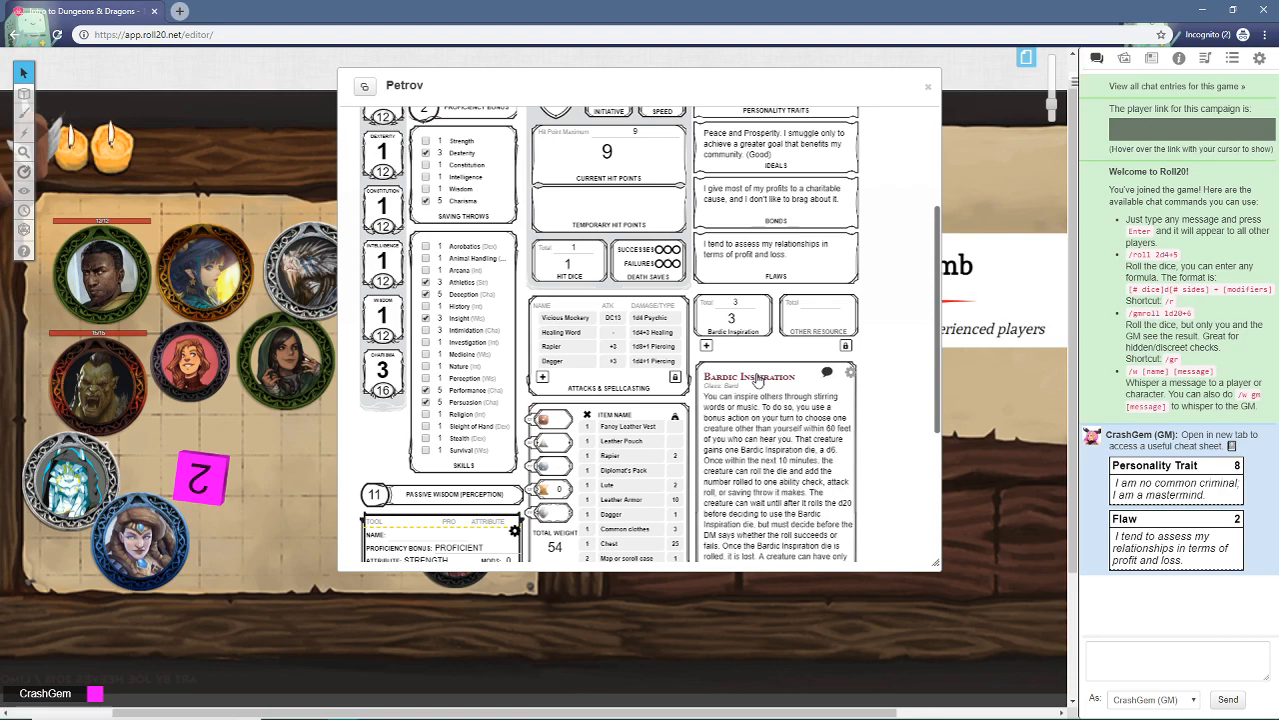
left_click(758, 380)
left_click(826, 373)
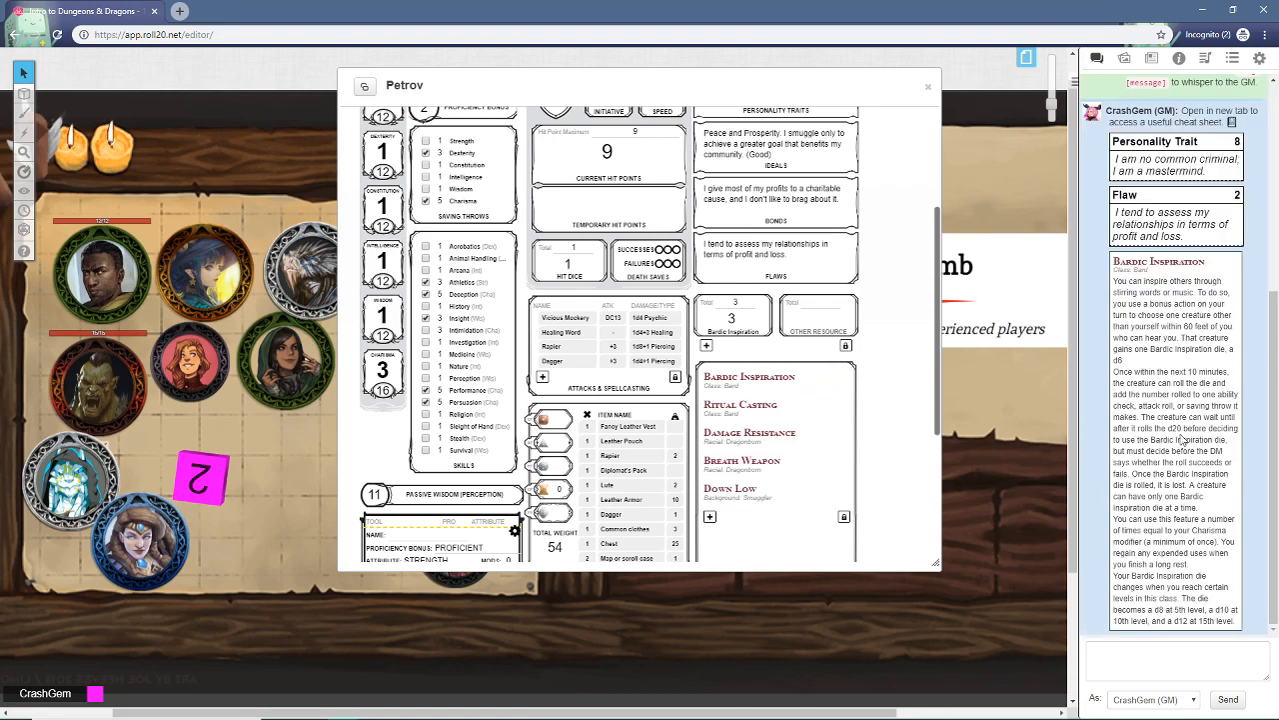
Step: Examine the sheet's features, equipment and proficiencies, and collapse the settings of the unnamed tool proficiency
scroll(793, 435, "down", 2)
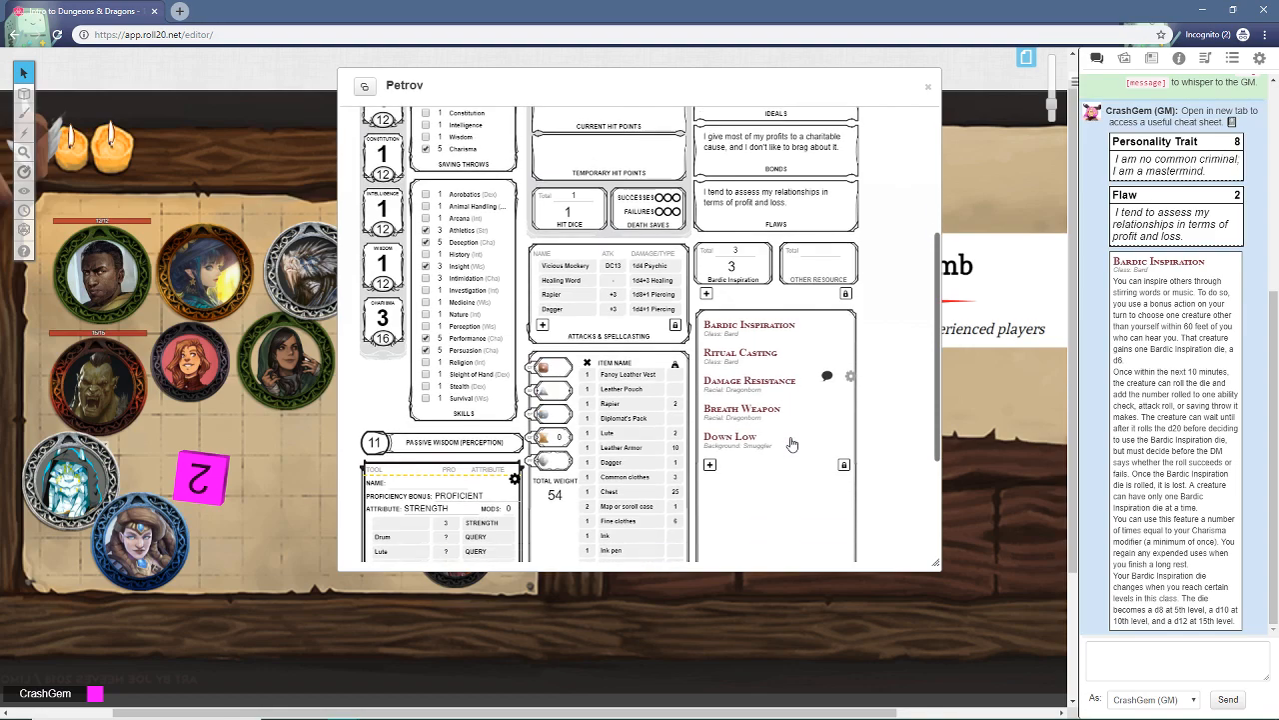
mouse_move(821, 435)
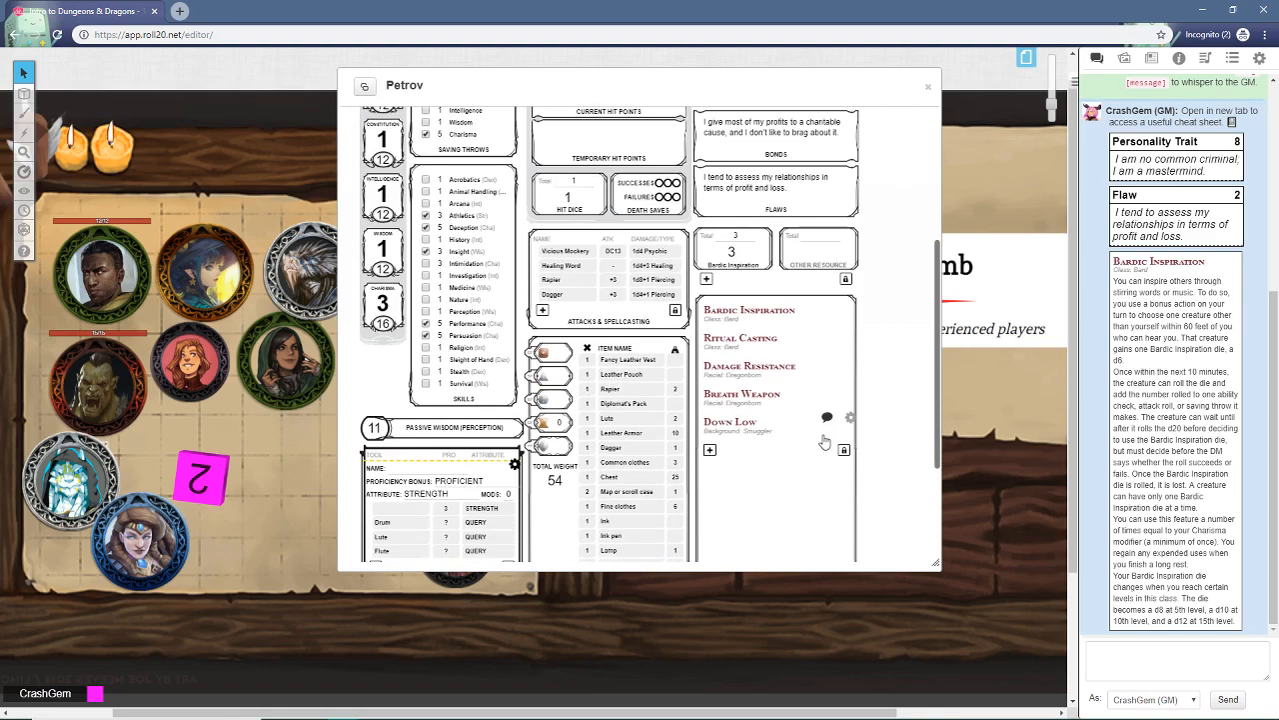
scroll(714, 374, "down", 2)
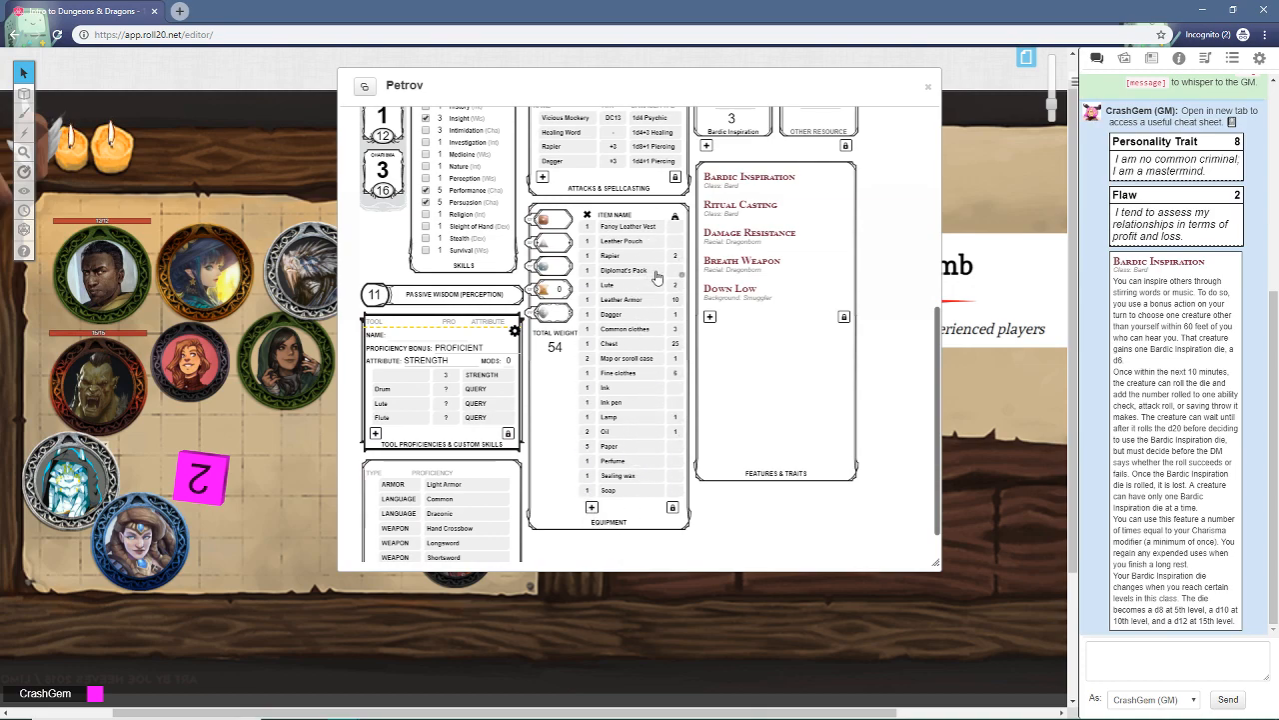
left_click(652, 276)
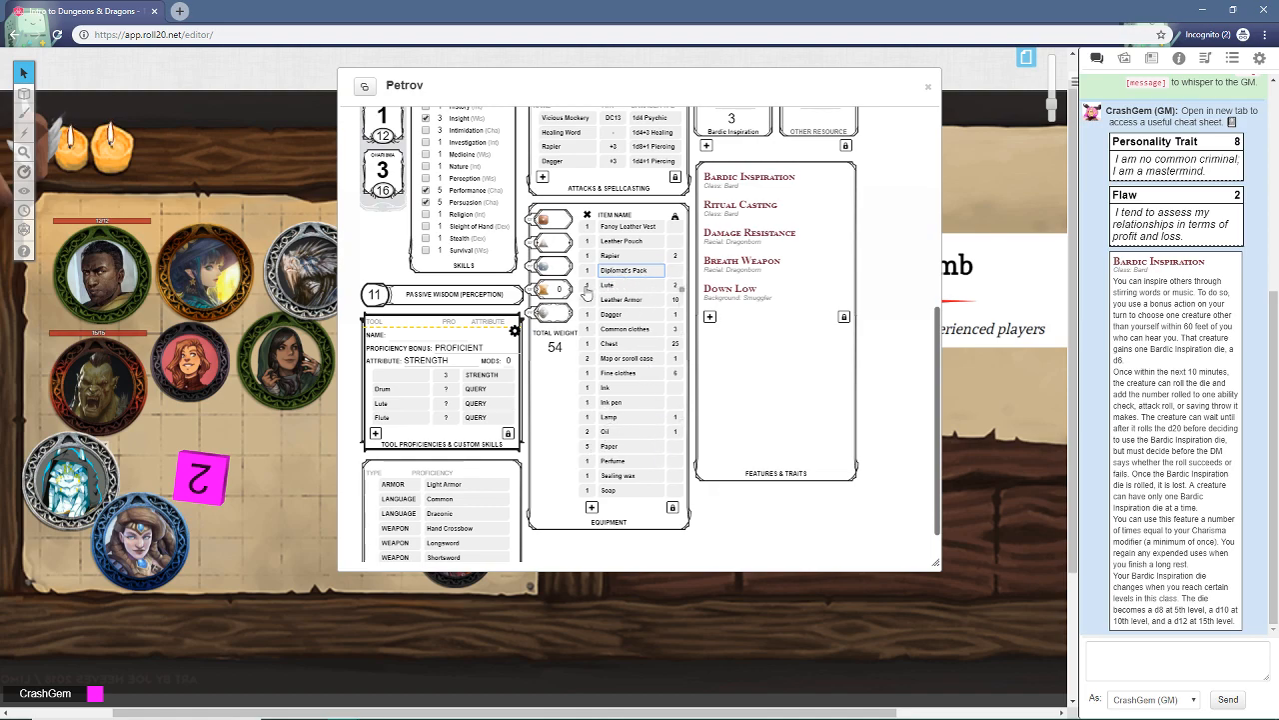
scroll(477, 469, "down", 1)
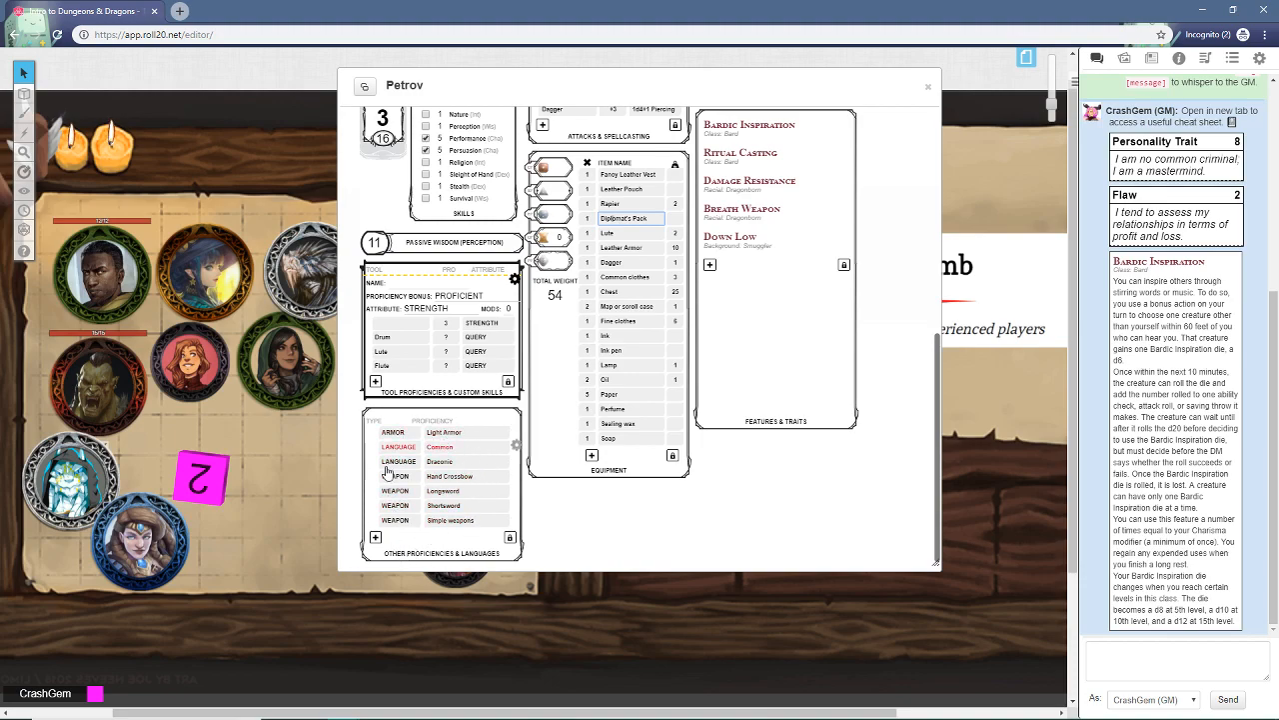
scroll(406, 418, "up", 1)
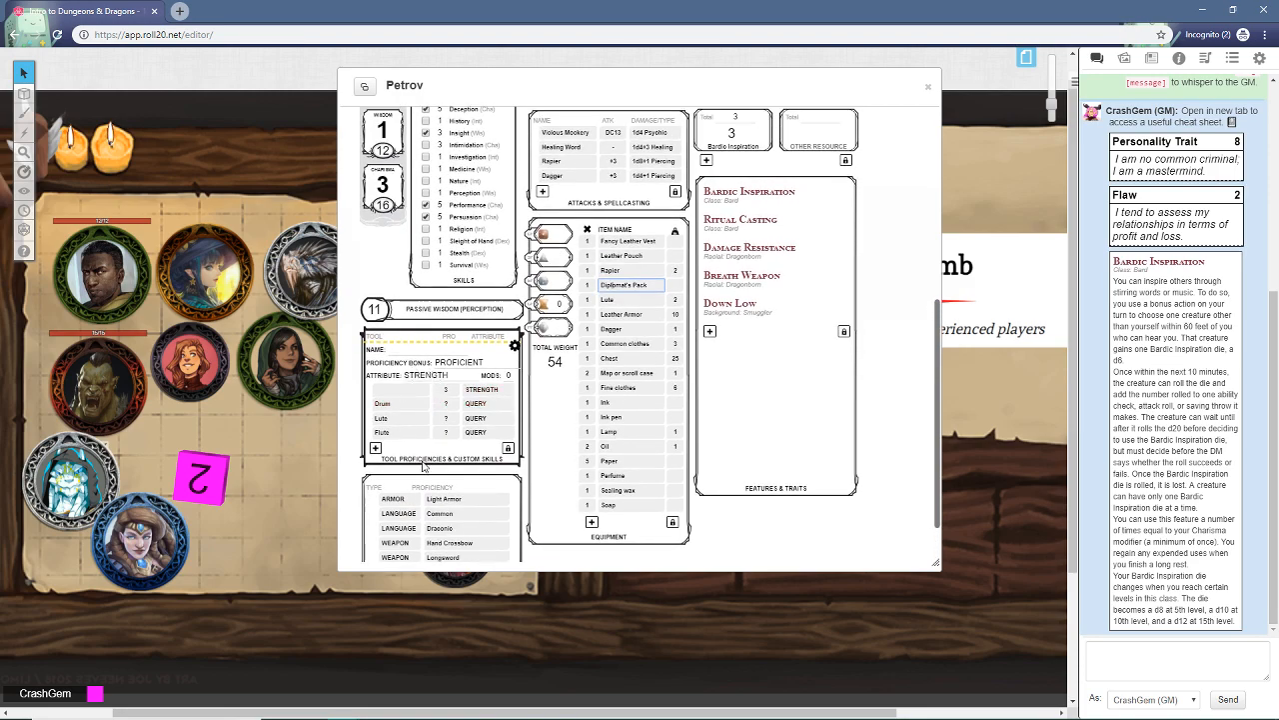
left_click(514, 345)
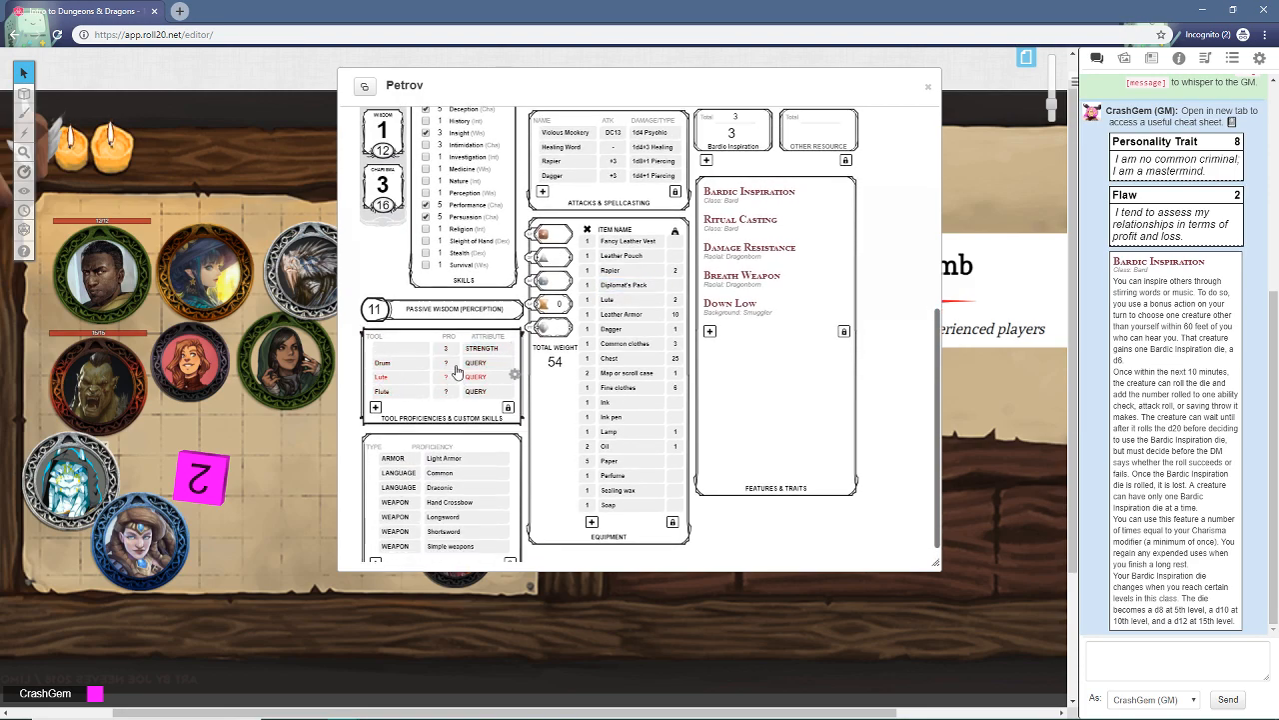
Step: Return to the upper part of the character sheet and switch the Inspiration marker on and off again
scroll(473, 405, "up", 3)
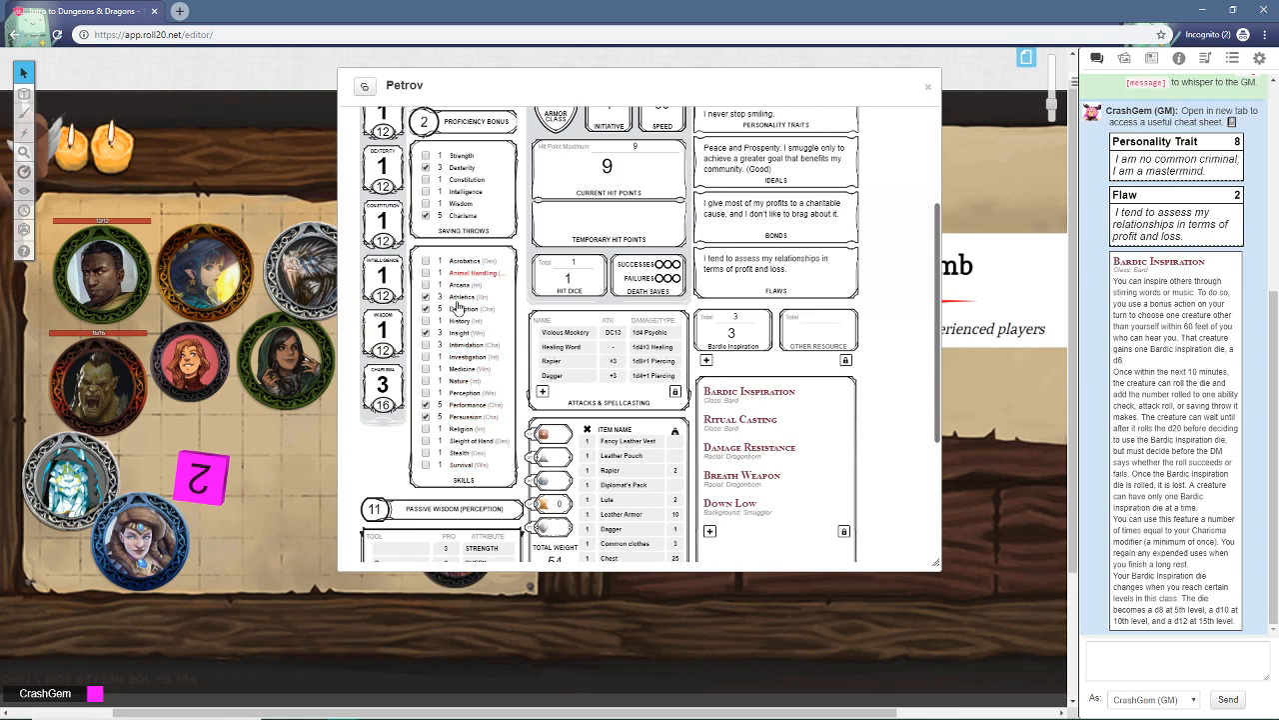
scroll(491, 356, "up", 2)
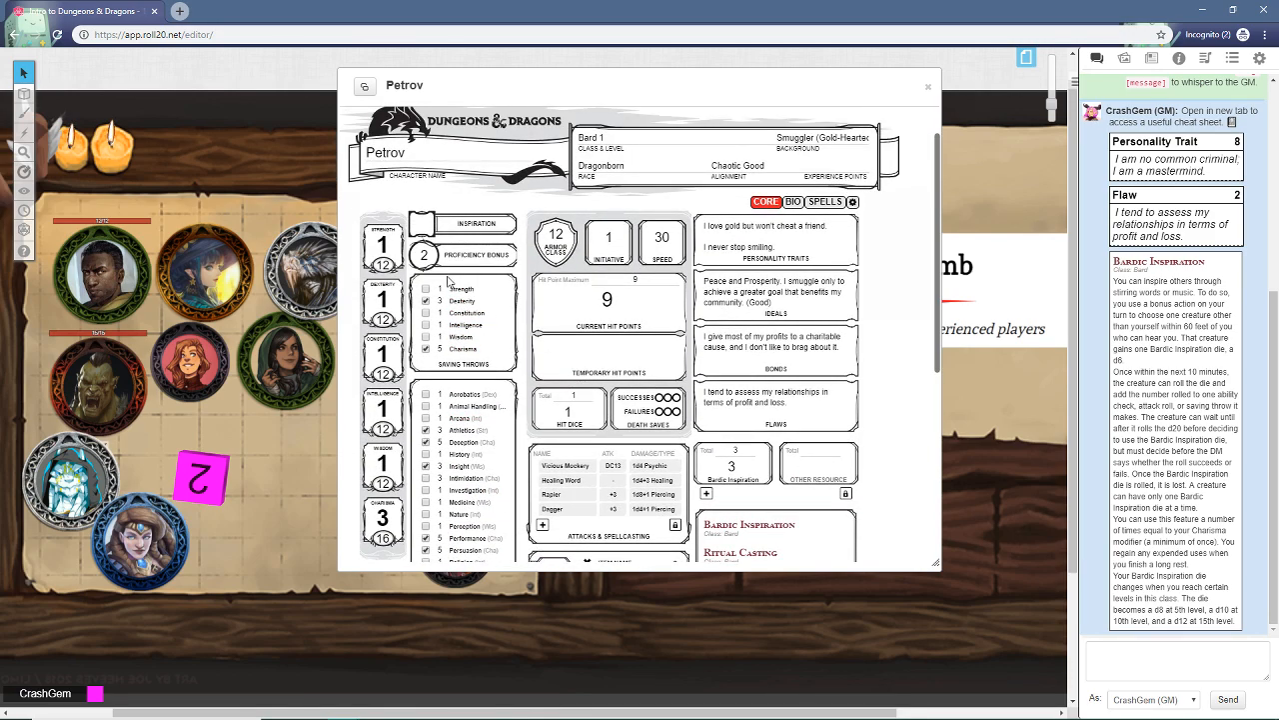
left_click(427, 231)
left_click(427, 230)
left_click(427, 231)
left_click(424, 229)
scroll(387, 229, "up", 1)
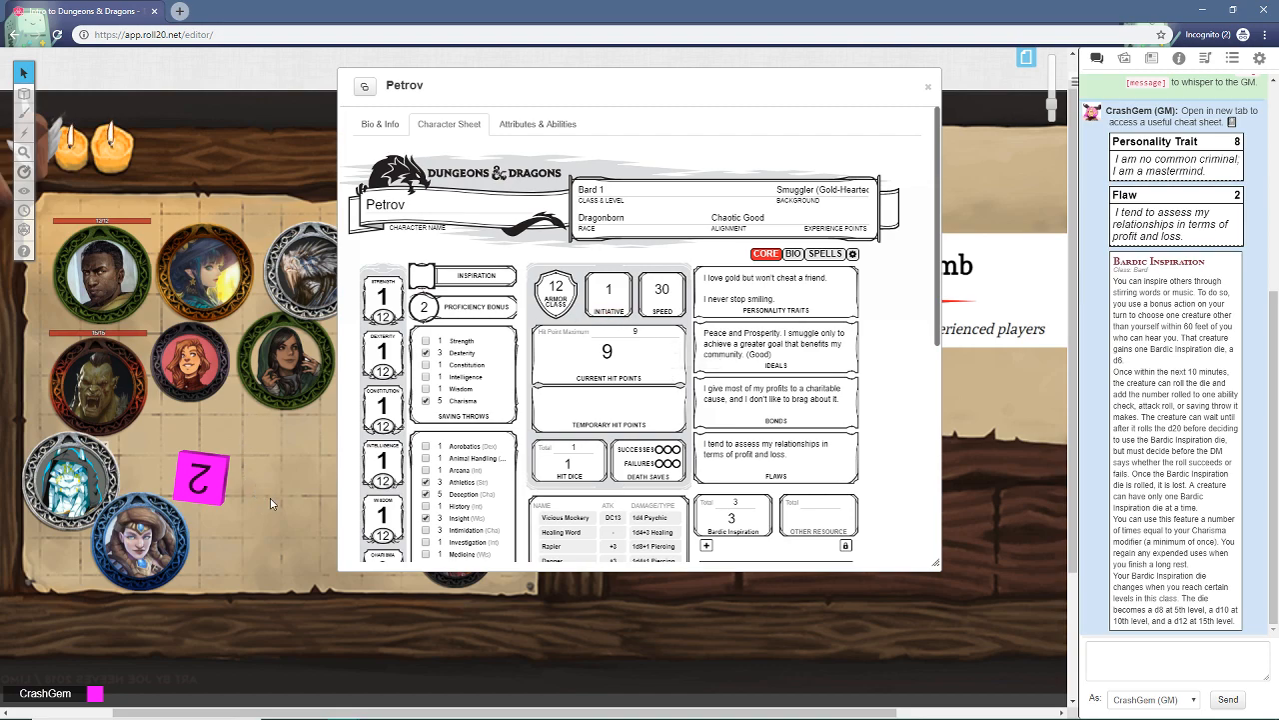
Step: Move the silver-ringed dragon-headed token to the free map area below the green-ringed token, then view and close the turn order
left_click(286, 400)
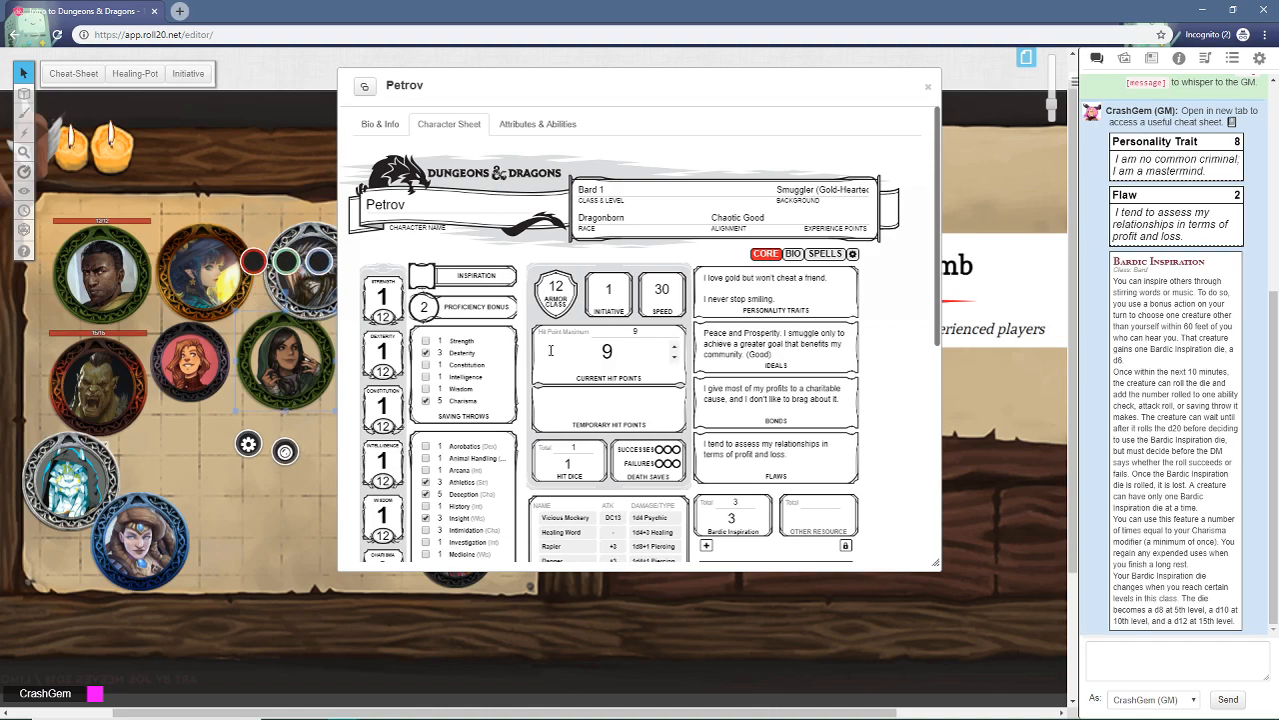
left_click_drag(290, 265, 246, 488)
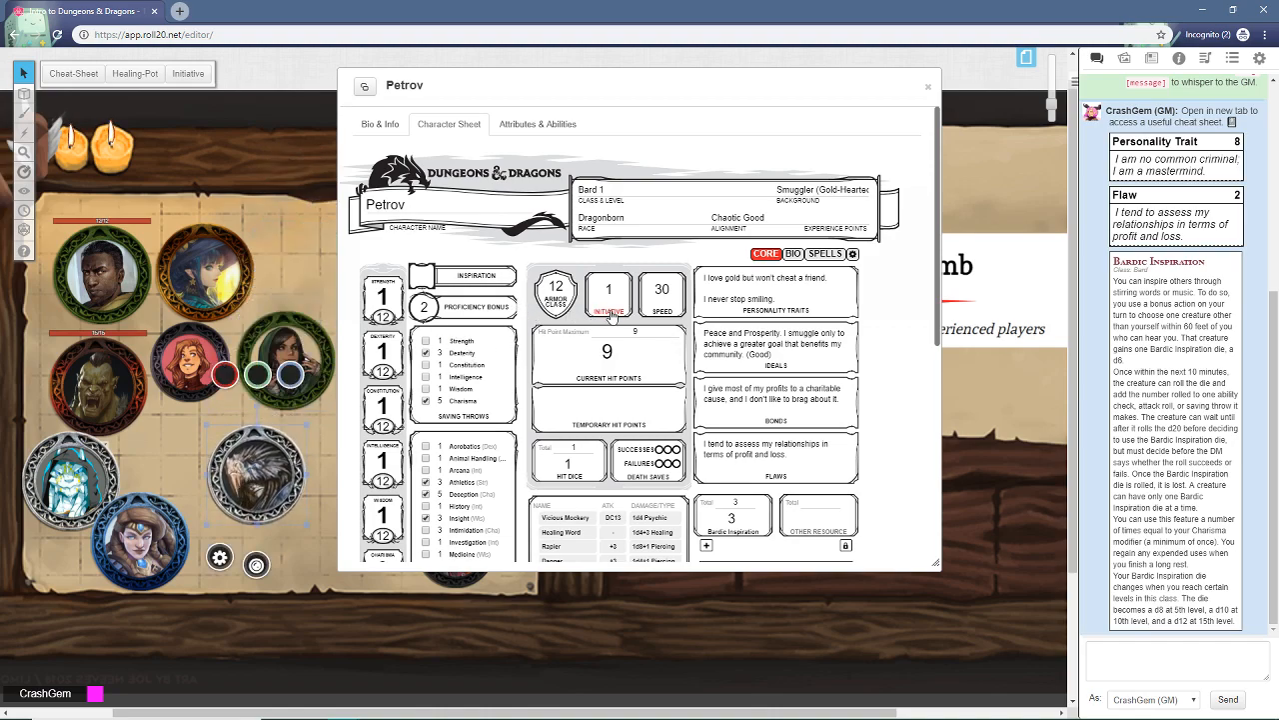
left_click(25, 213)
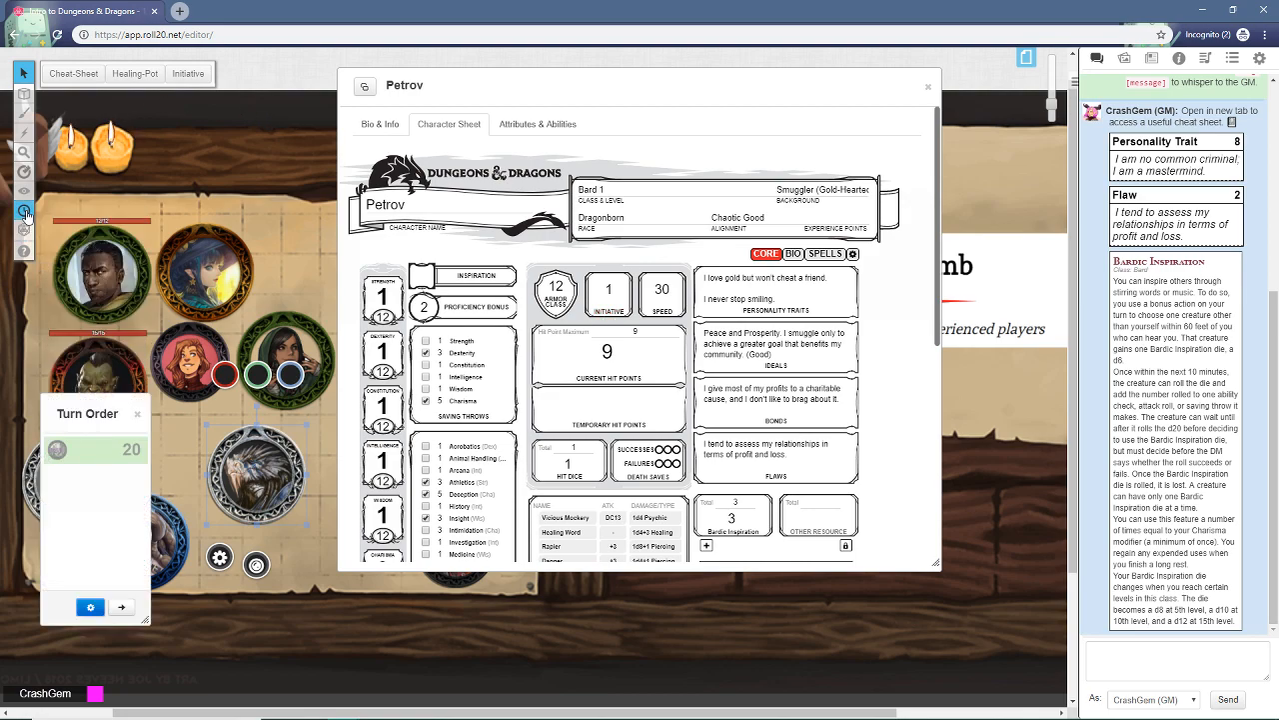
left_click(137, 413)
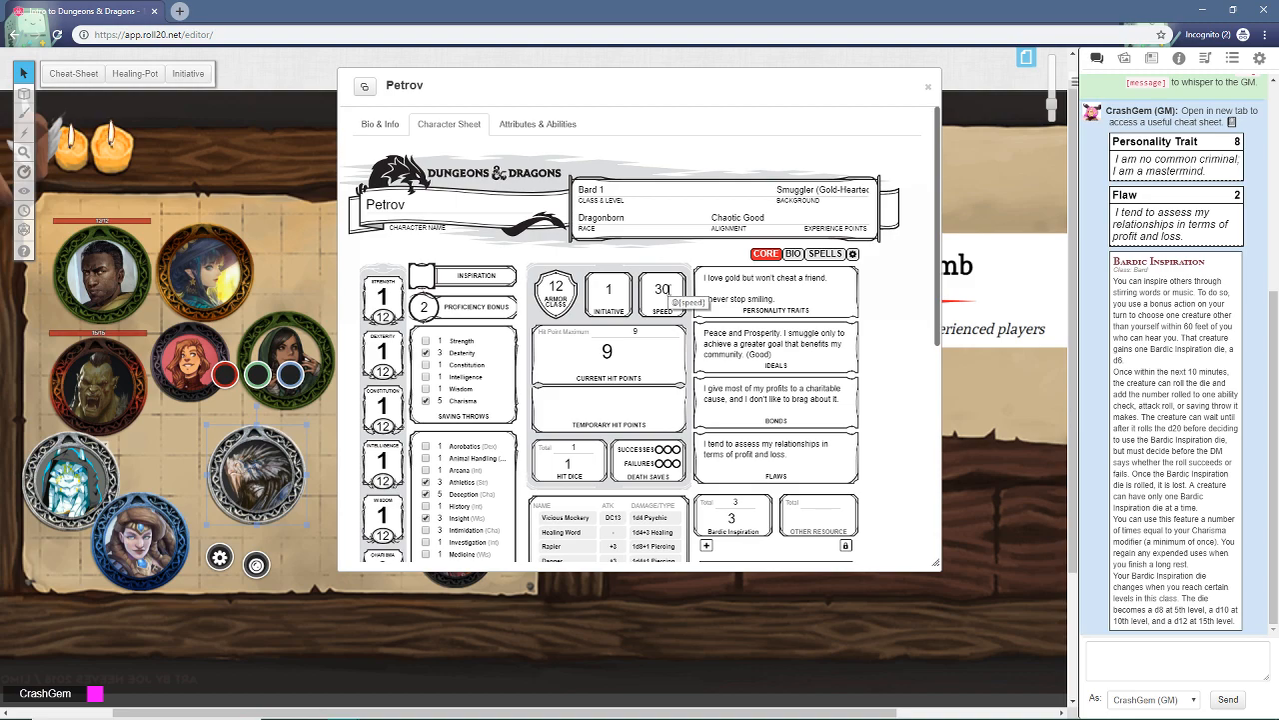
Step: Lower the current hit points to 8, restore them to 9, and place the cursor in the temporary hit points field
left_click(675, 357)
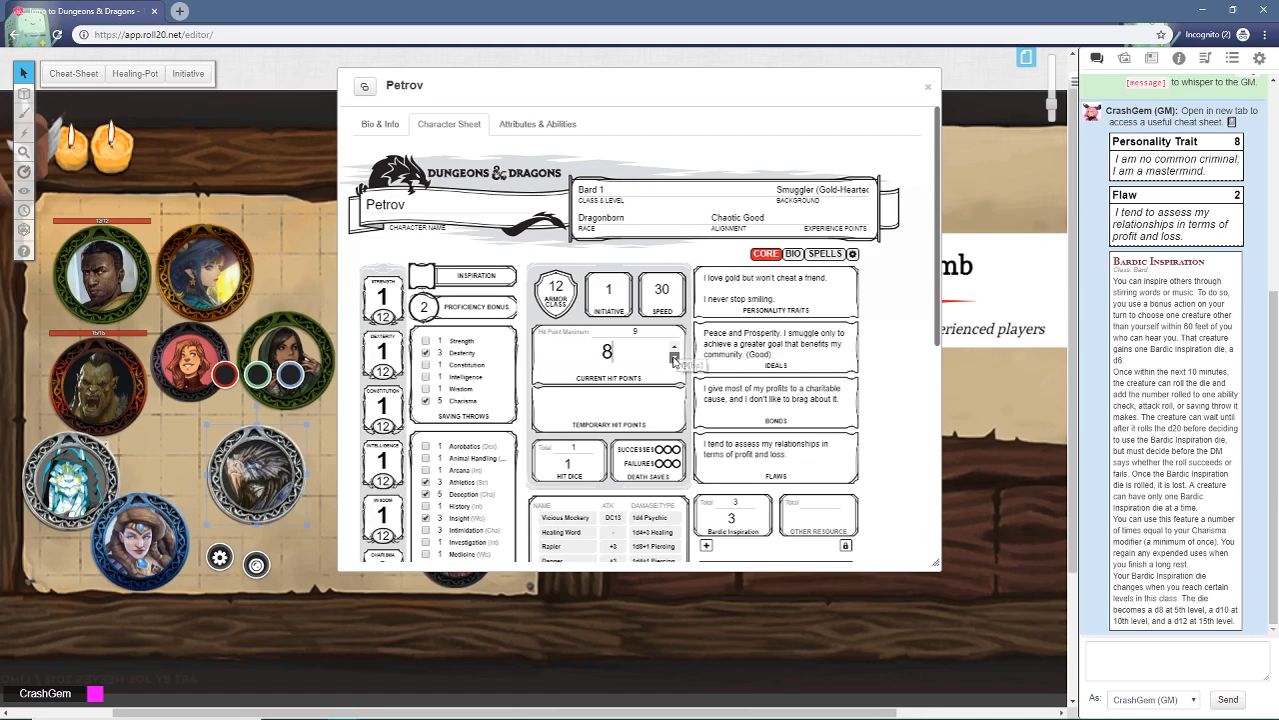
left_click(675, 346)
left_click(616, 412)
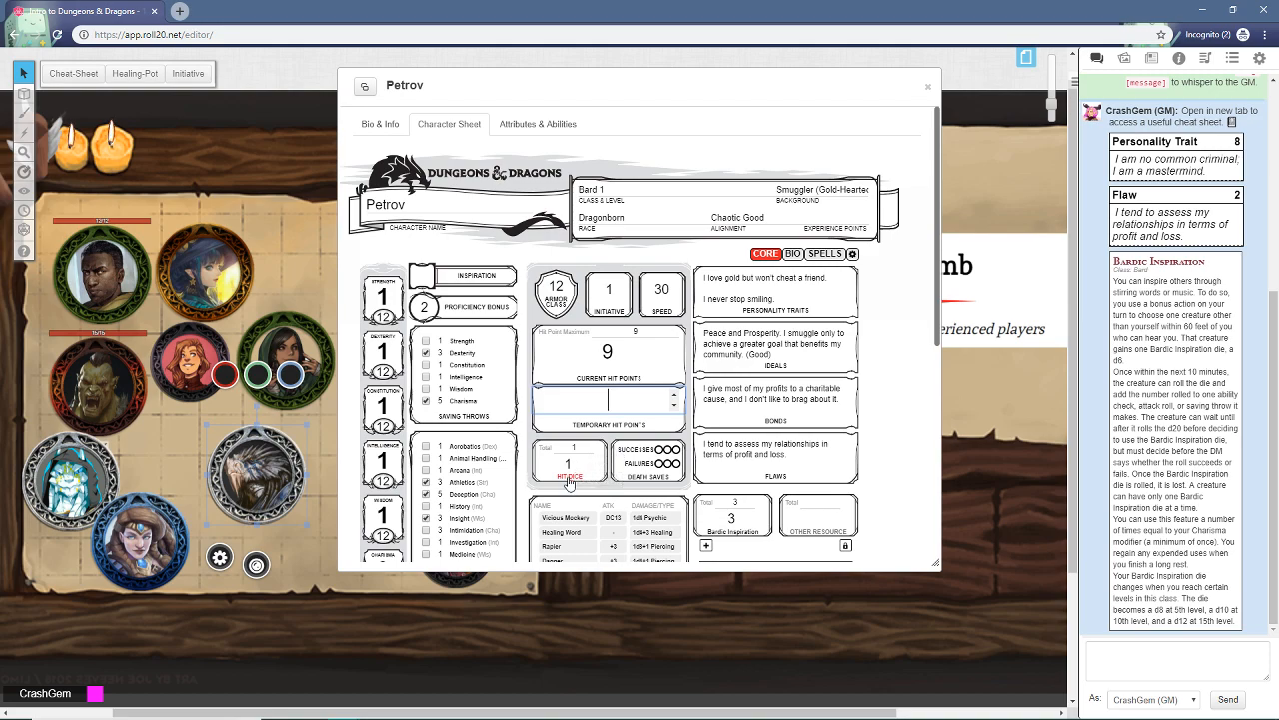
Step: Show the text chat, roll the character's hit dice, and try out the adjustment of the remaining hit dice
left_click(1097, 58)
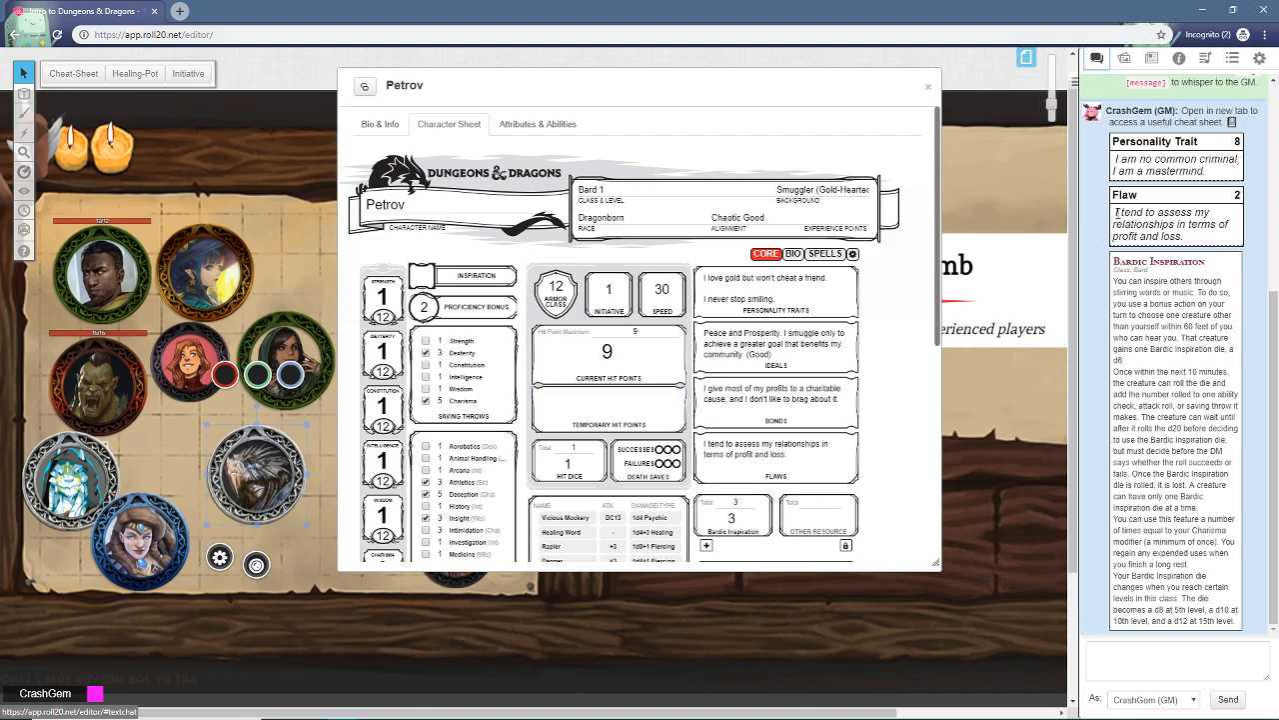
left_click(566, 478)
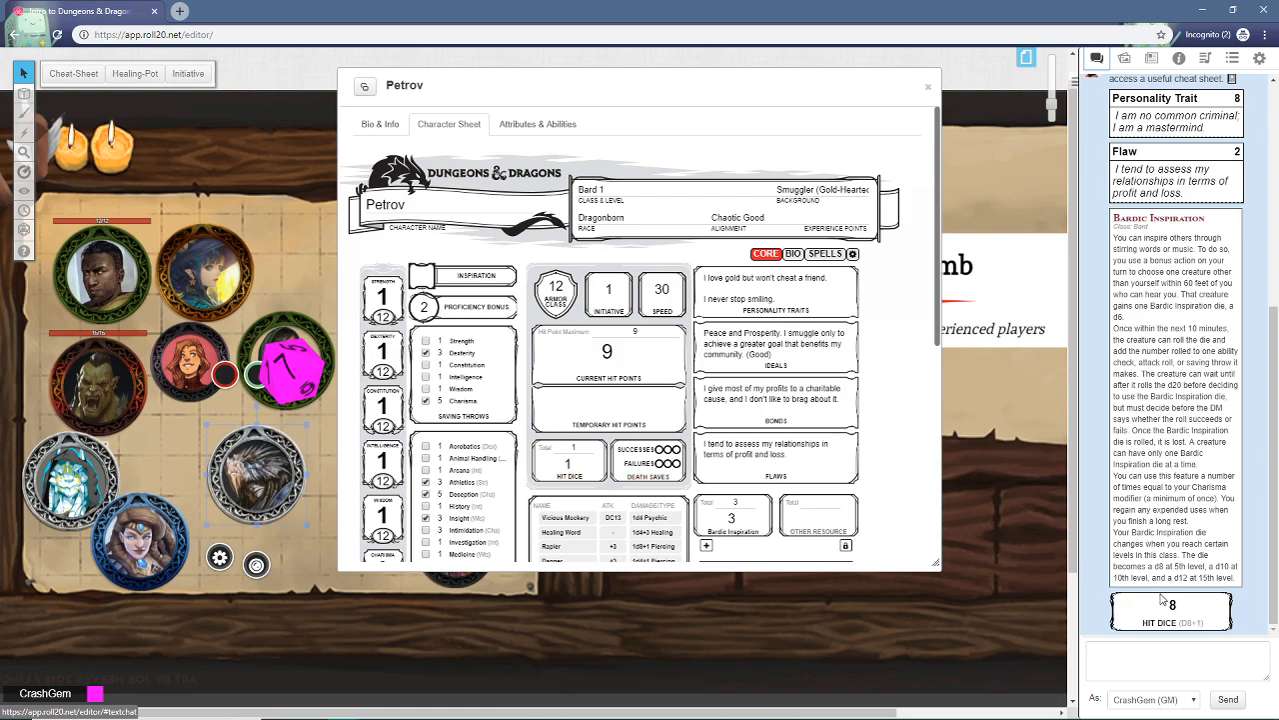
left_click(600, 472)
left_click(599, 465)
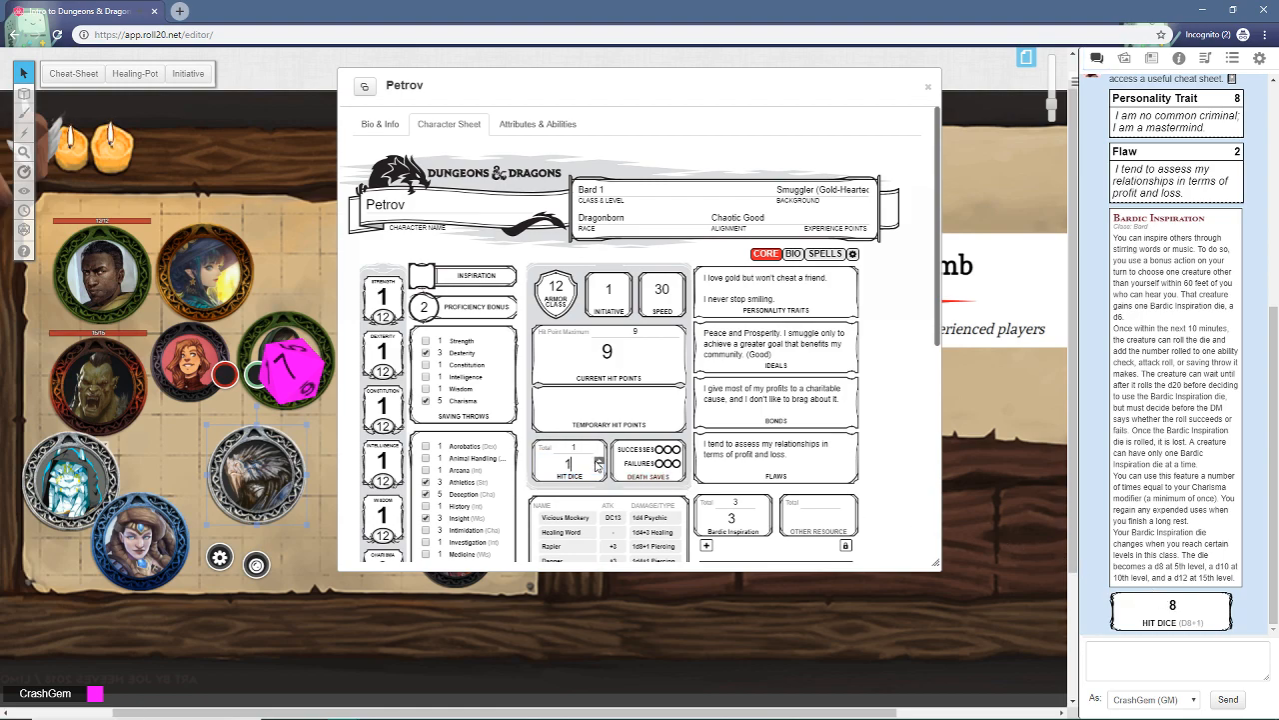
Step: Try out the success and failure markers of the death saves
left_click(660, 451)
left_click(669, 450)
left_click(660, 465)
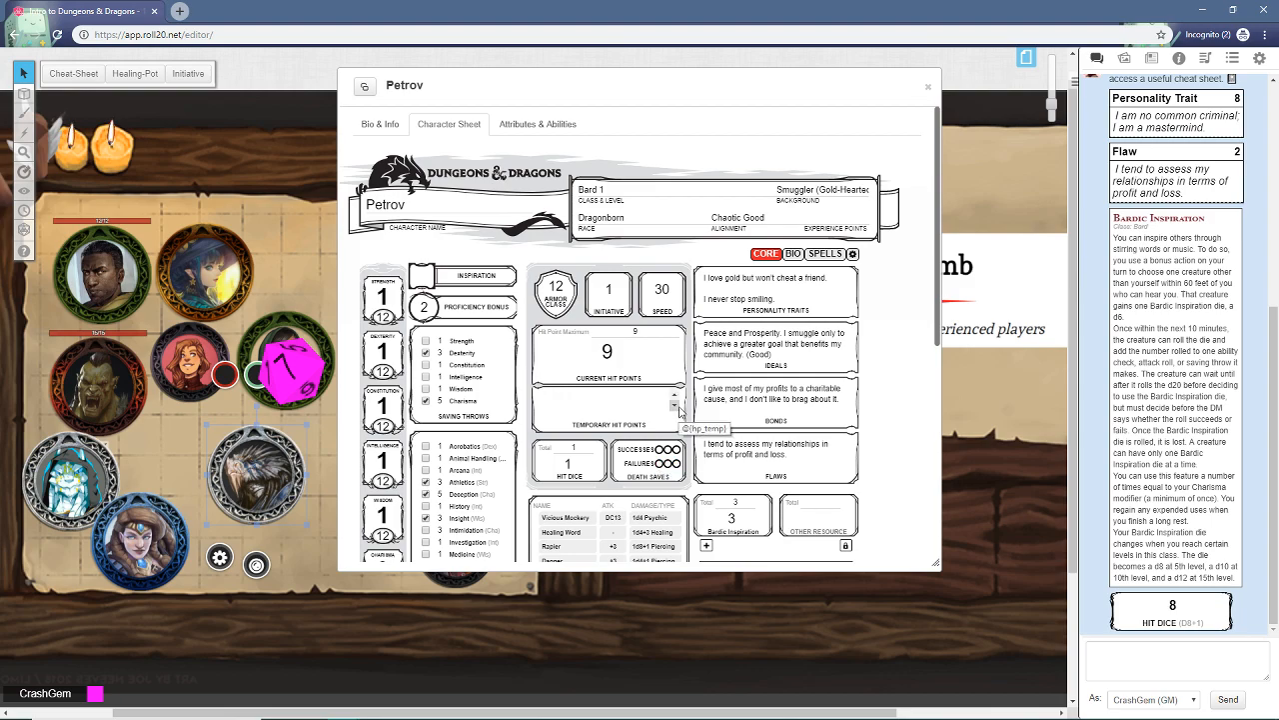
Step: Roll the Vicious Mockery attack to the chat and cast Healing Word at Level 1
scroll(699, 410, "down", 1)
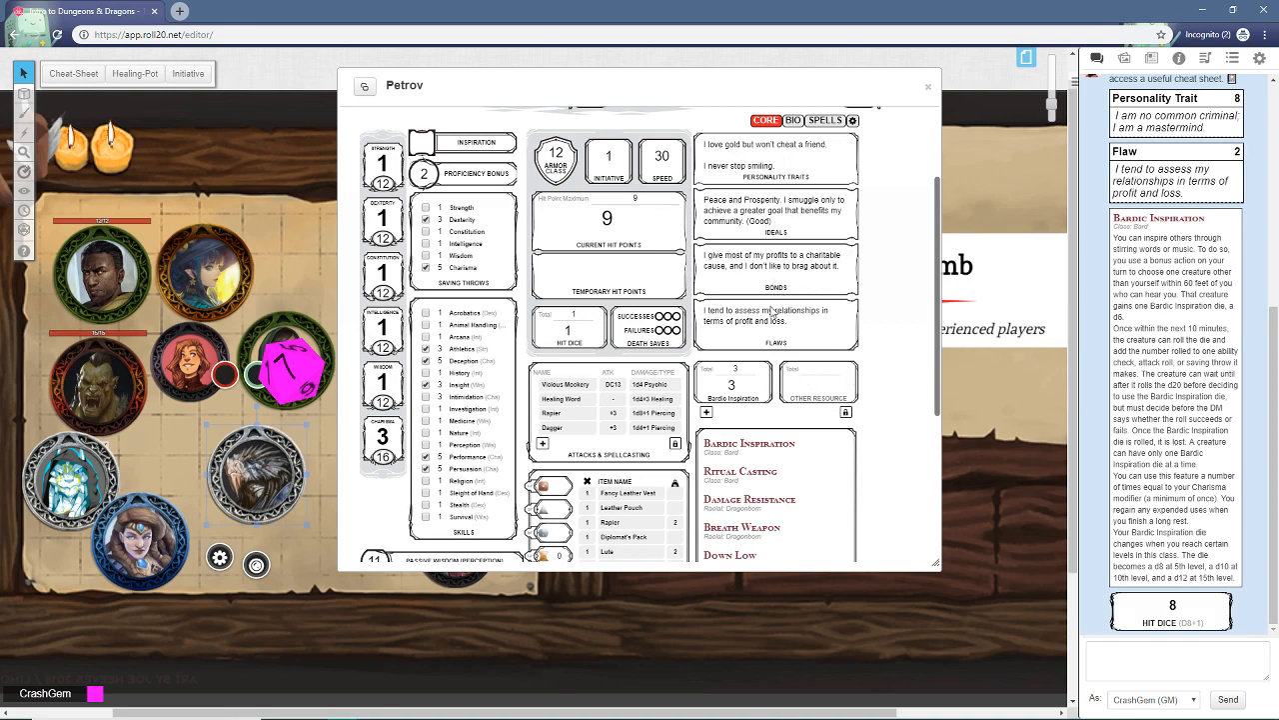
left_click(574, 389)
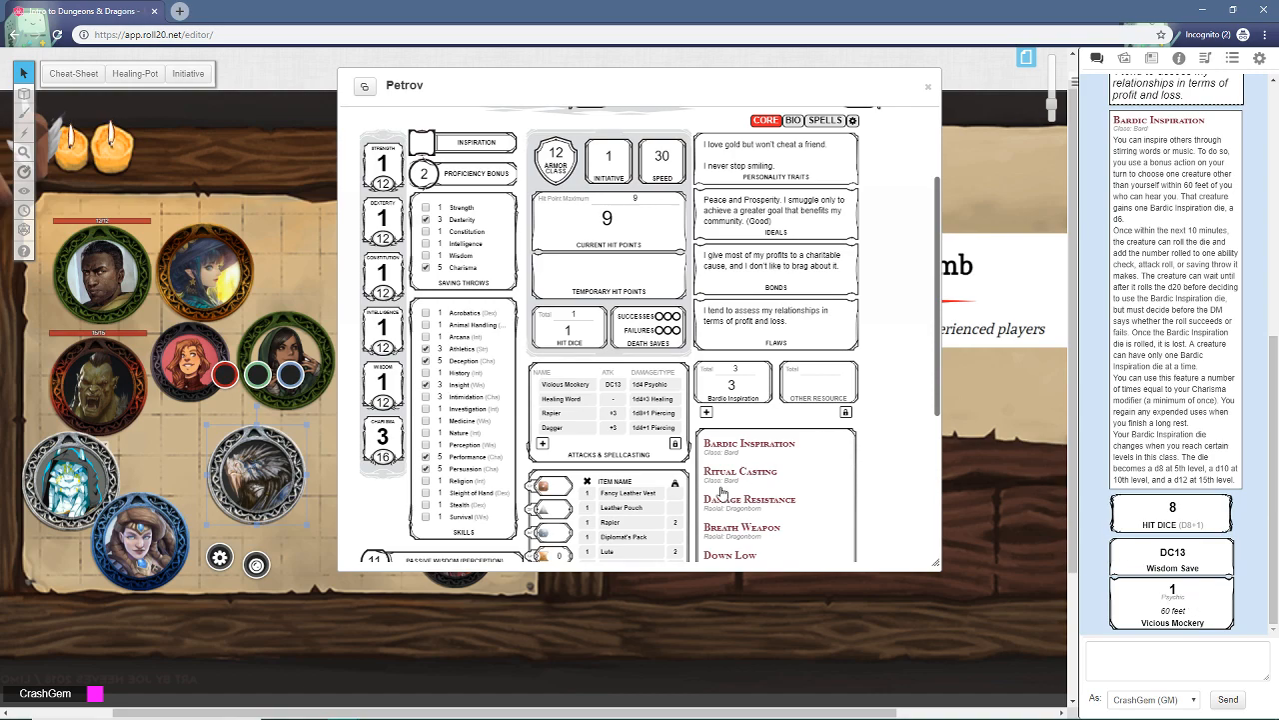
left_click(566, 405)
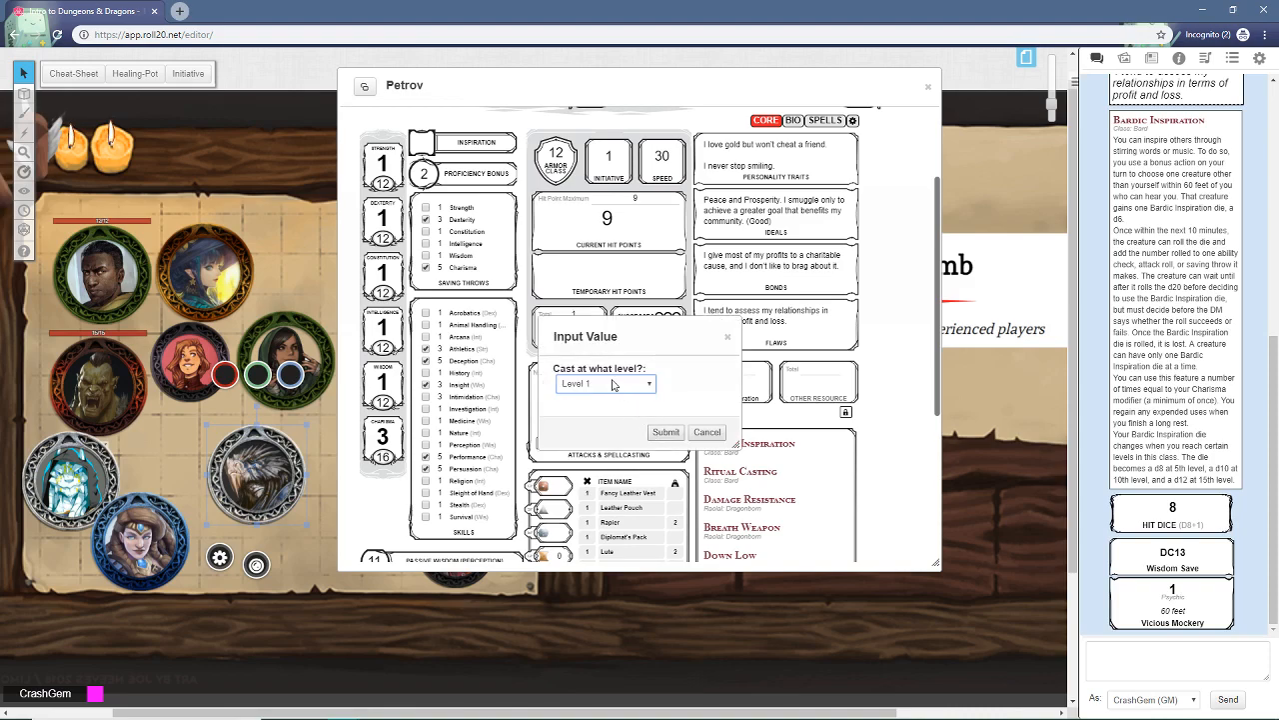
left_click(613, 385)
left_click(604, 398)
left_click(666, 432)
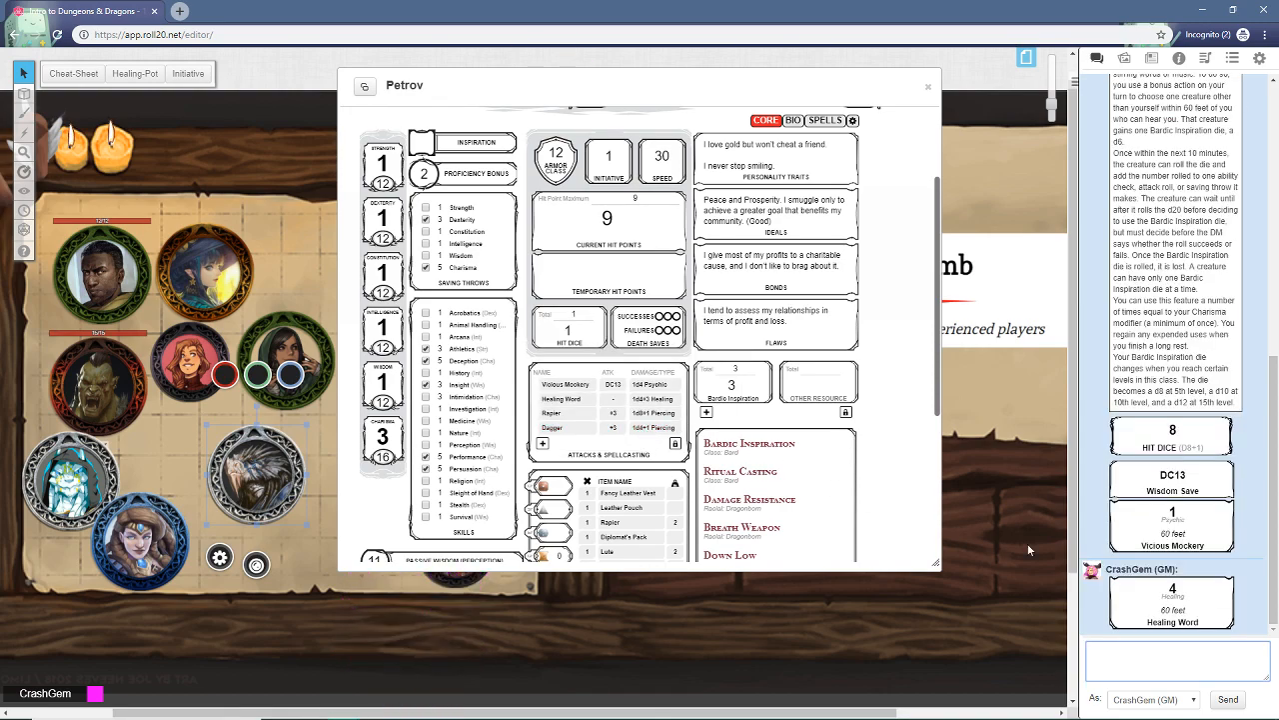
Step: Cast Healing Word again at a spell level above Level 2
left_click(584, 407)
left_click(604, 384)
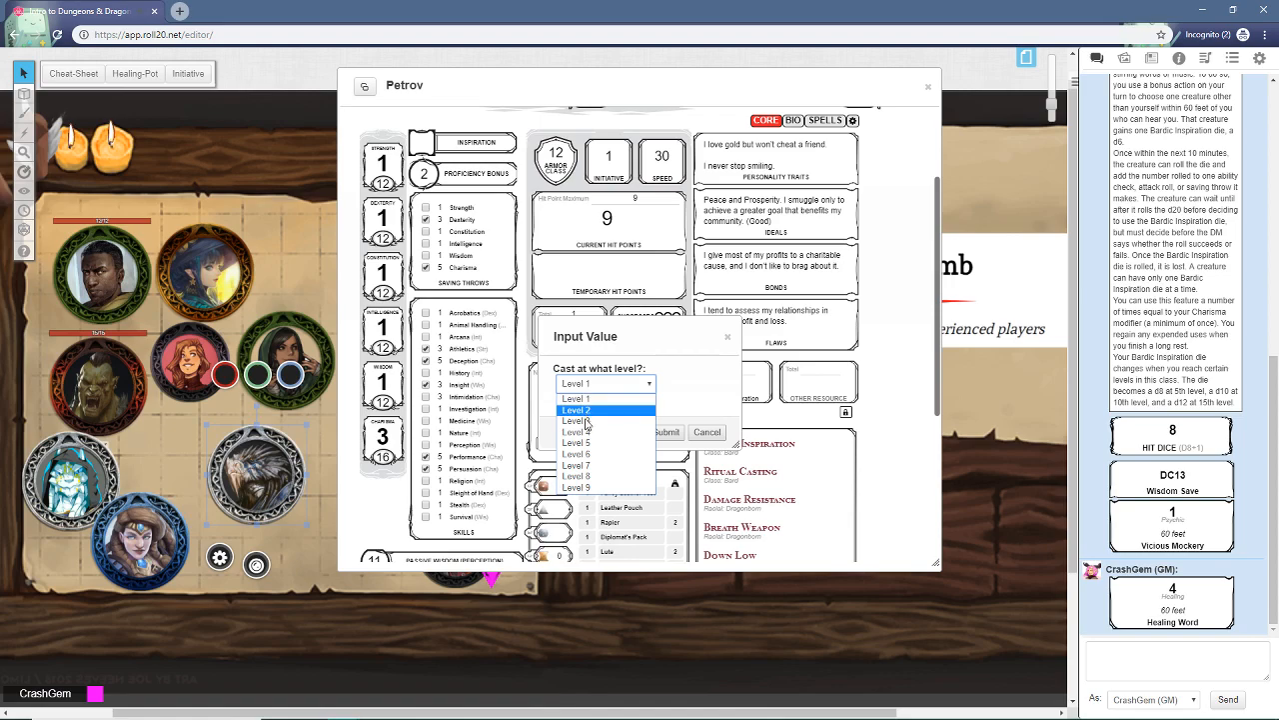
left_click(589, 426)
left_click(666, 431)
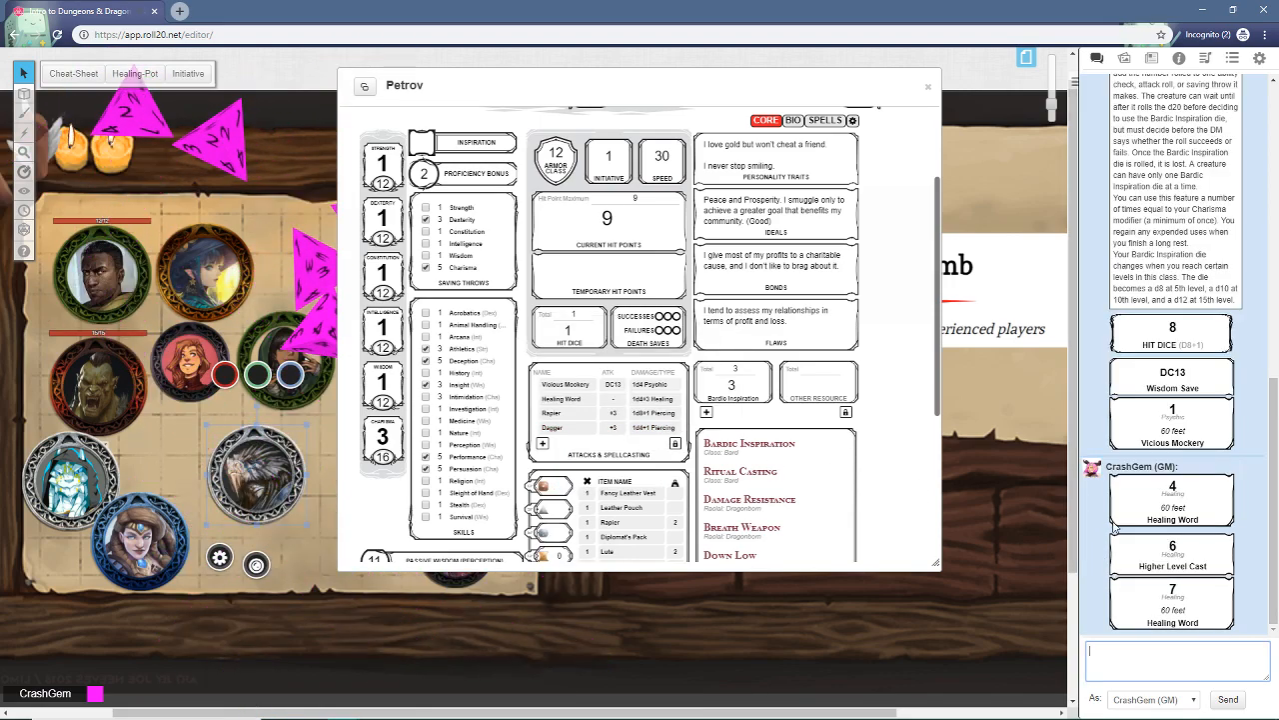
Step: Roll the Rapier and Dagger attacks to the chat
left_click(553, 416)
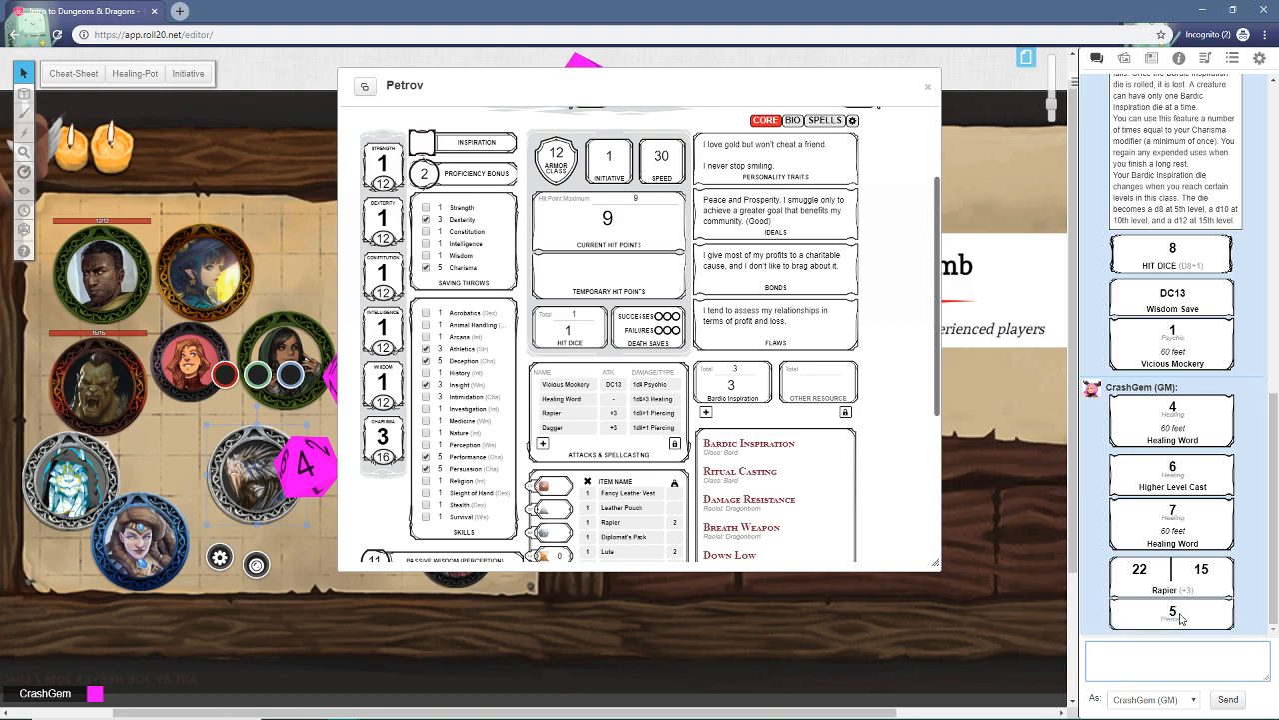
left_click(557, 430)
scroll(574, 405, "down", 2)
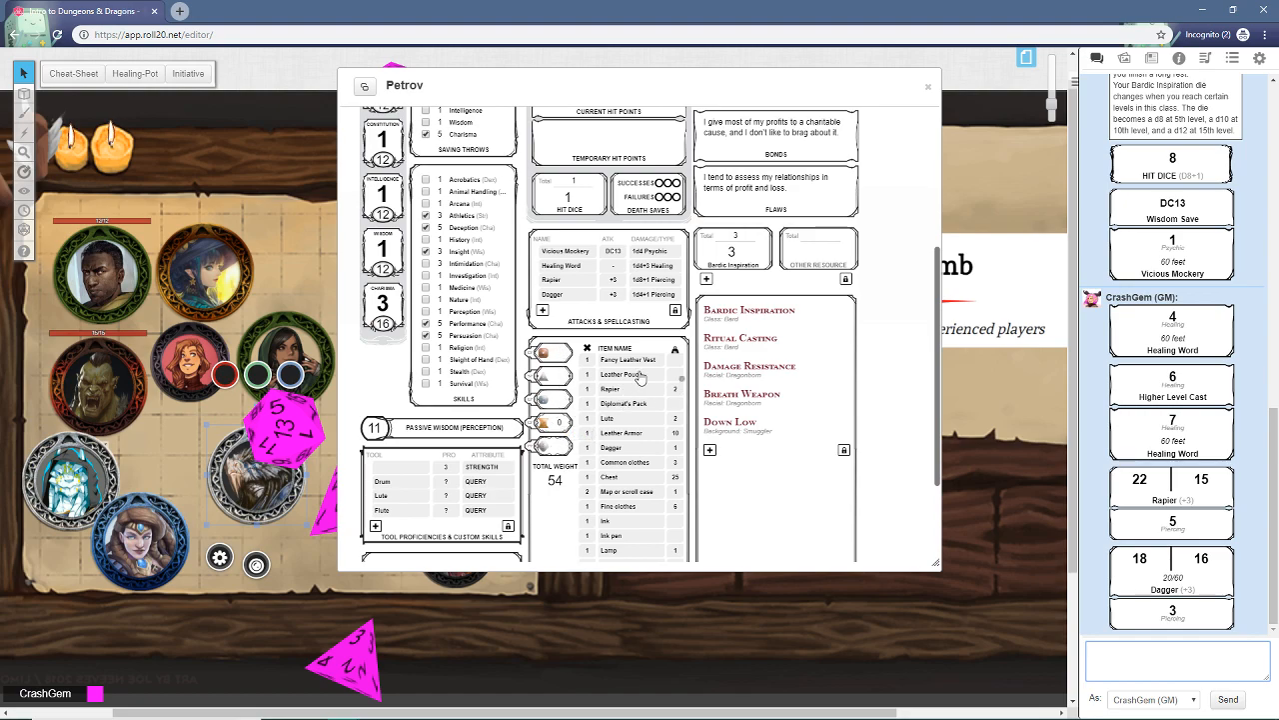
Step: Open the sheet's biography page and look through its appearance, backstory and treasure fields
scroll(850, 390, "up", 5)
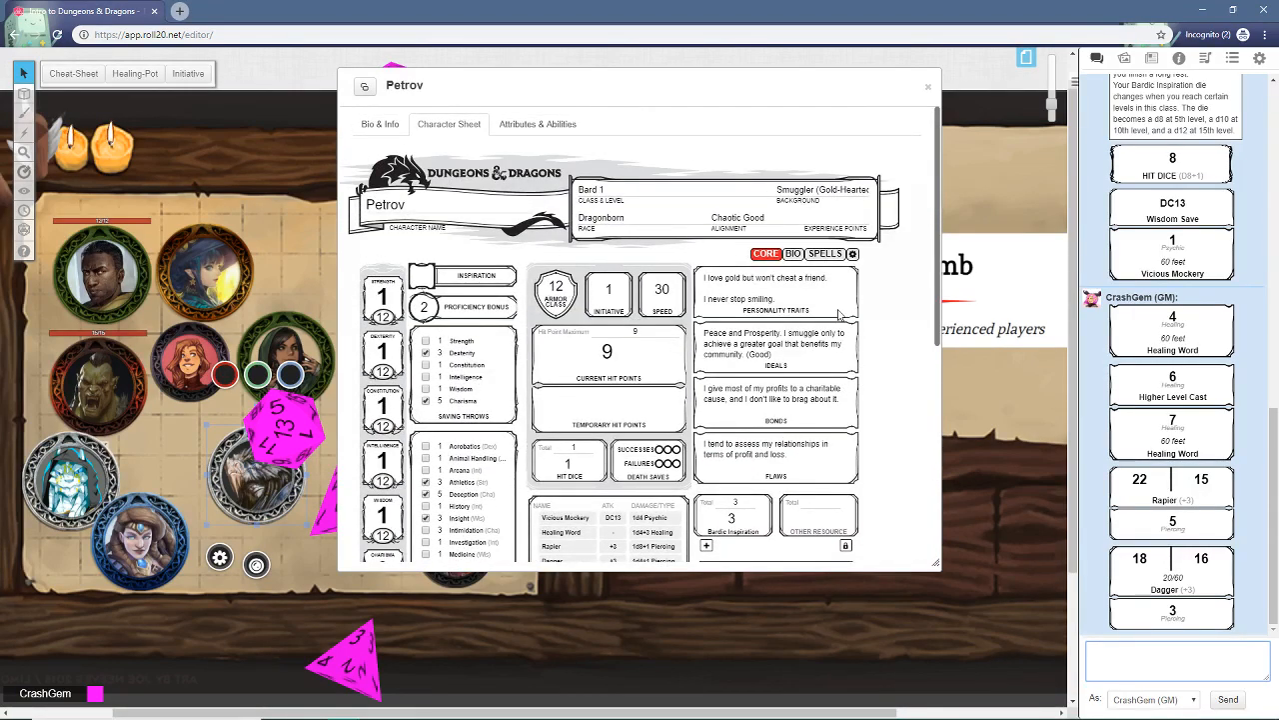
left_click(793, 253)
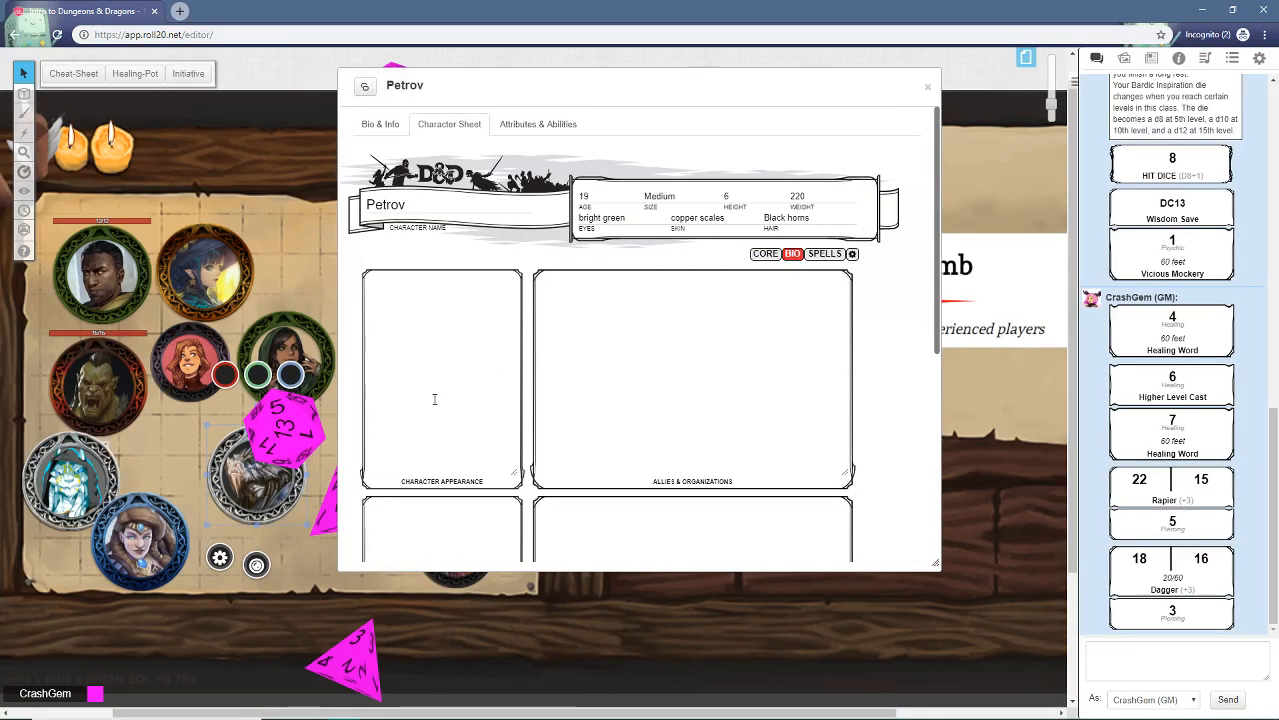
scroll(447, 390, "down", 5)
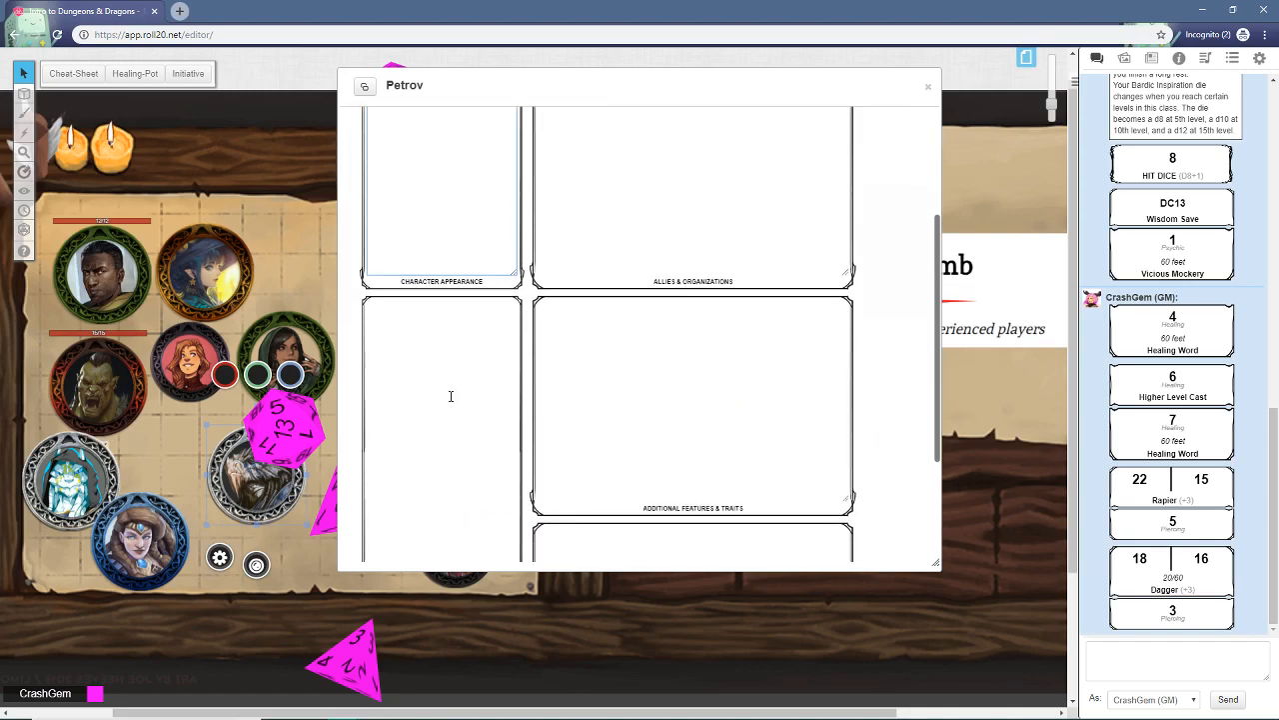
left_click(449, 411)
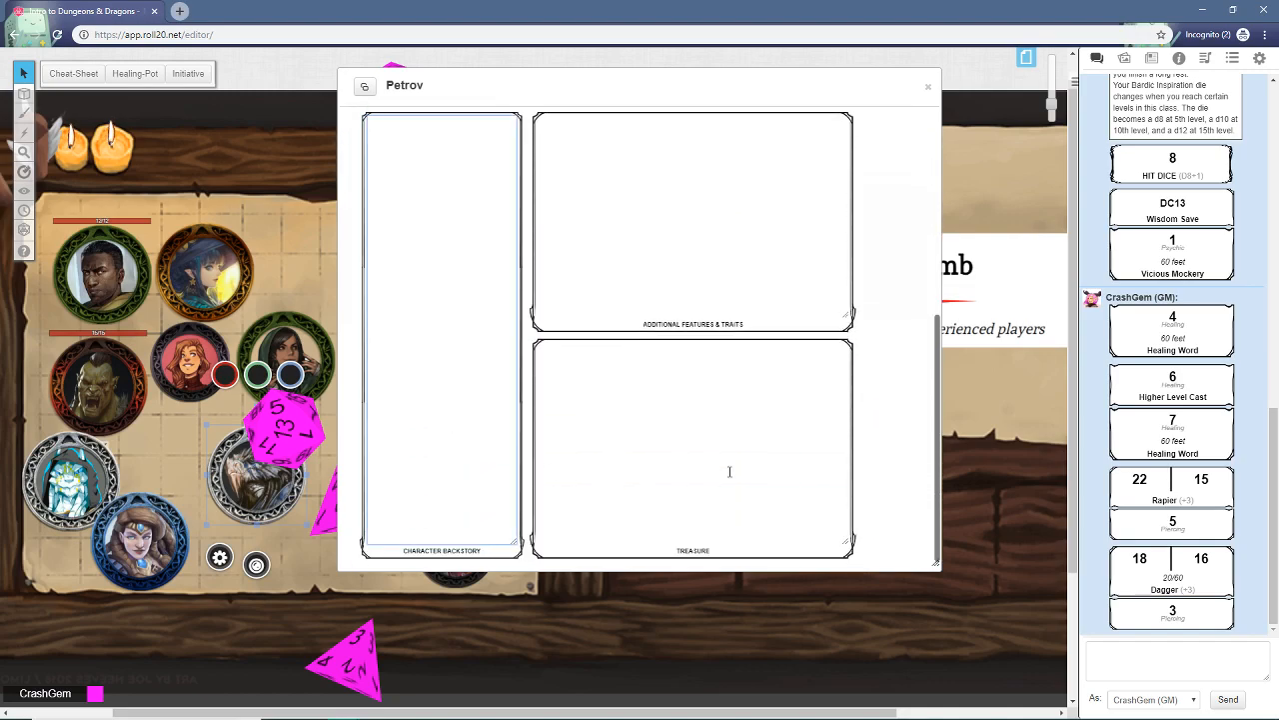
left_click(766, 451)
scroll(759, 455, "up", 1)
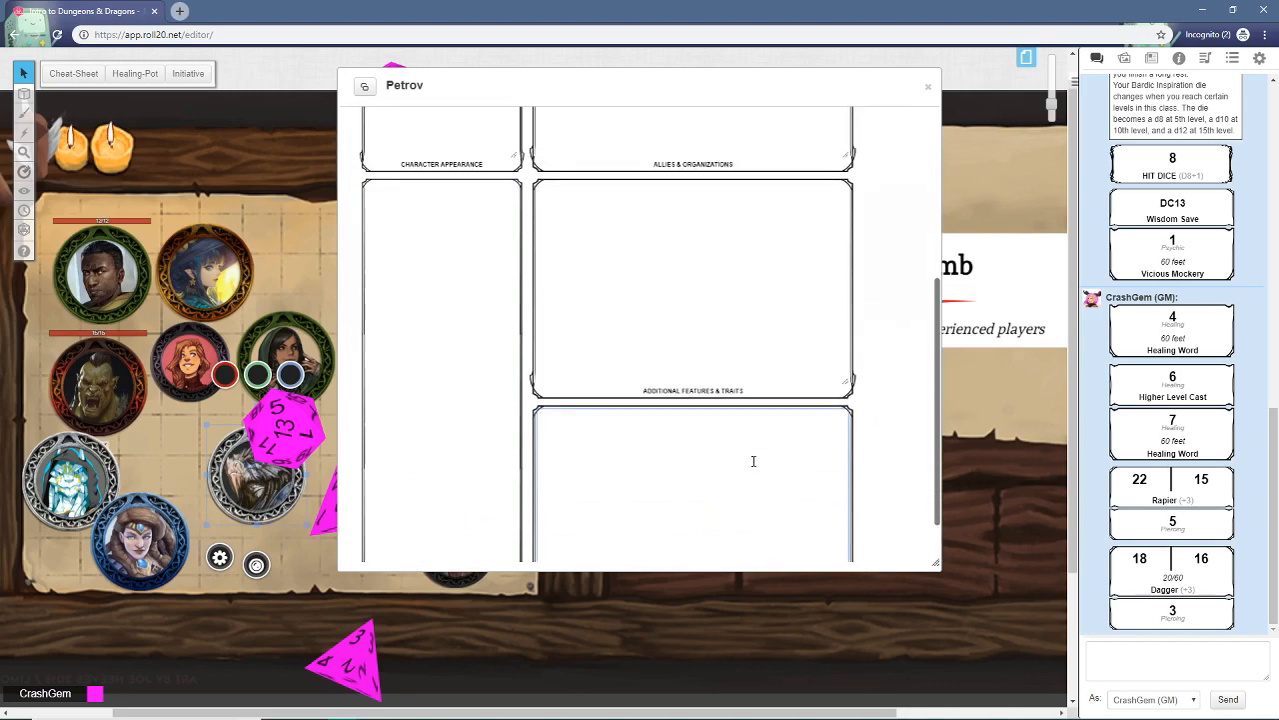
scroll(566, 397, "up", 4)
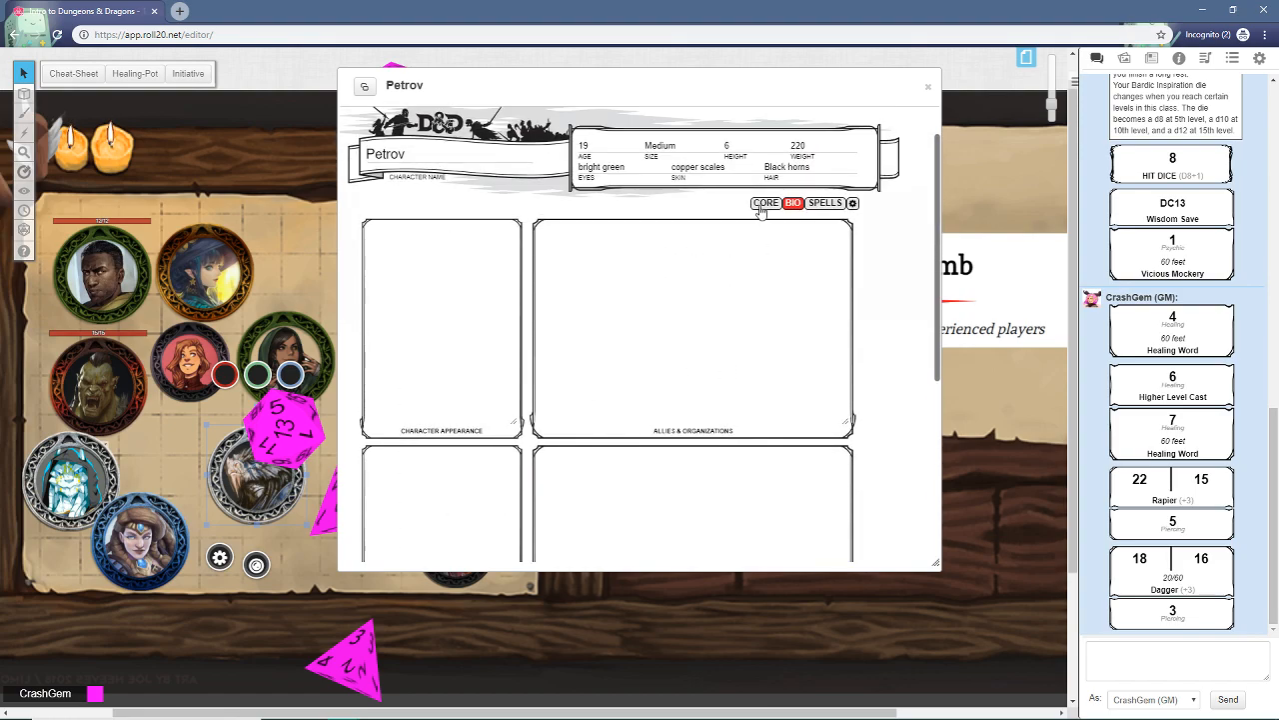
Step: Return to the core page and look over the attacks, equipment and features
left_click(764, 203)
scroll(612, 405, "down", 6)
scroll(611, 410, "up", 1)
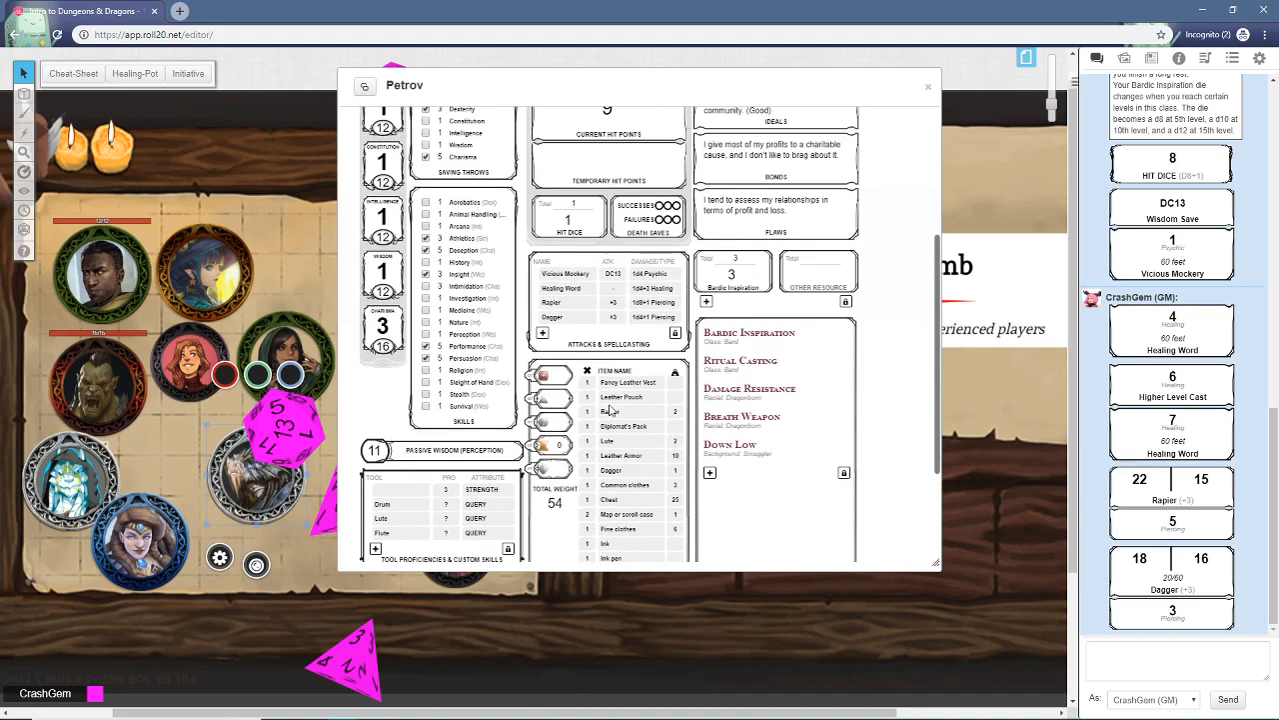
scroll(612, 410, "up", 5)
Step: Reopen the biography page and review the allies, additional features and treasure sections
left_click(793, 204)
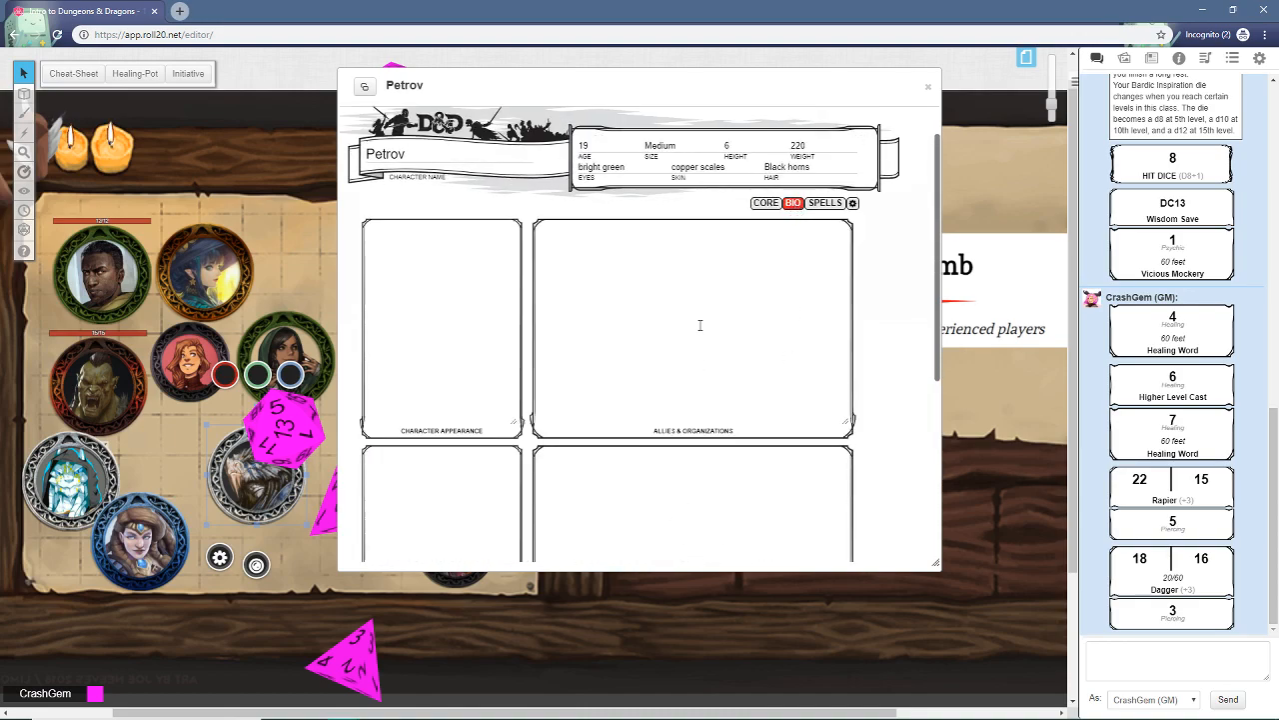
scroll(699, 325, "down", 3)
left_click(697, 289)
scroll(699, 320, "up", 3)
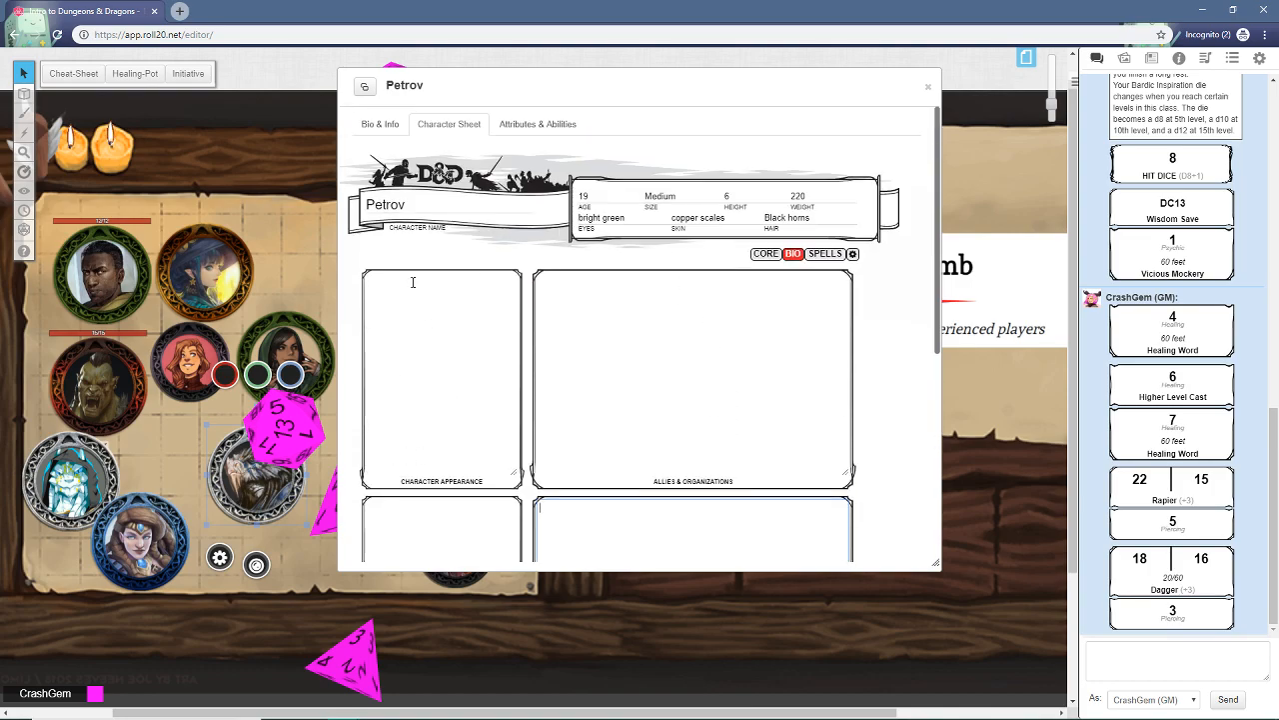
scroll(628, 390, "down", 3)
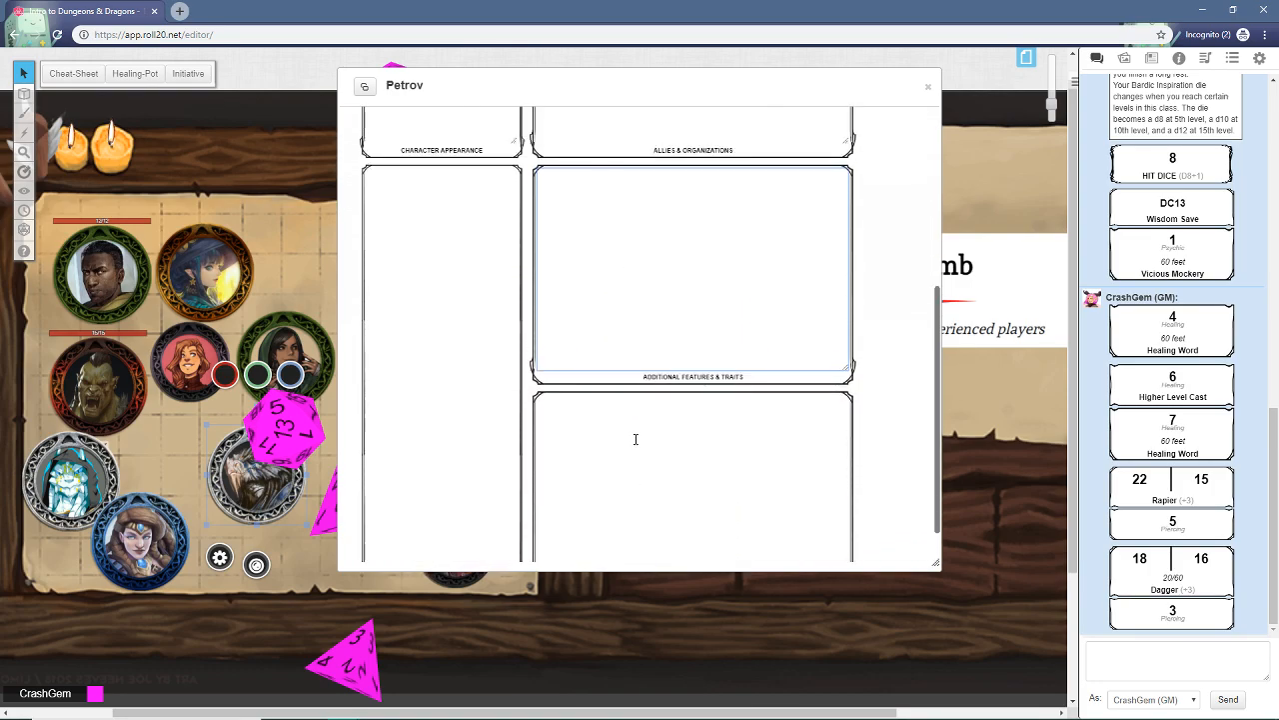
scroll(772, 366, "up", 3)
Step: Open the sheet's spells page, post the Identify spell description to the chat and read through its details
left_click(826, 255)
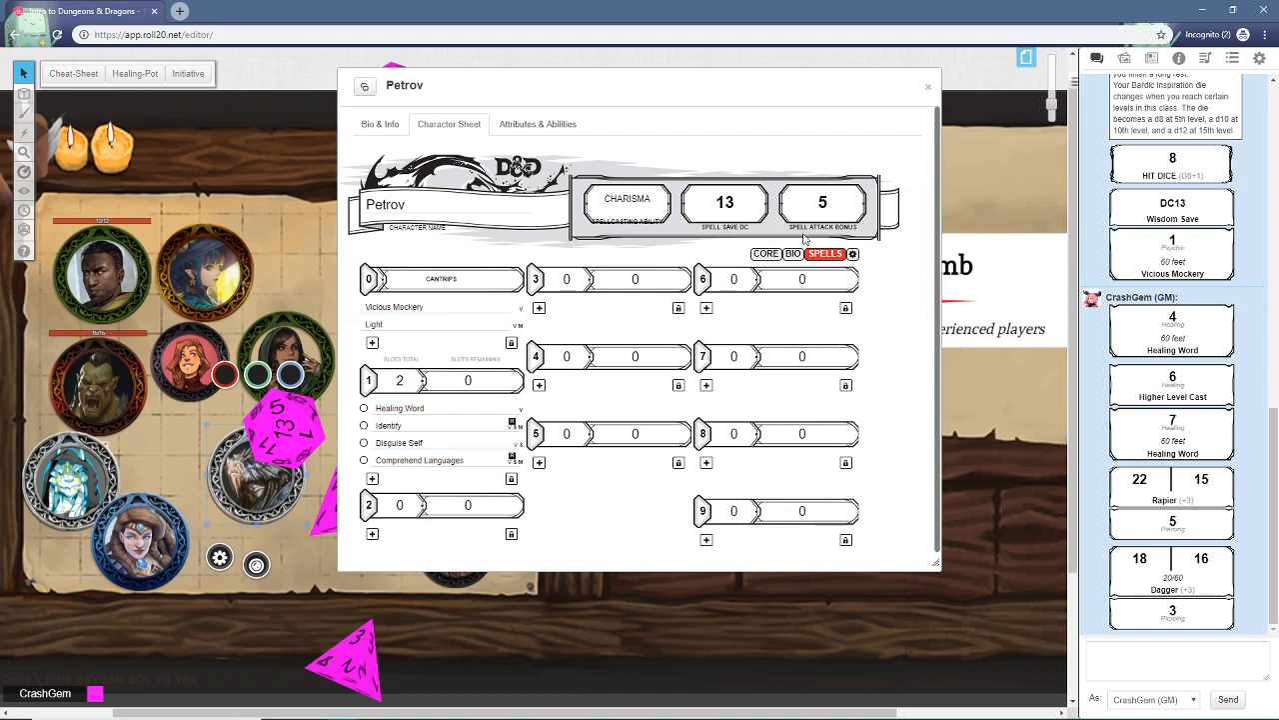
left_click(769, 254)
left_click(825, 254)
left_click(389, 426)
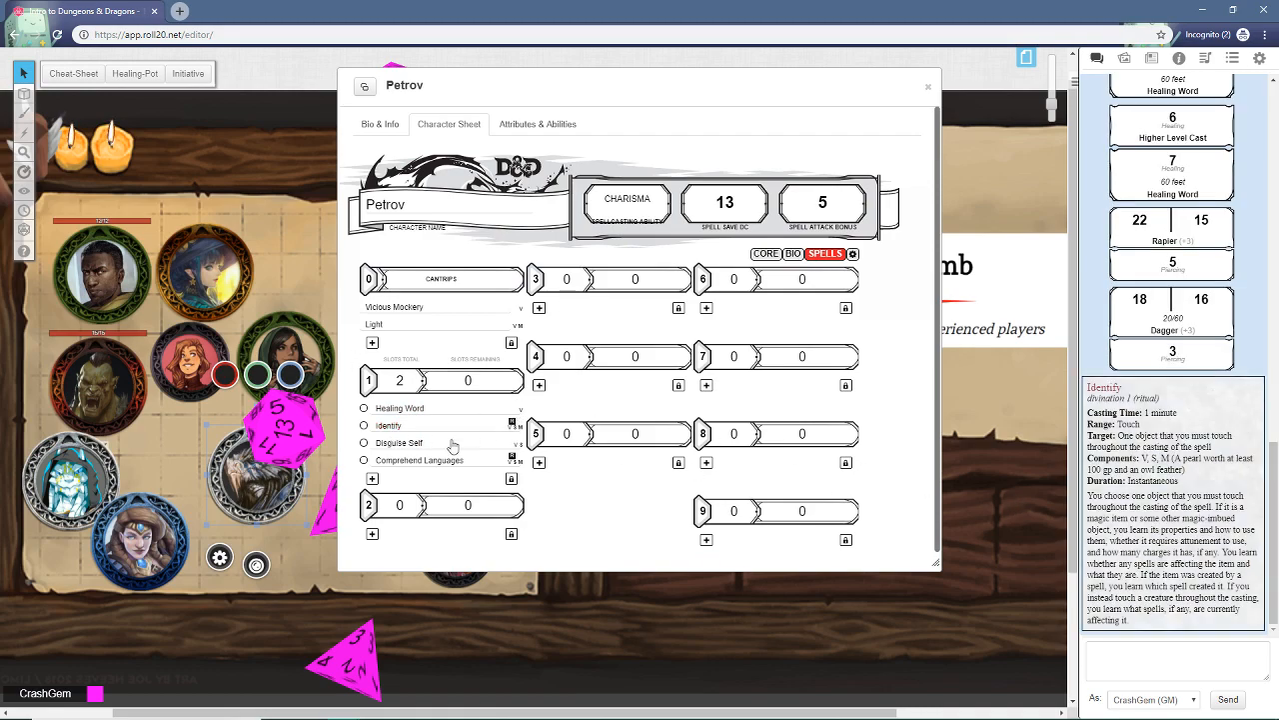
left_click_drag(1135, 436, 1187, 628)
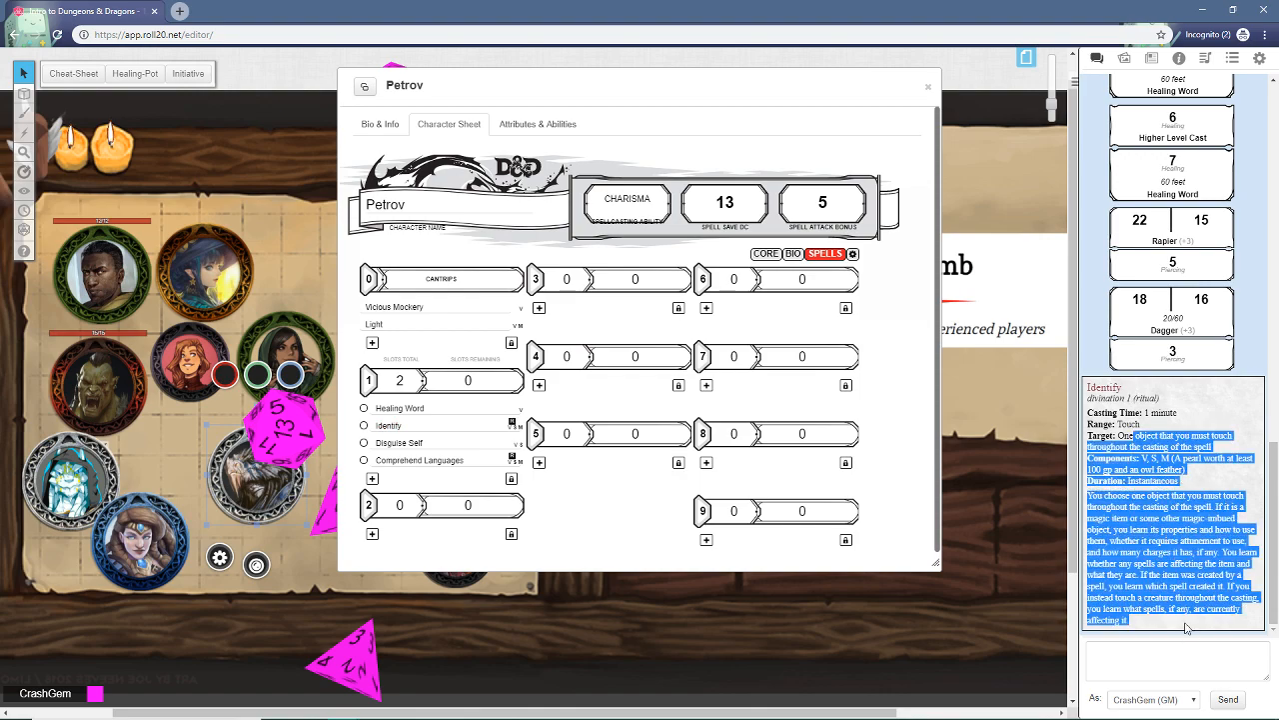
left_click(1180, 505)
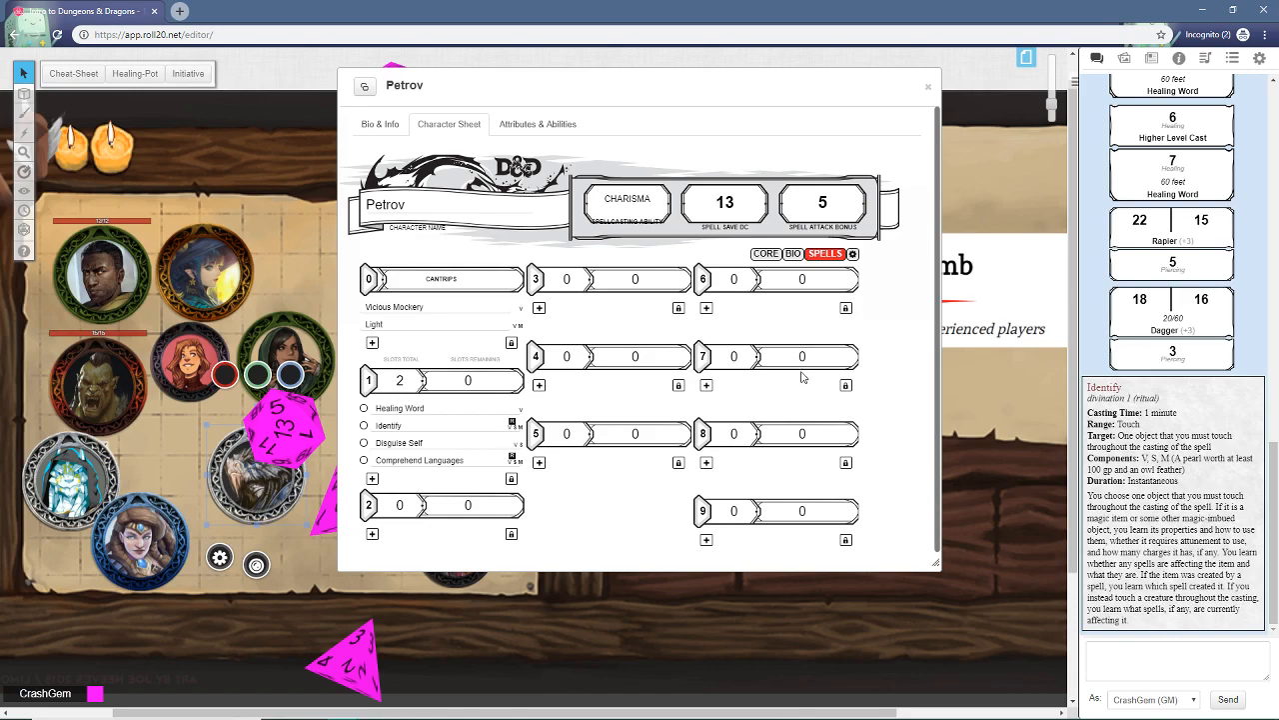
left_click_drag(1142, 480, 1107, 462)
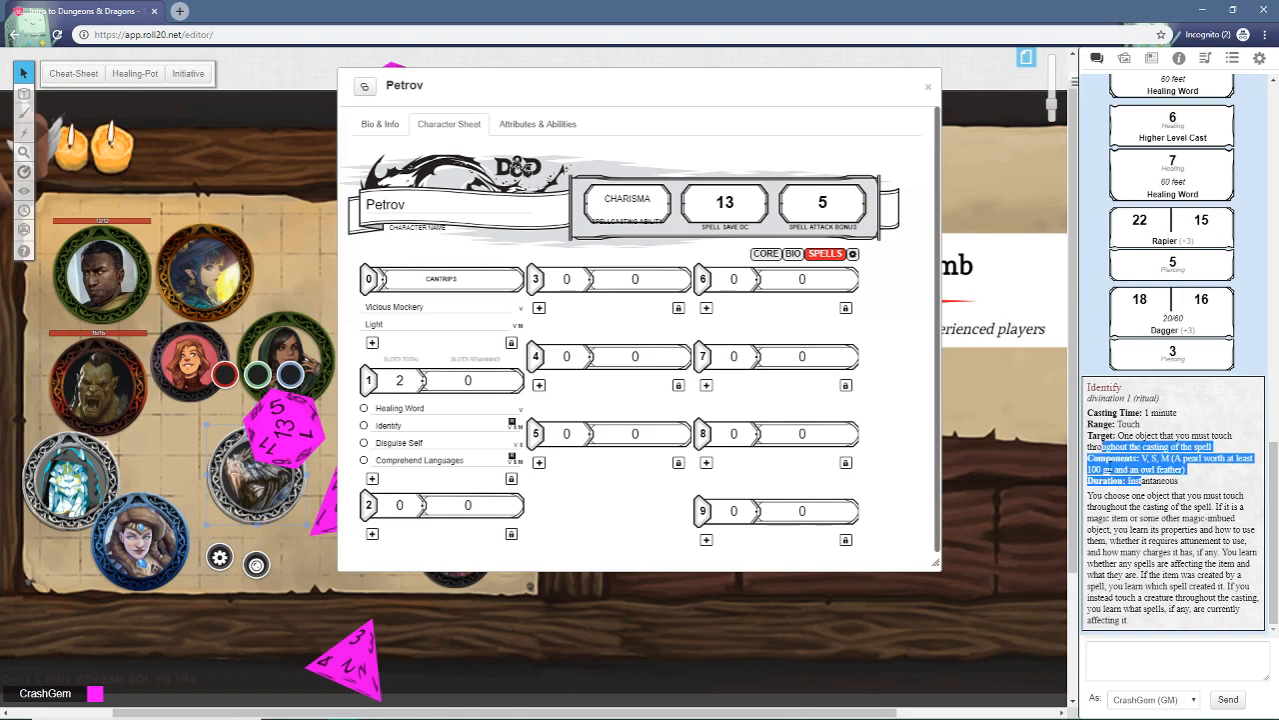
left_click(1145, 480)
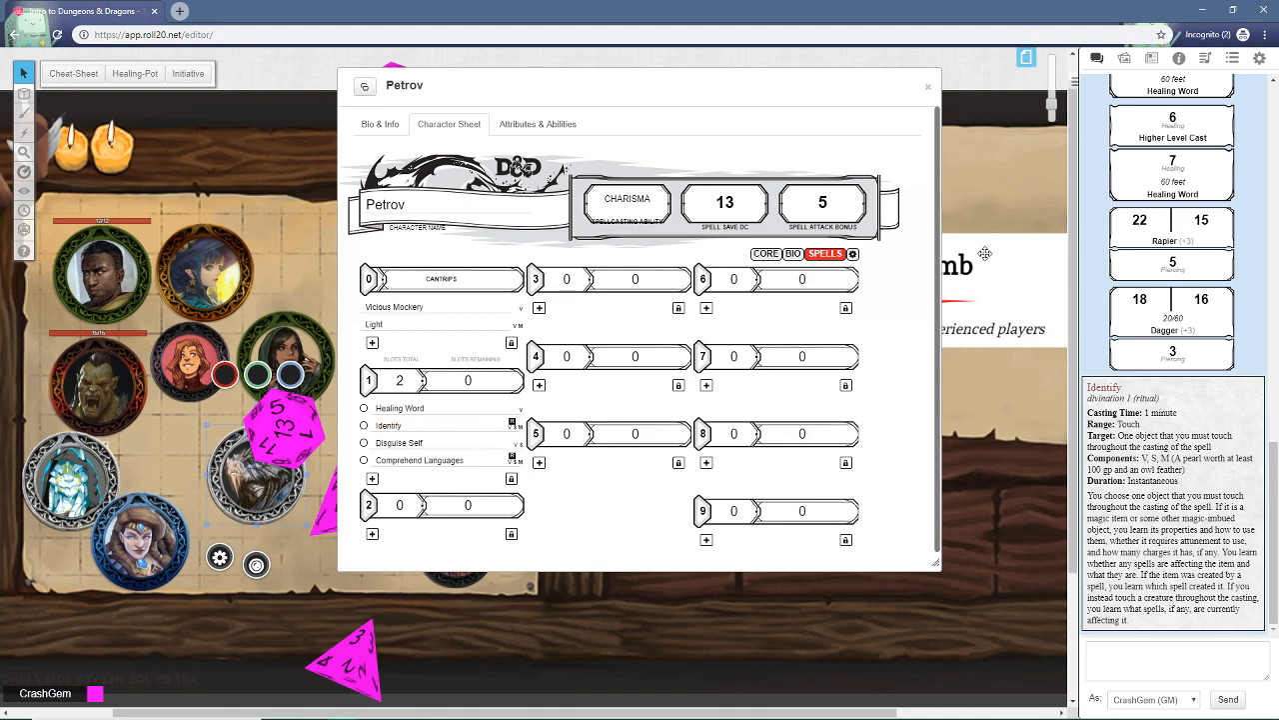
Step: View the character's Bio & Info page and return to the core page of the character sheet
left_click(388, 127)
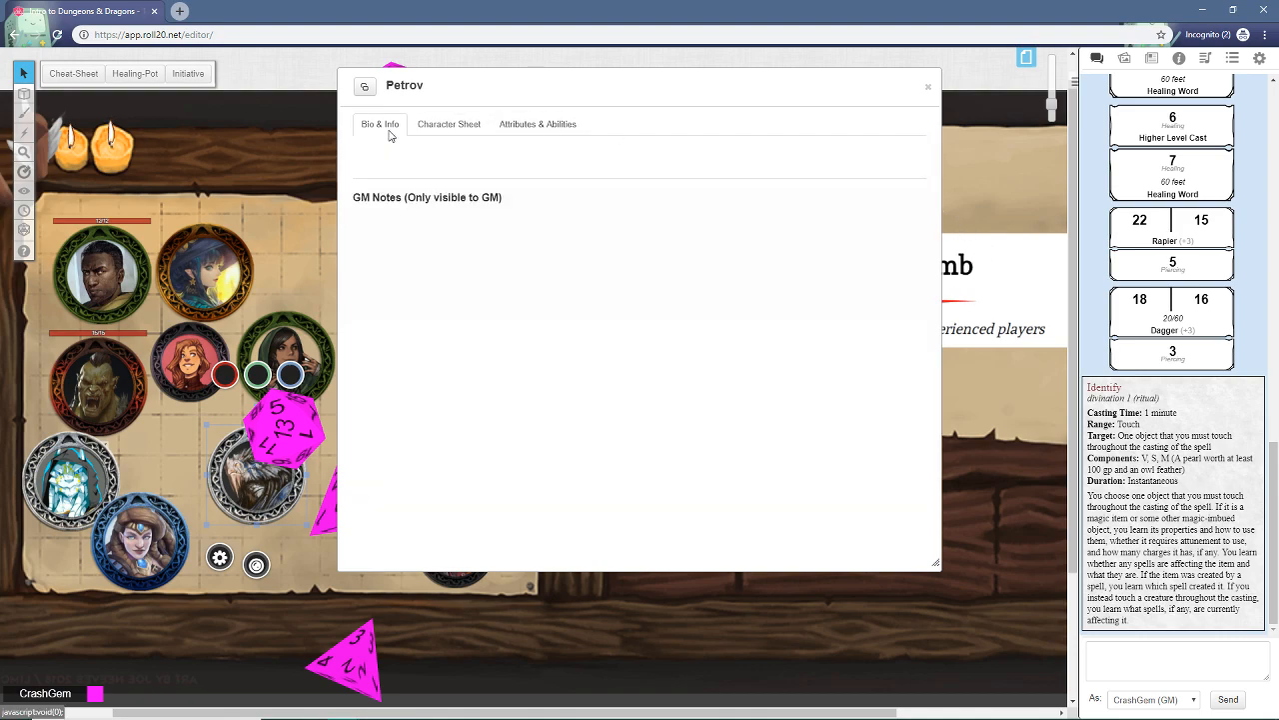
left_click(430, 130)
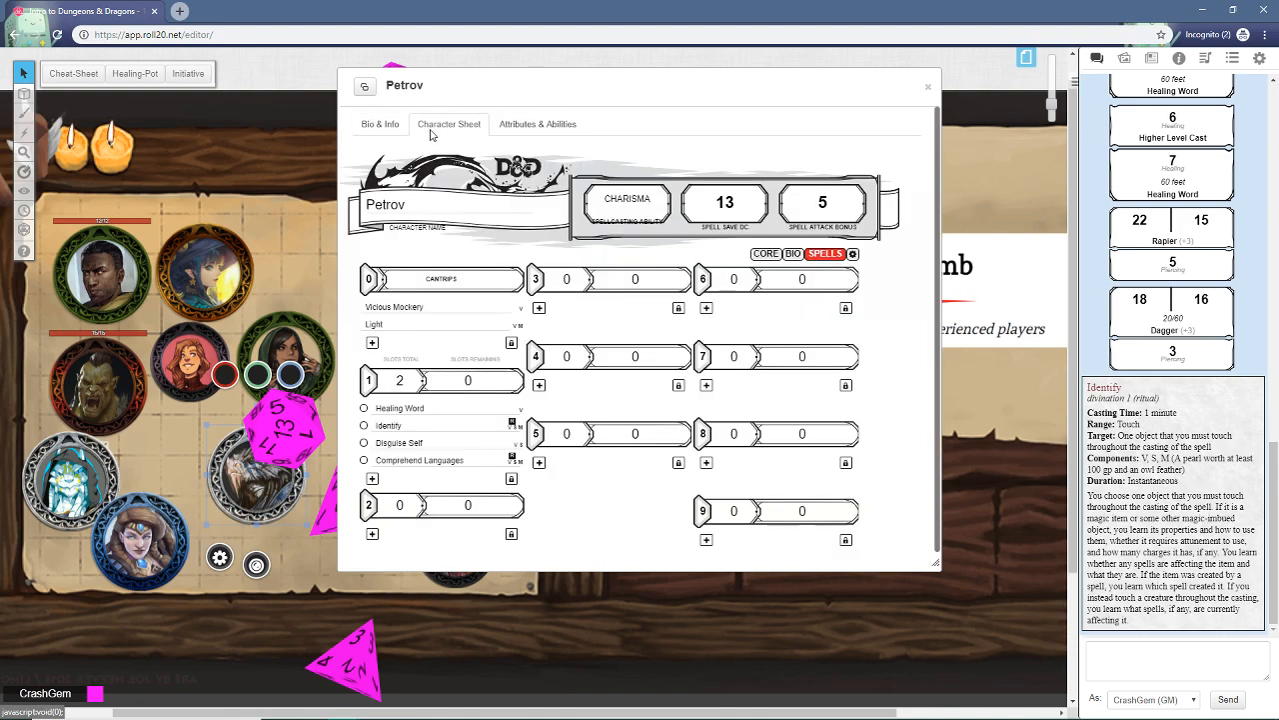
left_click(765, 256)
Step: Set the experience points to 301 and start the Charactermancer level-up for the character
left_click(836, 218)
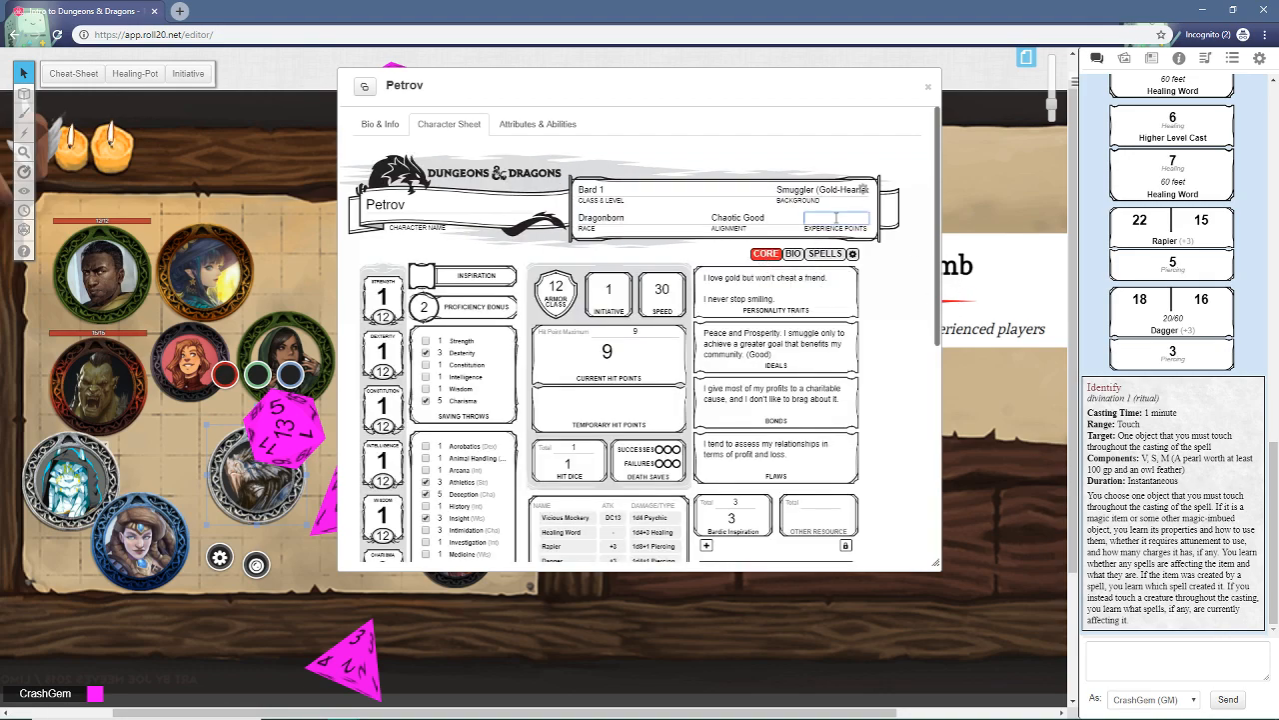
key("Return")
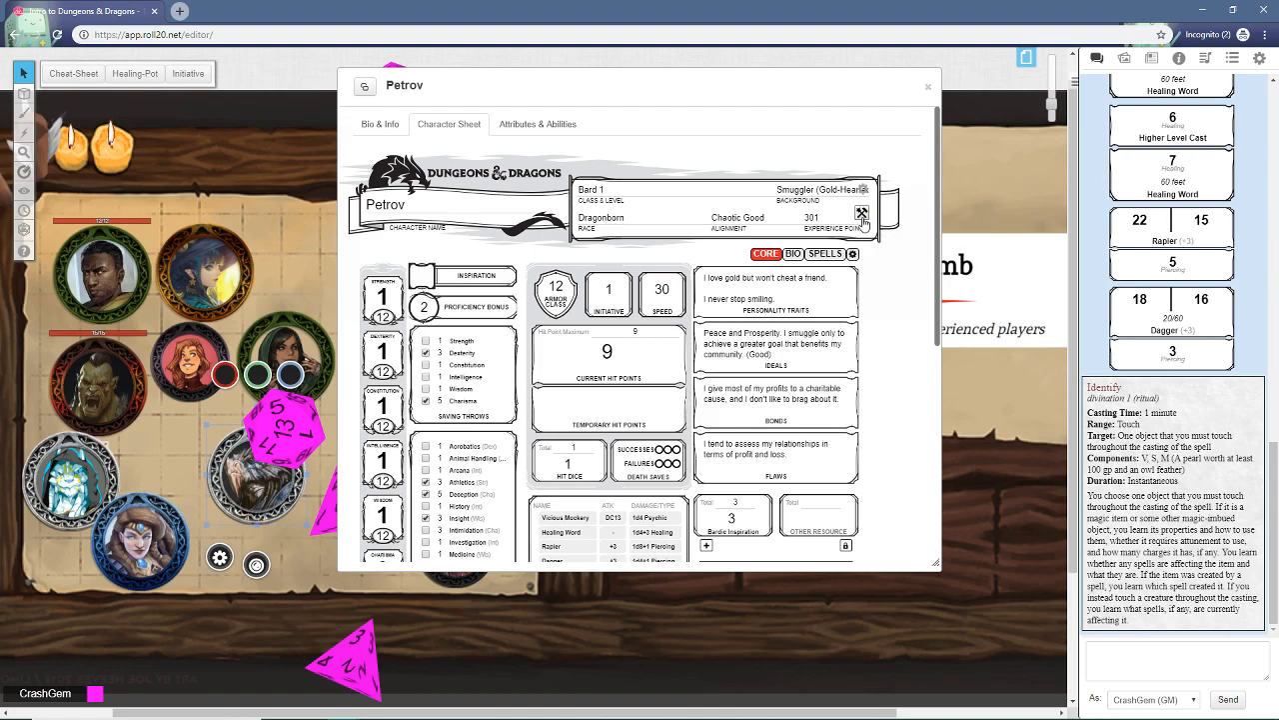
left_click(862, 216)
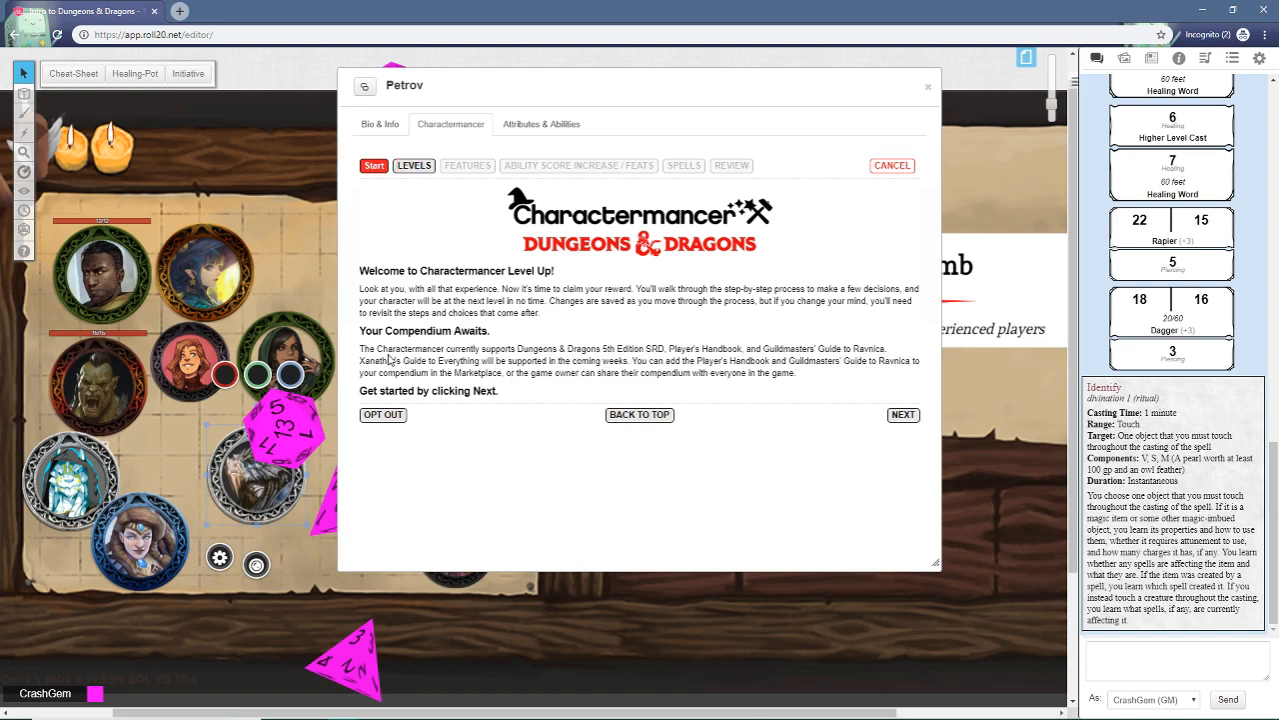
Step: Open the level-up's levels section and review the Bard's hit points, class features and multiclass option
left_click(420, 169)
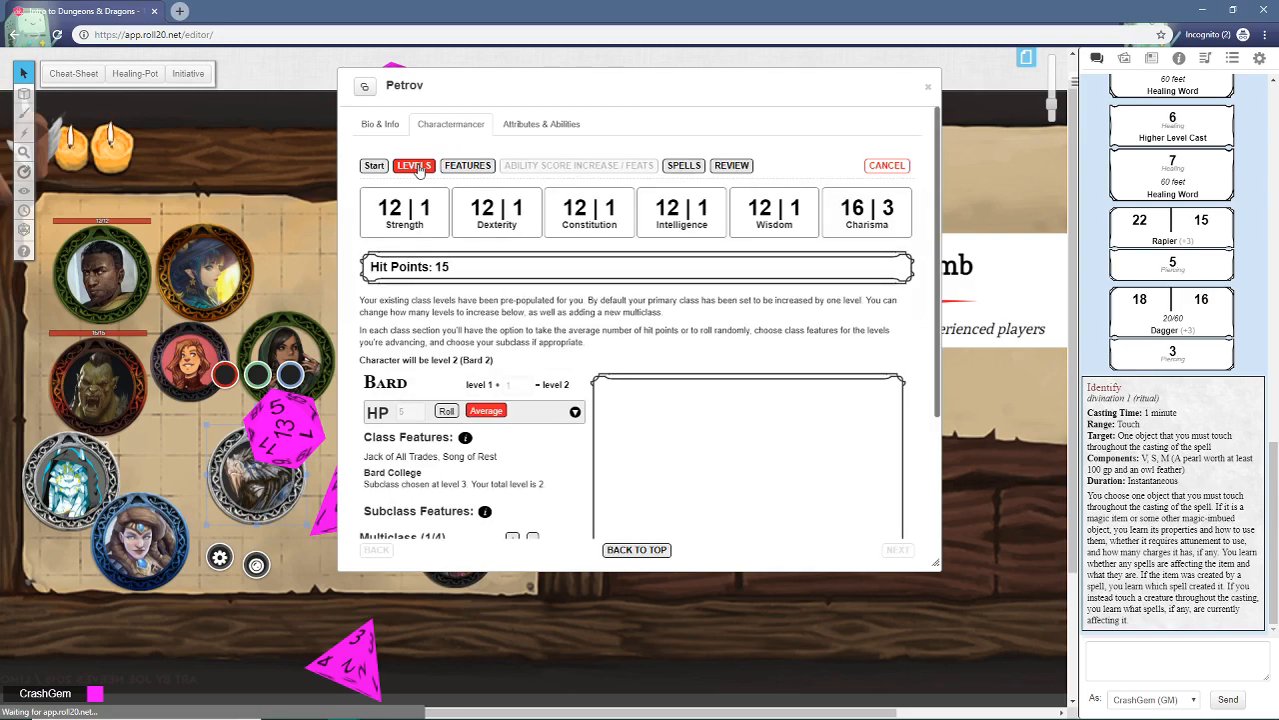
scroll(415, 307, "down", 3)
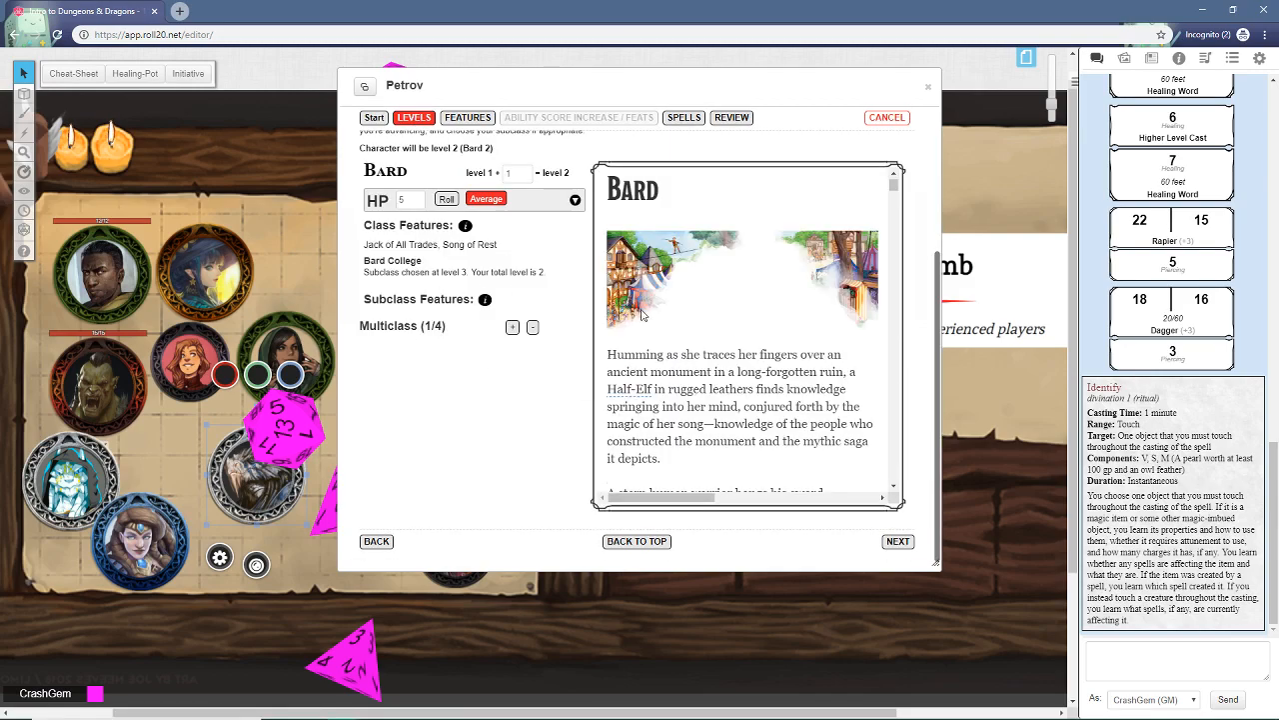
scroll(640, 396, "up", 1)
scroll(521, 338, "up", 2)
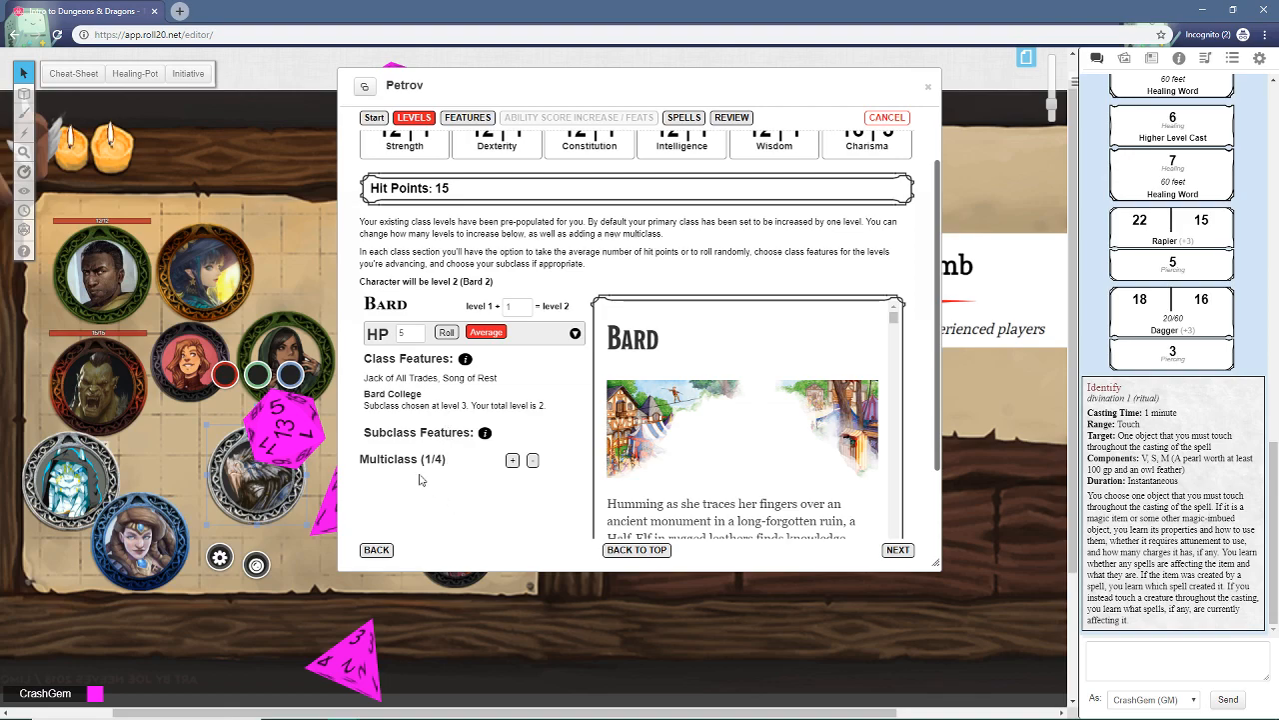
Step: Add a multiclass entry to the level-up, view the classes it offers without choosing one and review the levels section
left_click(513, 460)
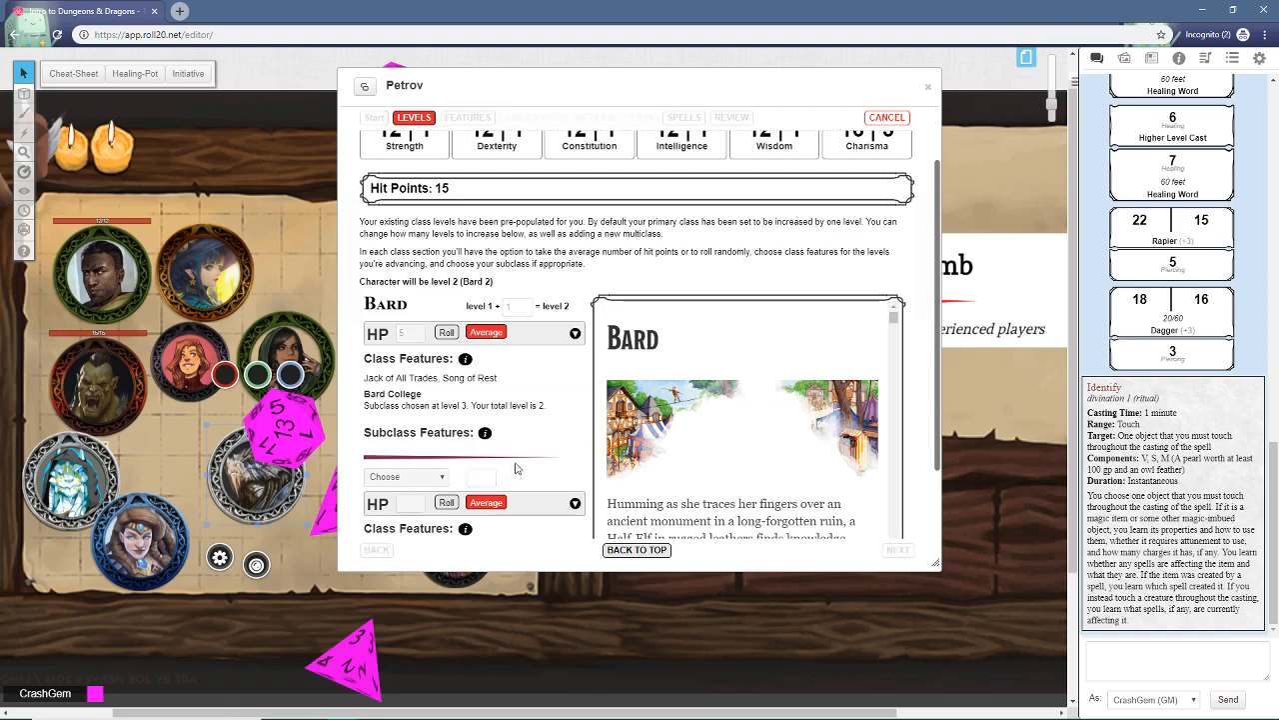
scroll(518, 450, "down", 2)
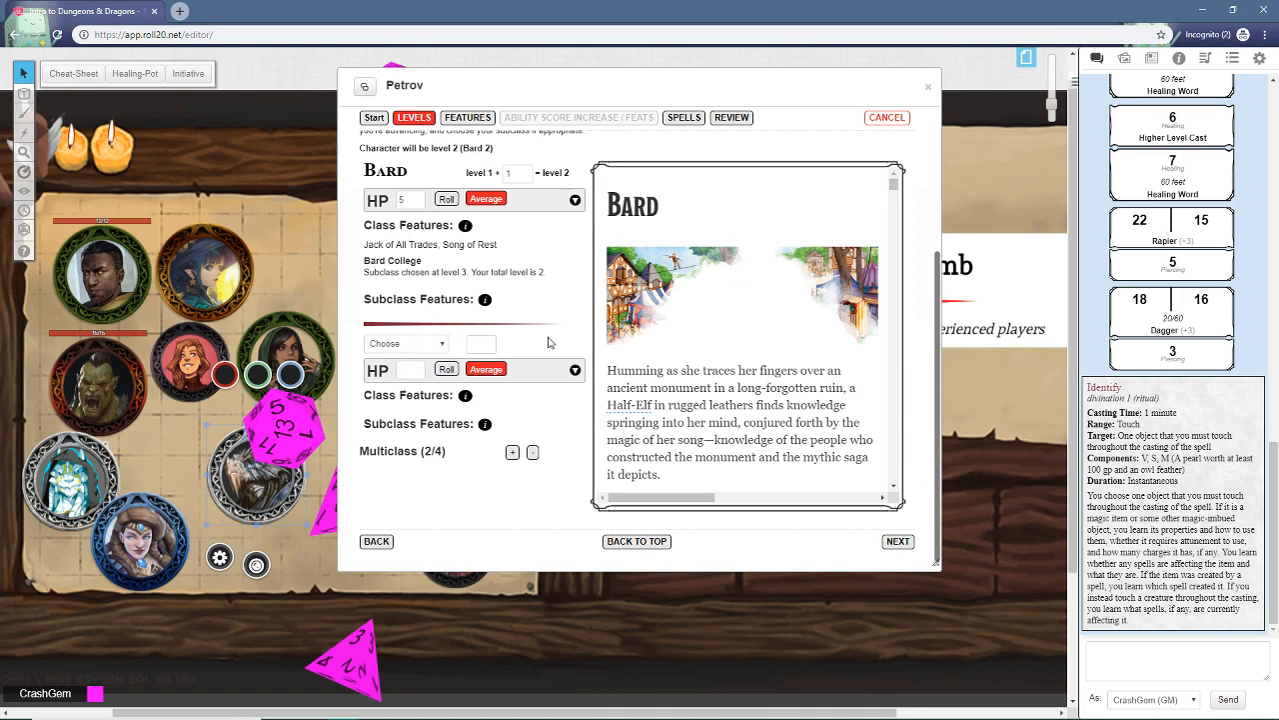
left_click(413, 347)
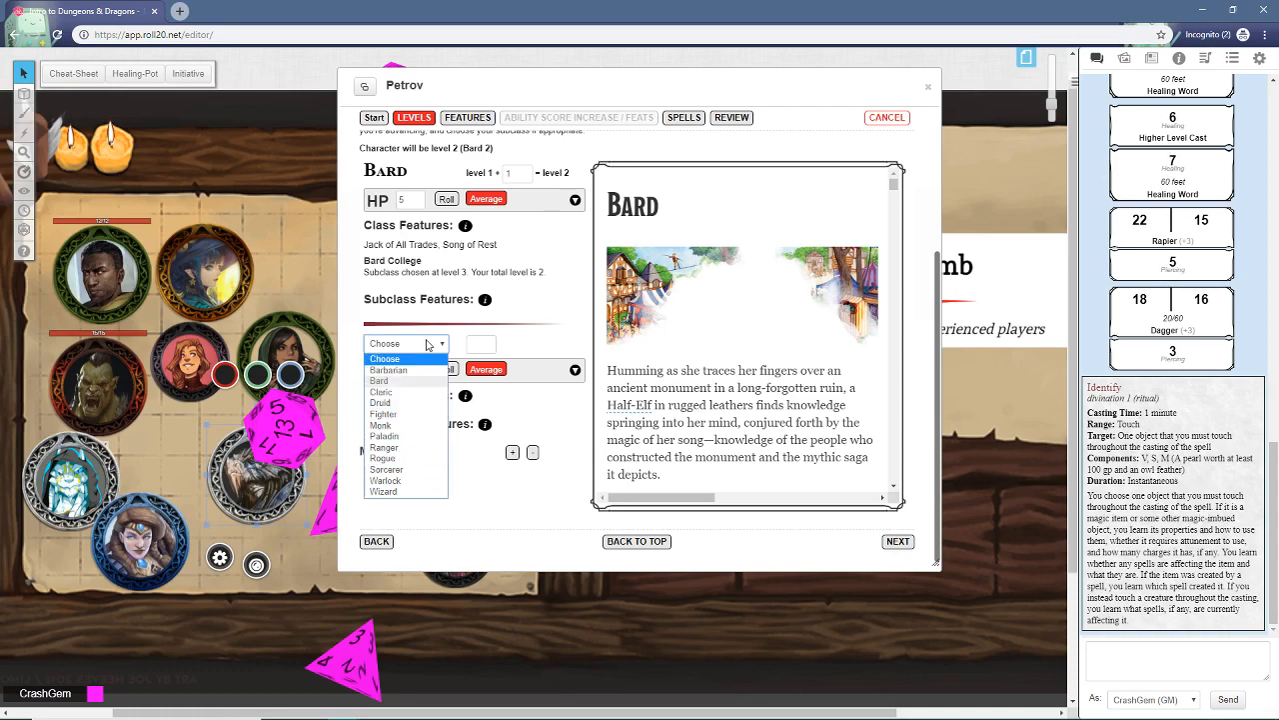
left_click(560, 327)
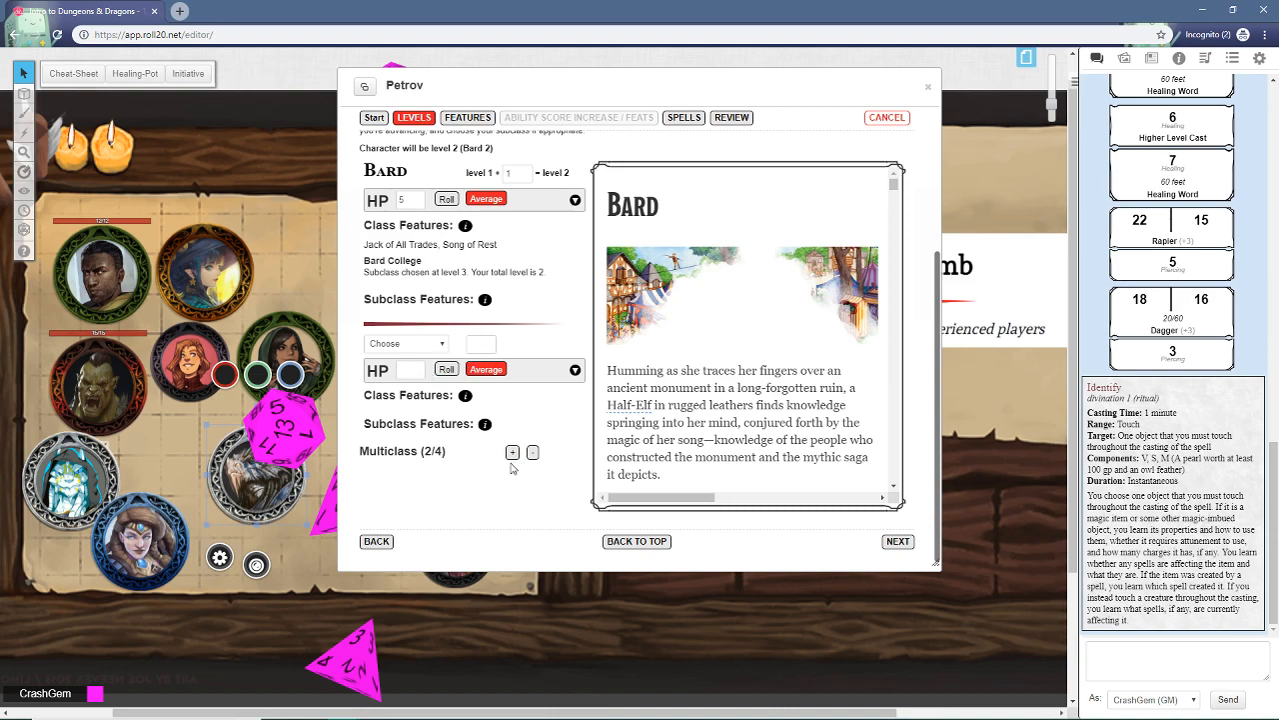
scroll(535, 419, "up", 1)
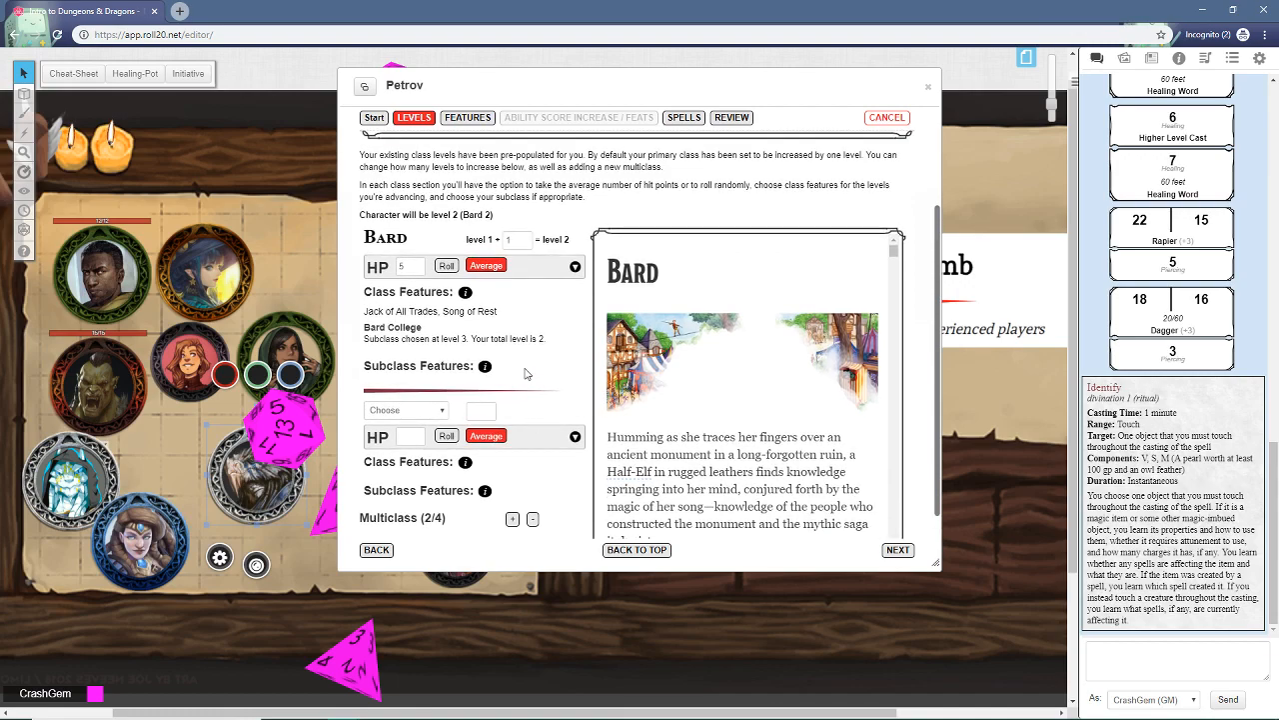
scroll(550, 424, "up", 2)
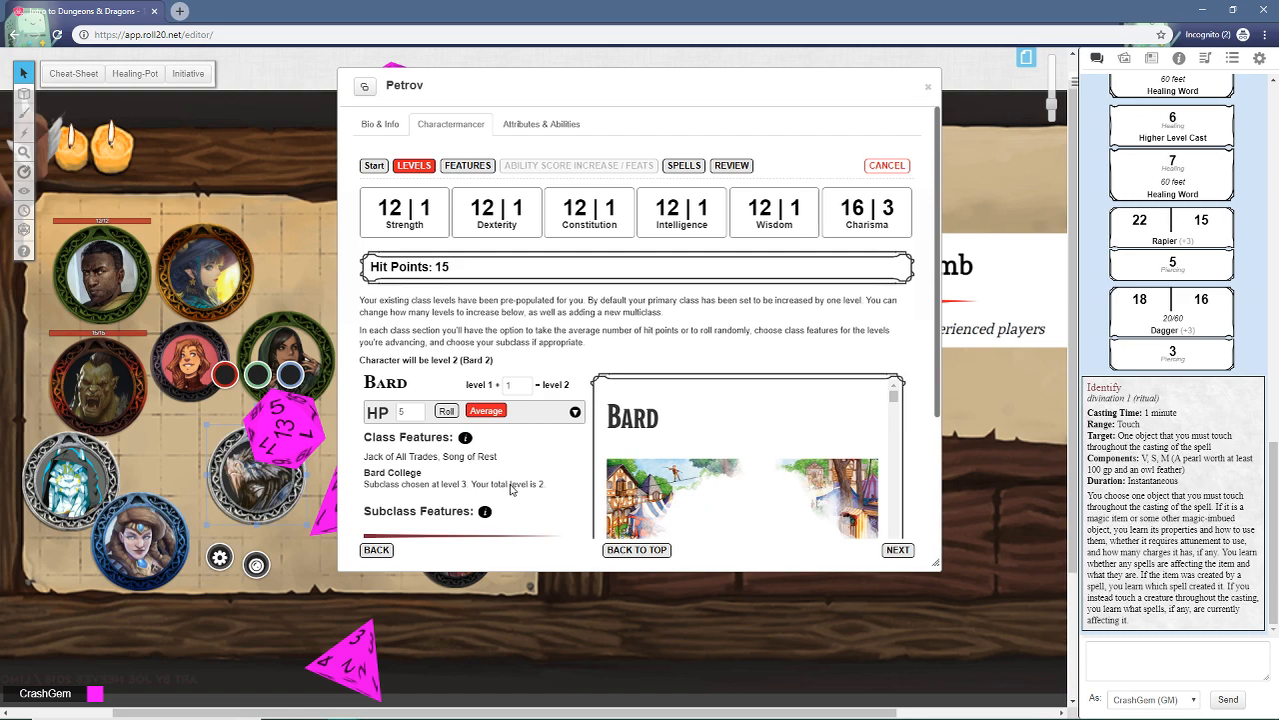
scroll(409, 460, "down", 1)
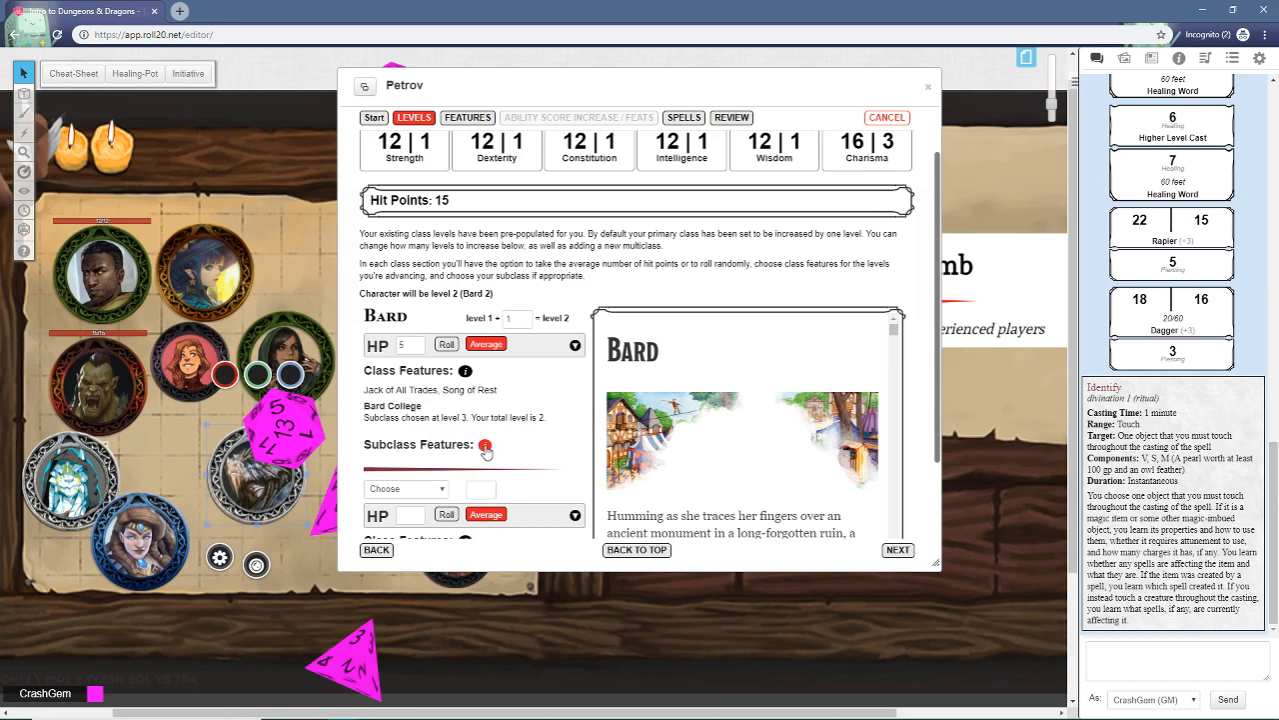
scroll(486, 447, "down", 3)
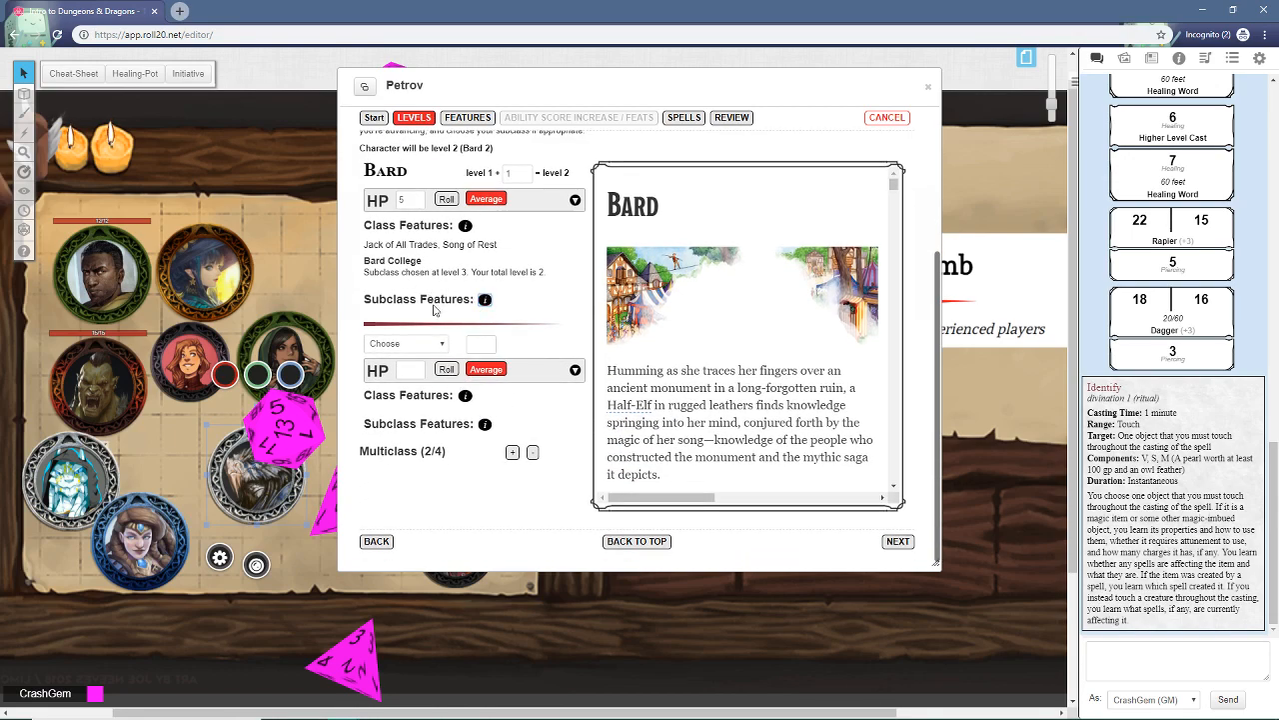
scroll(427, 340, "up", 1)
scroll(460, 358, "up", 2)
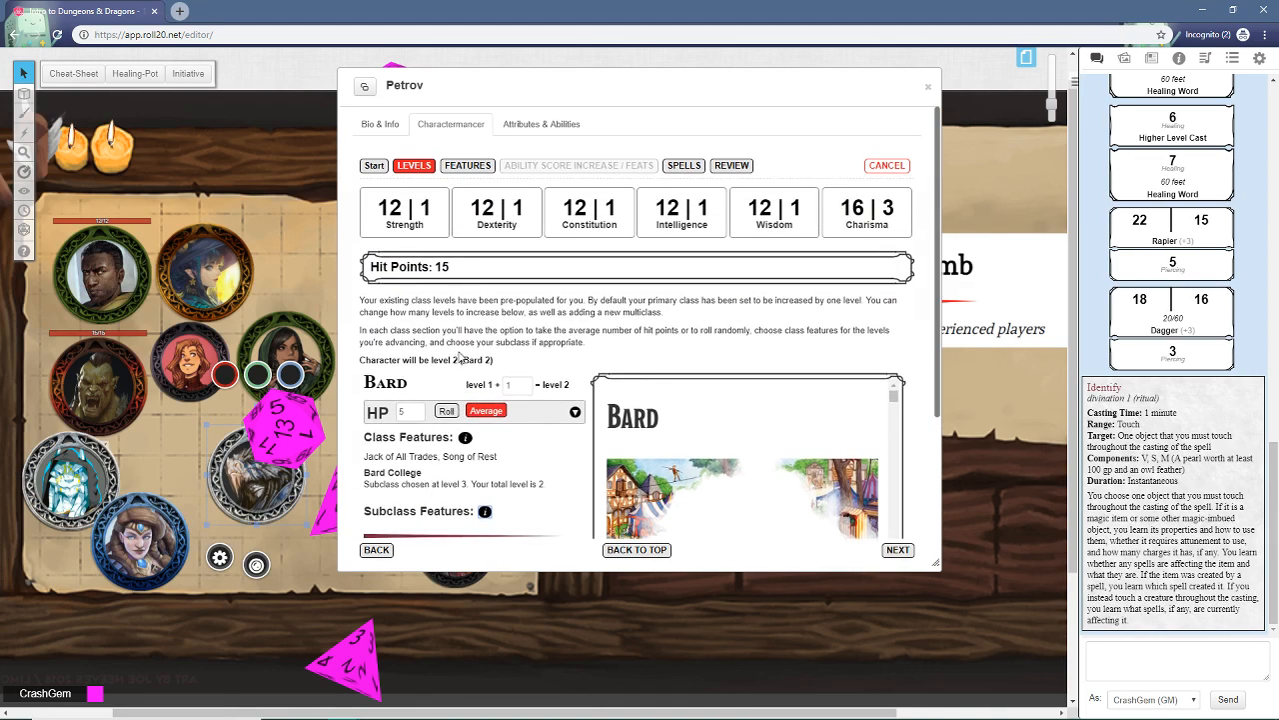
Step: Open the level-up's features section and read the level 2 Bard features Jack of All Trades and Song of Rest
left_click(467, 166)
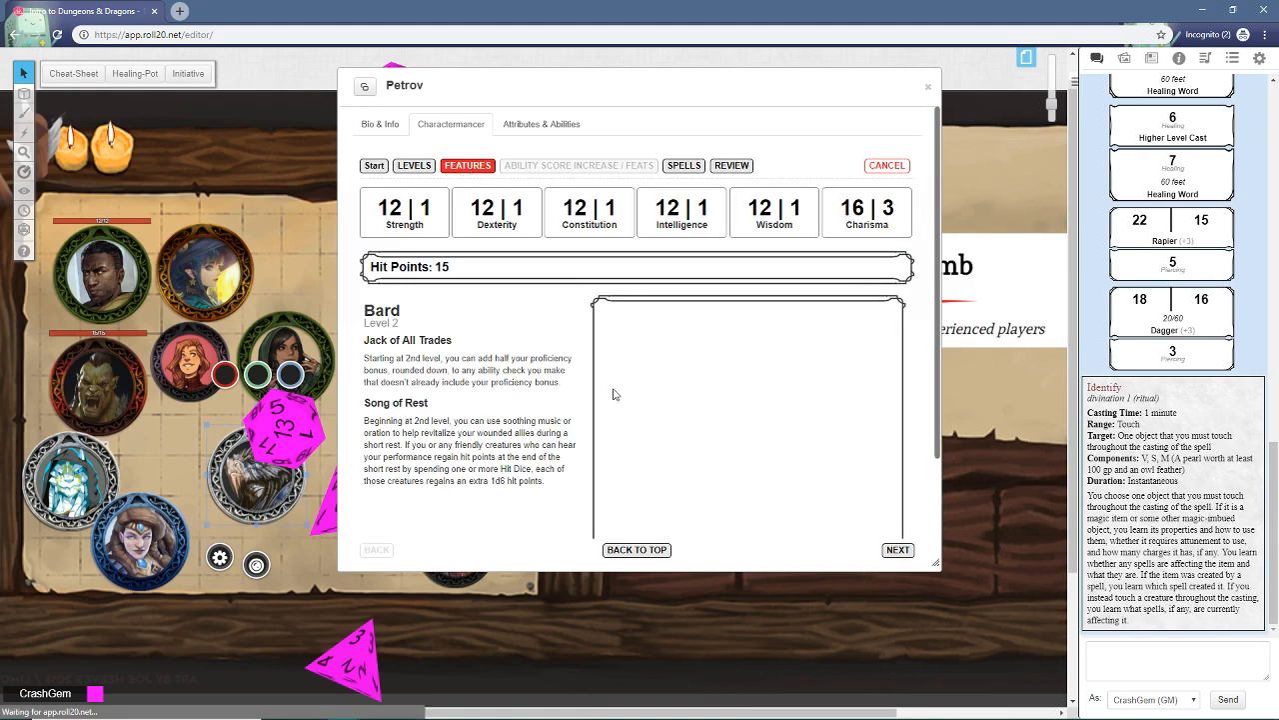
scroll(447, 319, "down", 2)
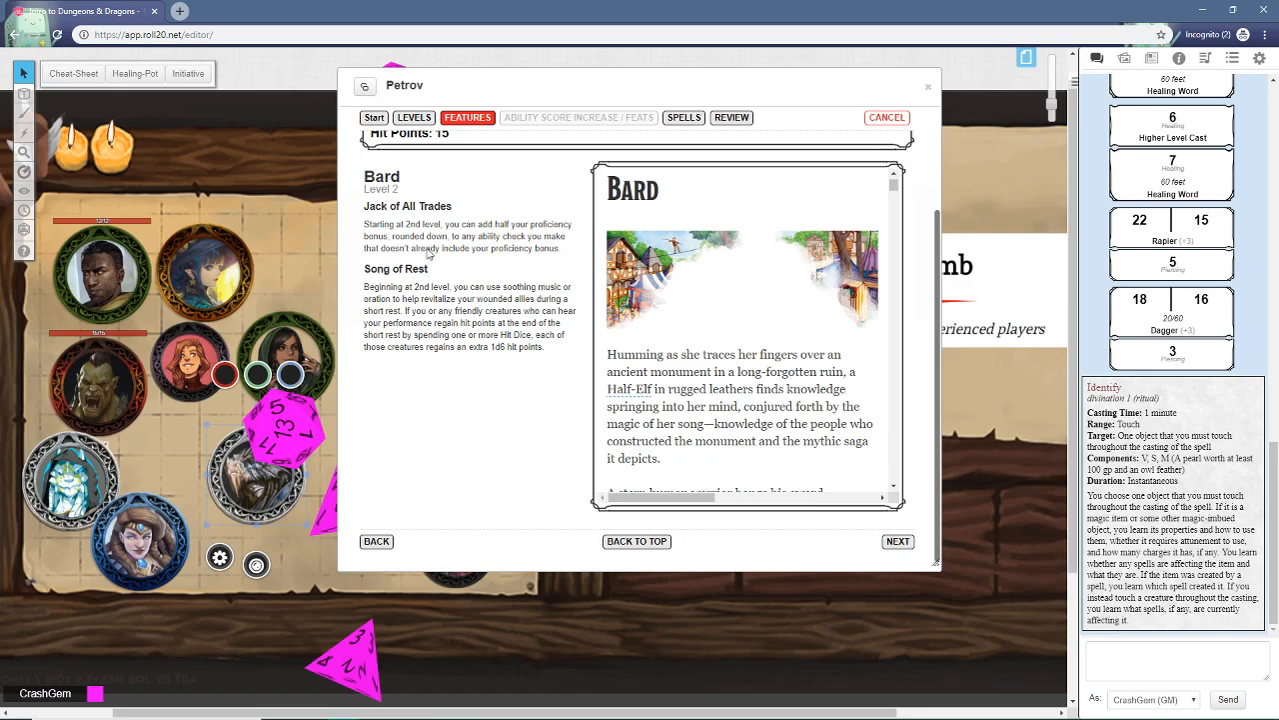
scroll(461, 352, "up", 2)
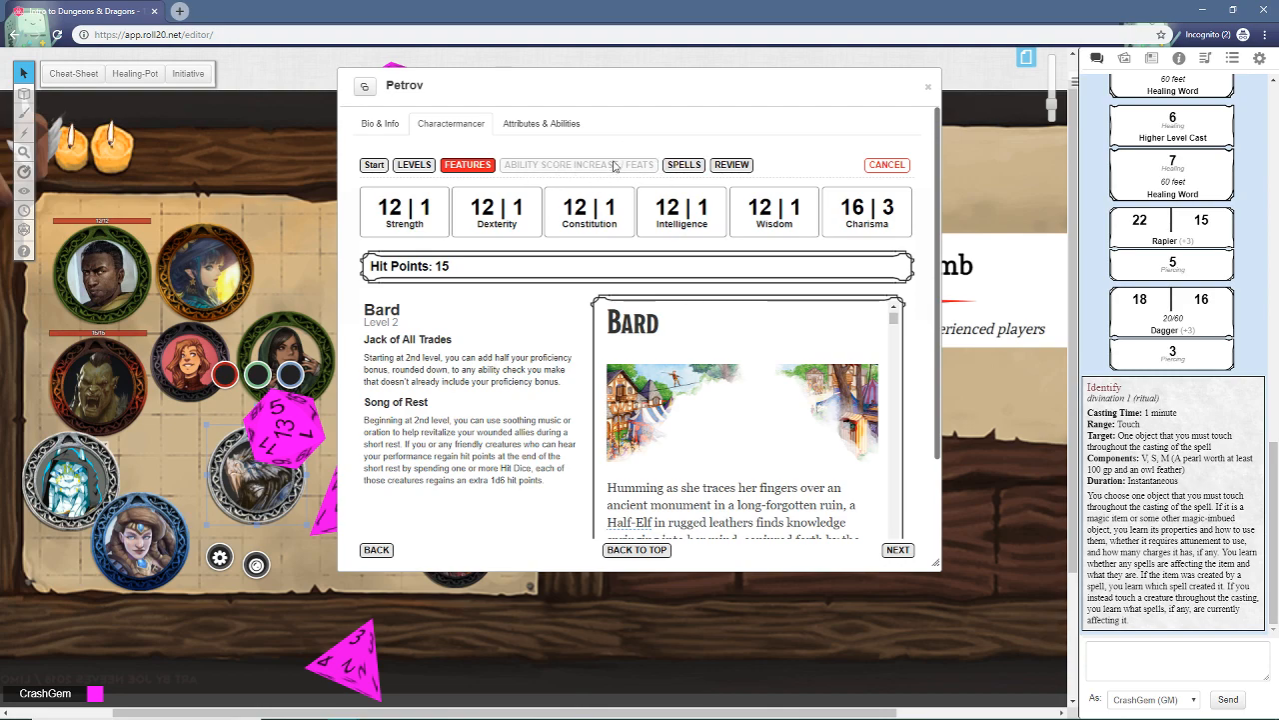
Step: In the spells section, mark Identify for replacement and select Sleep and Unseen Servant as the new level 1 spells
left_click(688, 164)
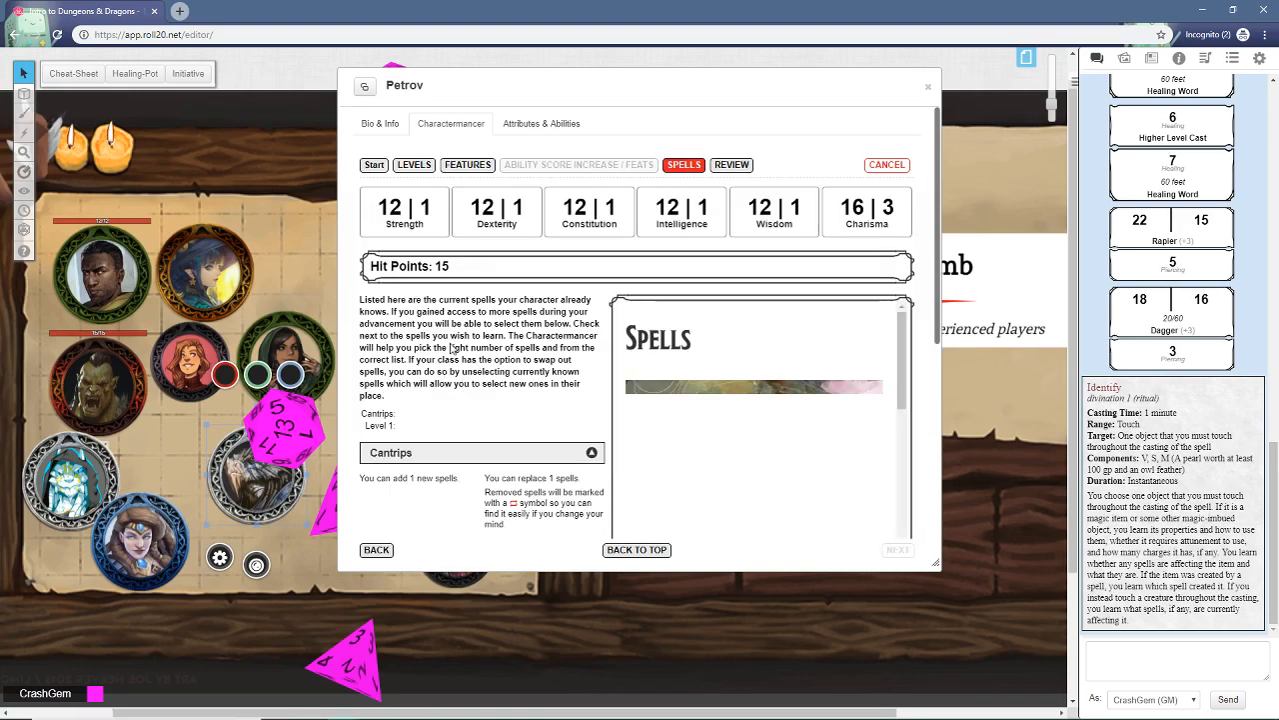
scroll(470, 385, "down", 2)
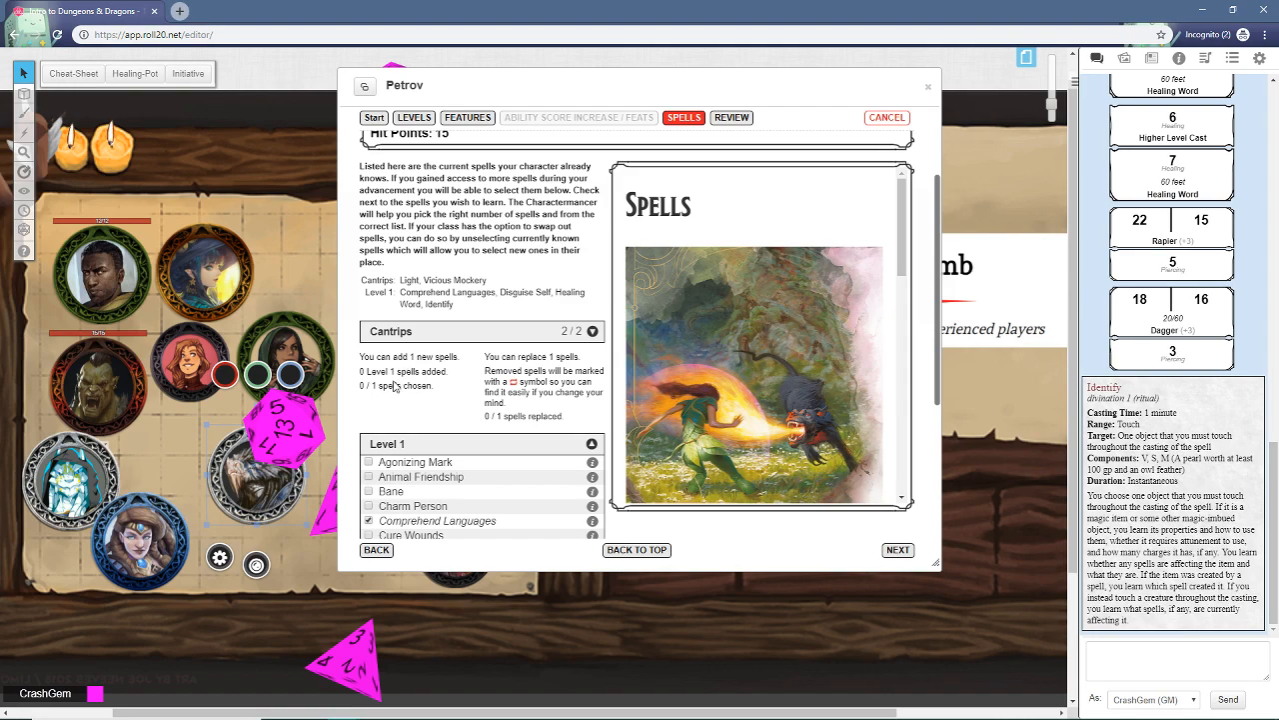
scroll(418, 481, "down", 2)
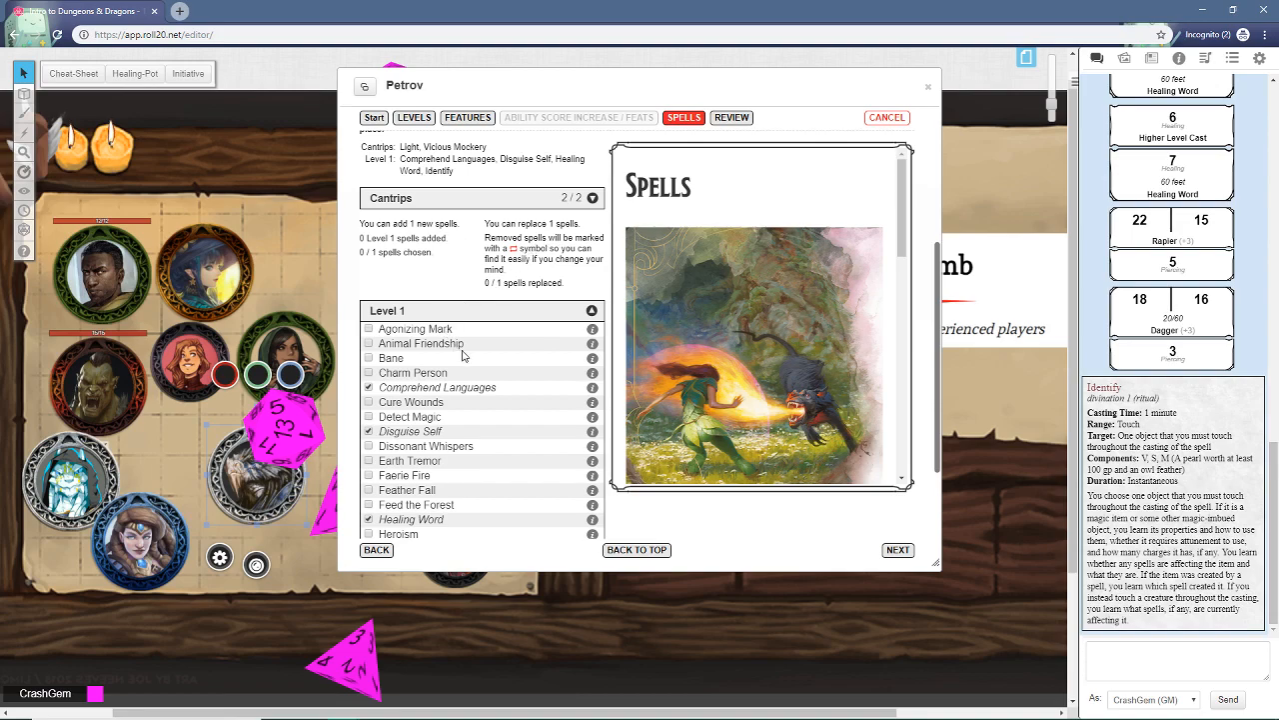
scroll(492, 388, "down", 1)
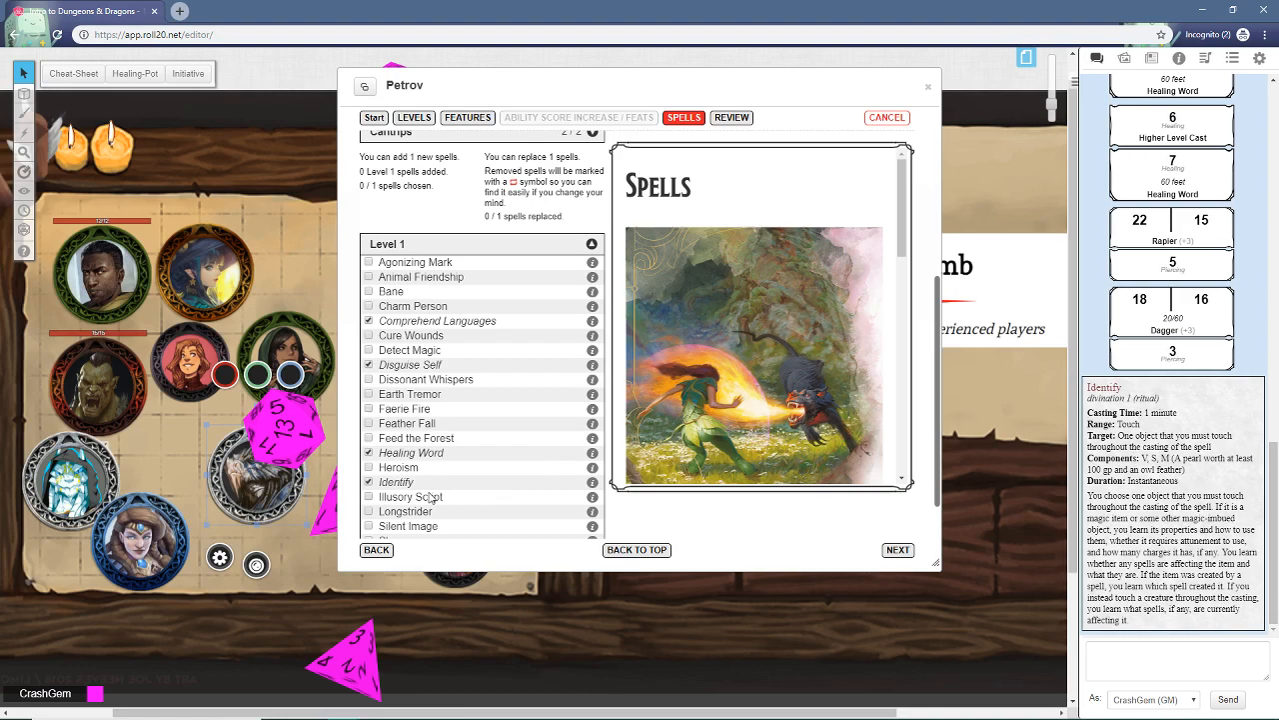
left_click(369, 482)
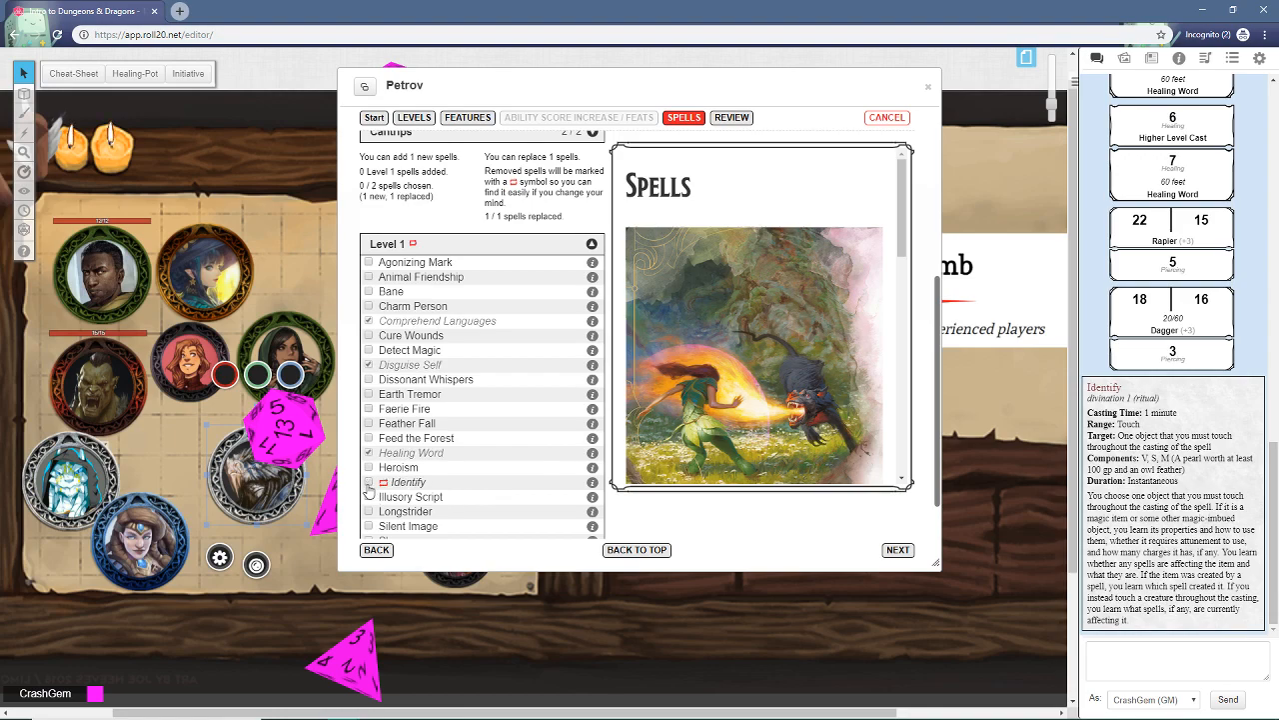
scroll(455, 455, "down", 2)
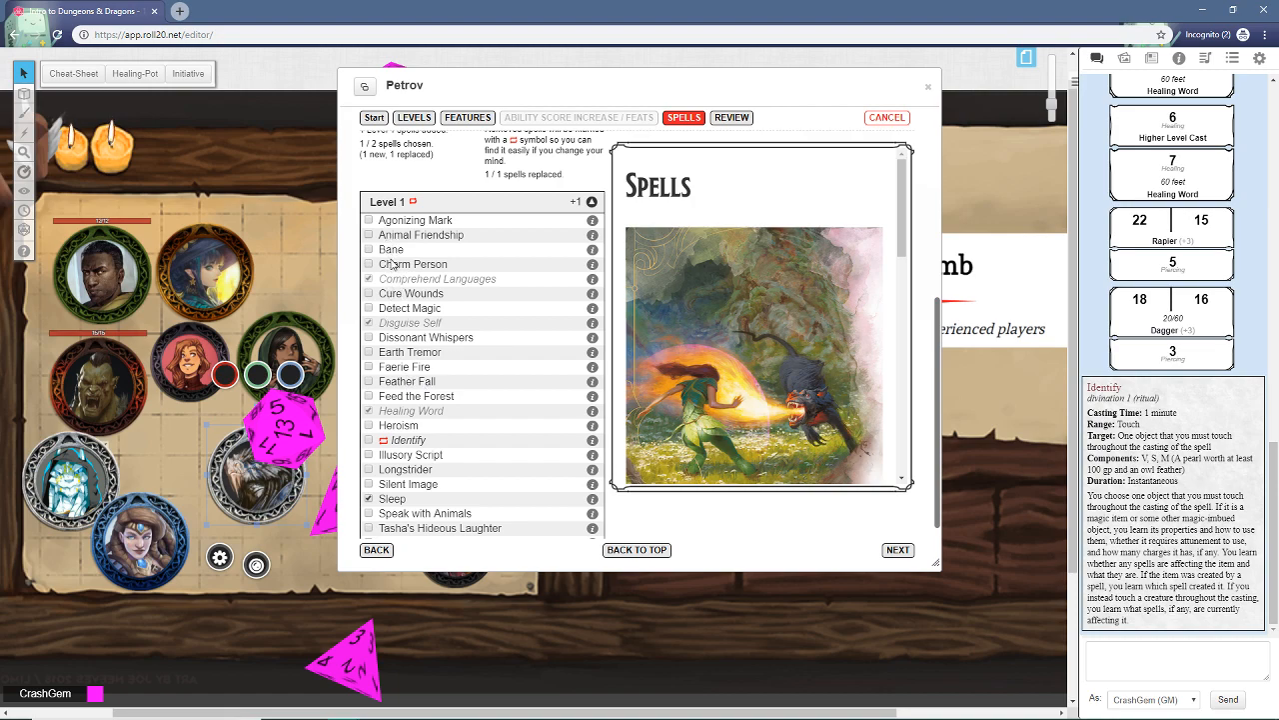
scroll(419, 360, "down", 2)
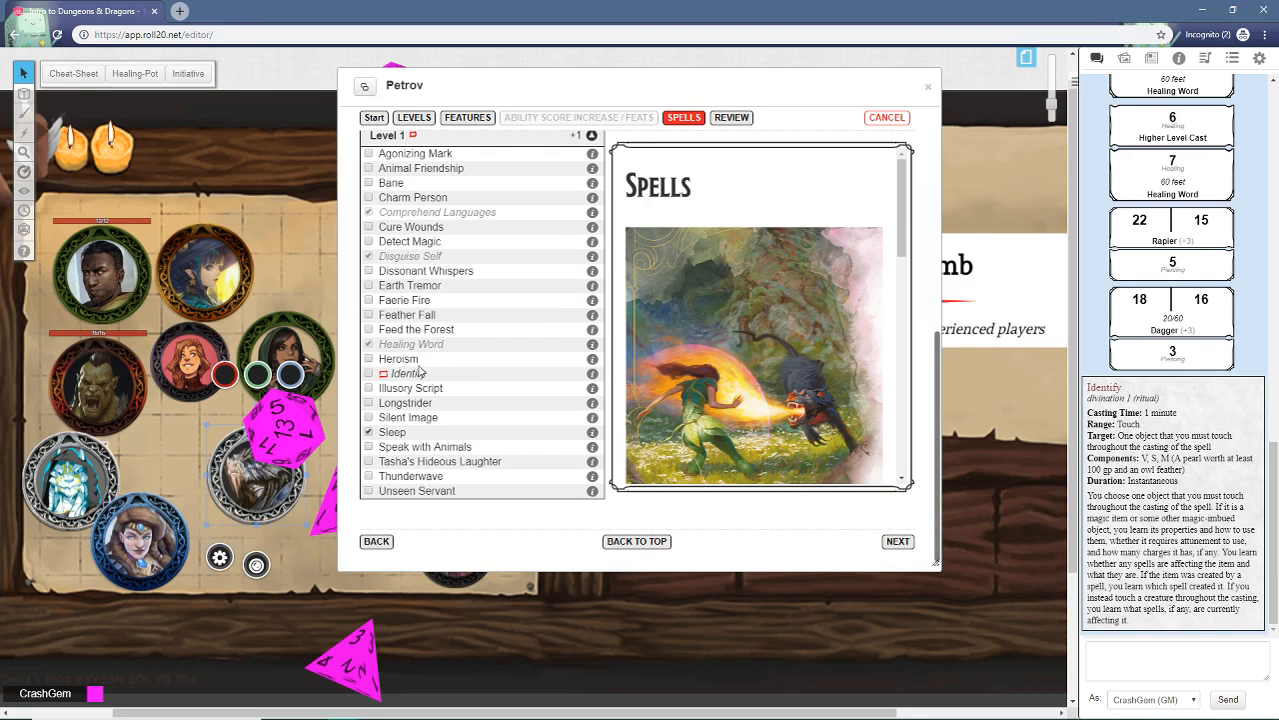
left_click(367, 493)
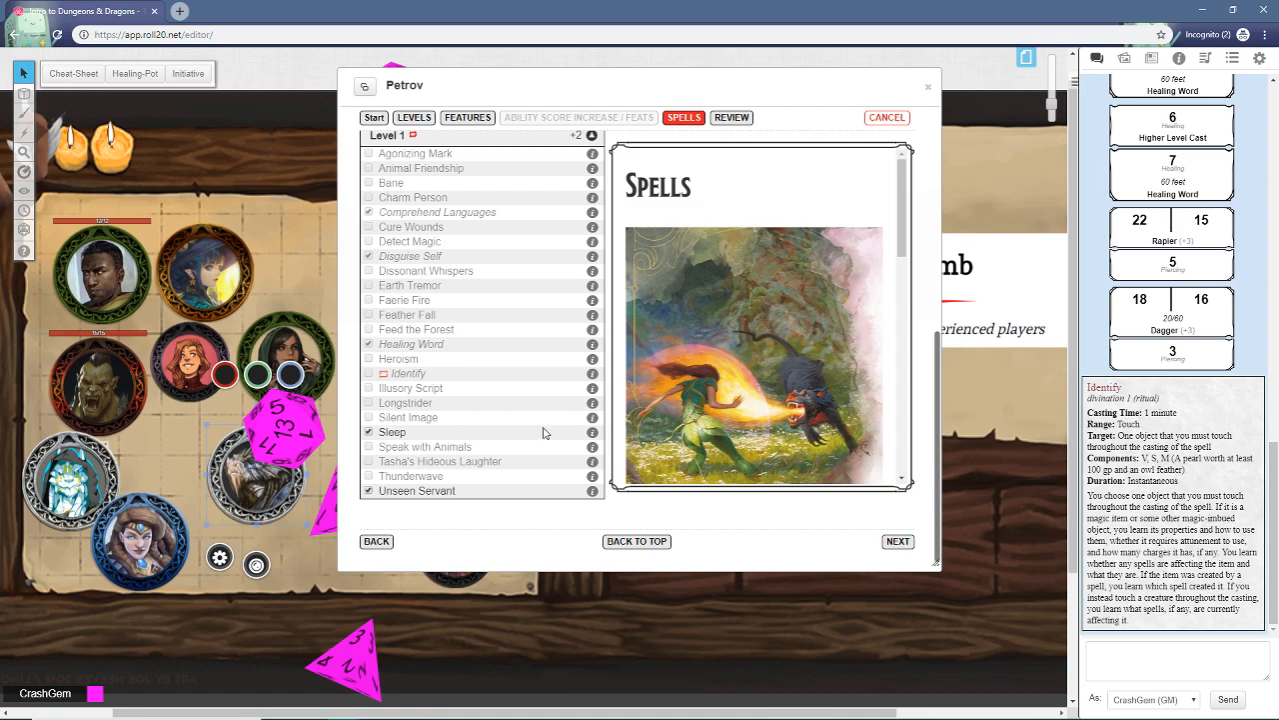
scroll(546, 432, "up", 2)
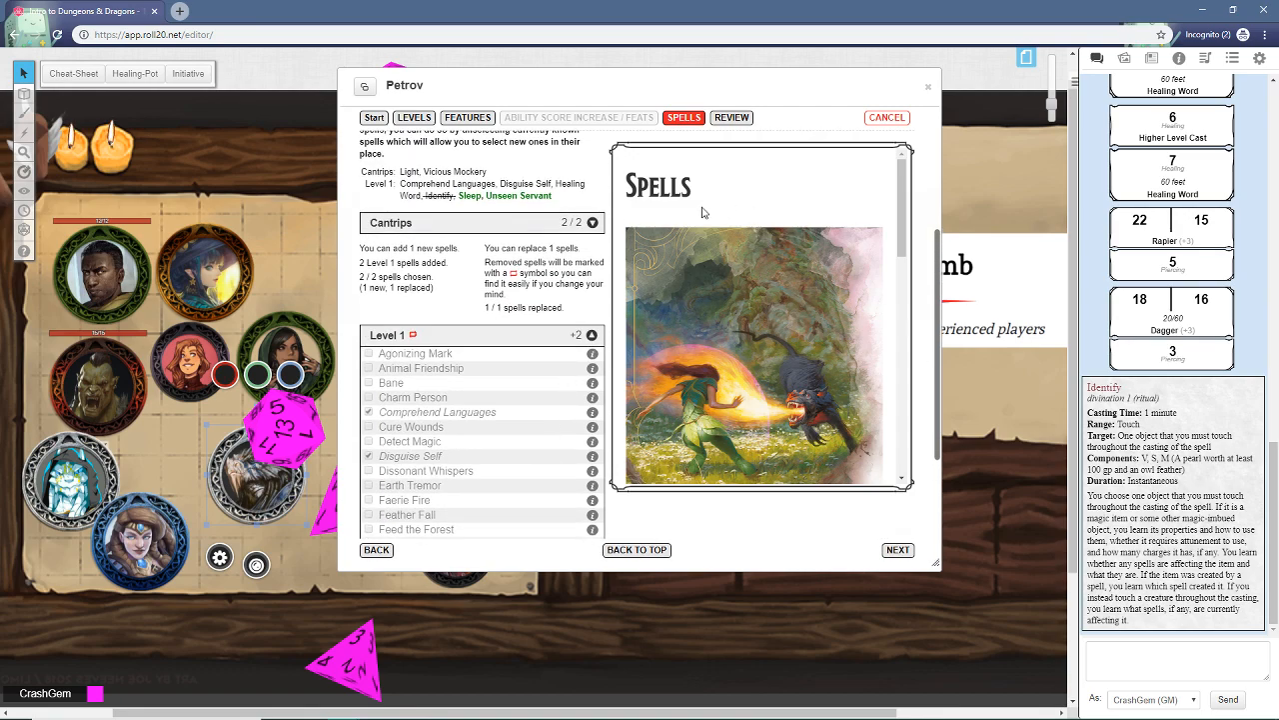
Step: Review and apply the level-up changes, and reposition the character sheet window and make it taller and narrower
left_click(732, 117)
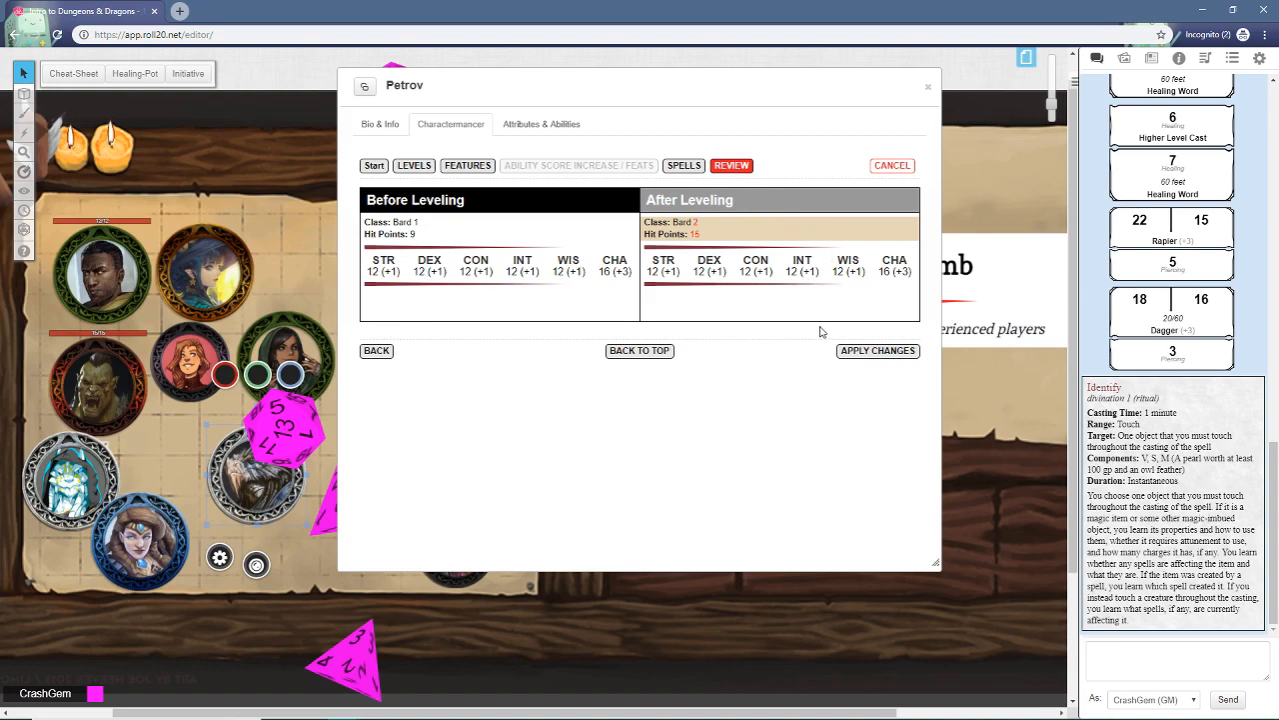
left_click(871, 354)
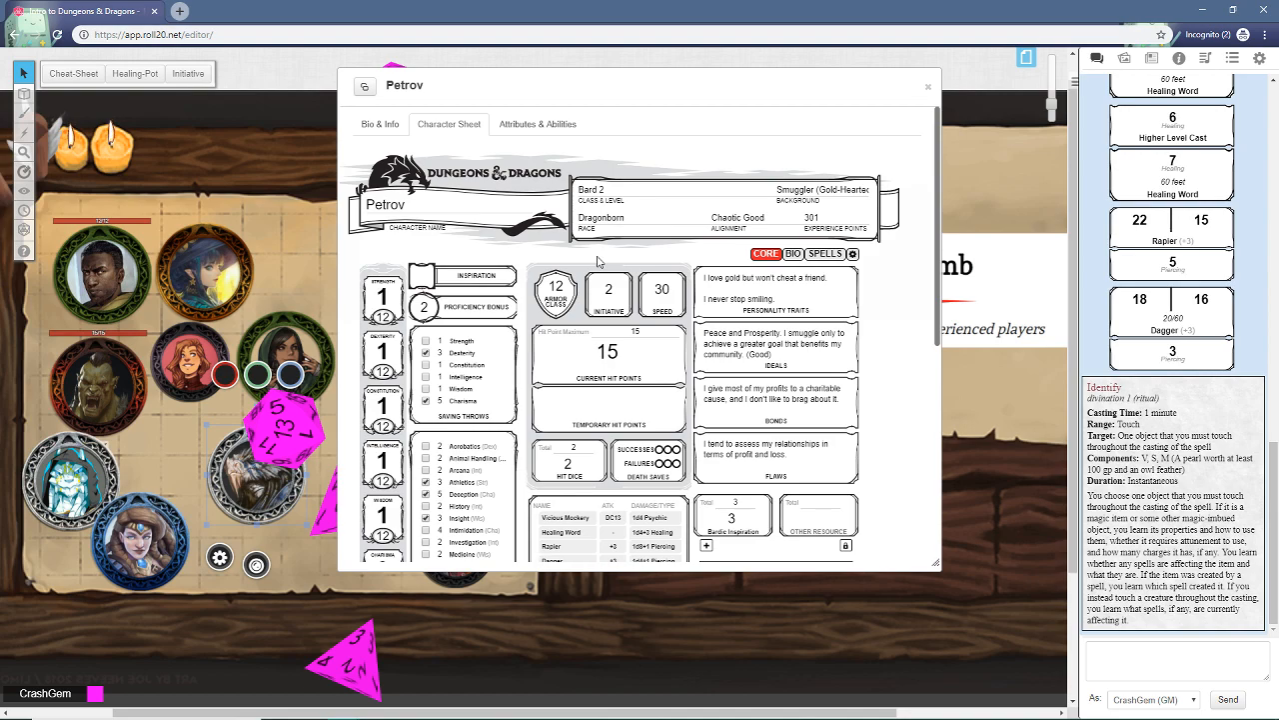
left_click_drag(702, 76, 700, 58)
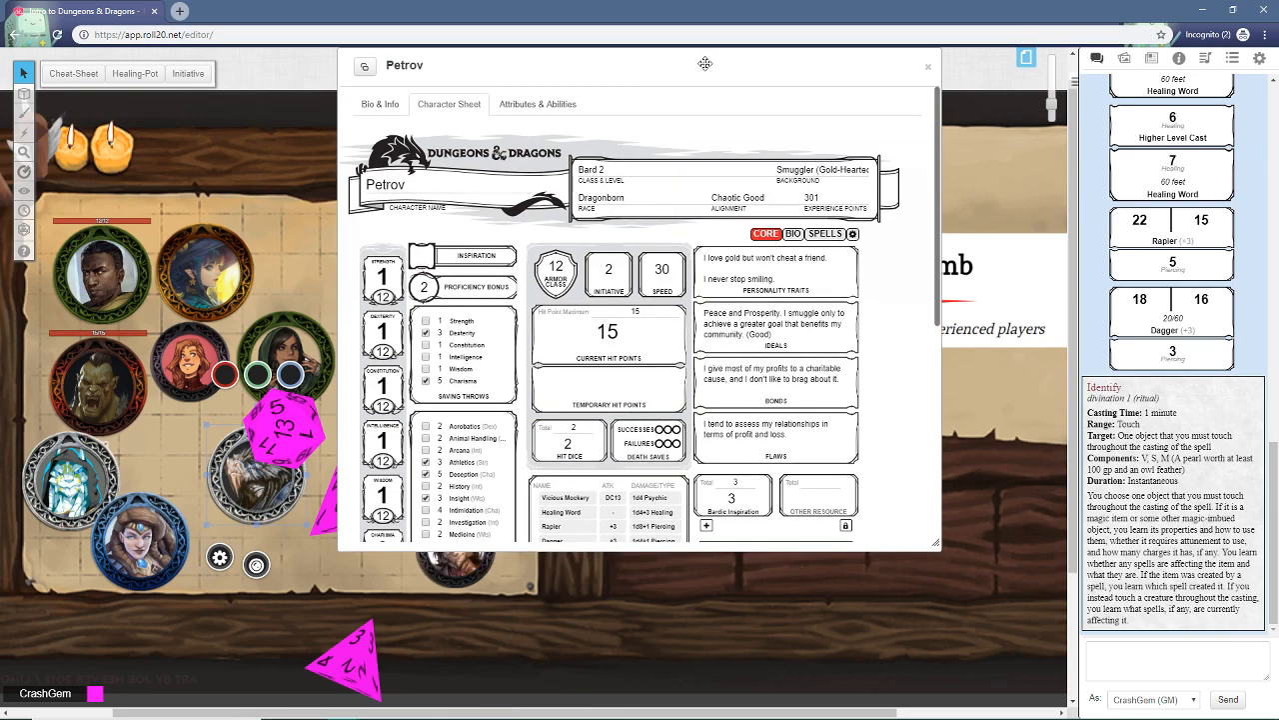
left_click_drag(935, 544, 883, 663)
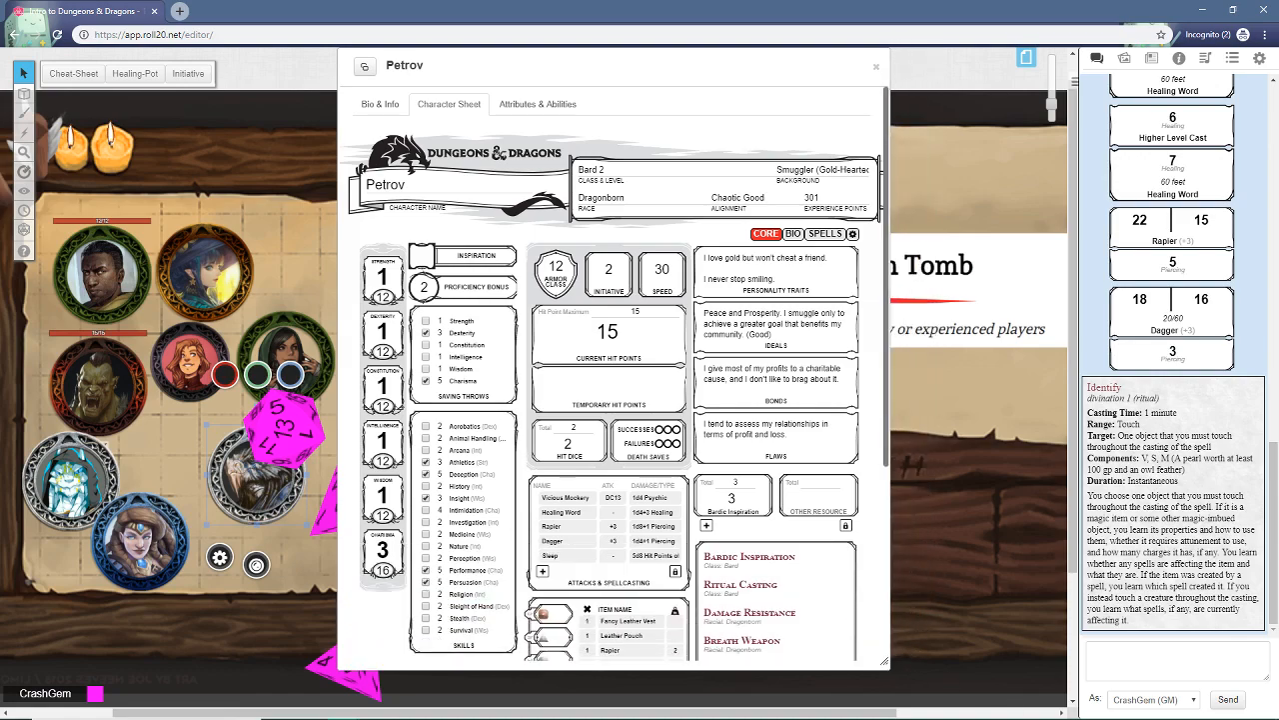
Step: Search the compendium for "long" and add the Longsword +1 item to the character sheet
left_click(1180, 58)
left_click(1126, 108)
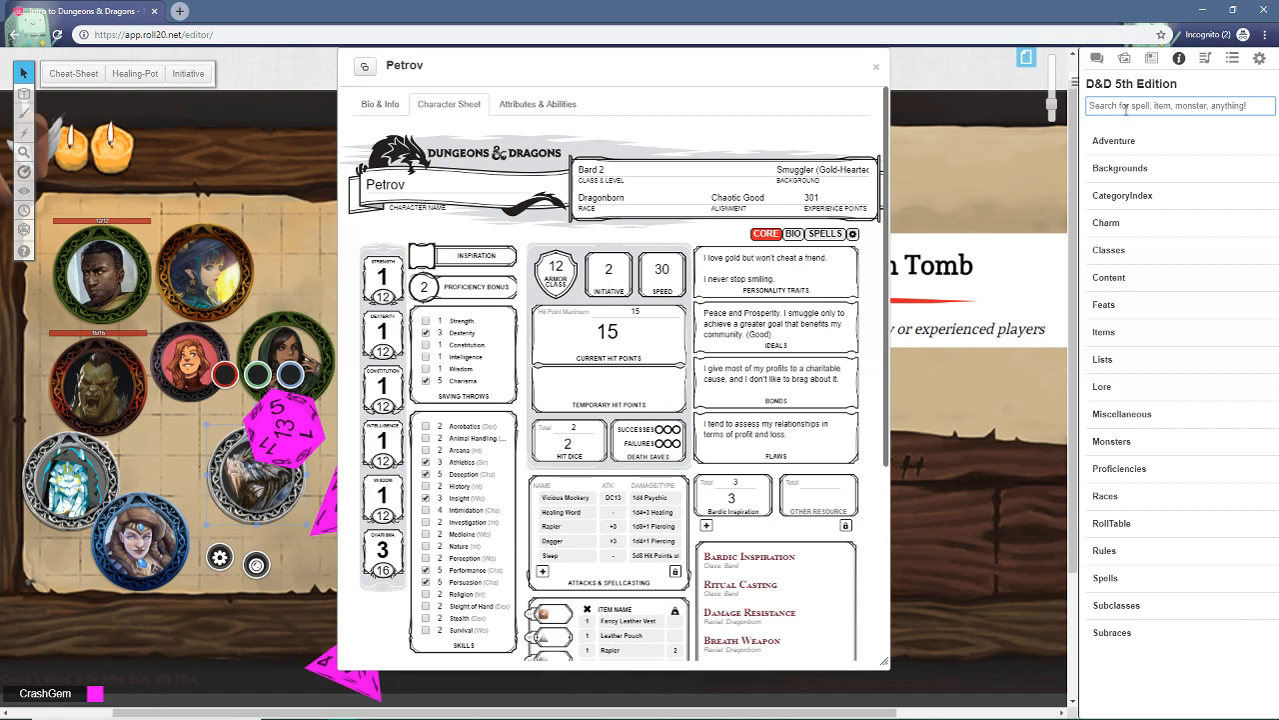
type("long")
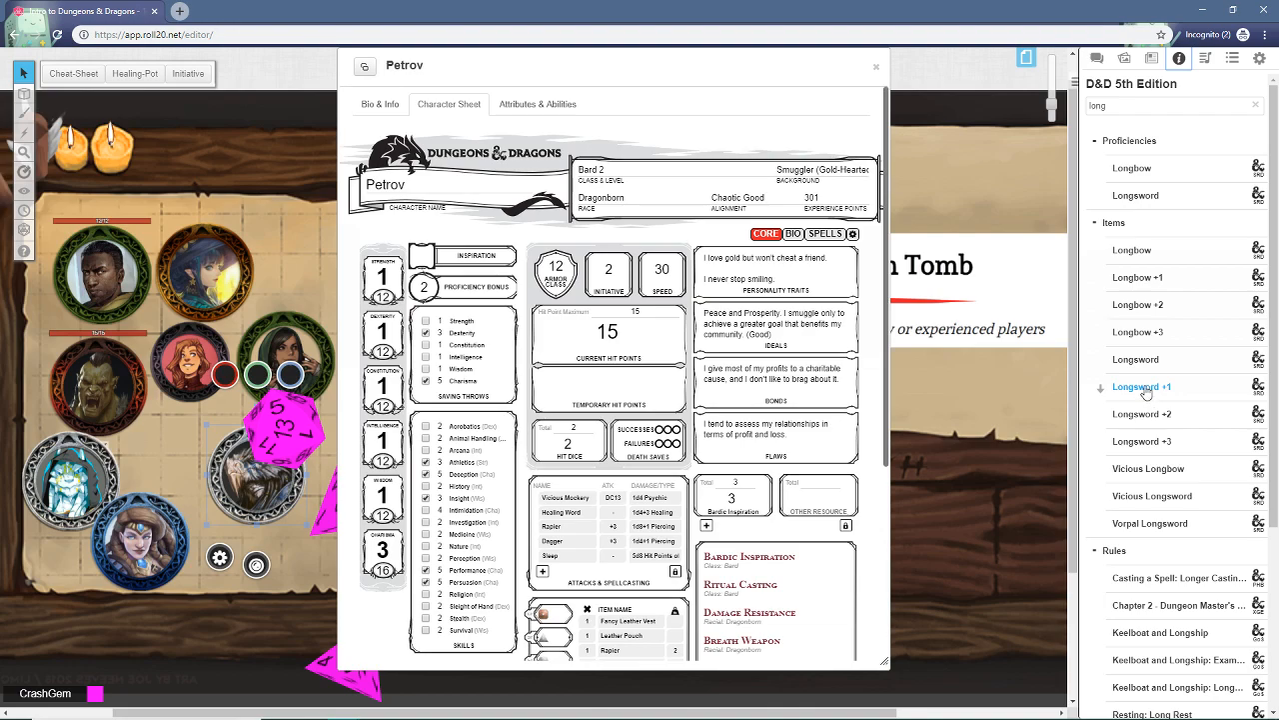
left_click_drag(1146, 390, 631, 405)
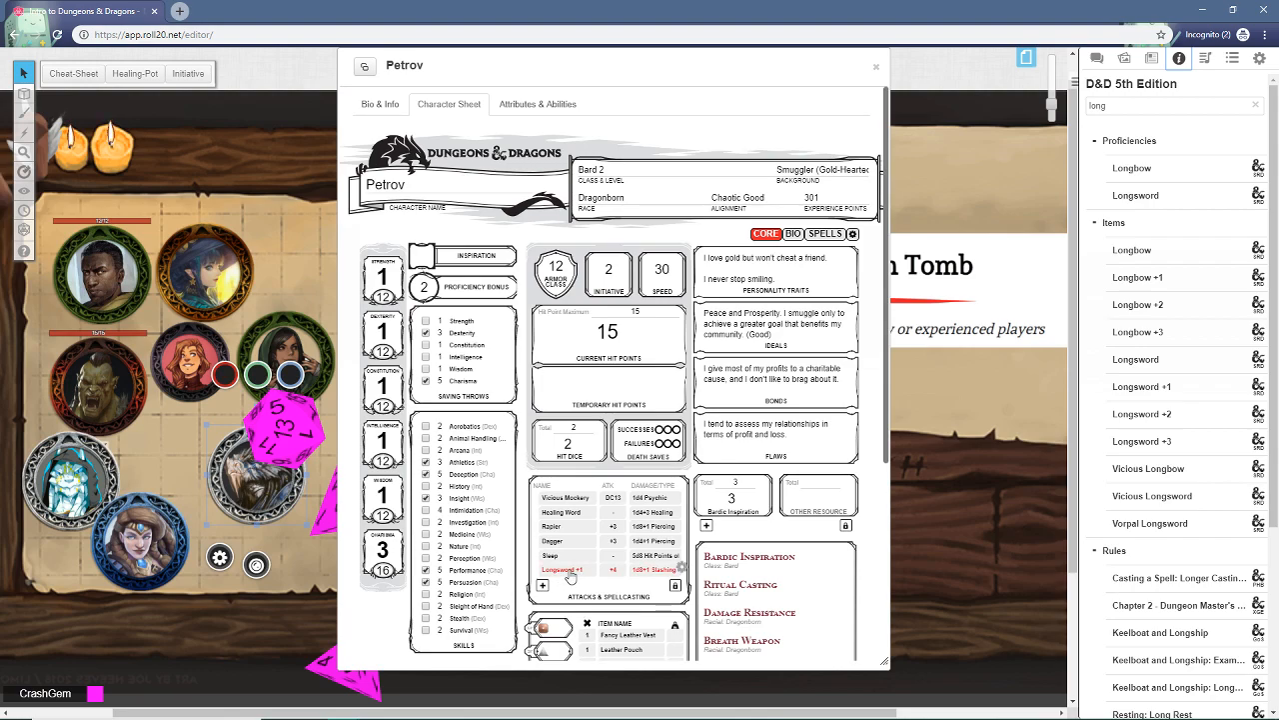
Step: Roll the Longsword +1 attack from the character sheet and view the roll in the chat
left_click(568, 569)
left_click(1097, 60)
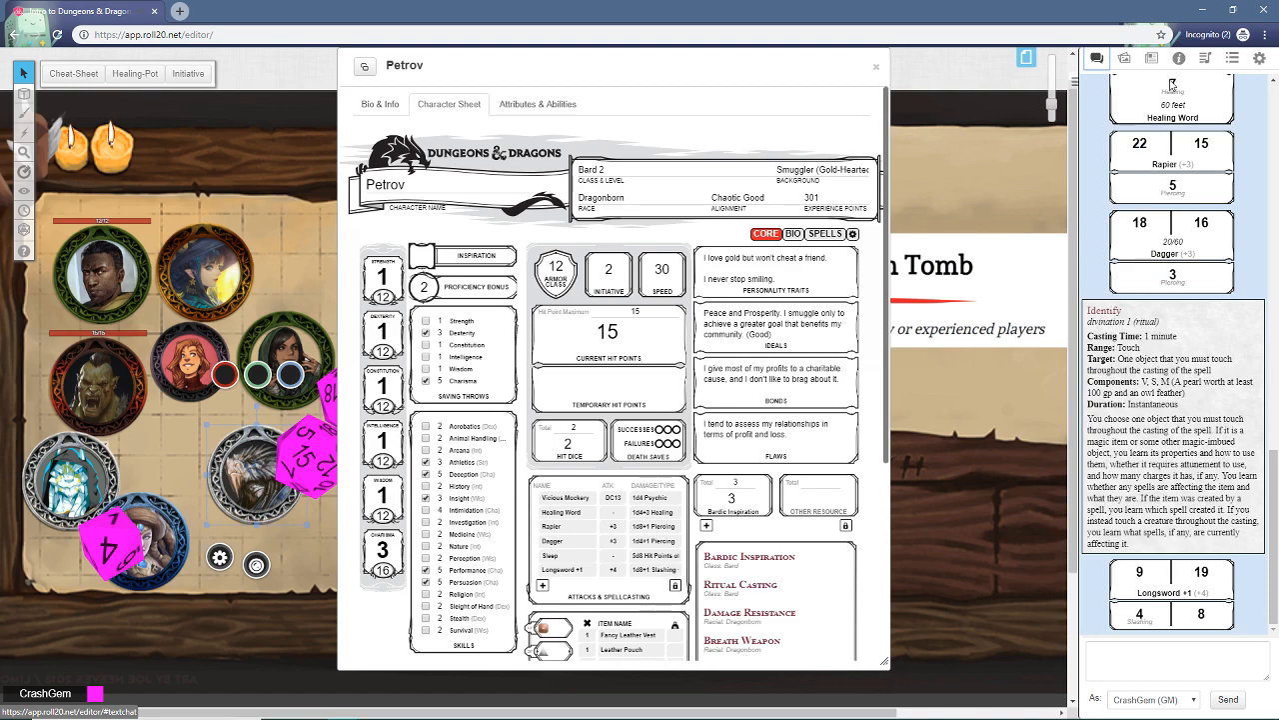
Step: View the journal, return to the compendium and look through the entries found for "long"
left_click(1152, 58)
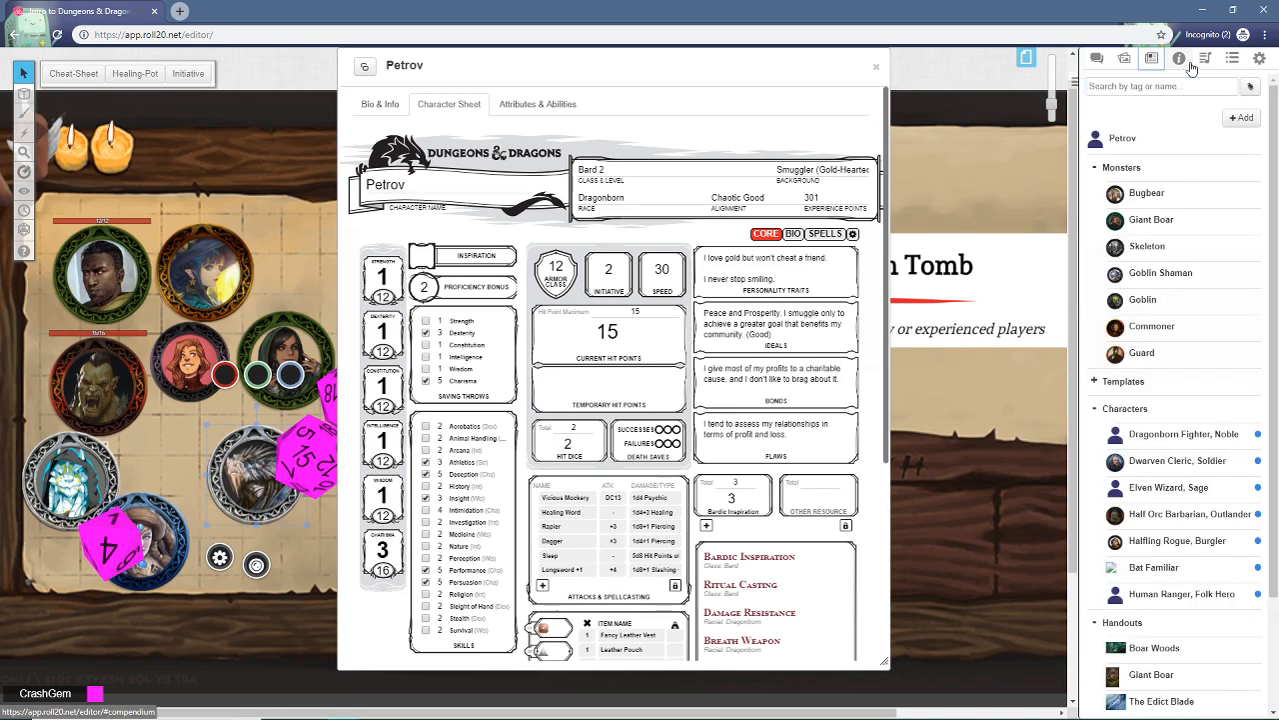
left_click(1180, 59)
scroll(1182, 470, "down", 5)
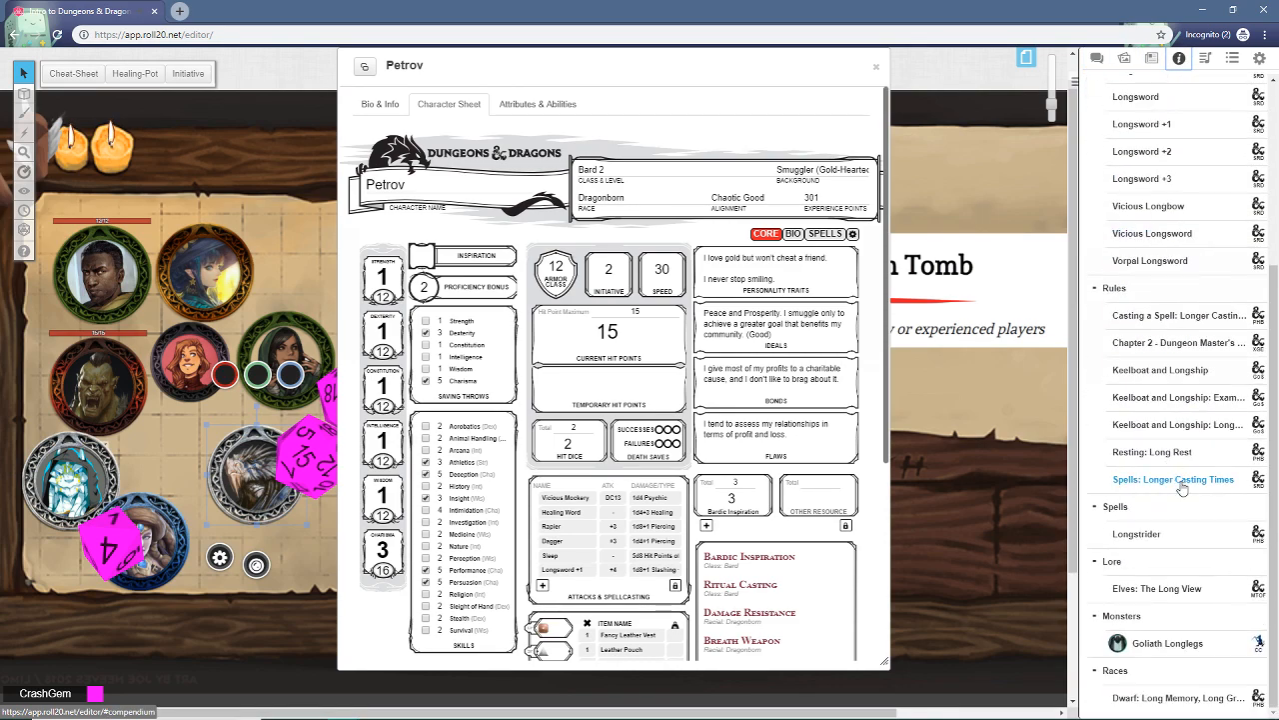
scroll(1177, 552, "up", 5)
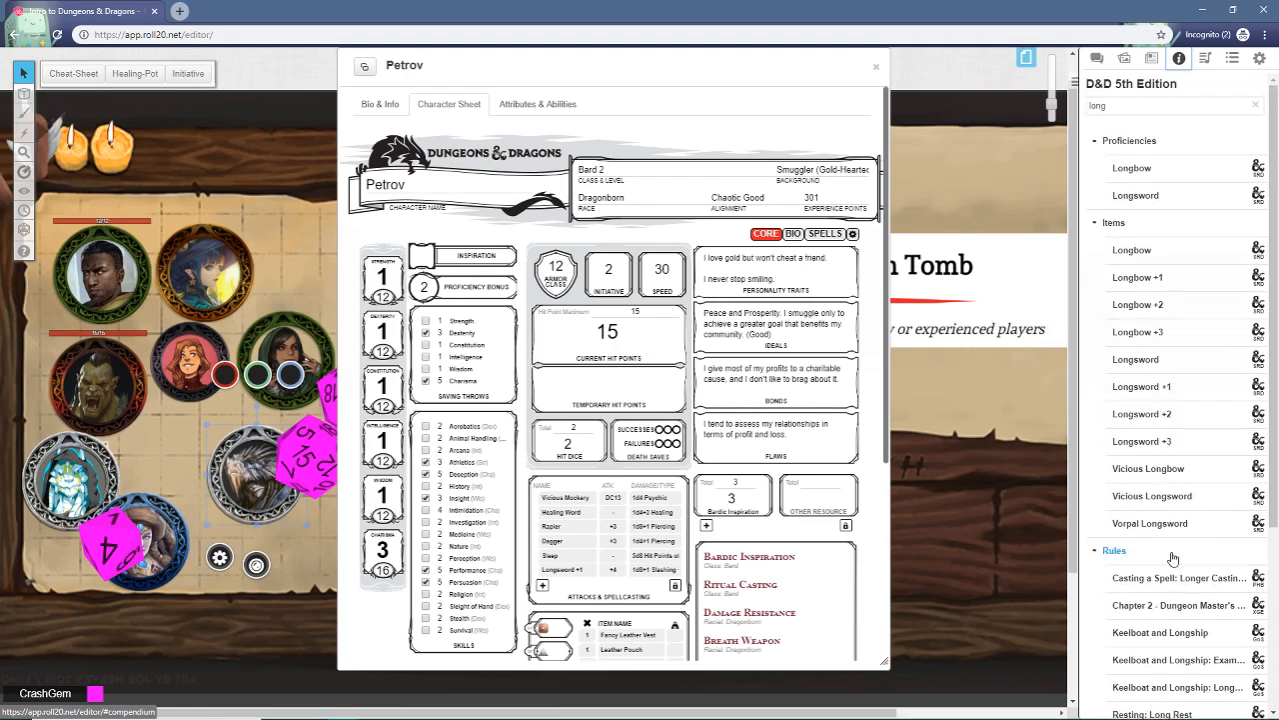
Step: Replace the compendium search with "actor" and add the Actor feat to the character sheet
scroll(1177, 552, "down", 5)
scroll(1177, 552, "up", 5)
left_click(1256, 105)
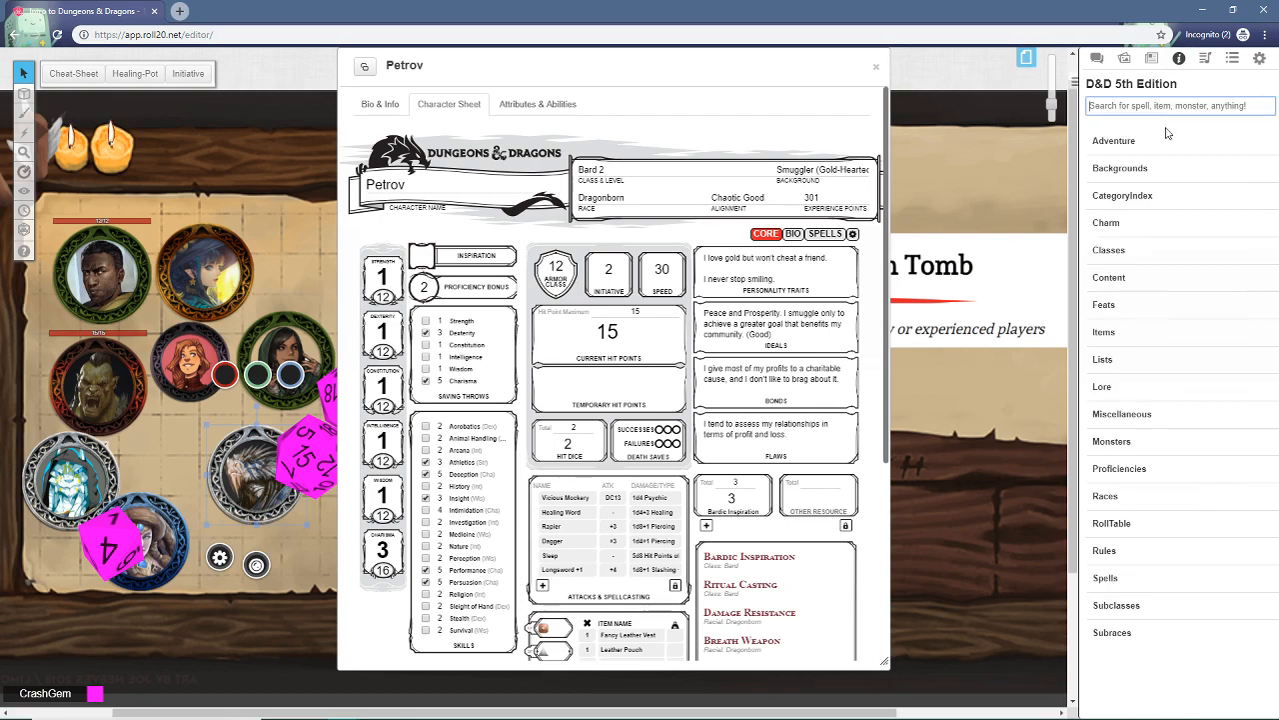
type("actor")
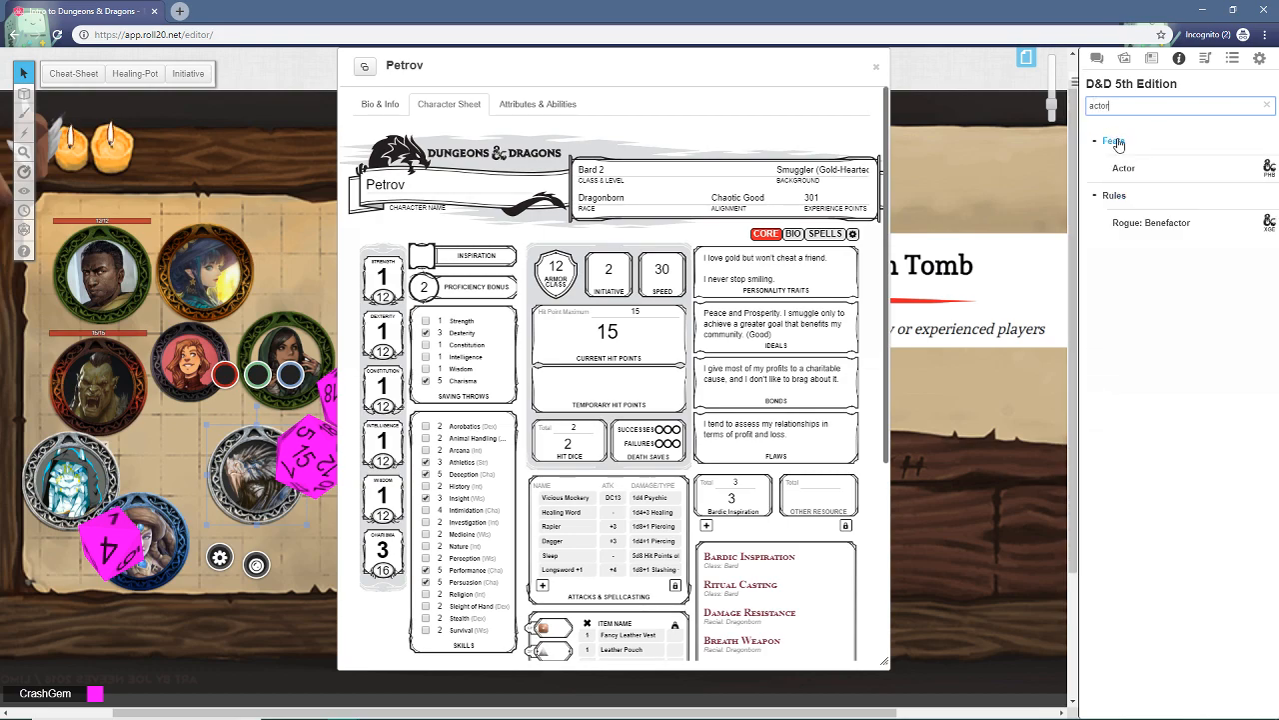
left_click_drag(1137, 174, 595, 389)
Step: Expand the Actor feat's description under the features and traits, share it to the chat and review the posted text
scroll(780, 430, "down", 3)
left_click(719, 487)
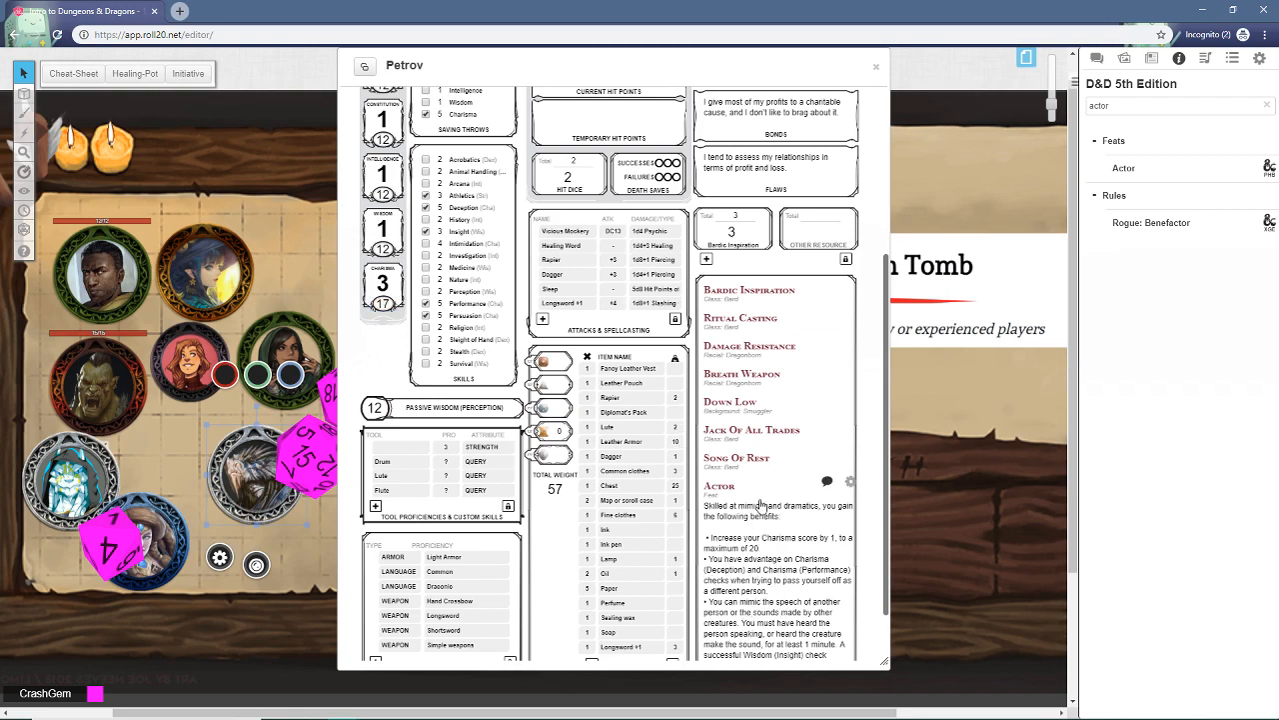
scroll(762, 514, "down", 1)
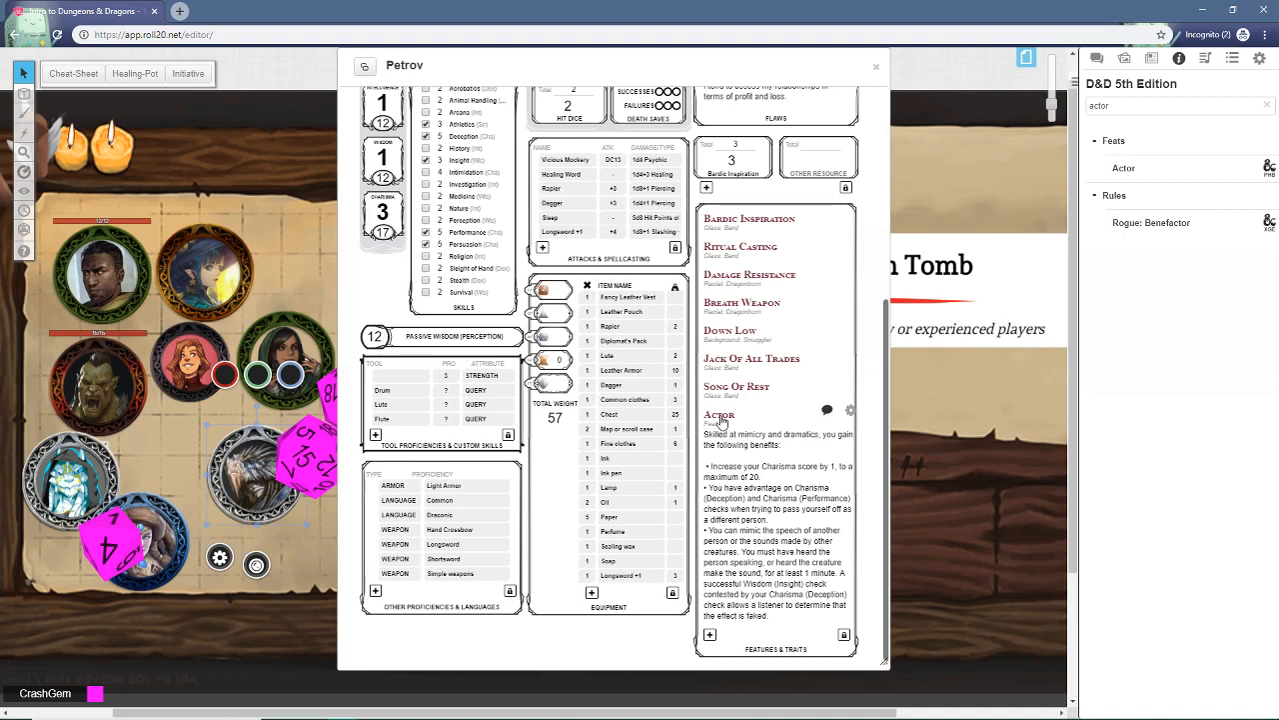
left_click(822, 413)
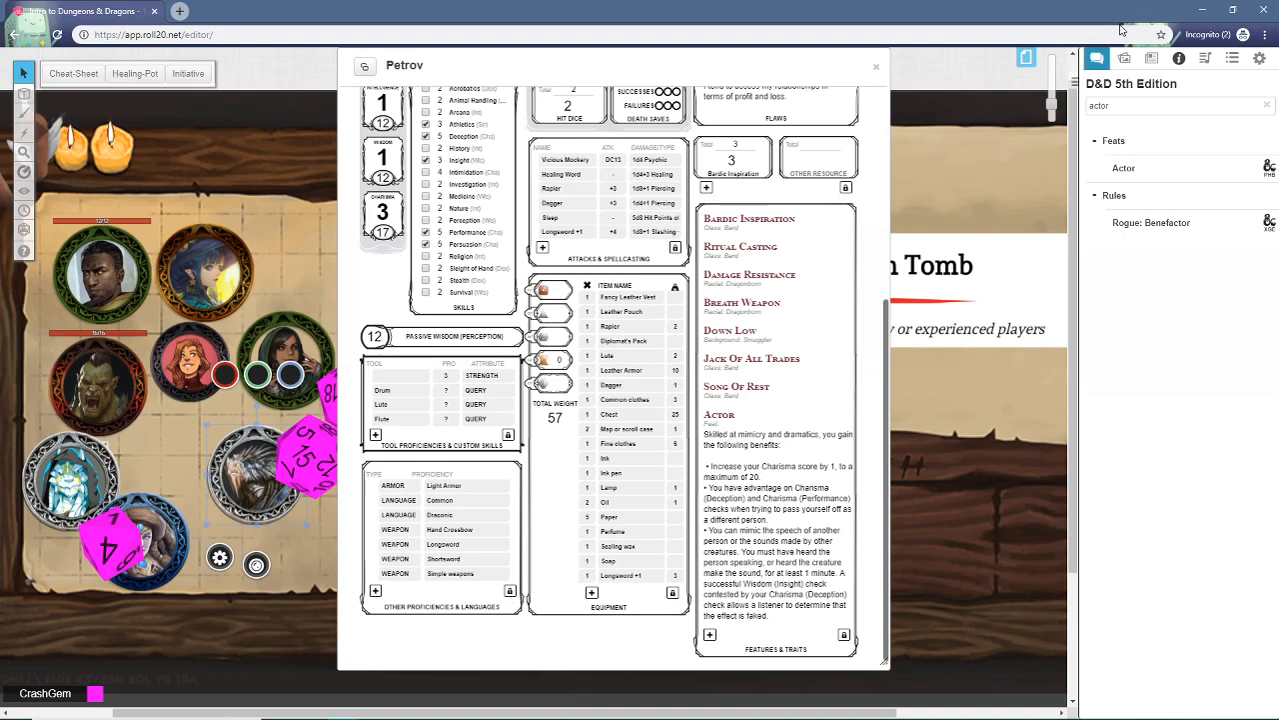
left_click(1096, 58)
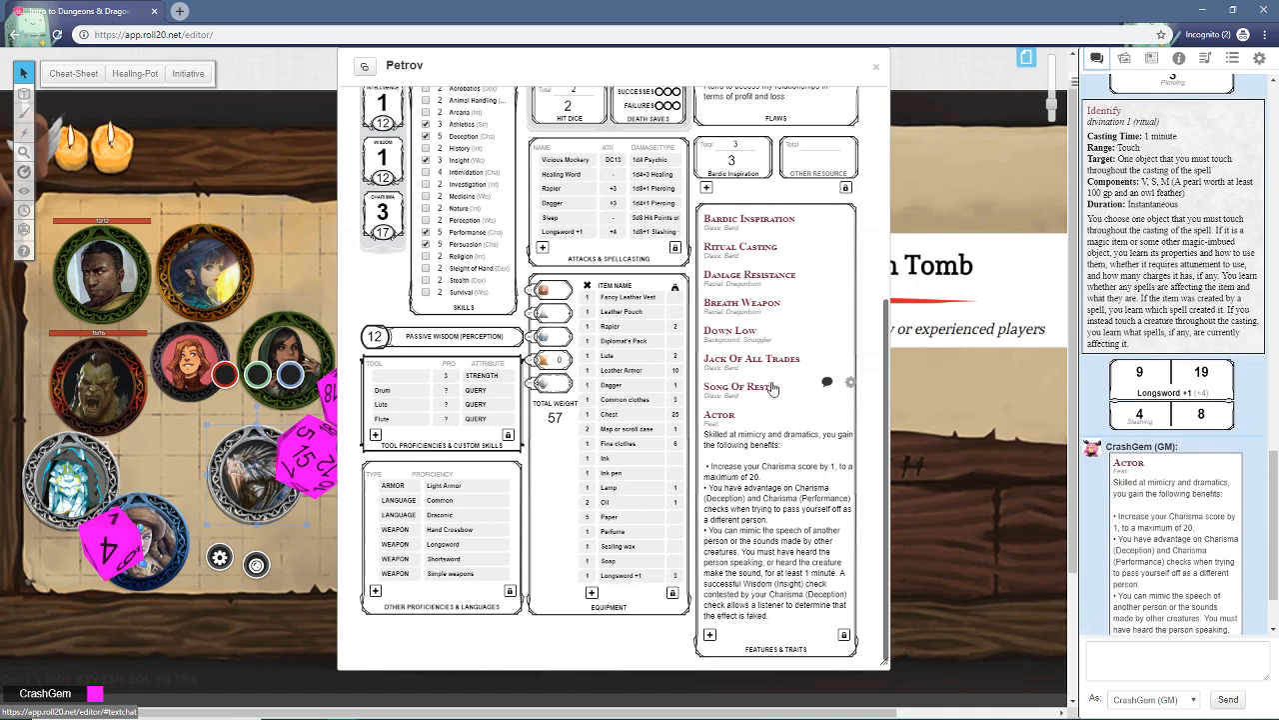
scroll(771, 388, "up", 5)
scroll(796, 348, "down", 5)
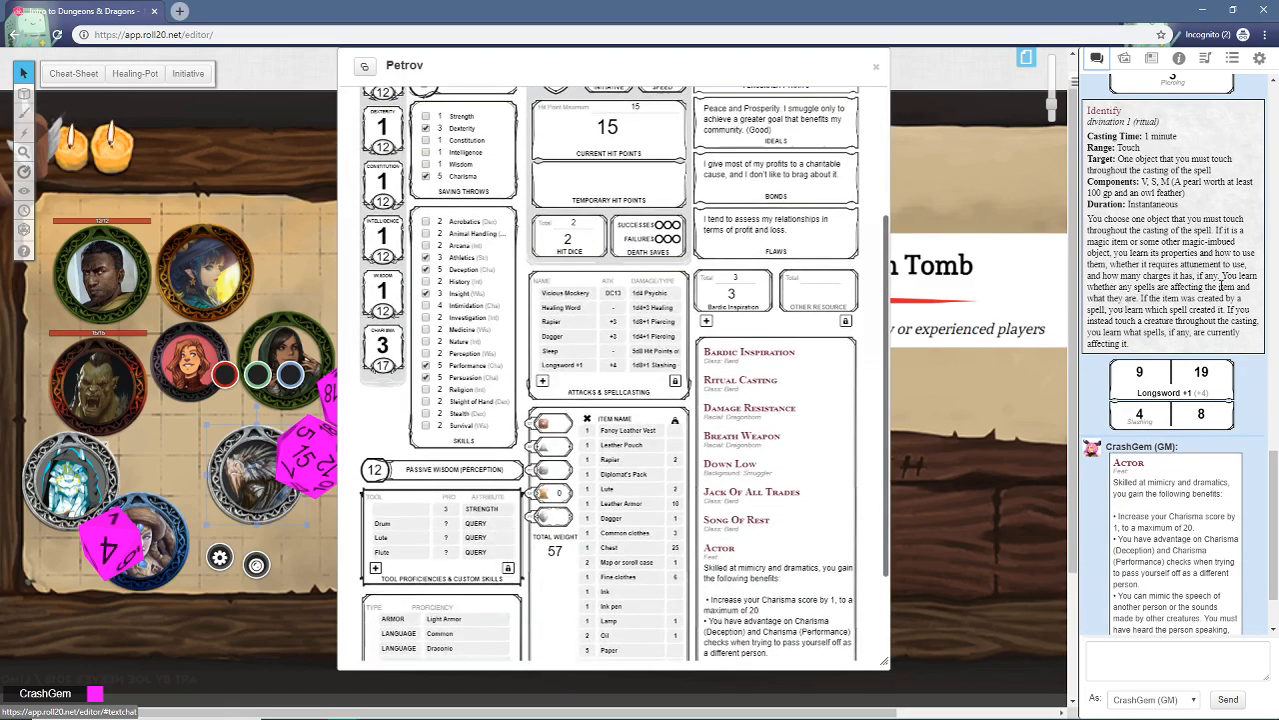
scroll(1217, 258, "up", 5)
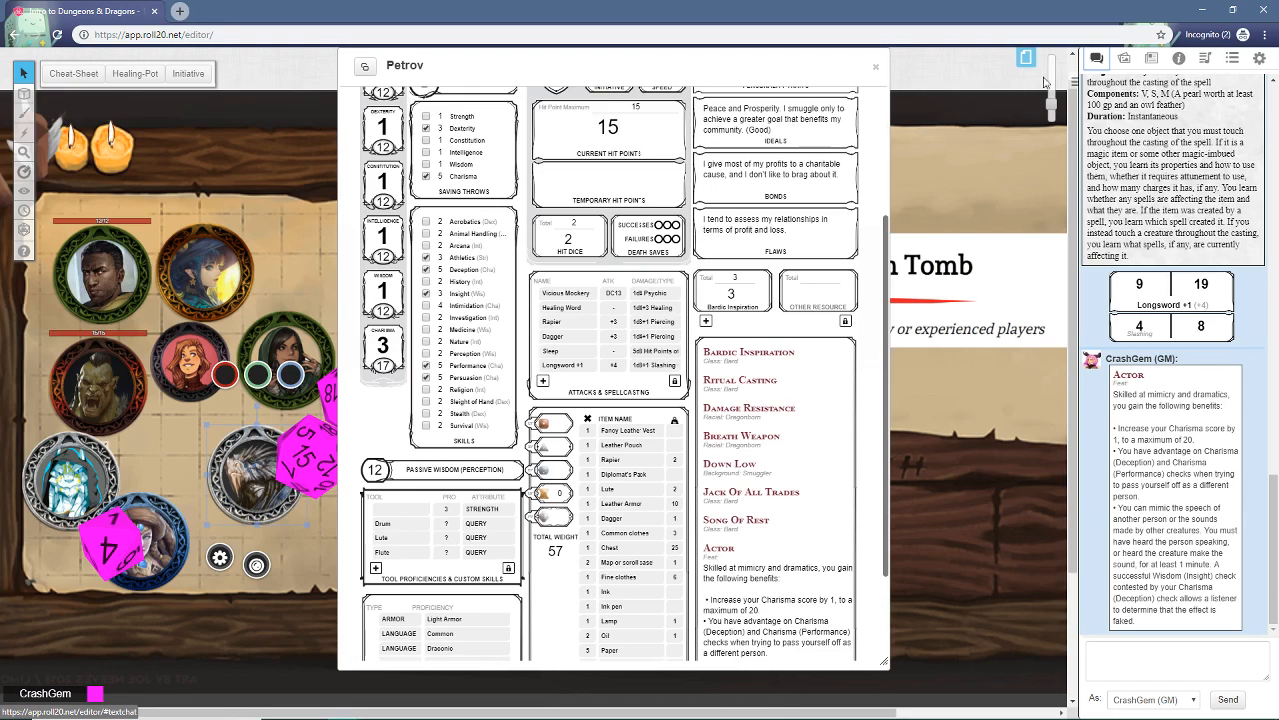
scroll(824, 410, "up", 3)
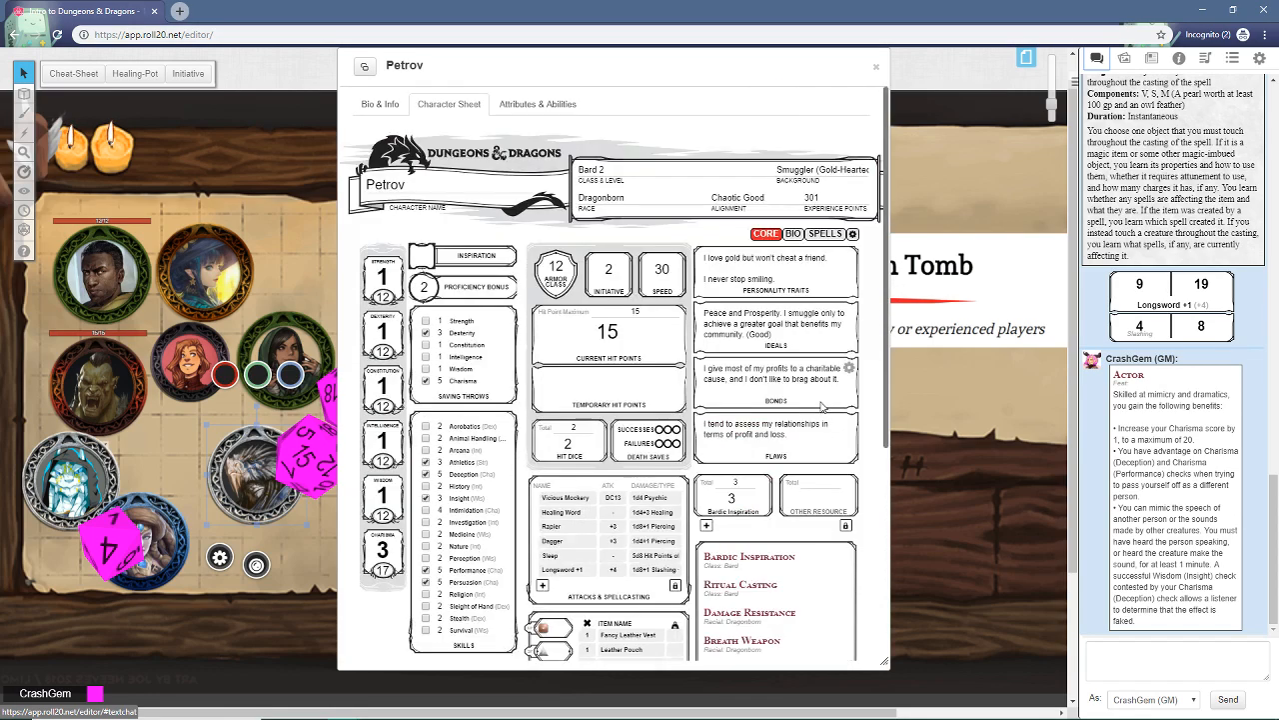